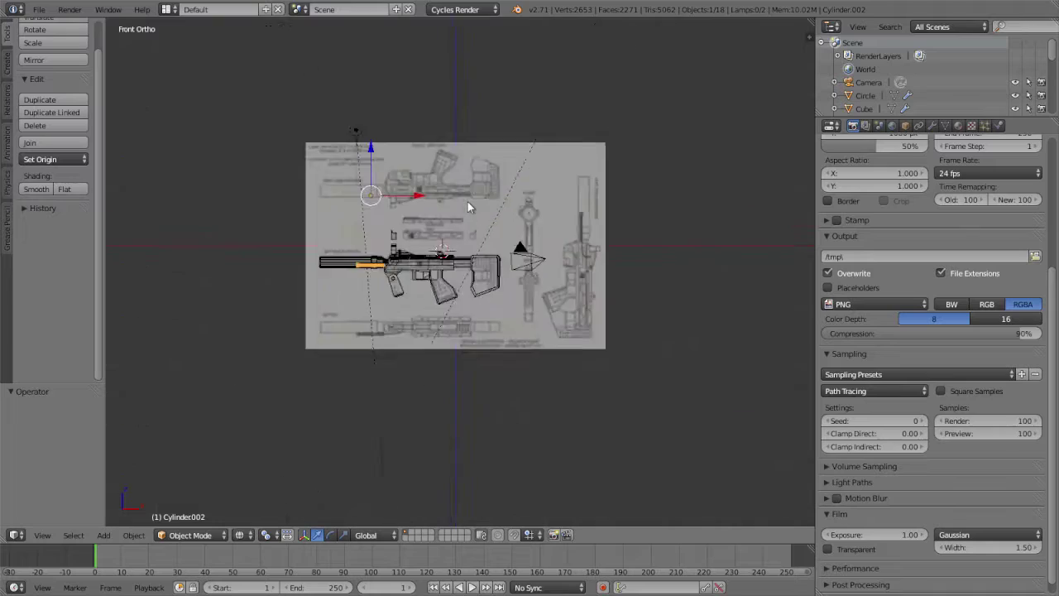
Pan and zoom around the blueprint views to bring the gun's barrel area into view.
scroll(467, 206, up, 2)
scroll(468, 206, up, 1)
scroll(495, 190, up, 1)
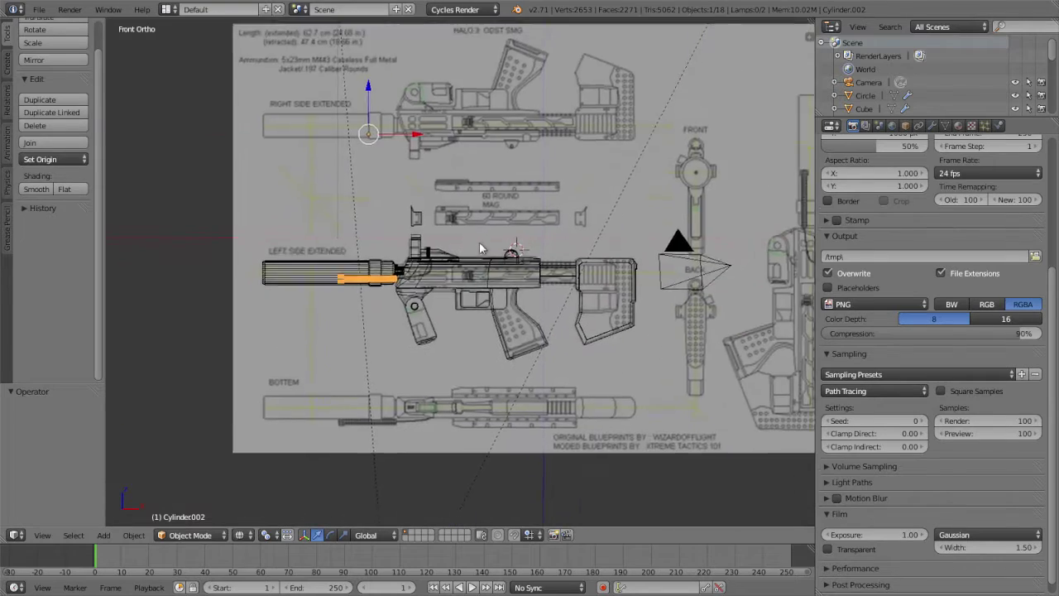
scroll(479, 242, down, 2)
scroll(479, 245, up, 2)
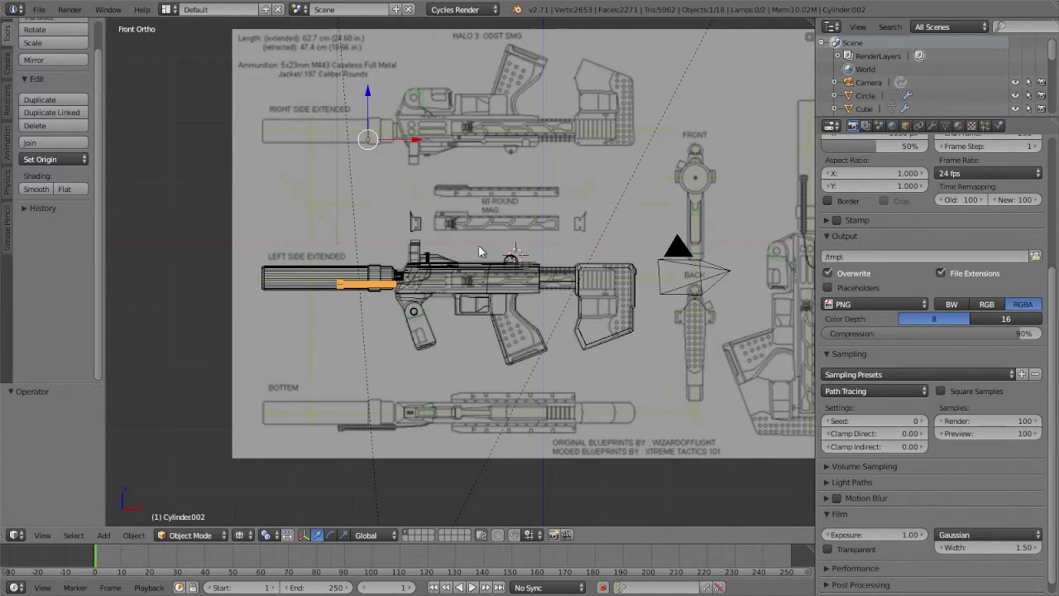
scroll(478, 245, down, 1)
scroll(532, 171, up, 1)
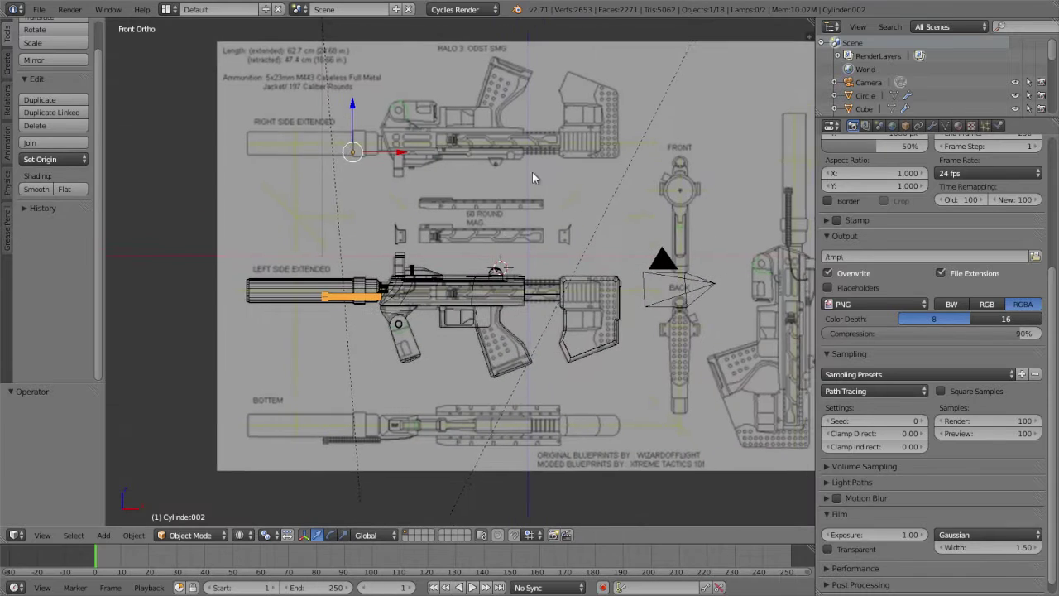
mouse_move(532, 172)
shift+middle_down()
mouse_move(420, 104)
mouse_move(471, 108)
shift+middle_up()
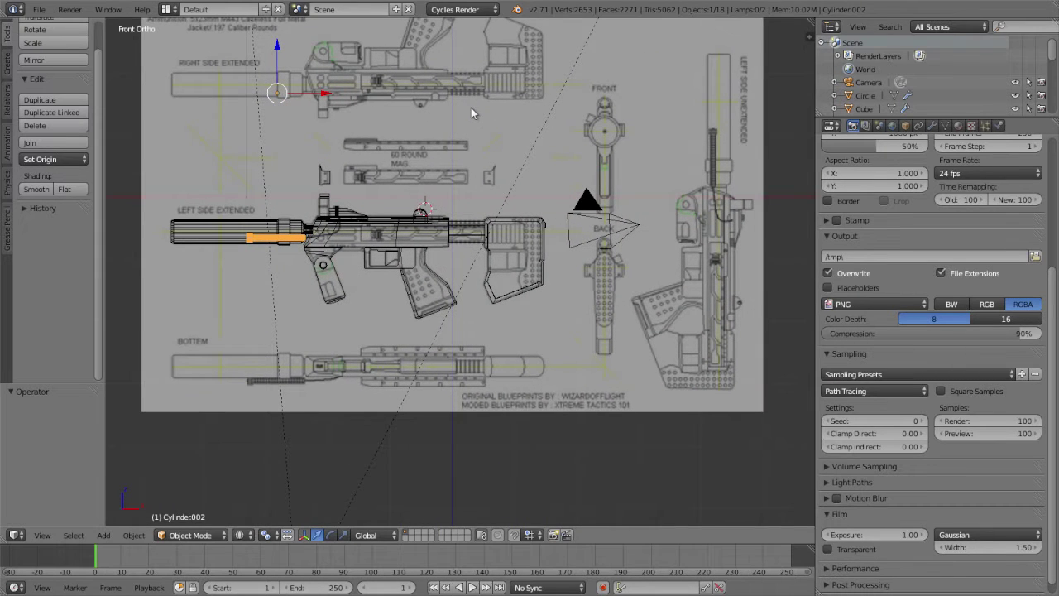
scroll(483, 143, up, 1)
scroll(484, 144, down, 1)
scroll(341, 278, up, 1)
scroll(341, 278, up, 1)
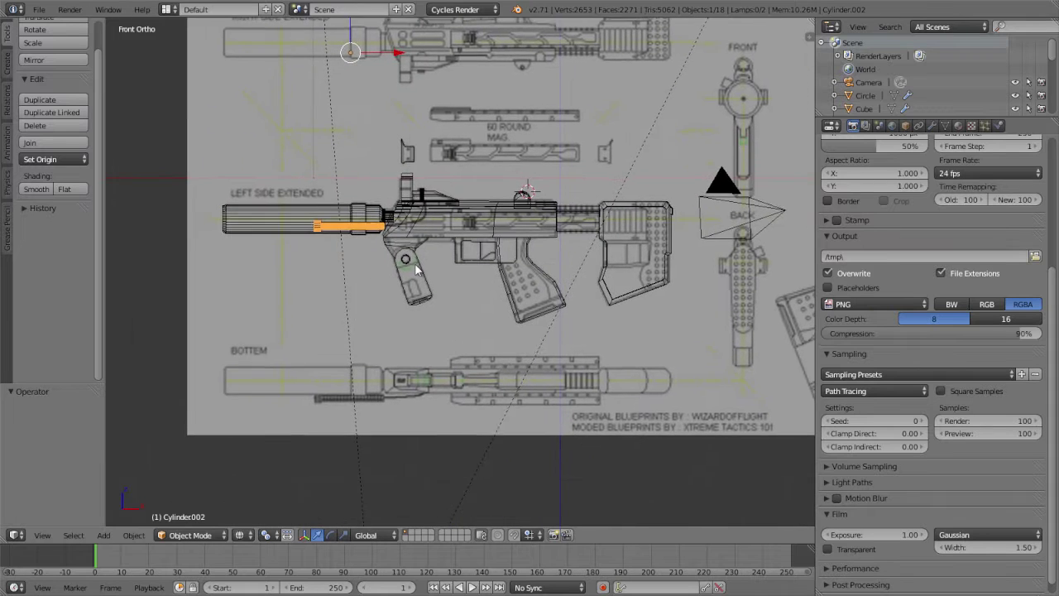
scroll(414, 264, up, 1)
scroll(415, 264, up, 1)
scroll(372, 256, up, 1)
scroll(399, 287, up, 1)
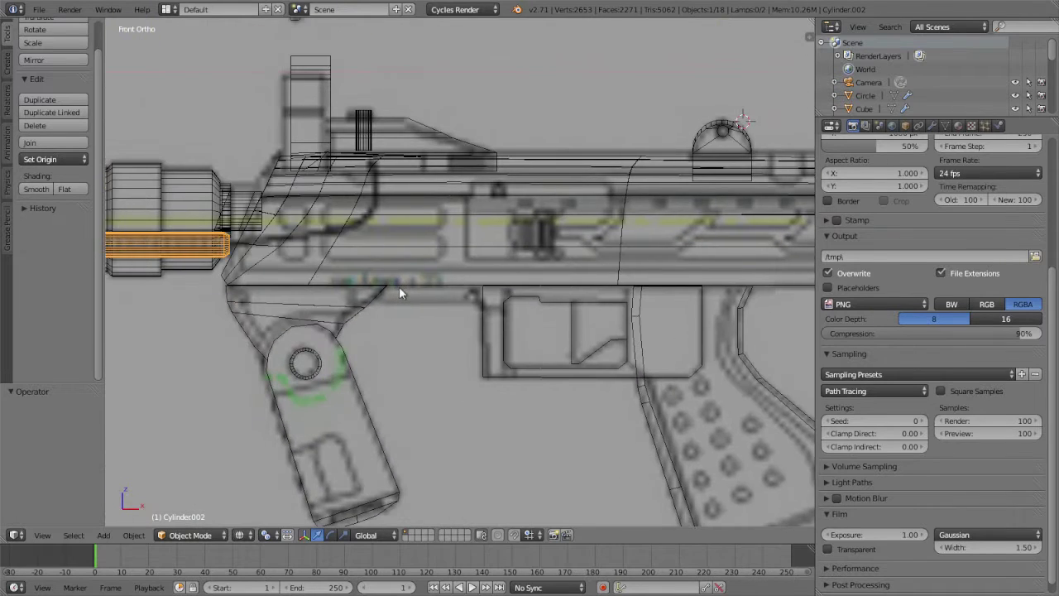
scroll(417, 252, up, 3)
scroll(609, 296, down, 2)
scroll(616, 299, down, 2)
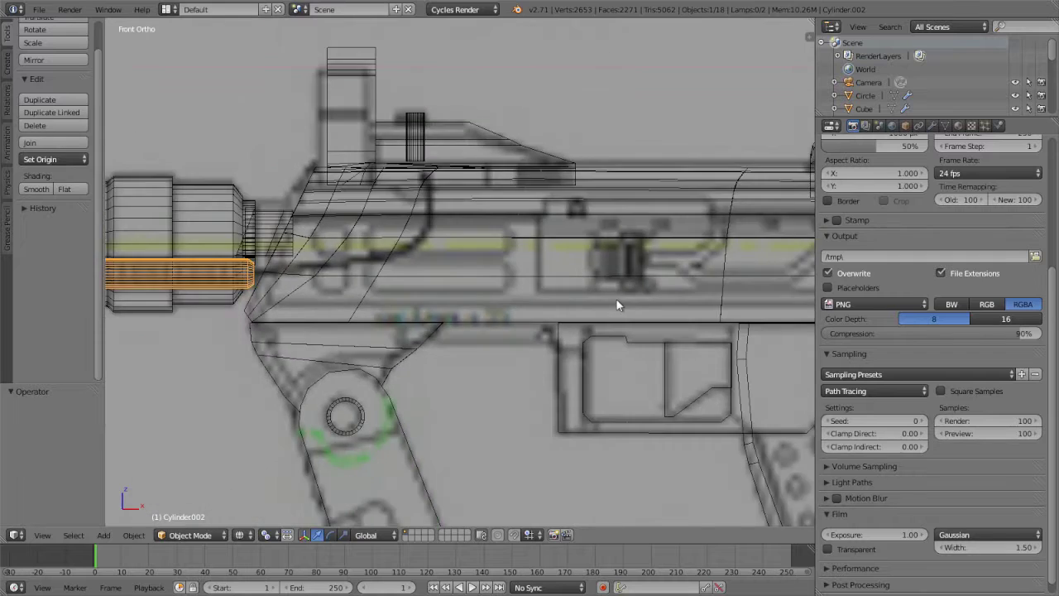
scroll(666, 249, down, 3)
scroll(666, 248, down, 2)
shift+middle_drag(769, 331, 803, 265)
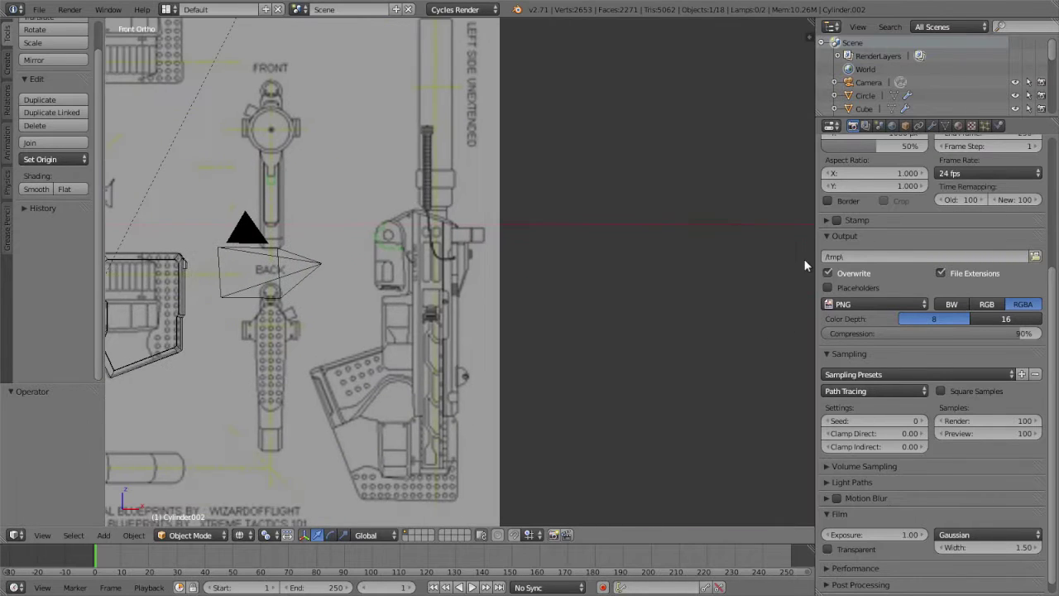
scroll(594, 306, up, 2)
scroll(446, 248, up, 1)
shift+middle_drag(362, 225, 365, 252)
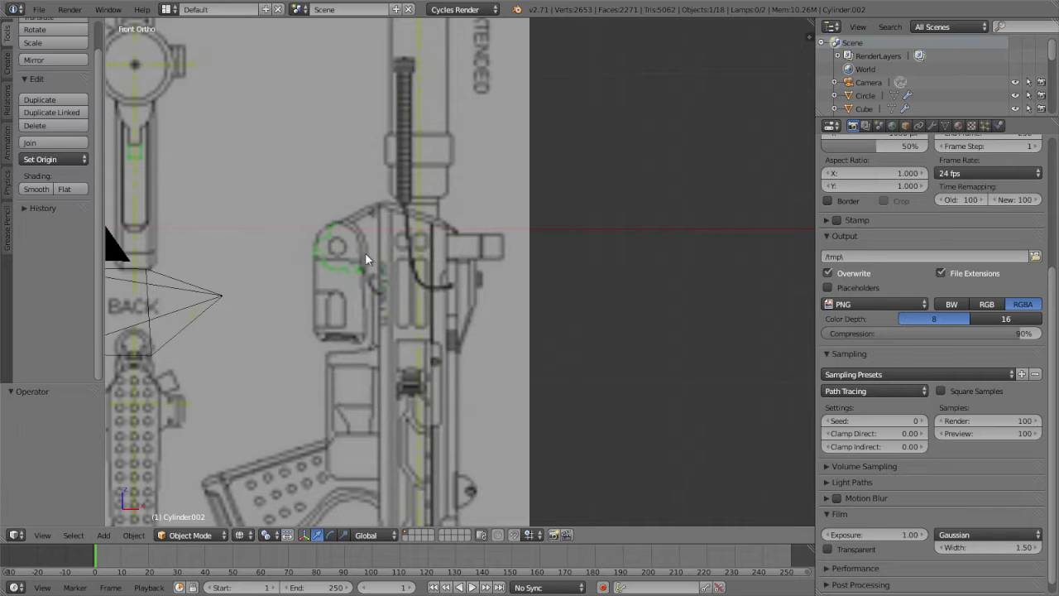
mouse_move(365, 252)
middle_down()
mouse_move(709, 260)
mouse_move(384, 254)
mouse_move(639, 279)
middle_up()
scroll(417, 315, up, 2)
scroll(406, 318, down, 2)
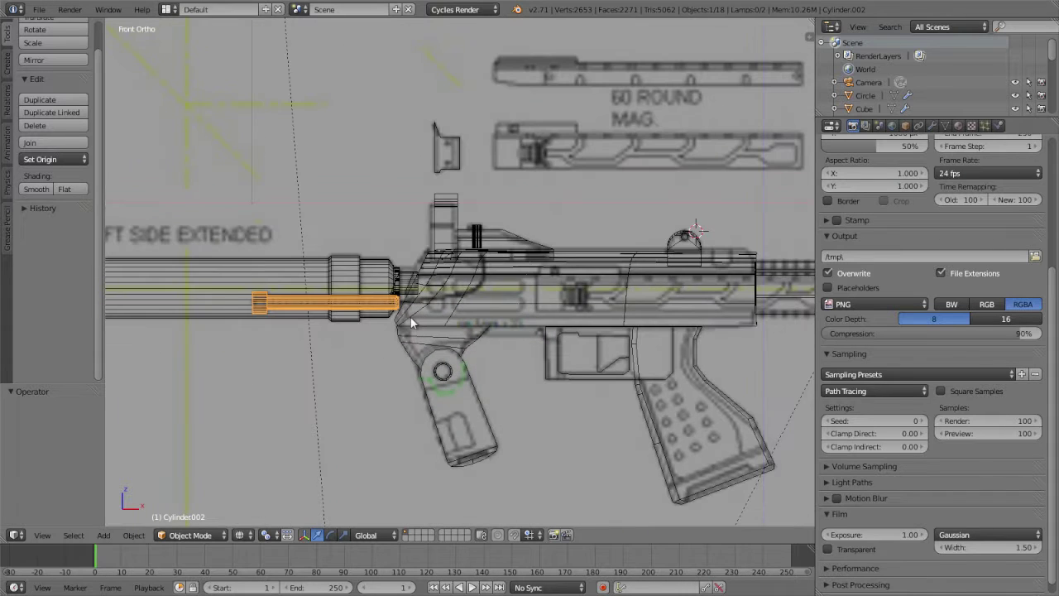
Inspect the model in solid shading, return to Front Ortho, and enter Edit Mode on the rod.
key(KP_5)
key(z)
mouse_move(392, 322)
middle_down()
mouse_move(355, 295)
mouse_move(375, 267)
middle_up()
scroll(376, 263, up, 4)
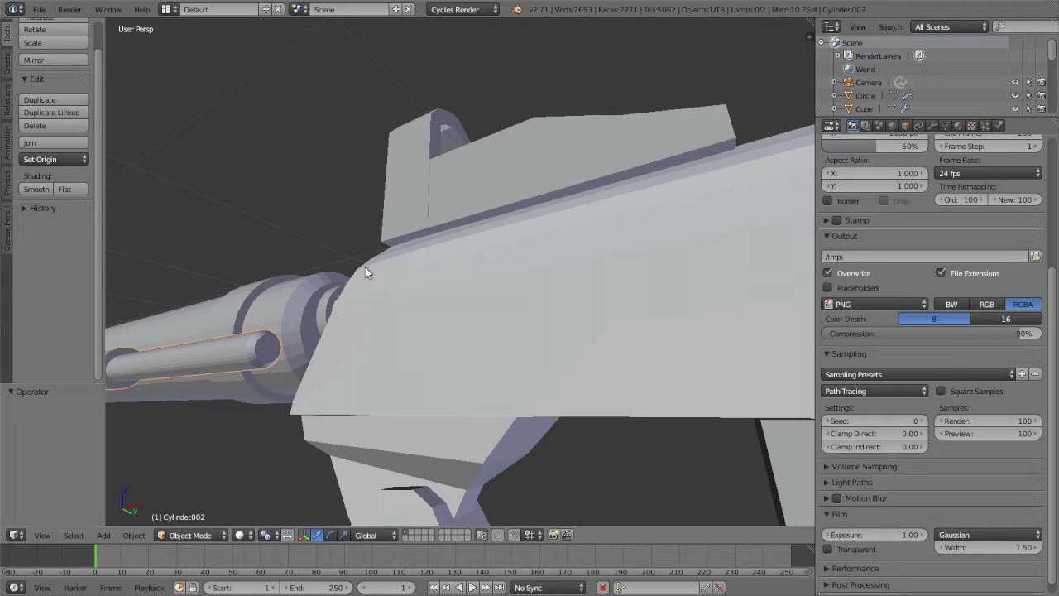
scroll(365, 268, down, 1)
scroll(442, 237, down, 2)
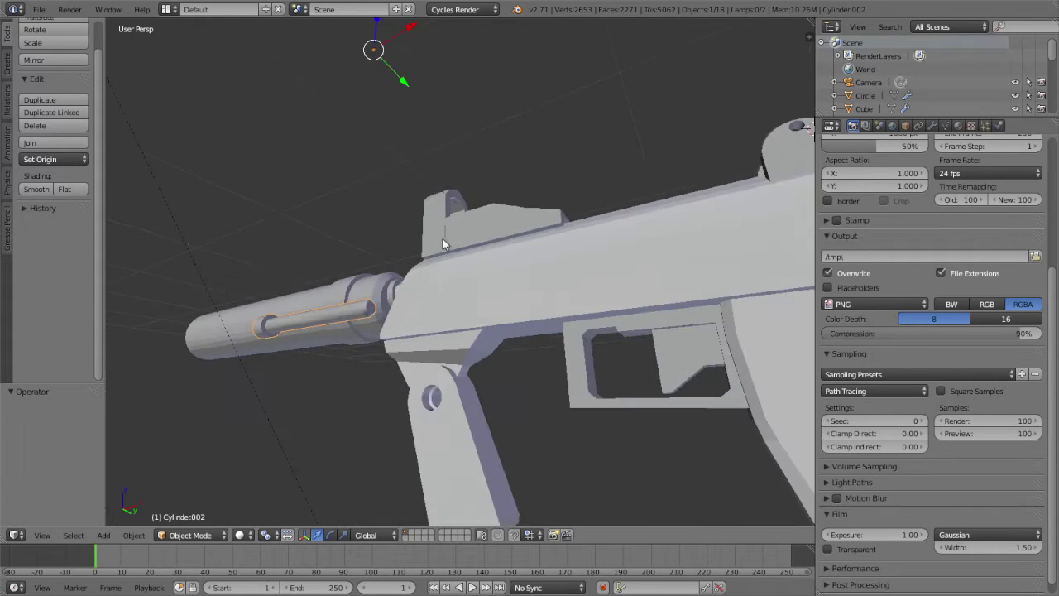
scroll(442, 242, down, 1)
key(KP_1)
key(KP_5)
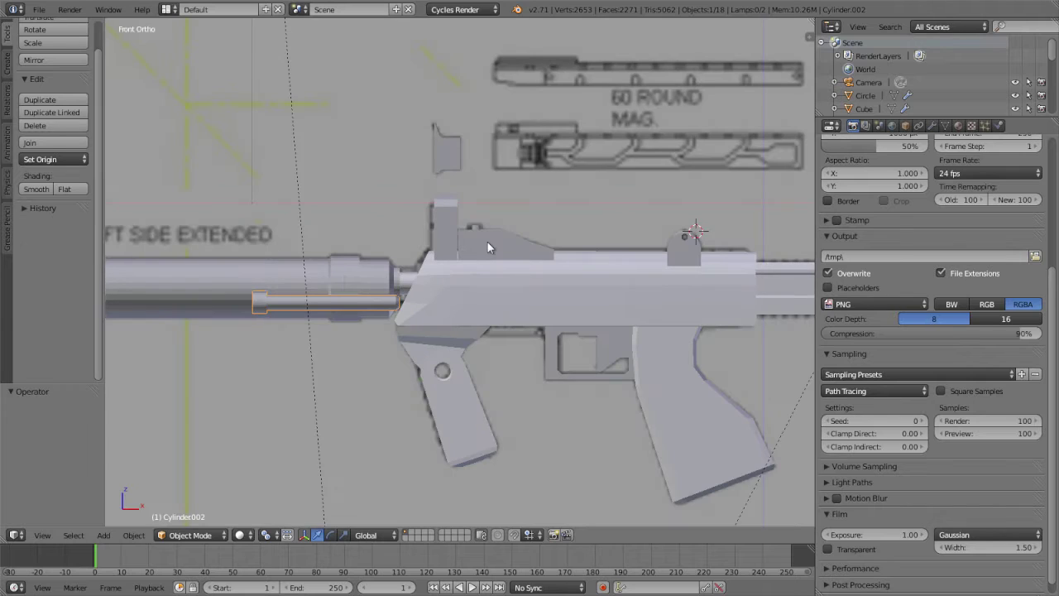
scroll(487, 259, down, 1)
scroll(488, 259, up, 2)
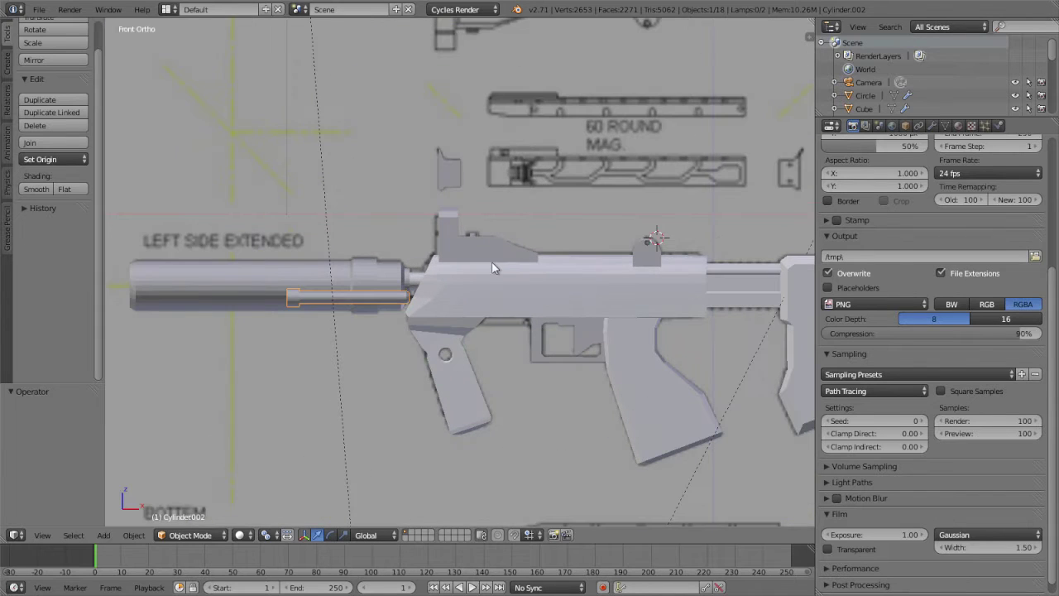
scroll(492, 267, up, 1)
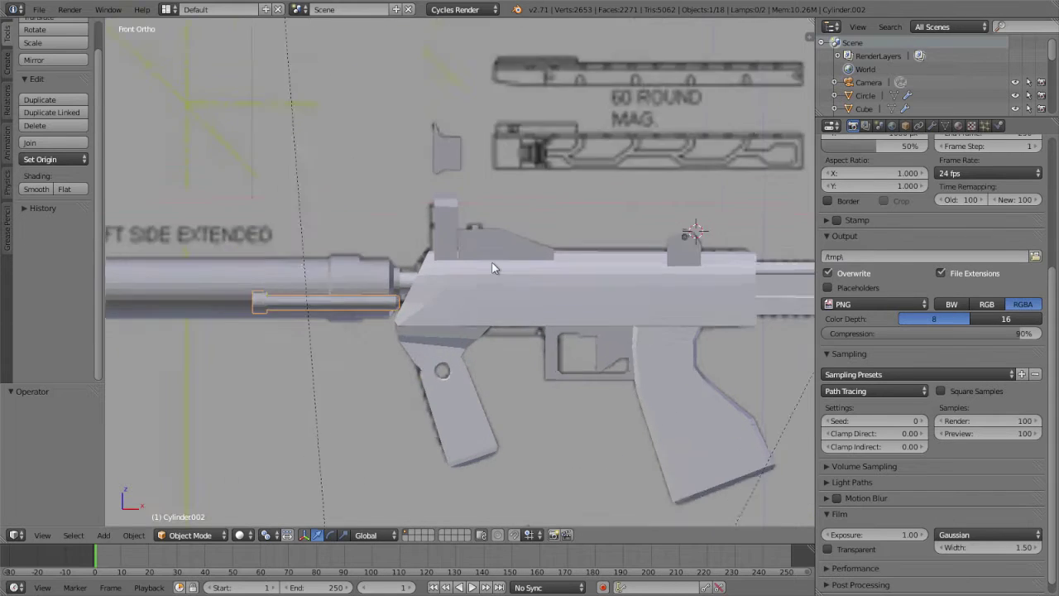
scroll(493, 267, up, 1)
key(Tab)
Frame the rod's end face, then return to a wireframe Front Ortho view over the blueprint.
key(KP_Decimal)
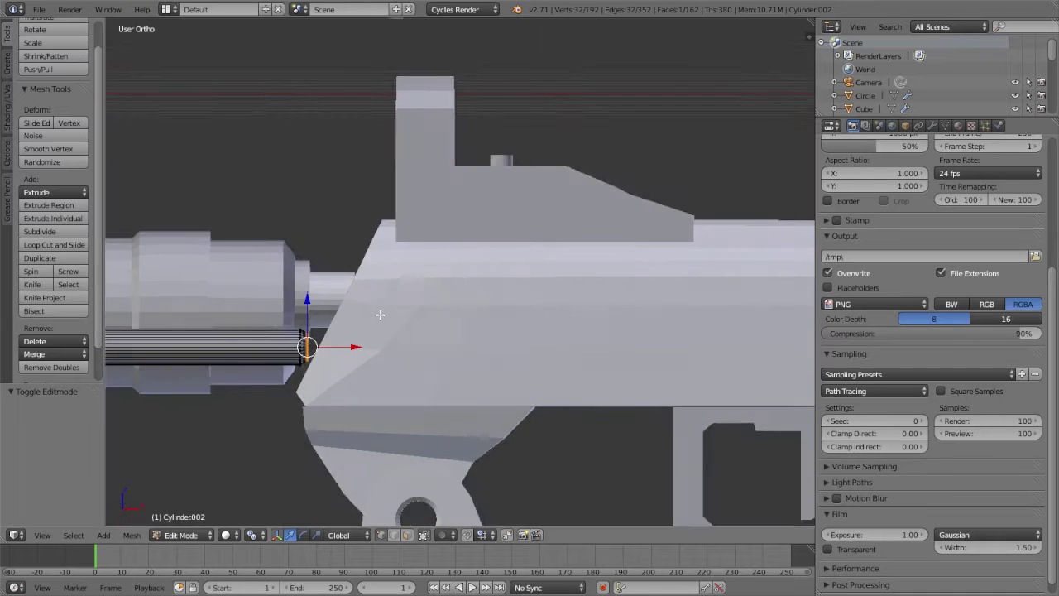
middle_drag(492, 267, 538, 248)
middle_drag(798, 273, 807, 275)
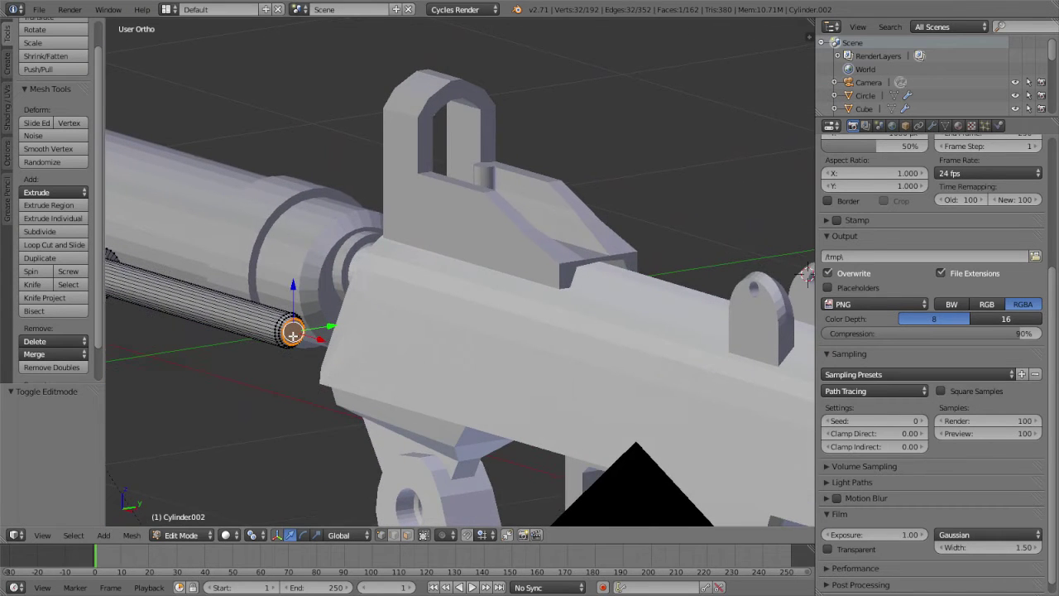
key(KP_1)
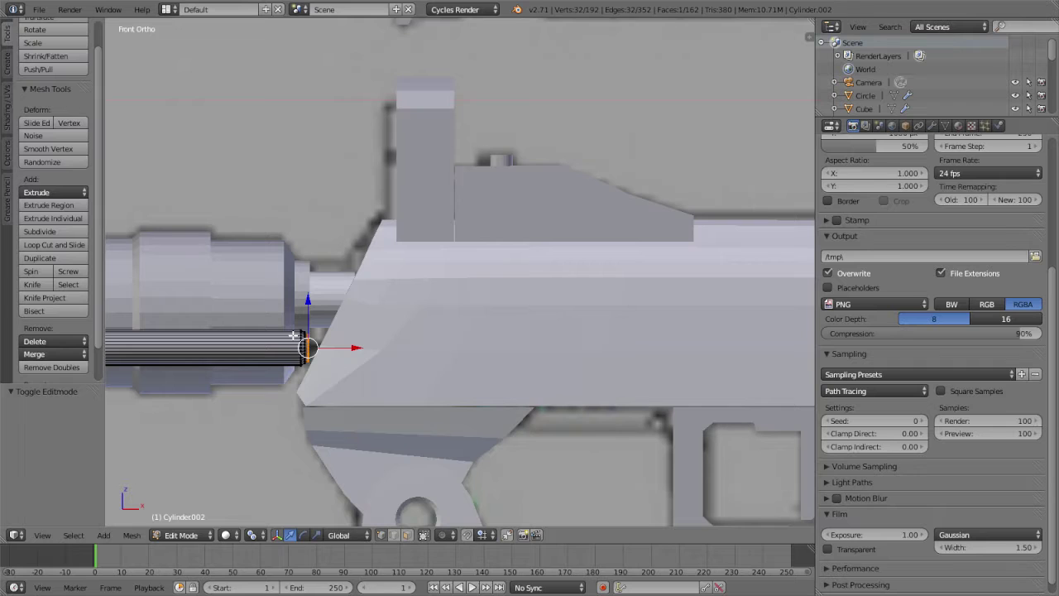
key(z)
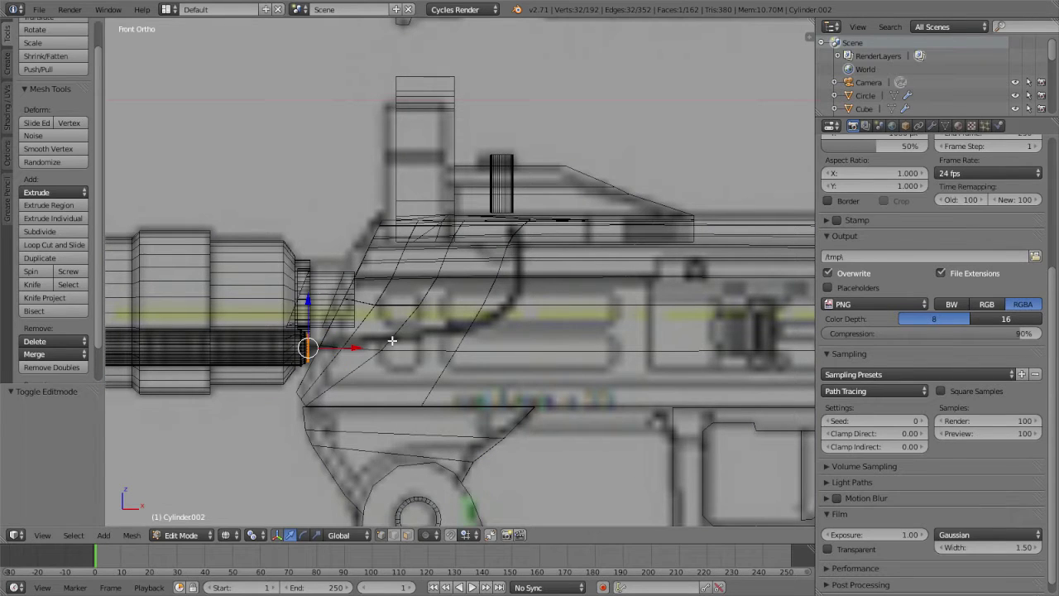
middle_drag(391, 341, 376, 309)
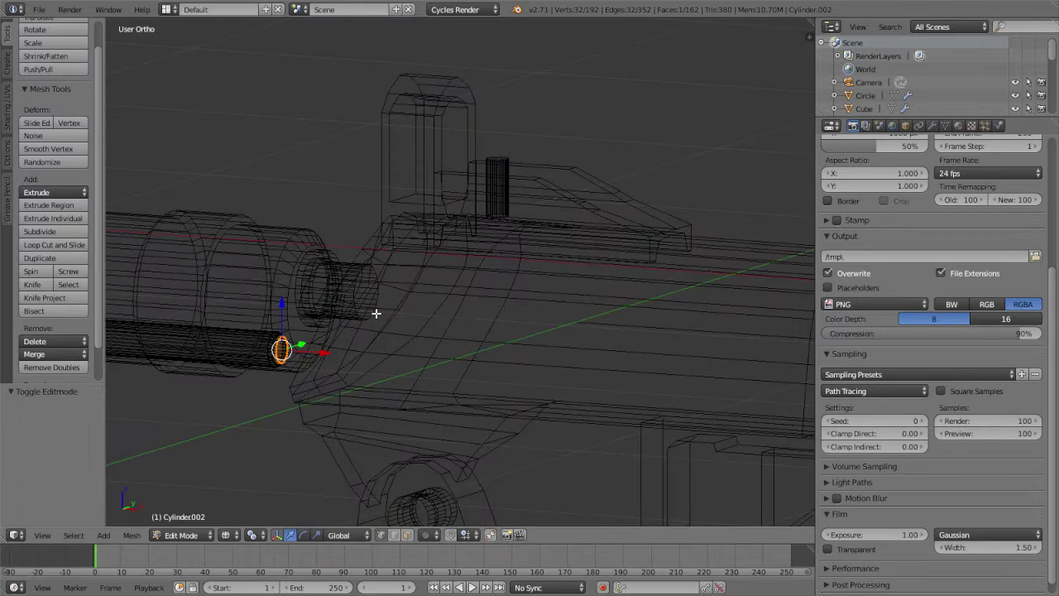
key(KP_1)
scroll(404, 315, up, 1)
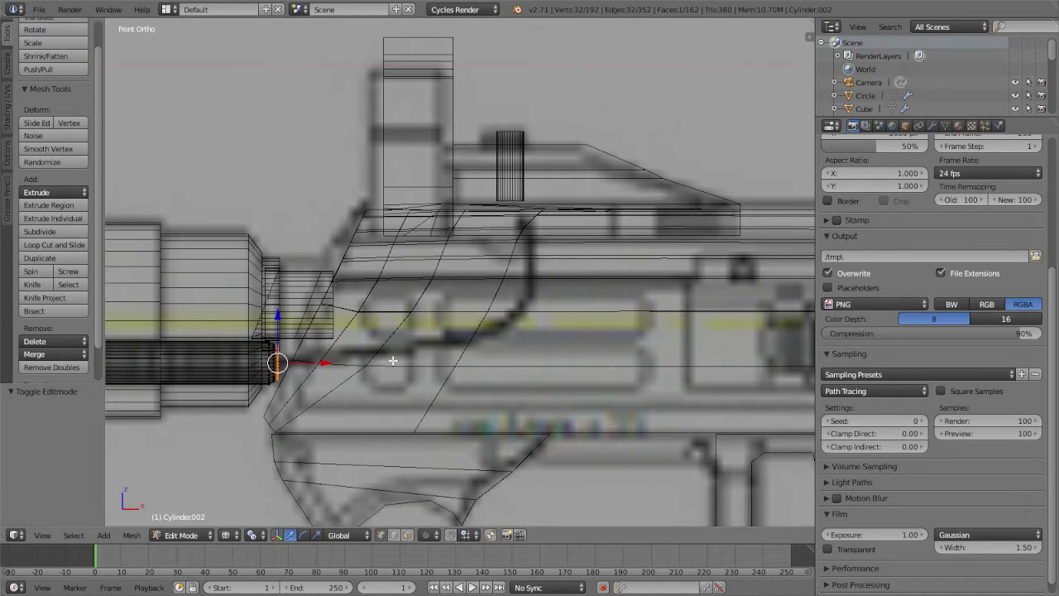
Extrude the rod's end face in place, scale it down, and shift it slightly along Z.
key(e)
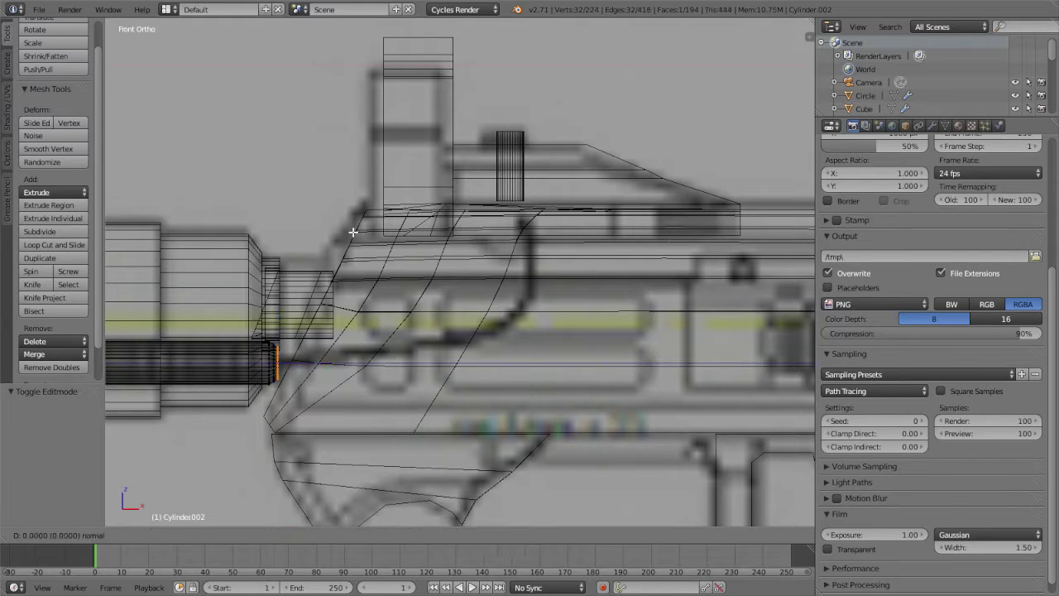
right_click(353, 233)
key(s)
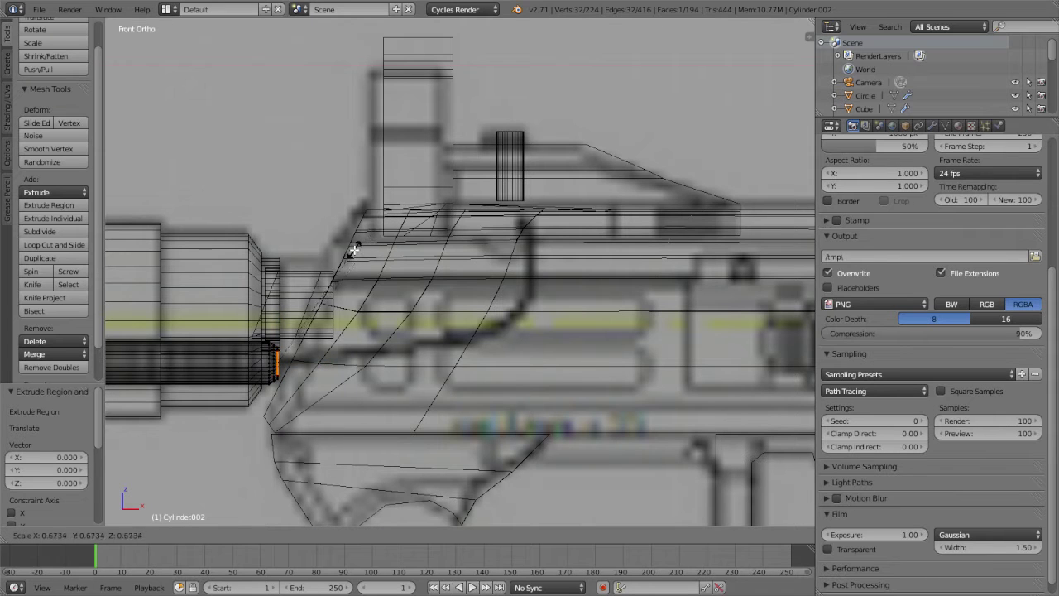
click(318, 281)
key(g)
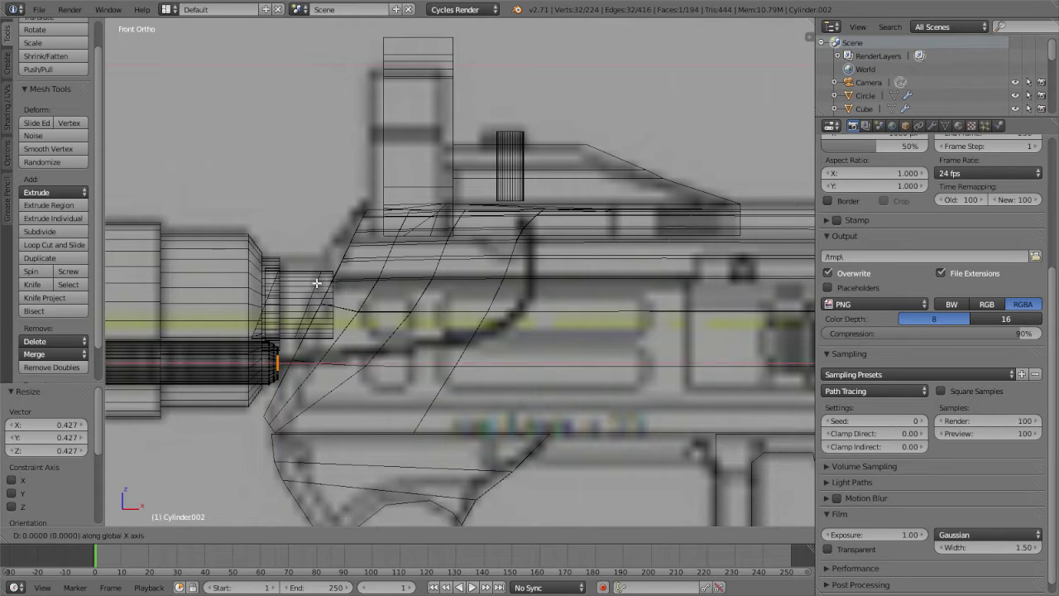
key(z)
click(317, 281)
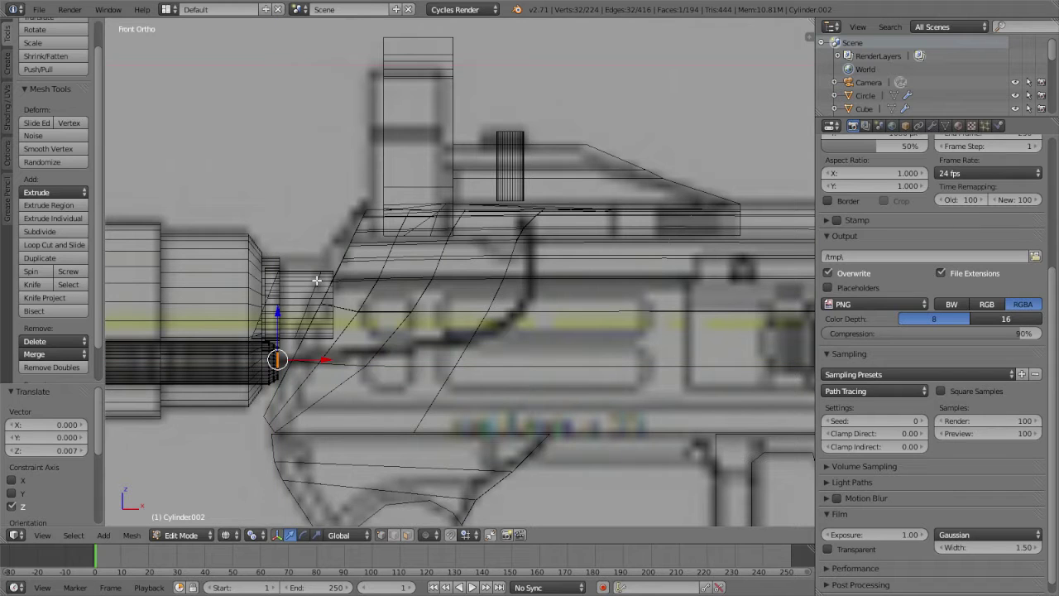
Extrude a new rod section and extend it along X toward the receiver.
key(e)
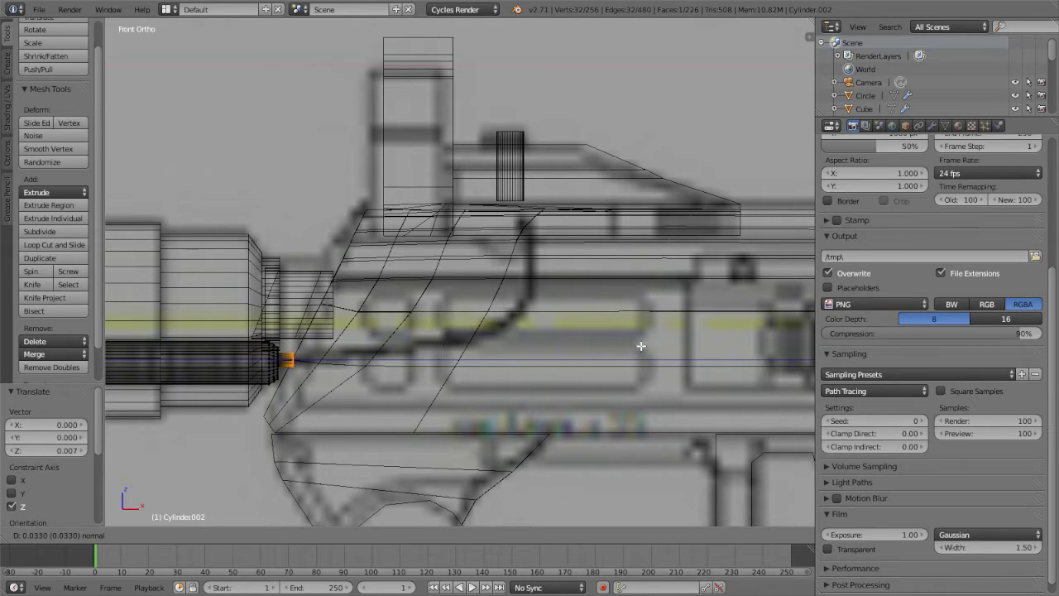
click(640, 356)
key(g)
key(x)
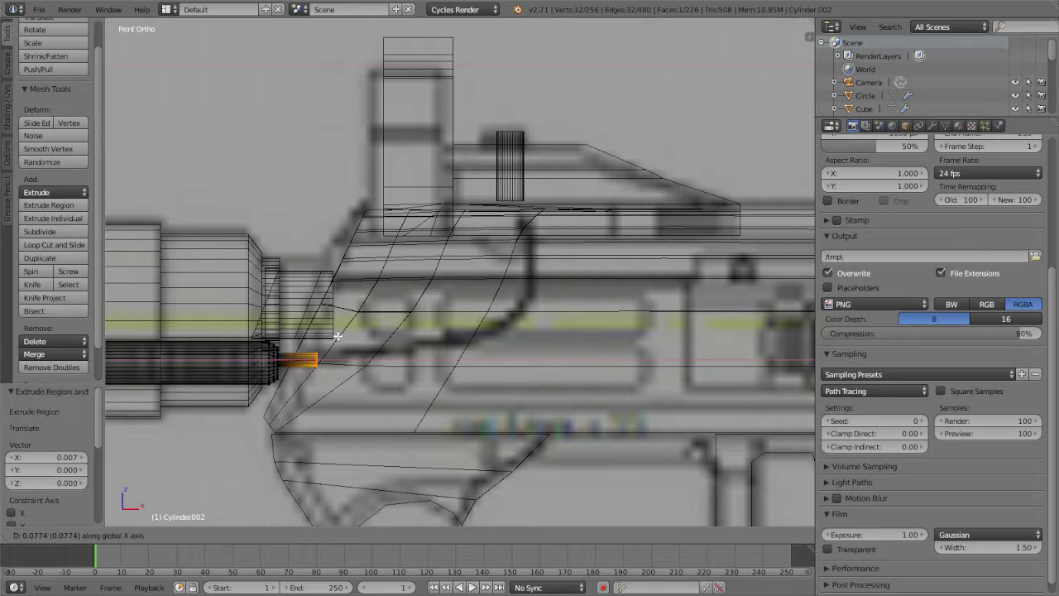
click(560, 316)
key(g)
key(x)
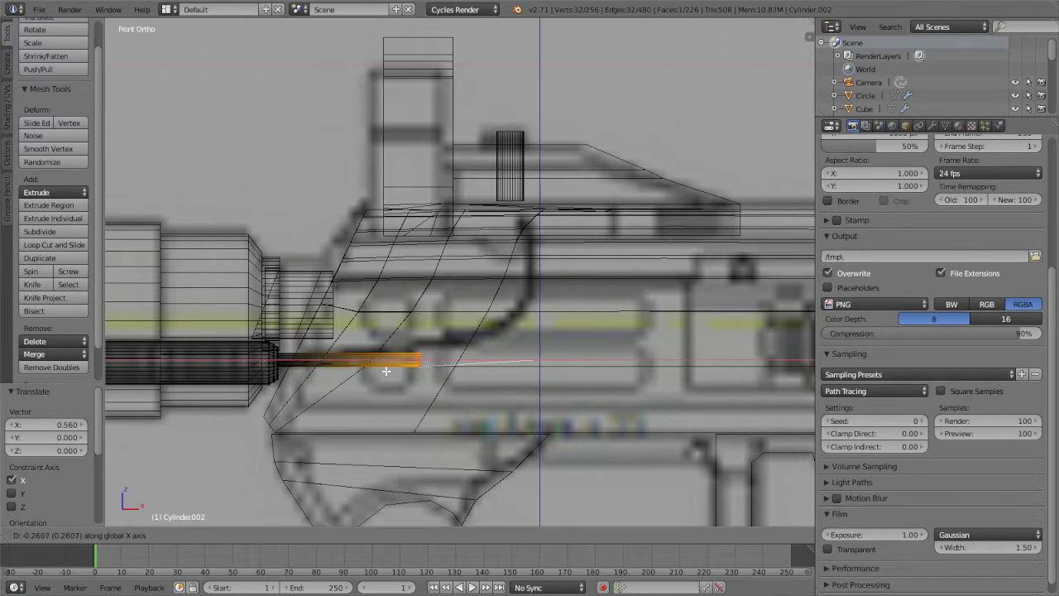
click(496, 353)
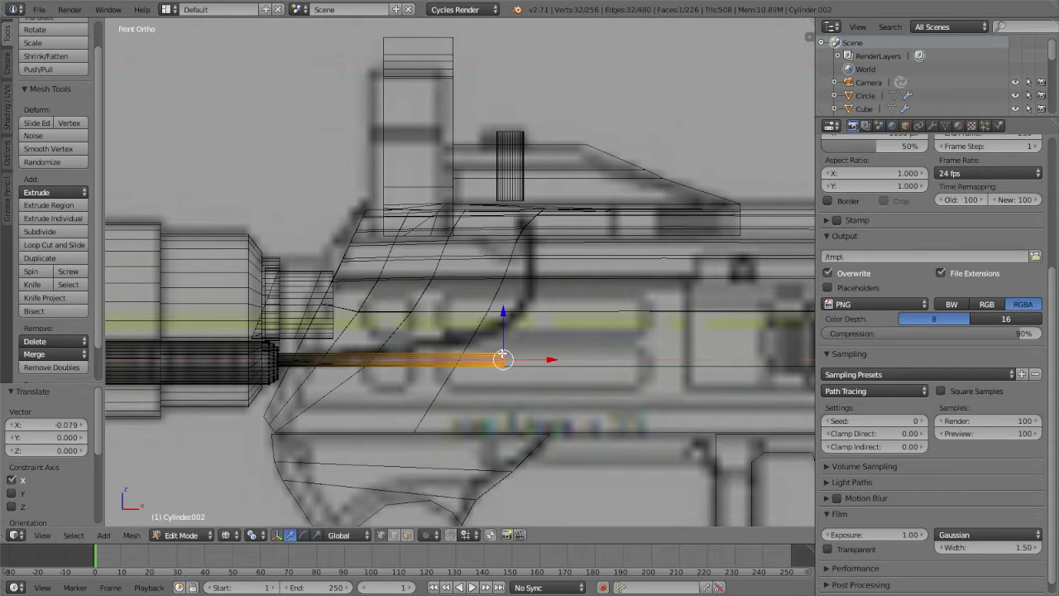
Adjust the new rod end along Z so it follows the blueprint.
key(g)
key(z)
click(496, 326)
key(g)
key(z)
click(486, 323)
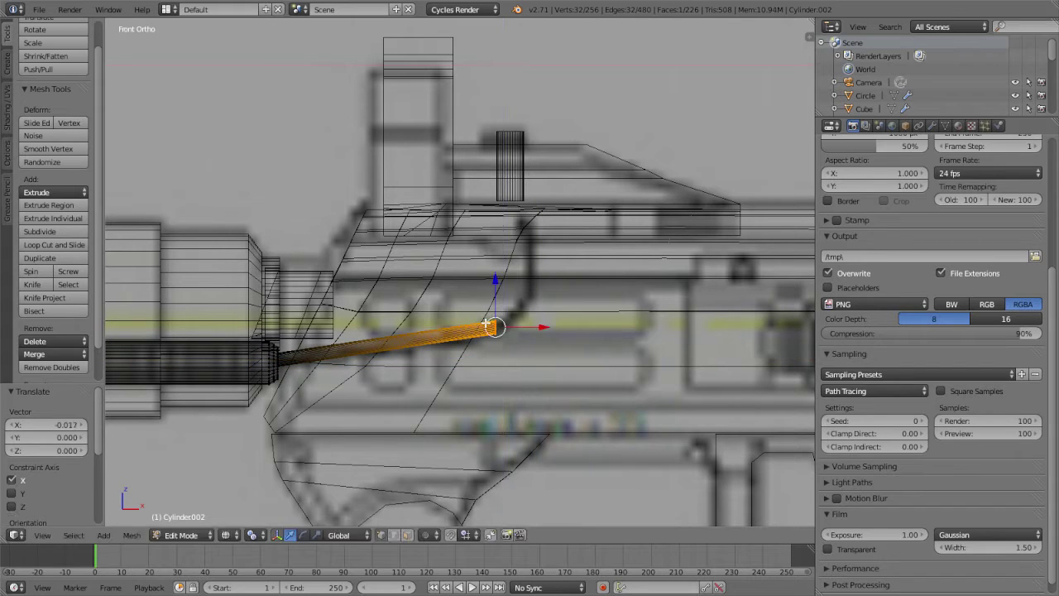
key(g)
key(z)
click(487, 325)
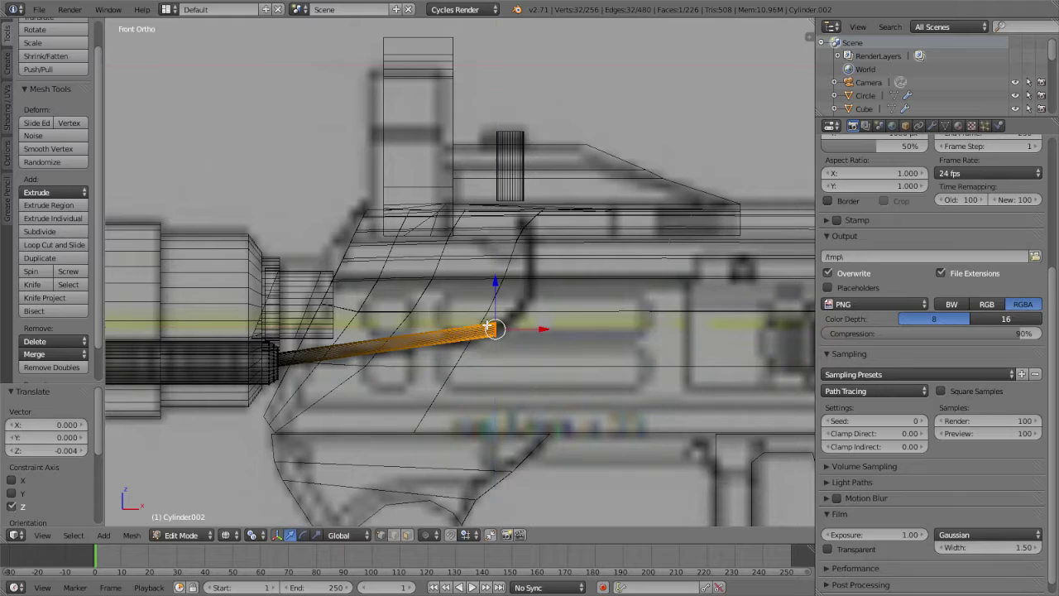
Check the rod in perspective, then return to the front orthographic view.
key(KP_5)
mouse_move(502, 338)
middle_down()
mouse_move(449, 372)
mouse_move(469, 366)
middle_up()
key(KP_1)
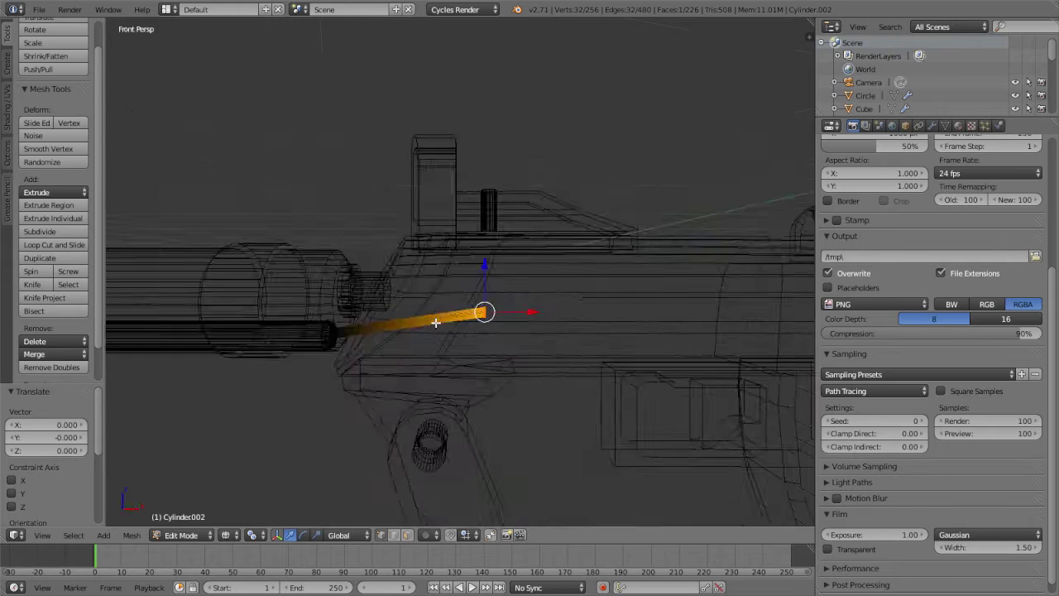
key(KP_5)
scroll(495, 307, up, 2)
Extrude the rod's end ring in place and move it into position.
key(e)
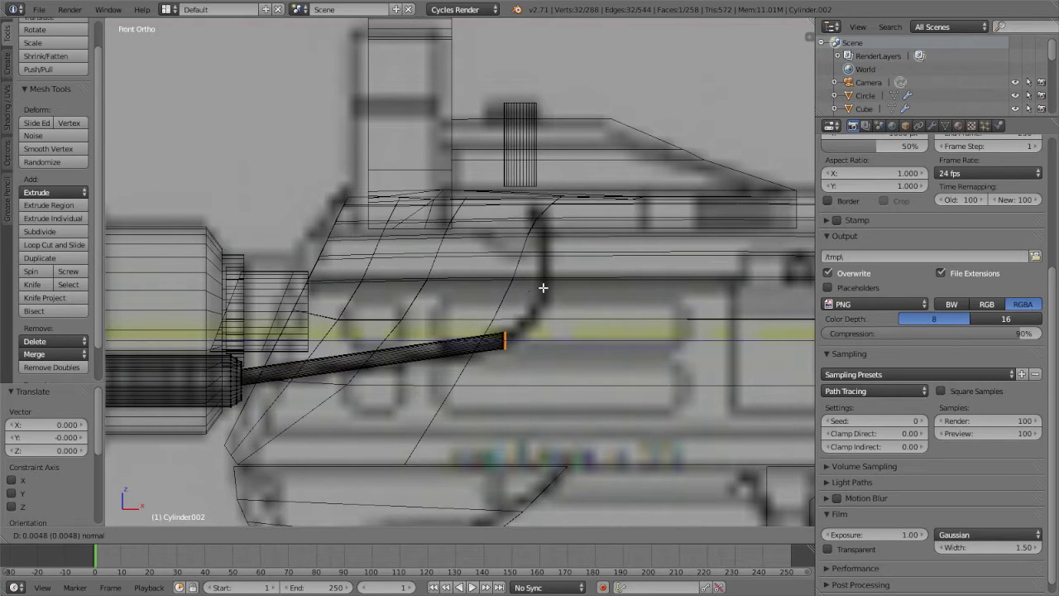
right_click(602, 274)
key(g)
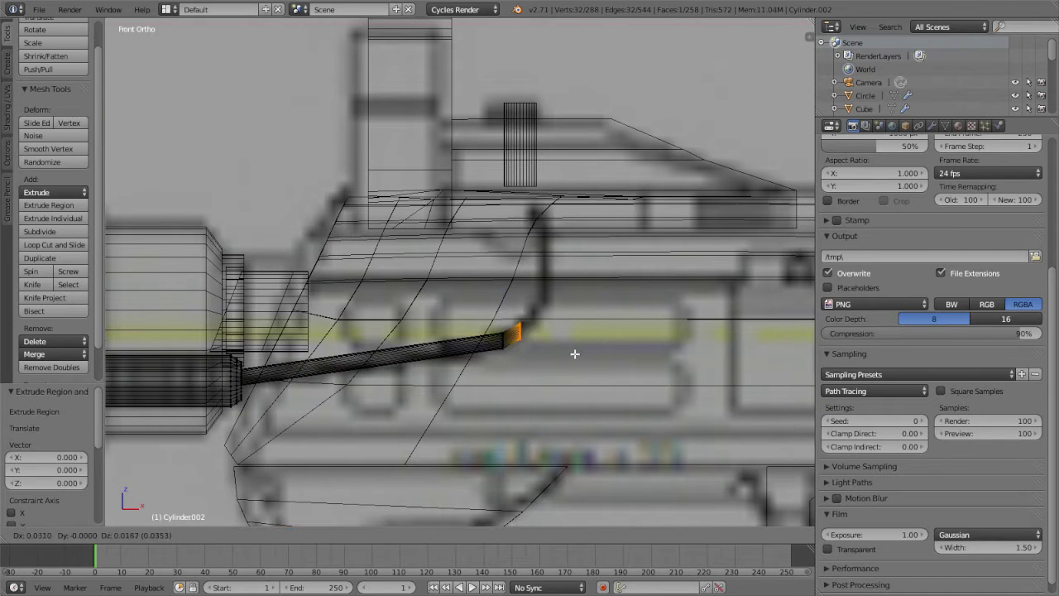
click(592, 331)
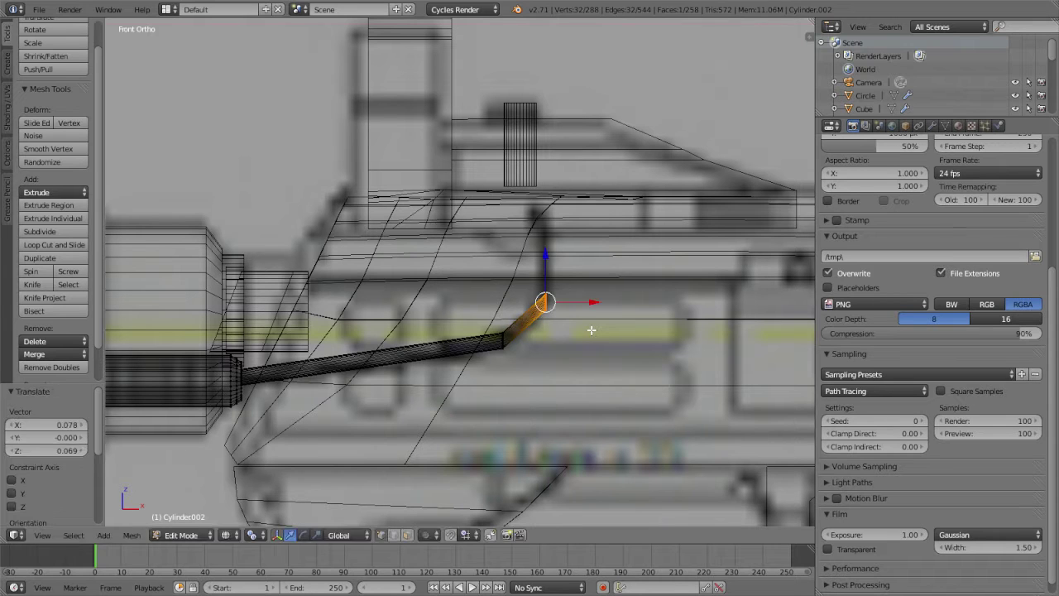
Tilt the end ring about -12°, nudge it, and edge-slide it to 0.263.
key(r)
right_click(544, 265)
key(r)
click(543, 277)
key(g)
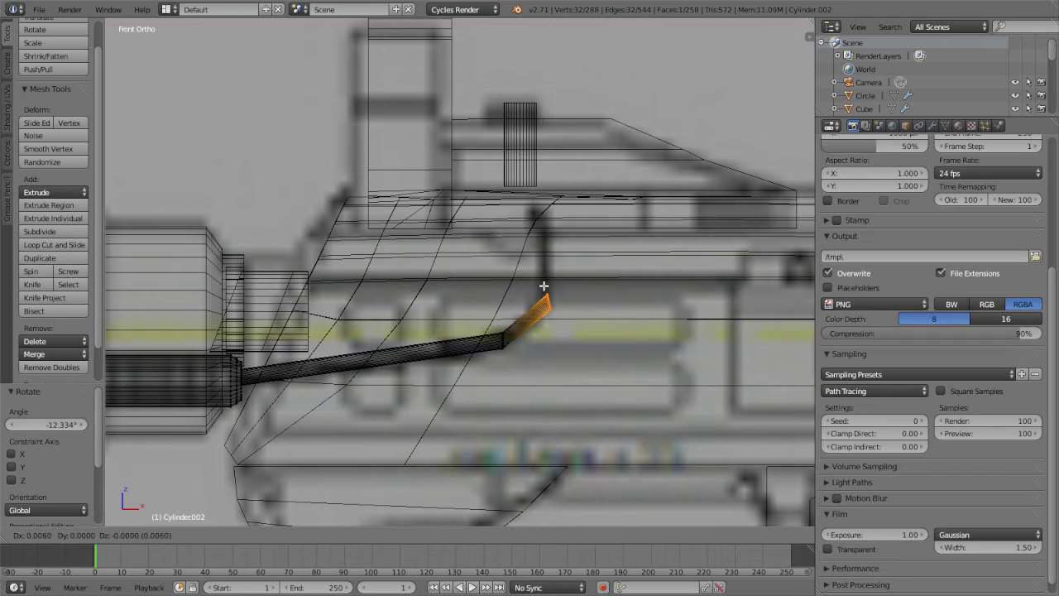
click(543, 286)
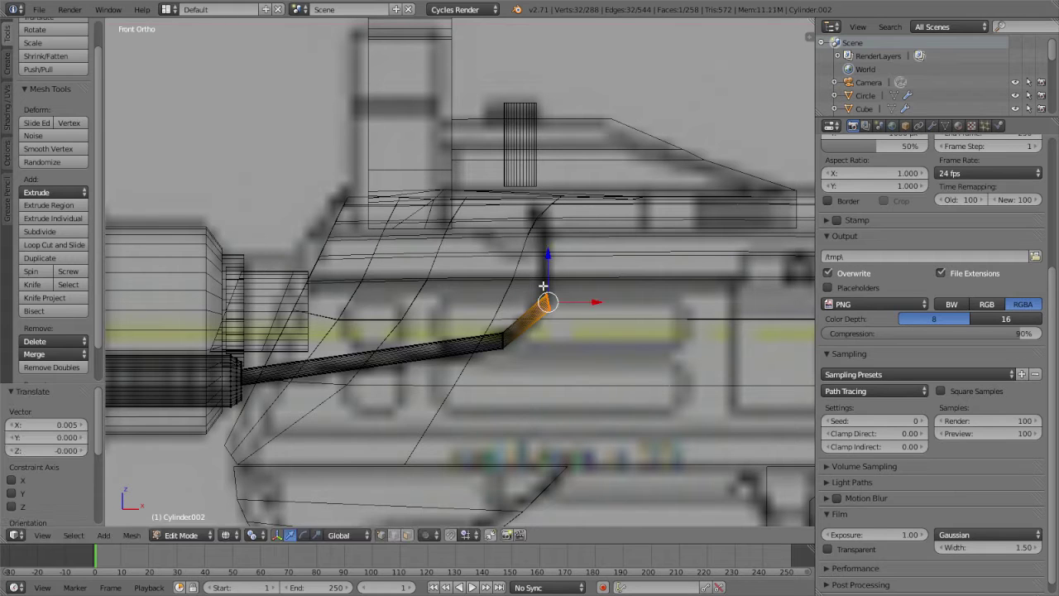
key(g)
key(g)
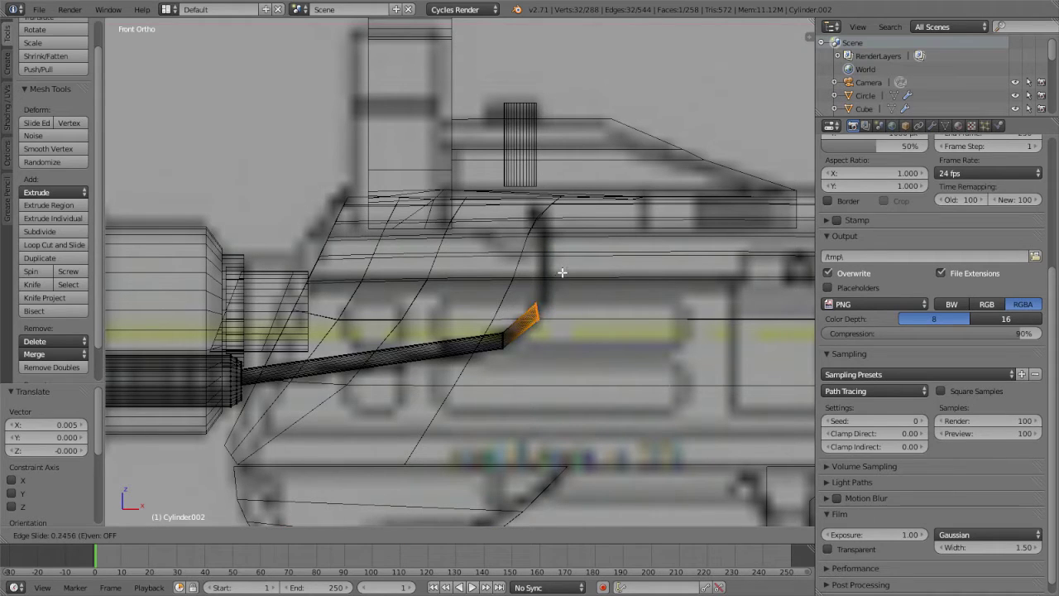
click(561, 272)
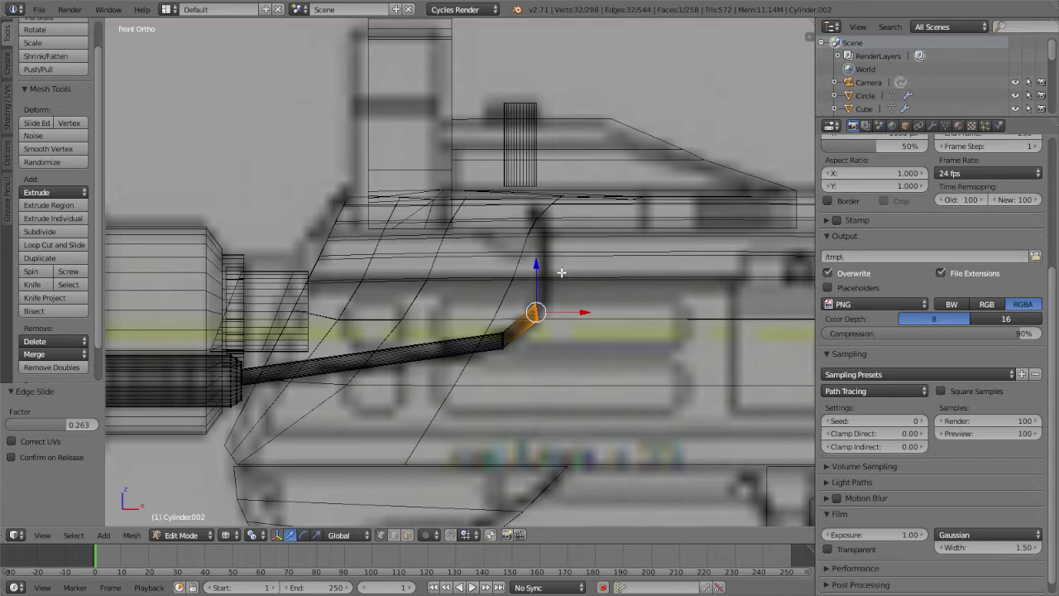
Extrude a new ring in place at the rod's end and zoom in on it.
key(e)
right_click(568, 292)
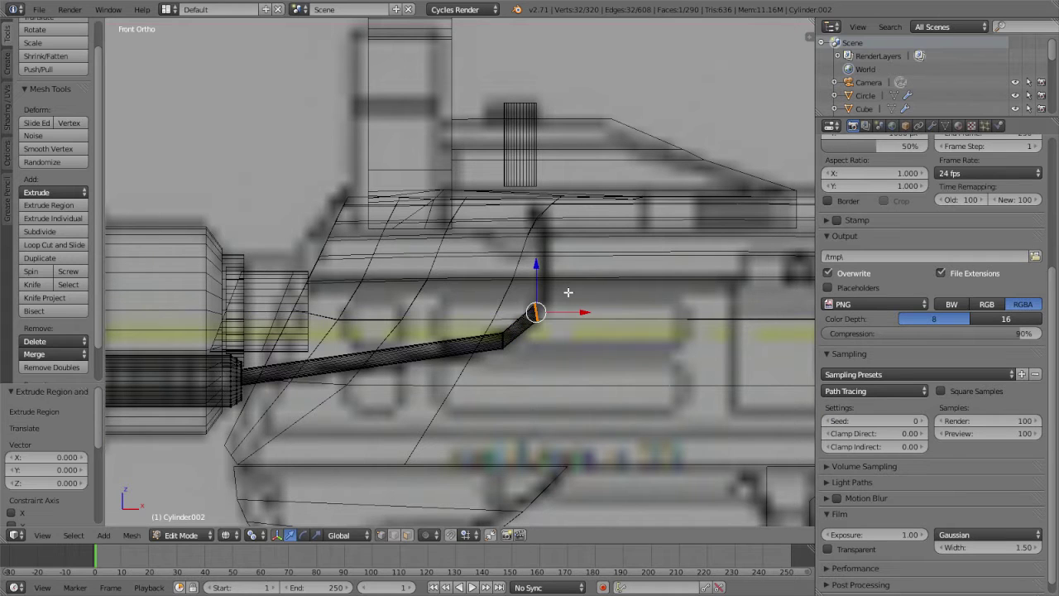
scroll(566, 306, up, 4)
scroll(568, 317, up, 3)
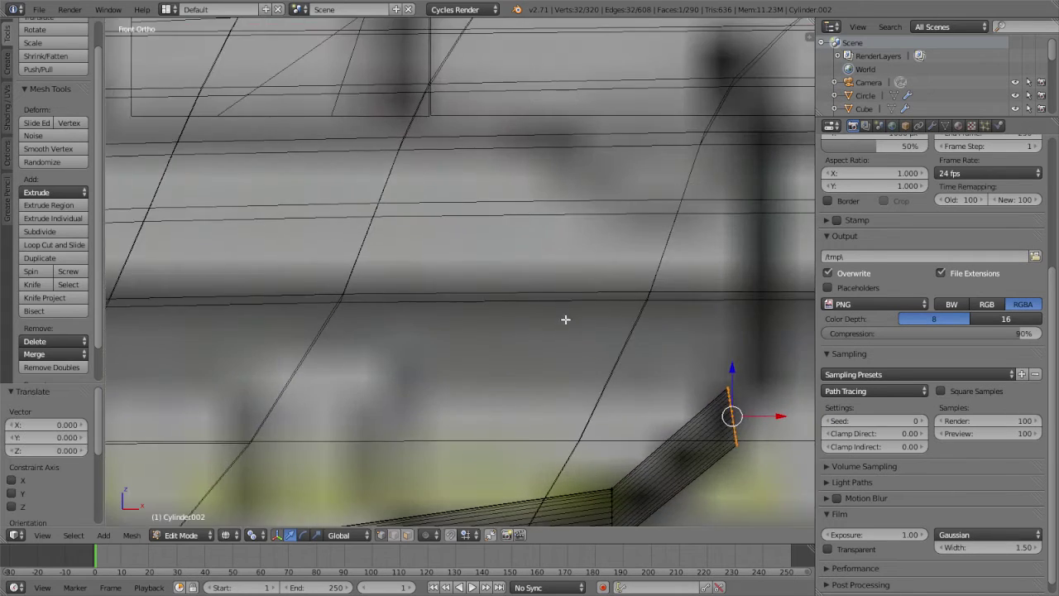
shift+middle_drag(568, 317, 406, 295)
scroll(565, 360, up, 3)
shift+middle_drag(565, 360, 488, 327)
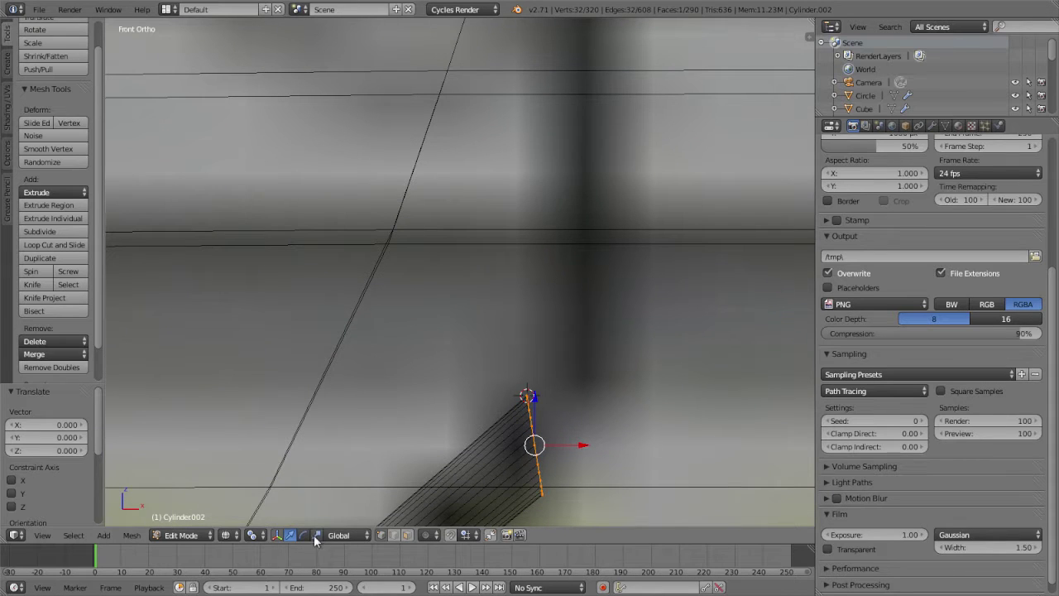
Set the Pivot Point to 3D Cursor and rotate the end ring about -77°.
click(250, 536)
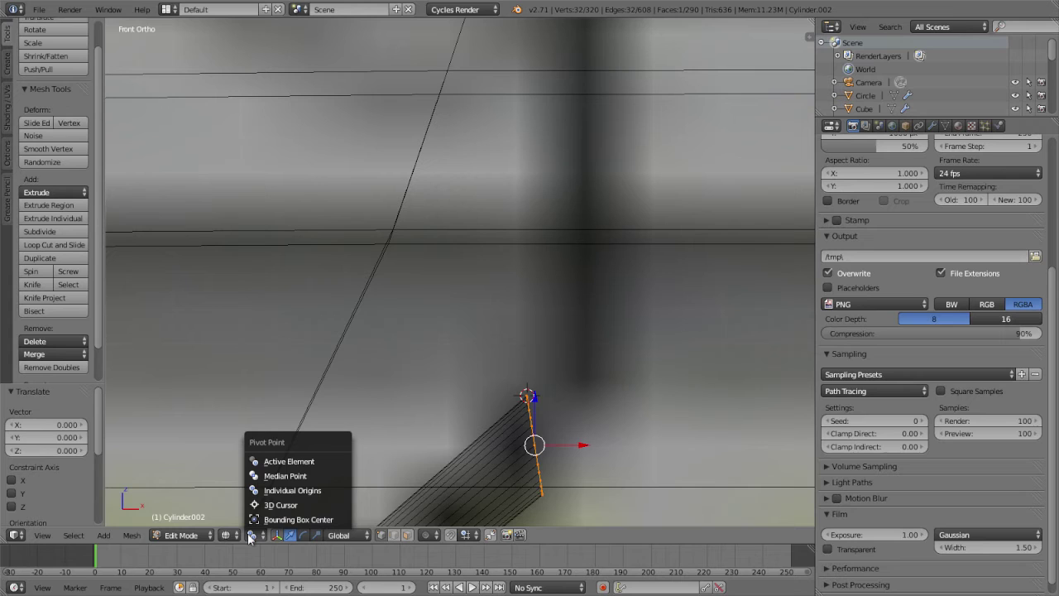
click(273, 505)
scroll(641, 250, down, 3)
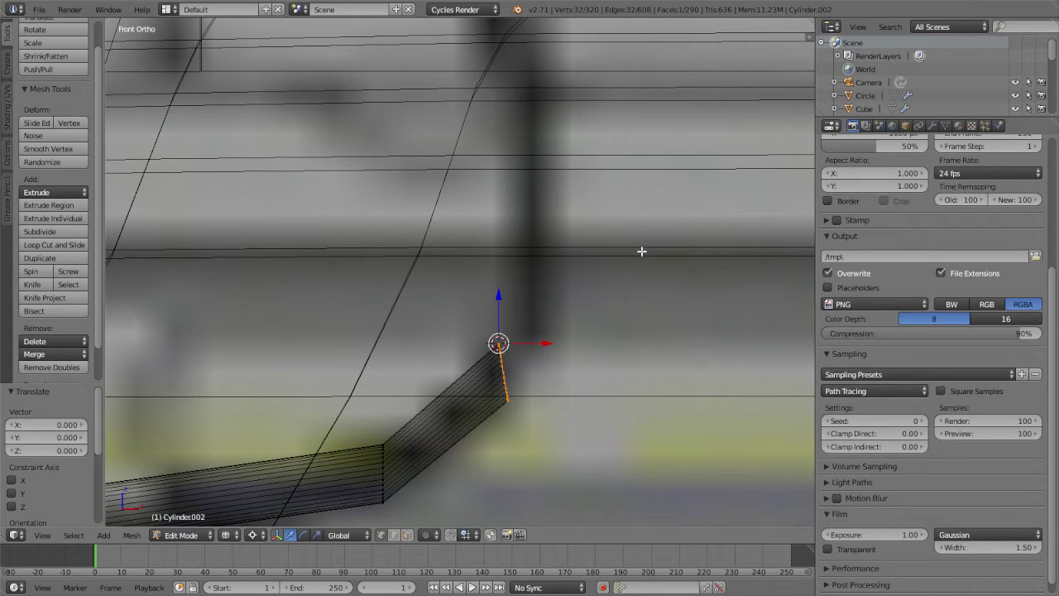
key(r)
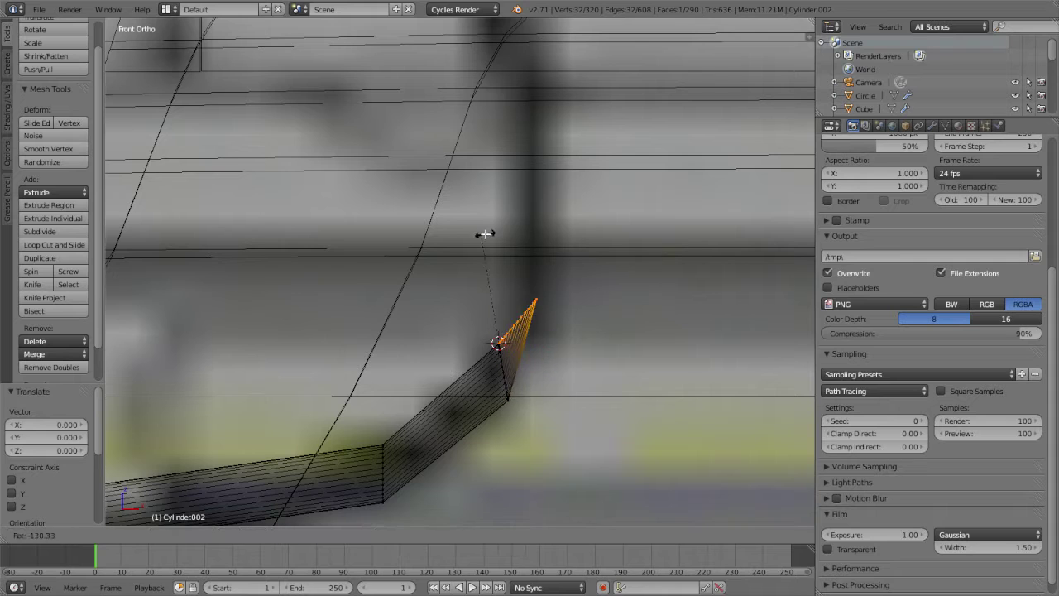
Fix the ring's 77° turn and position, then undo a trial upward extrusion.
click(567, 271)
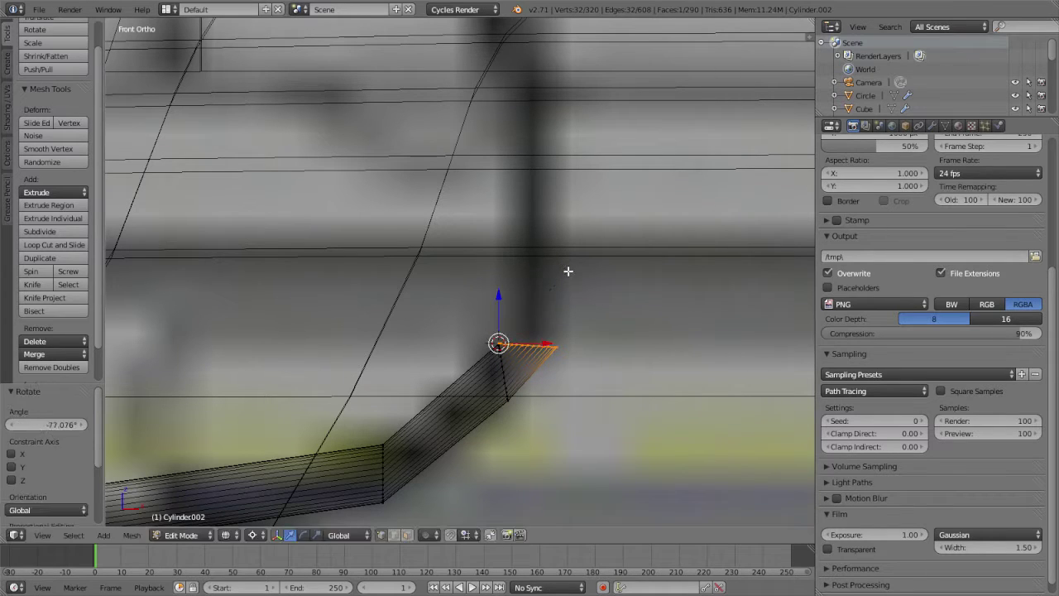
key(g)
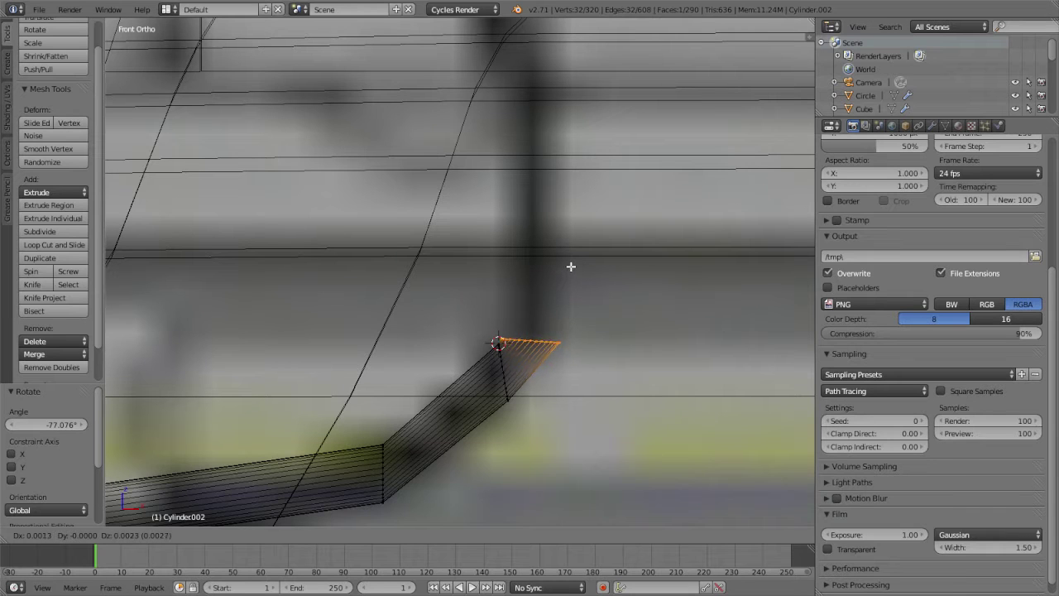
click(570, 266)
scroll(573, 278, down, 2)
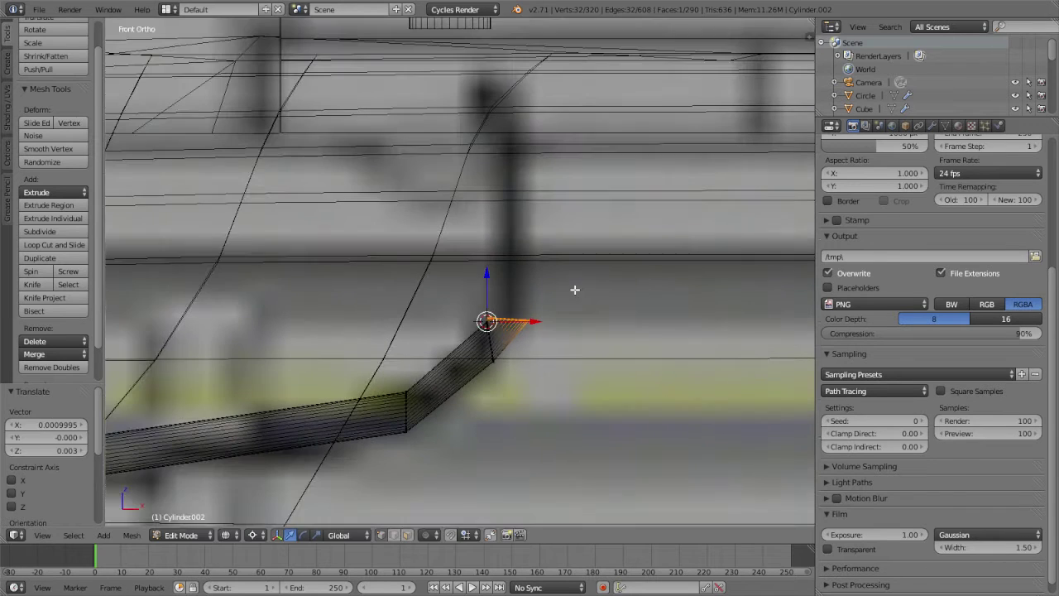
key(e)
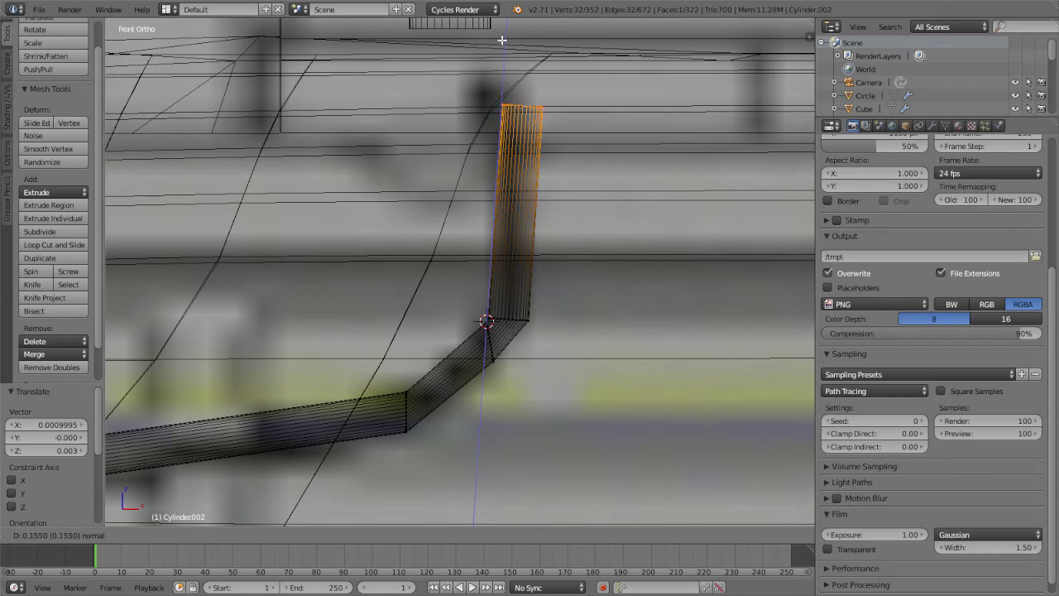
click(502, 33)
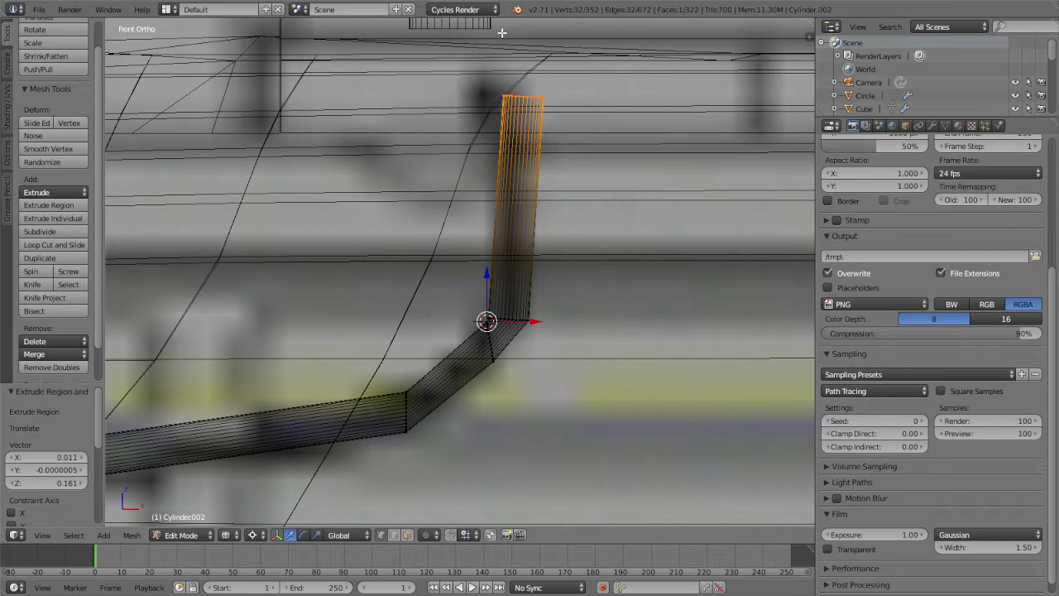
key(g)
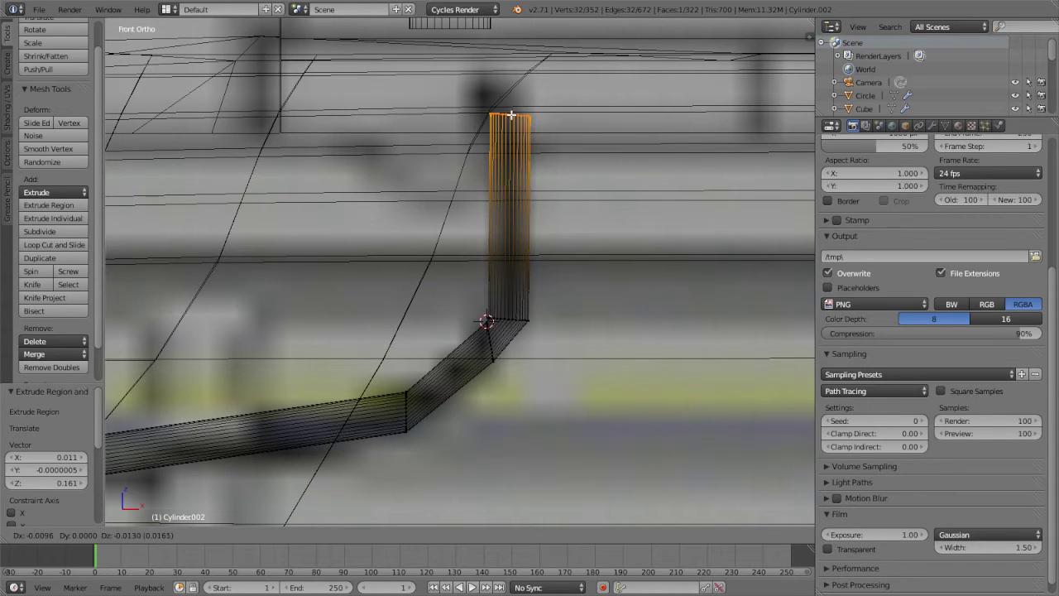
key(Escape)
key(ctrl+z)
scroll(584, 320, up, 2)
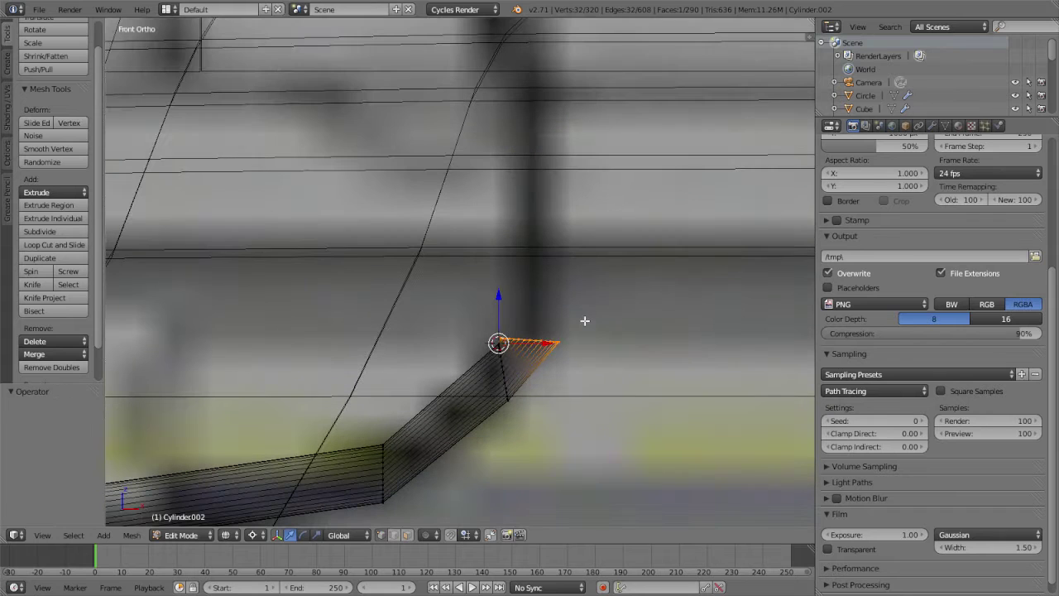
Shrink the end ring to 0.84, shift it, and tilt it about -4.49°.
key(s)
click(602, 299)
key(g)
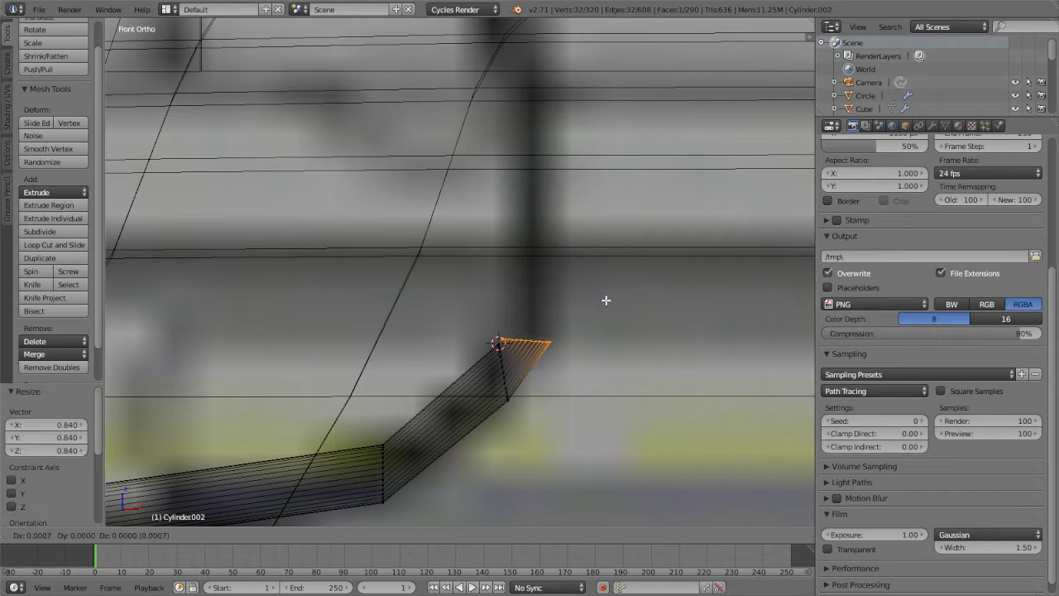
click(609, 300)
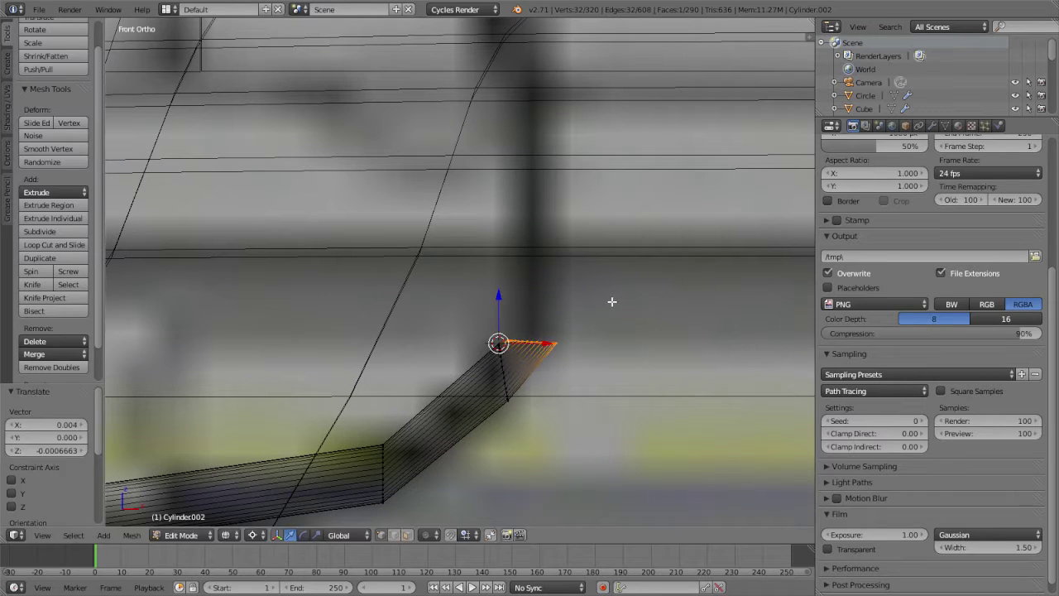
key(r)
click(613, 275)
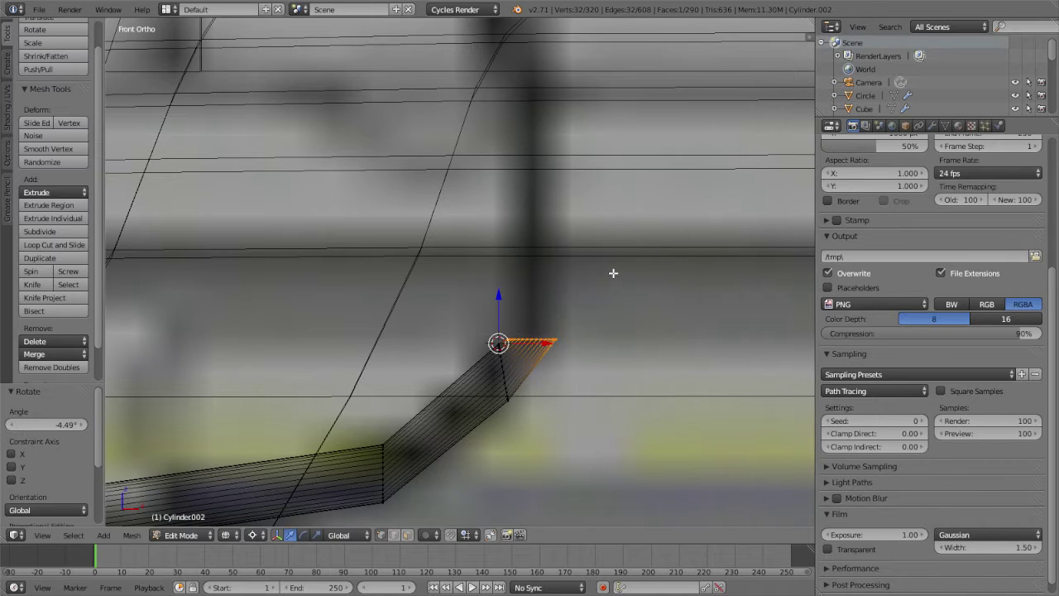
scroll(611, 275, down, 2)
Extrude the ring straight up by 0.148 and place the 3D cursor at its top corner.
key(e)
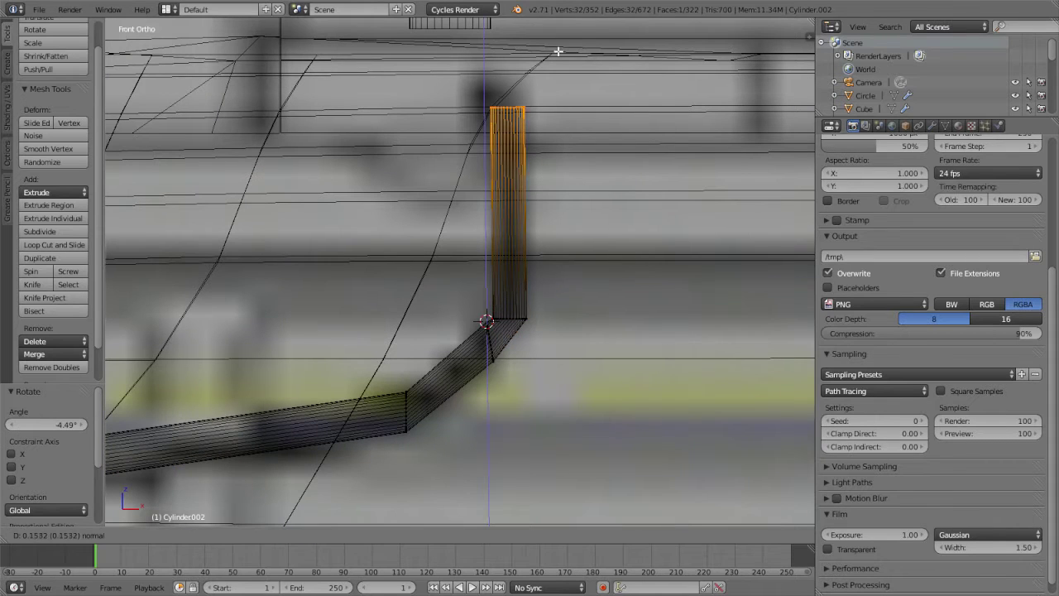
click(562, 59)
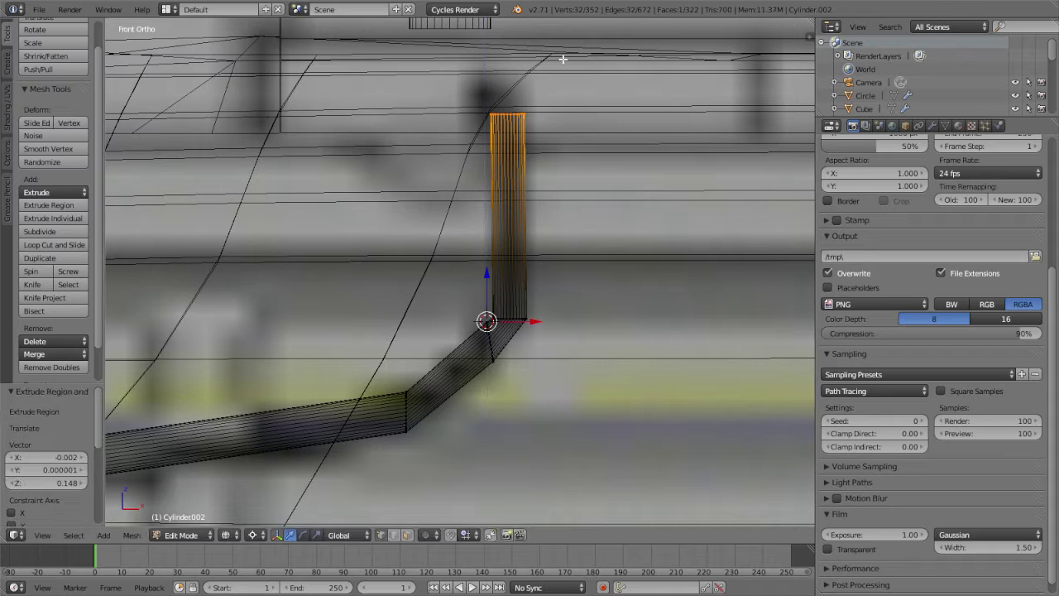
shift+scroll(563, 60, down, 3)
scroll(513, 206, up, 4)
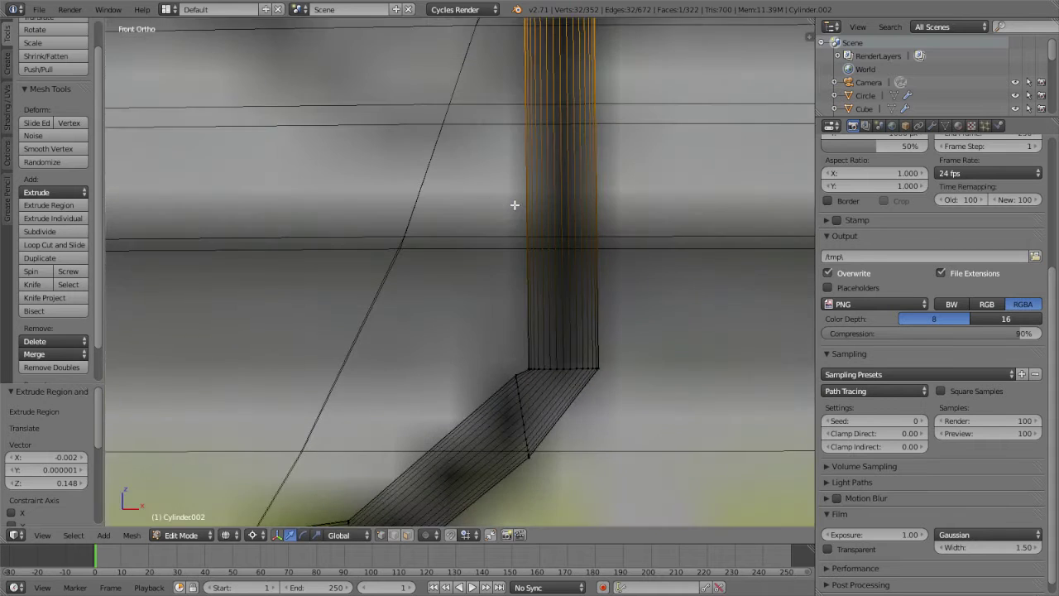
scroll(536, 288, up, 3)
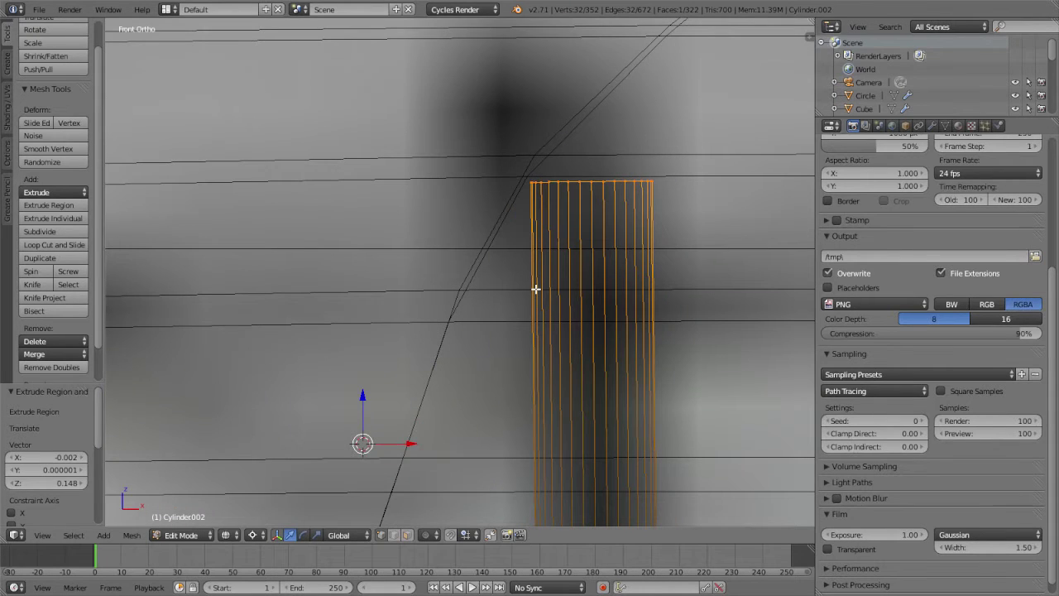
click(532, 180)
scroll(592, 234, down, 6)
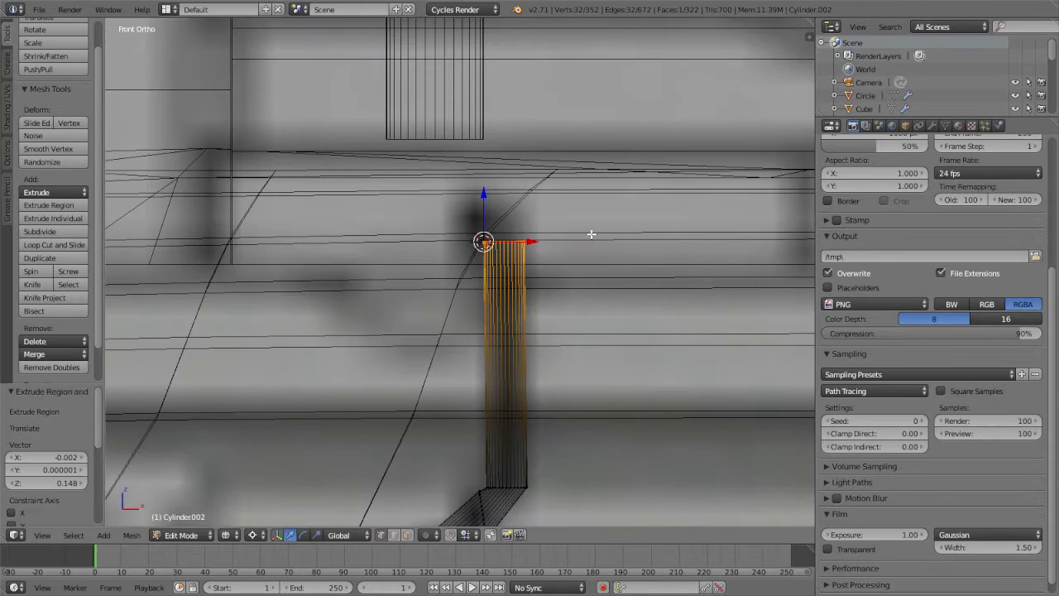
Extrude a new top ring in place and rotate it -46.459° toward the receiver.
key(e)
right_click(592, 234)
key(r)
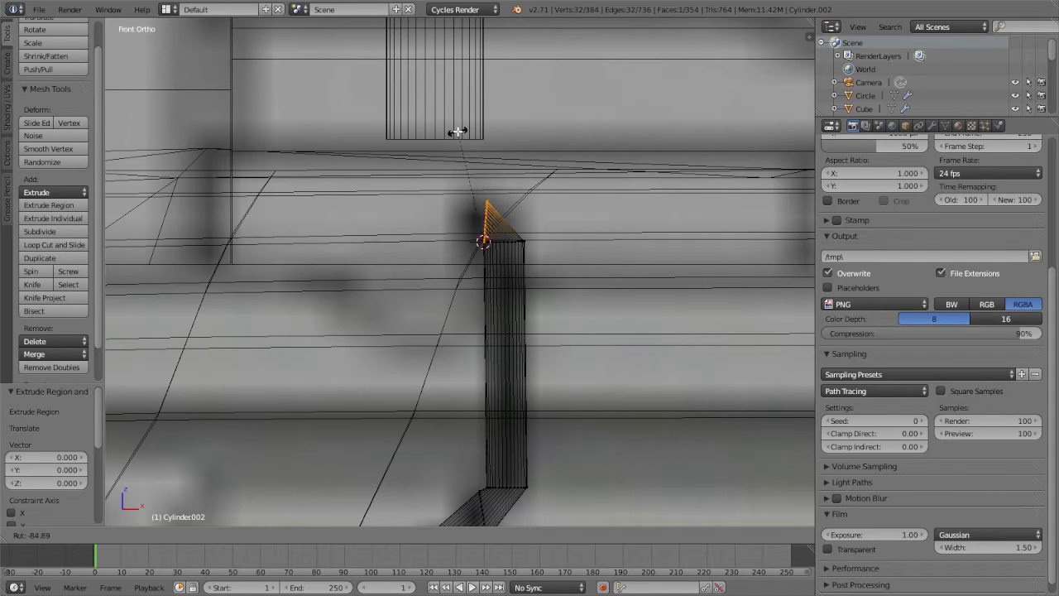
click(513, 177)
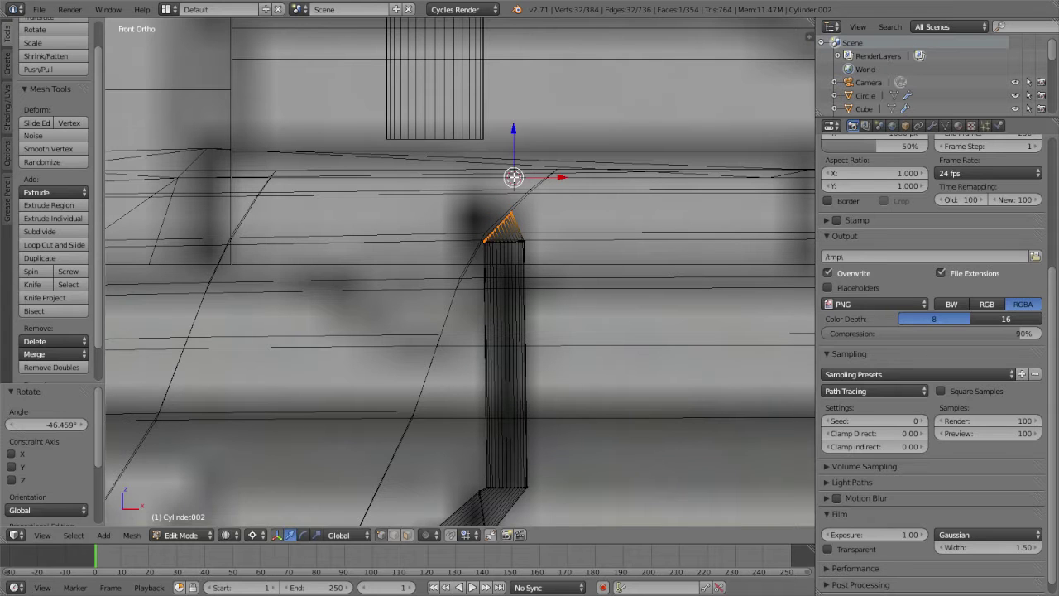
Check the bend on the solid-shaded gun in perspective, then return to Edit Mode.
key(KP_5)
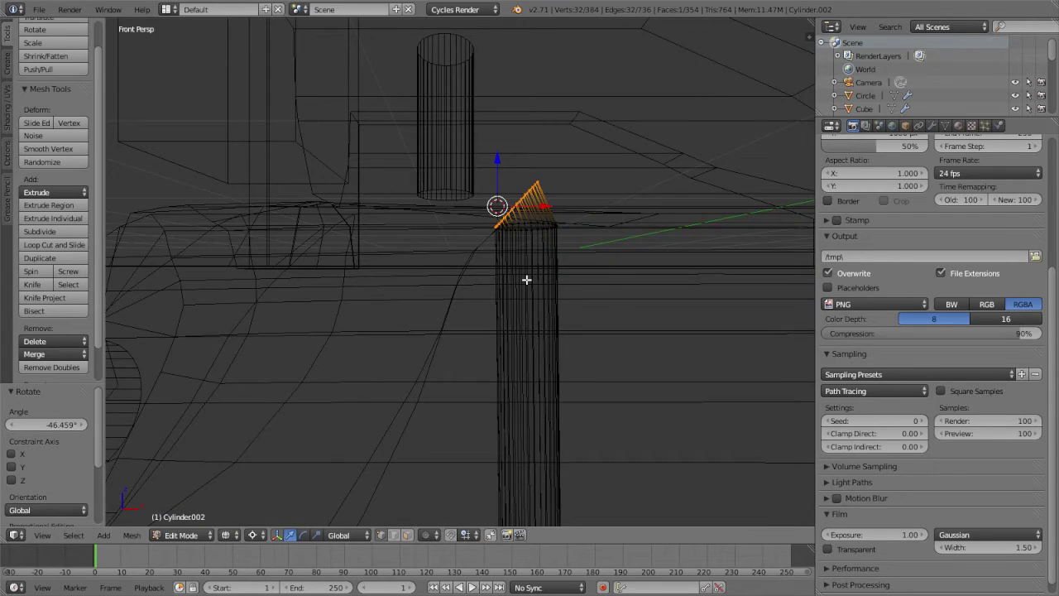
key(z)
key(Tab)
mouse_move(526, 280)
middle_down()
mouse_move(514, 307)
mouse_move(412, 352)
mouse_move(442, 294)
mouse_move(450, 300)
mouse_move(408, 322)
middle_up()
key(Tab)
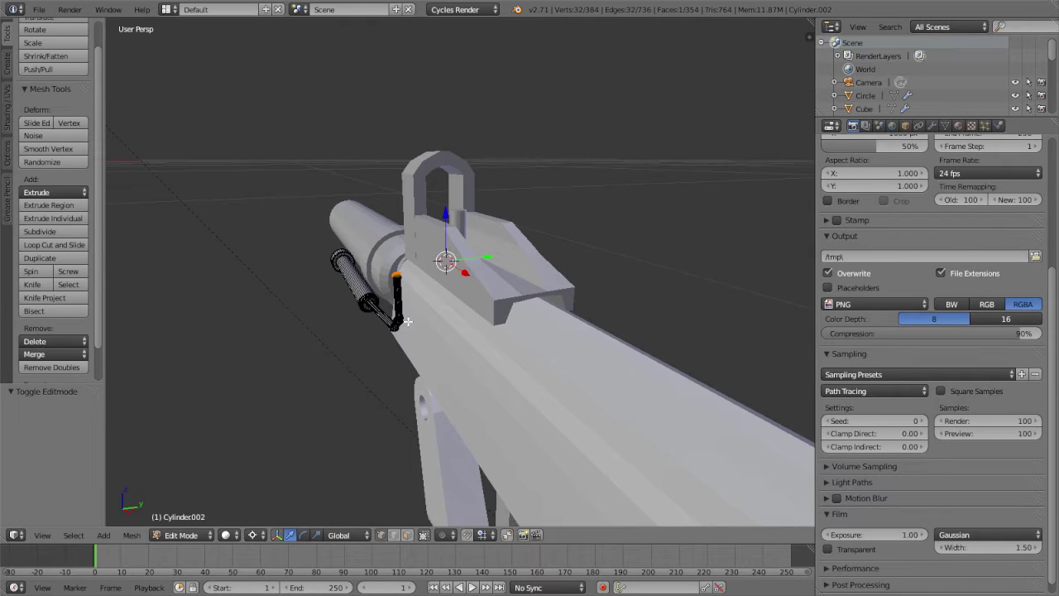
Turn on proportional editing and shift the rod's end vertex 0.105 along Y with smooth falloff.
key(o)
key(KP_3)
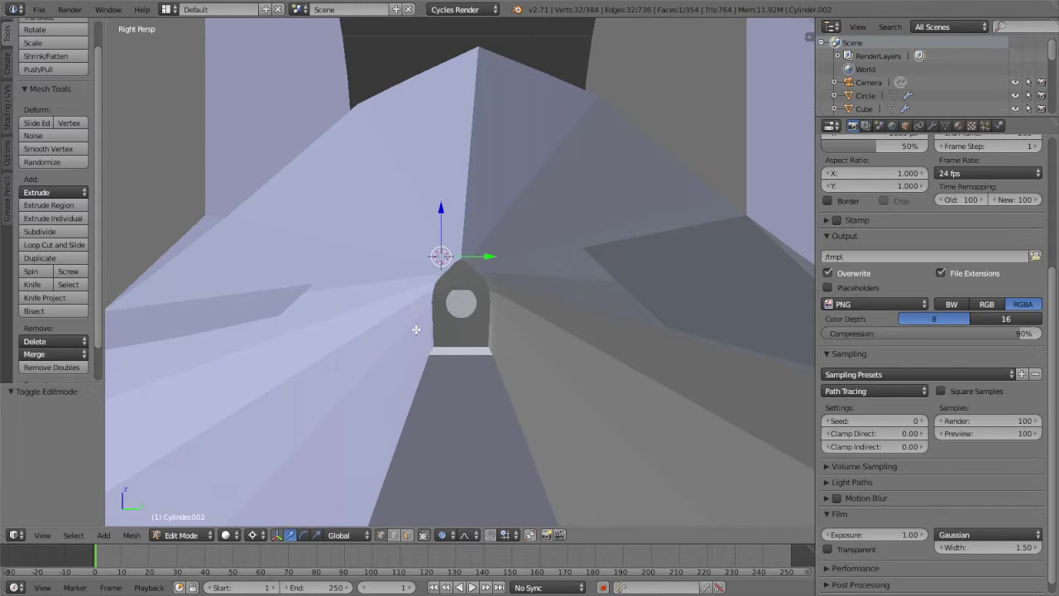
middle_drag(416, 329, 496, 314)
key(g)
key(y)
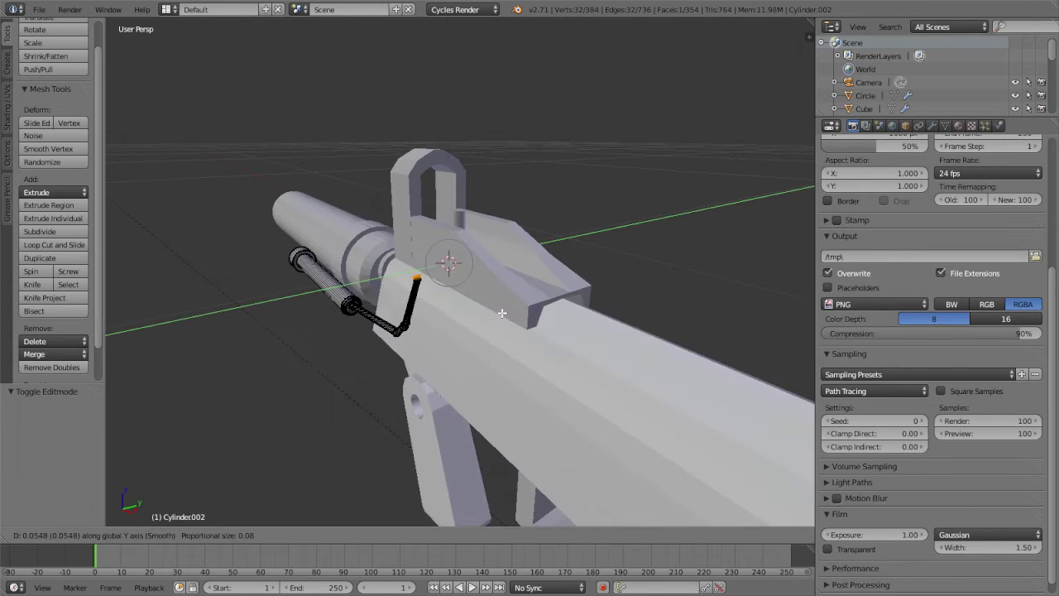
scroll(508, 312, down, 2)
scroll(509, 310, down, 6)
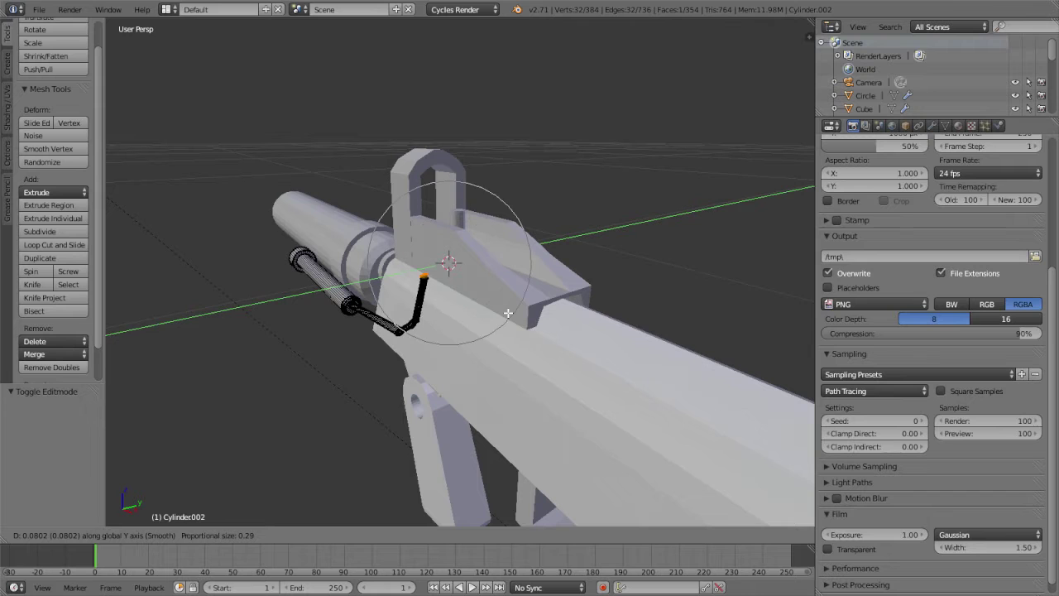
scroll(509, 307, down, 5)
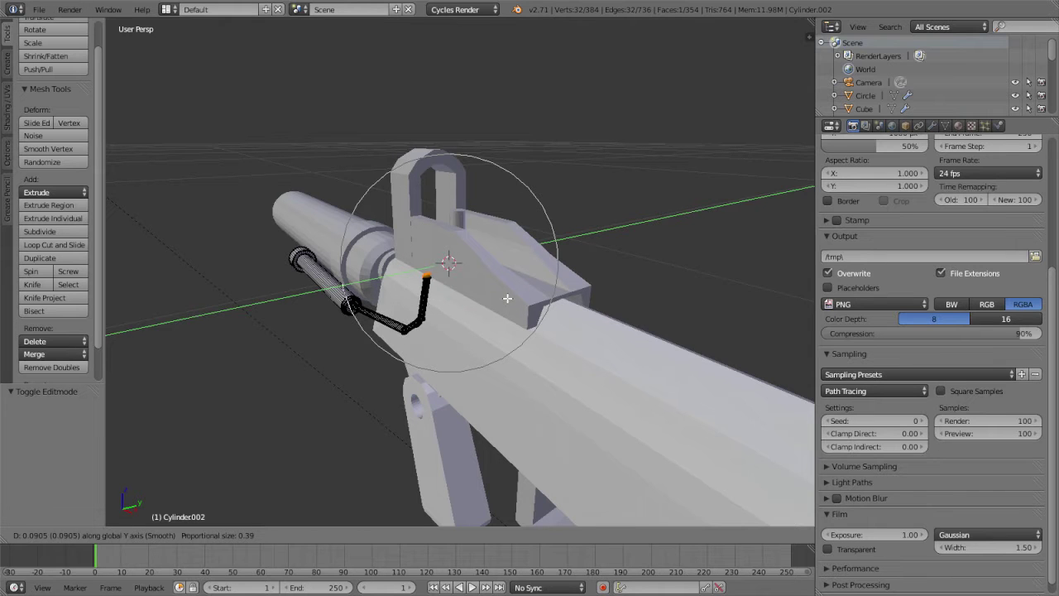
click(510, 298)
scroll(511, 297, up, 3)
scroll(497, 307, up, 2)
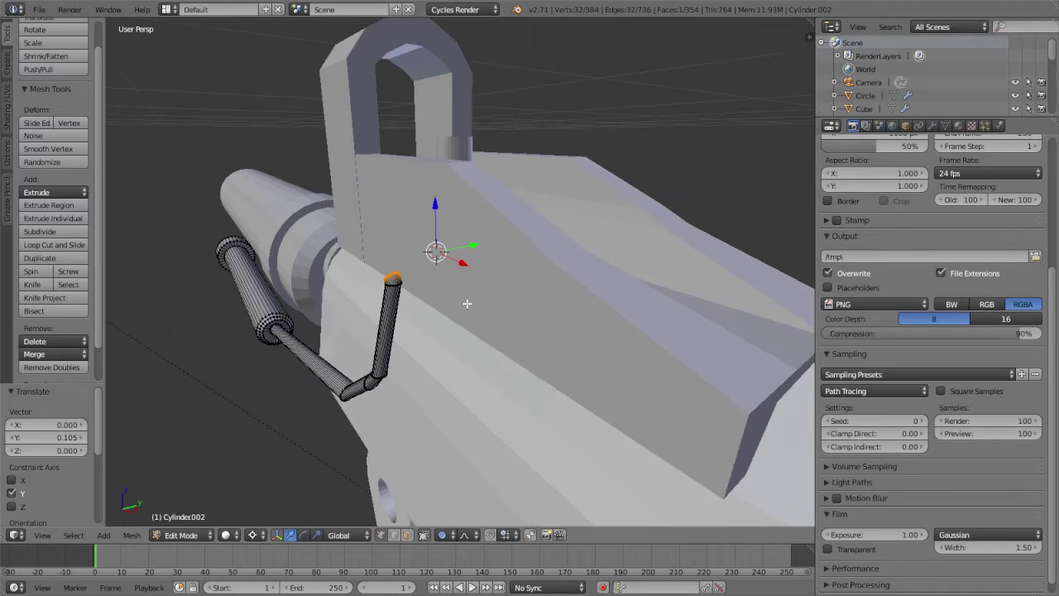
Try further X and Y moves of the end vertex, cancelling both.
key(g)
key(x)
scroll(467, 303, up, 8)
scroll(469, 302, up, 4)
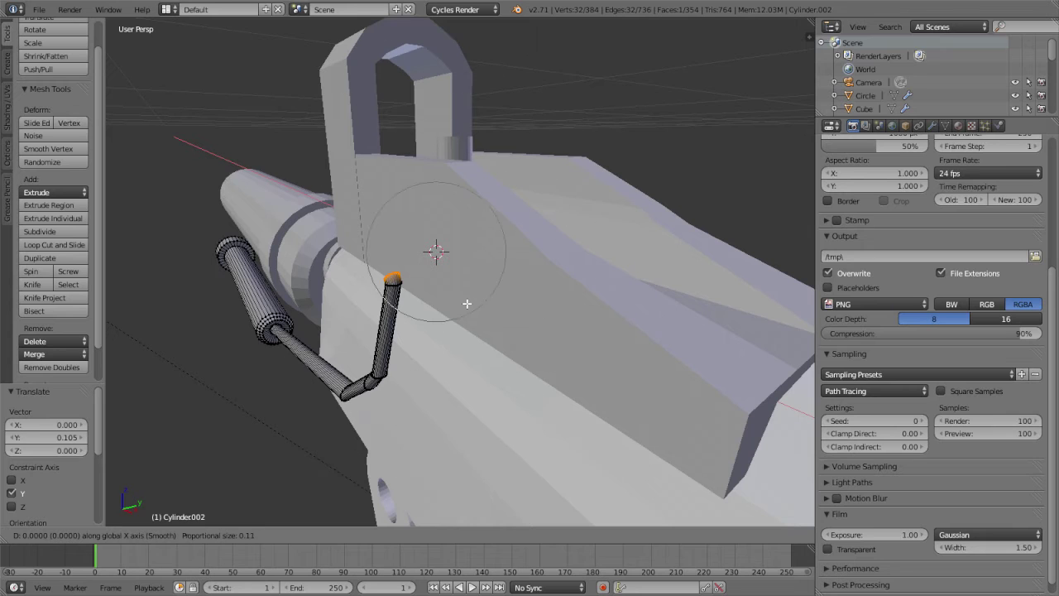
right_click(478, 298)
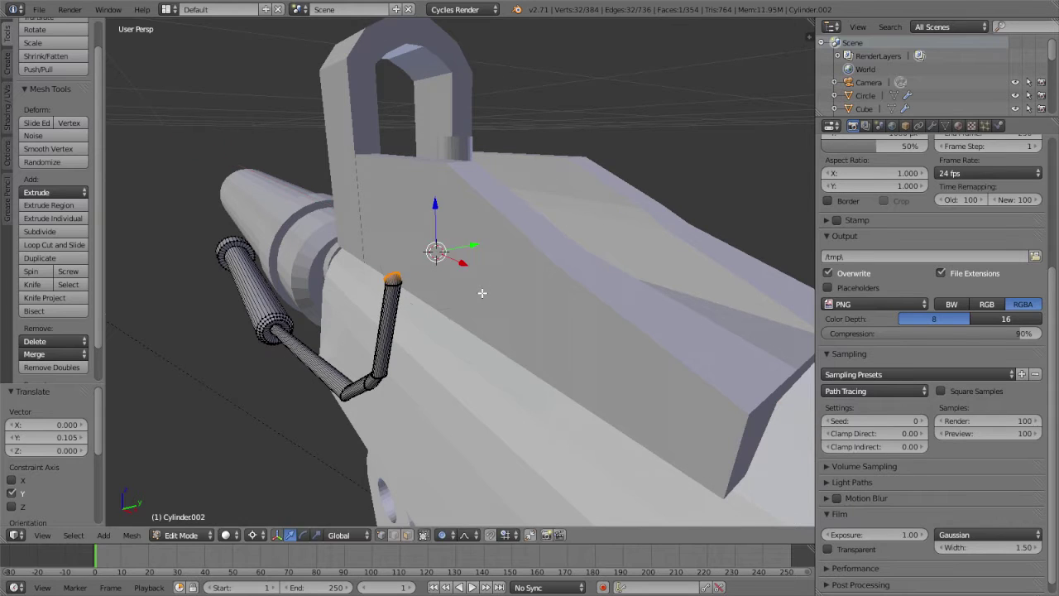
key(g)
key(y)
scroll(470, 286, up, 3)
scroll(464, 289, up, 9)
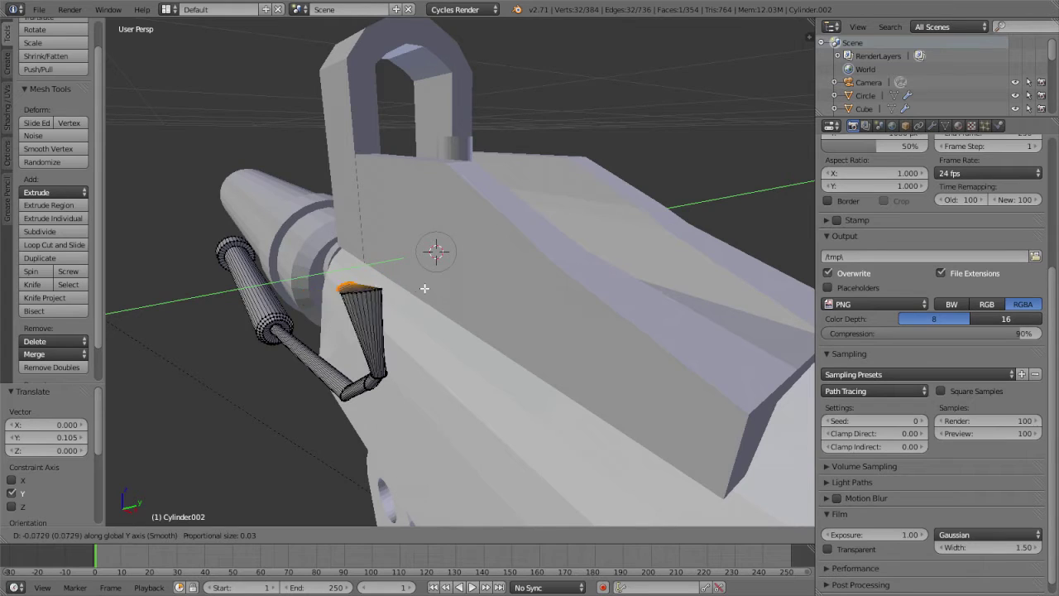
right_click(452, 291)
Centre on the rod end, orbit around the bent rod and return to Object Mode.
key(KP_Decimal)
mouse_move(446, 293)
middle_down()
mouse_move(591, 295)
mouse_move(415, 291)
mouse_move(425, 277)
mouse_move(579, 395)
mouse_move(430, 368)
mouse_move(352, 339)
mouse_move(398, 356)
middle_up()
key(Tab)
scroll(444, 293, up, 3)
scroll(494, 344, up, 2)
Back in Edit Mode, extrude a short tip segment from the rod's top end.
scroll(505, 335, up, 2)
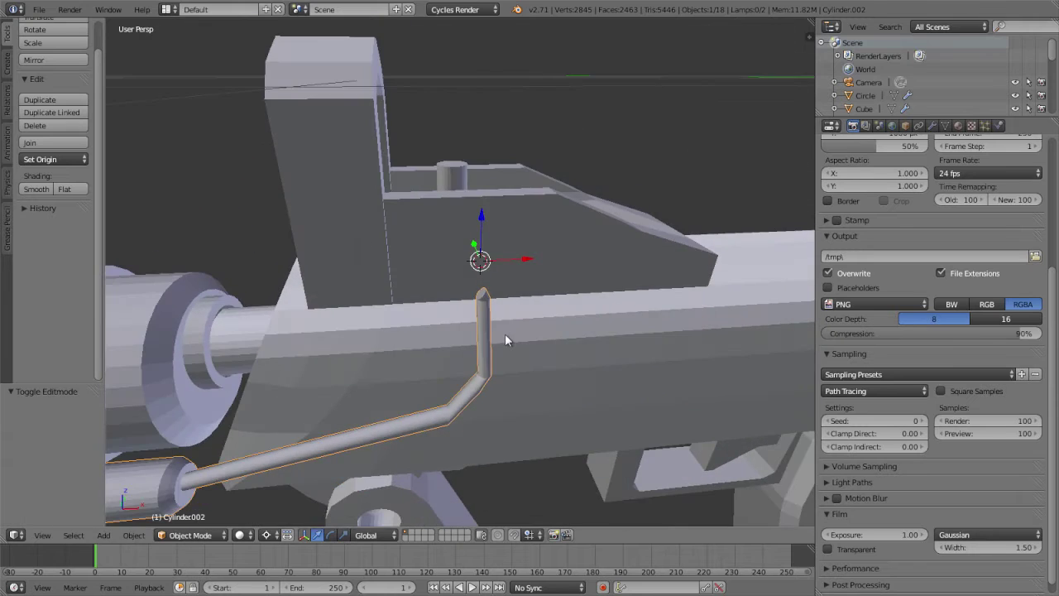
key(Tab)
scroll(500, 332, up, 2)
key(e)
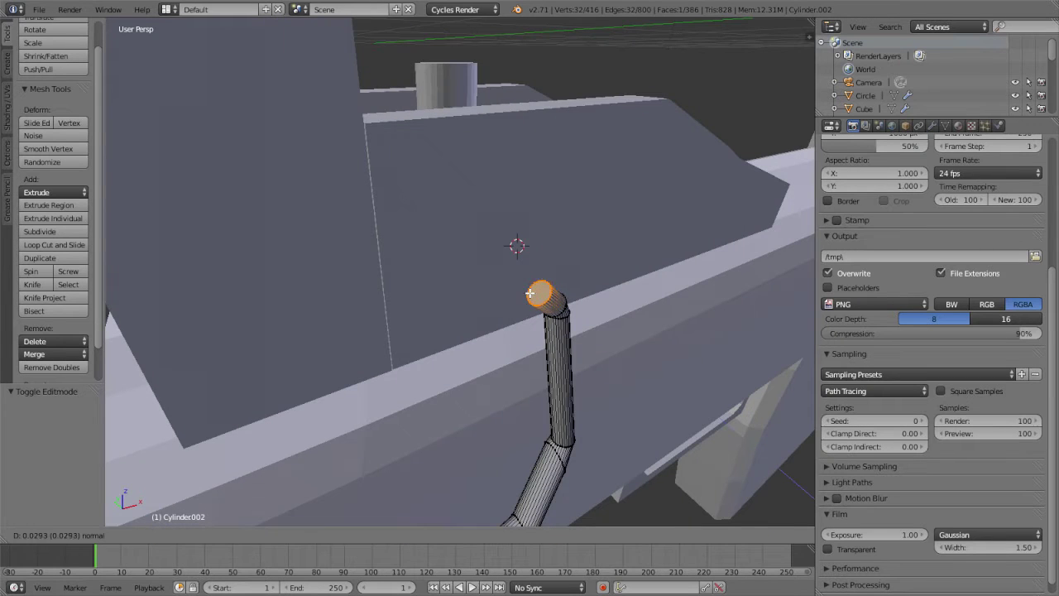
click(524, 292)
Compare the new tip with the blueprint in wireframe side and front views, then return to perspective.
middle_drag(524, 292, 544, 284)
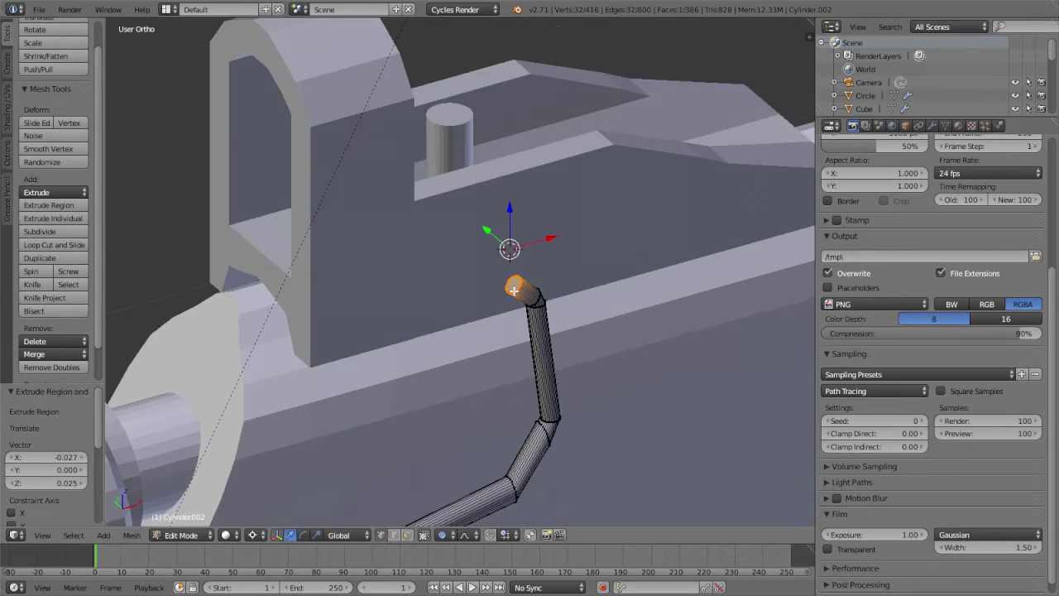
key(z)
key(KP_3)
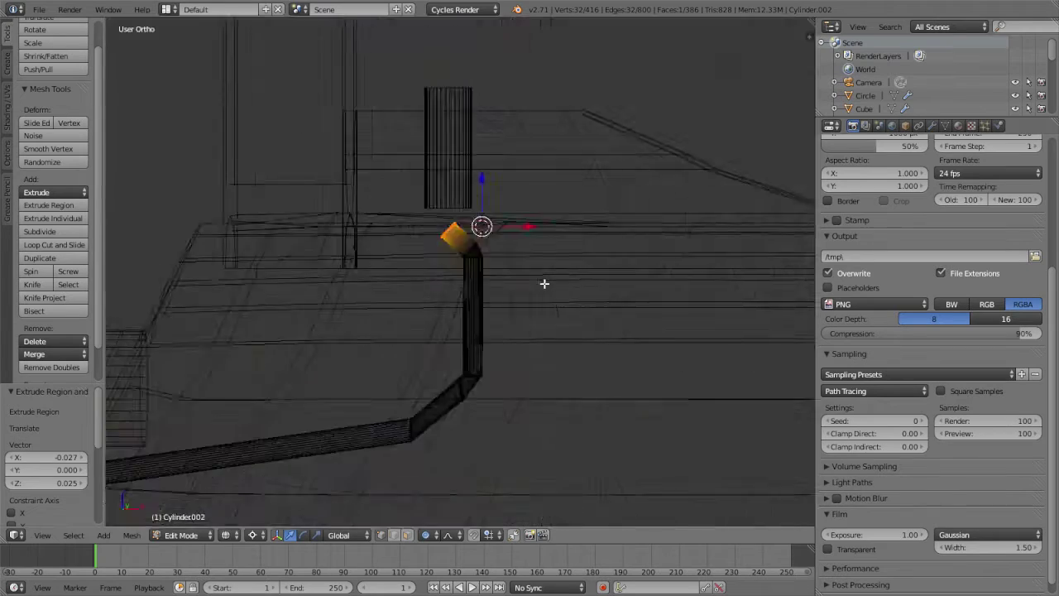
key(KP_1)
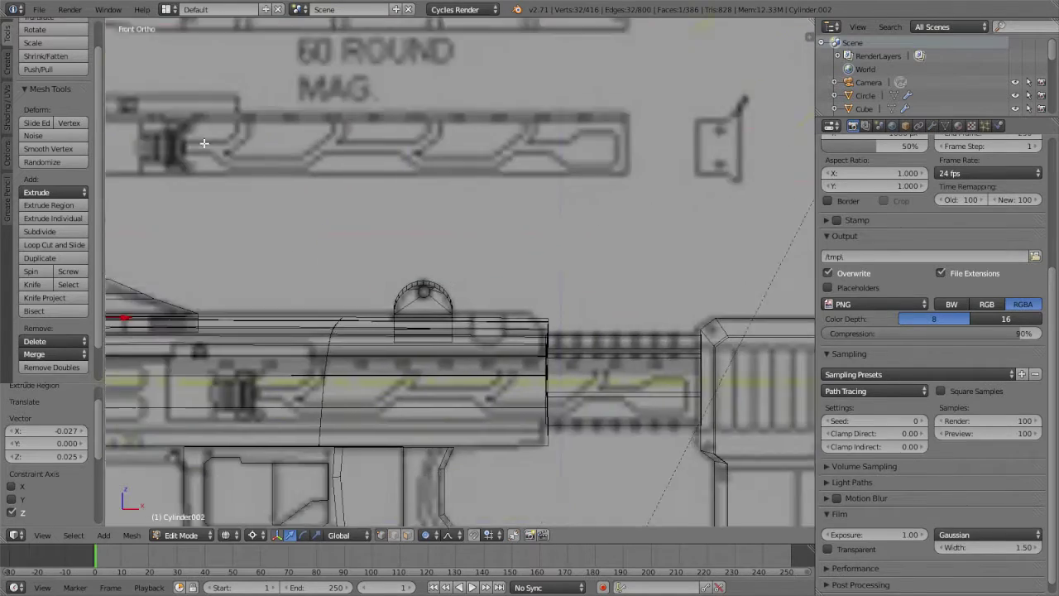
shift+middle_drag(316, 441, 579, 464)
scroll(859, 485, down, 1)
scroll(356, 325, down, 2)
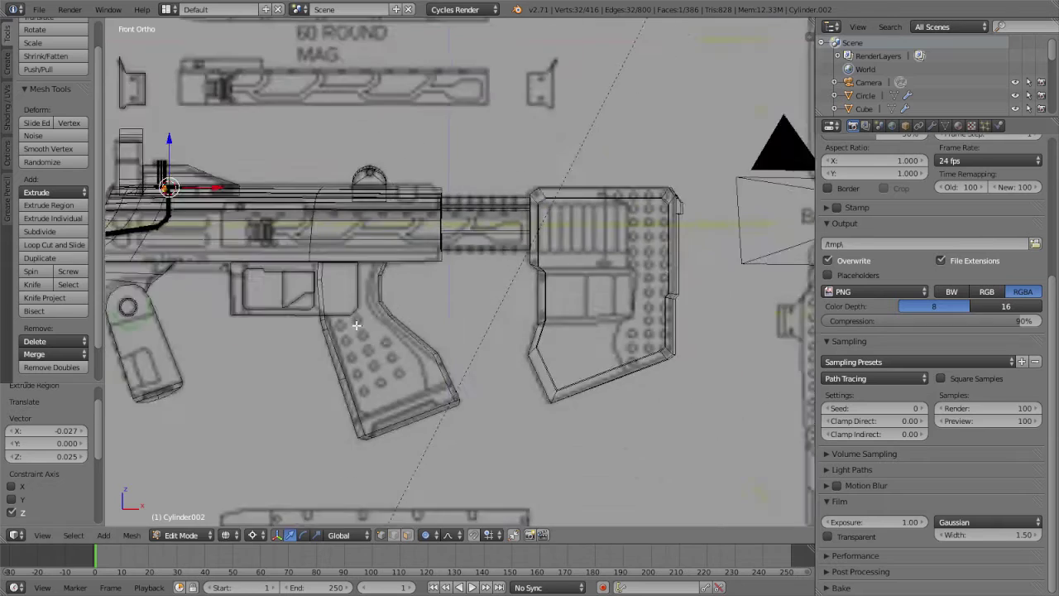
scroll(356, 325, down, 7)
scroll(357, 325, up, 2)
shift+scroll(357, 324, down, 3)
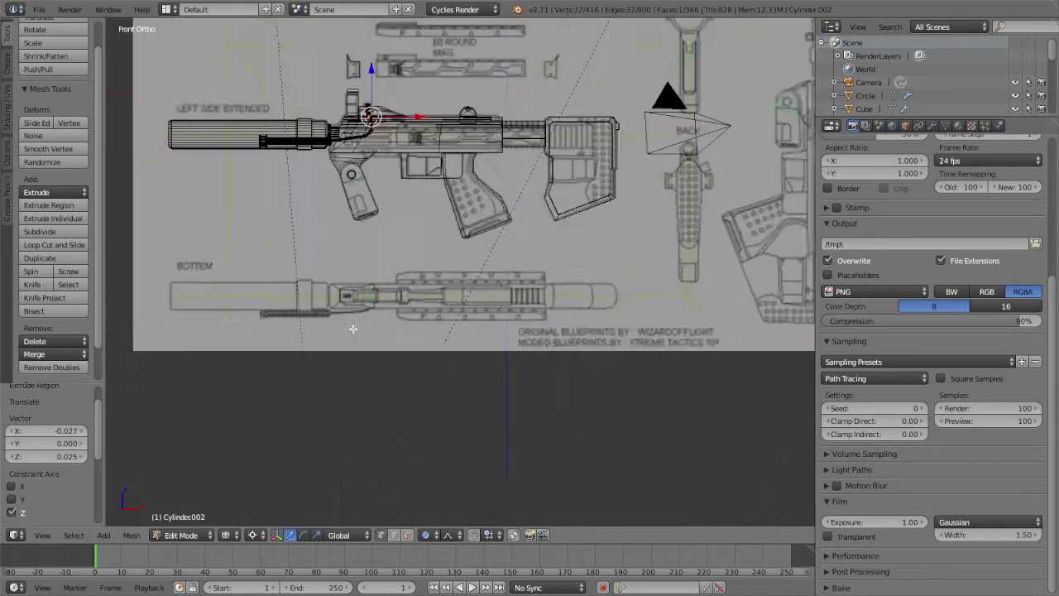
scroll(353, 328, up, 4)
shift+scroll(364, 355, up, 4)
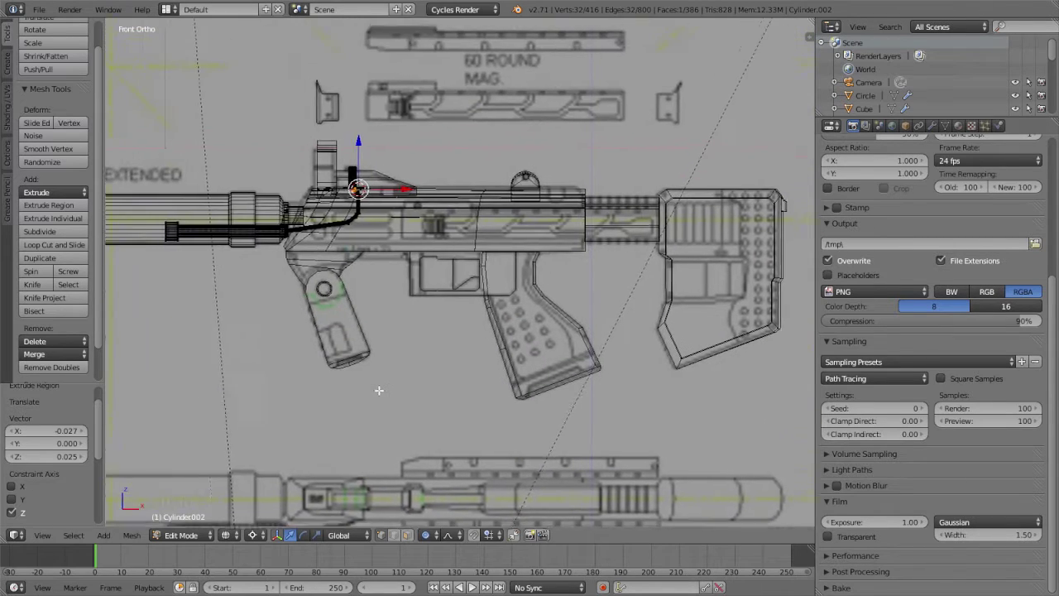
scroll(378, 372, down, 2)
scroll(380, 178, down, 1)
key(KP_5)
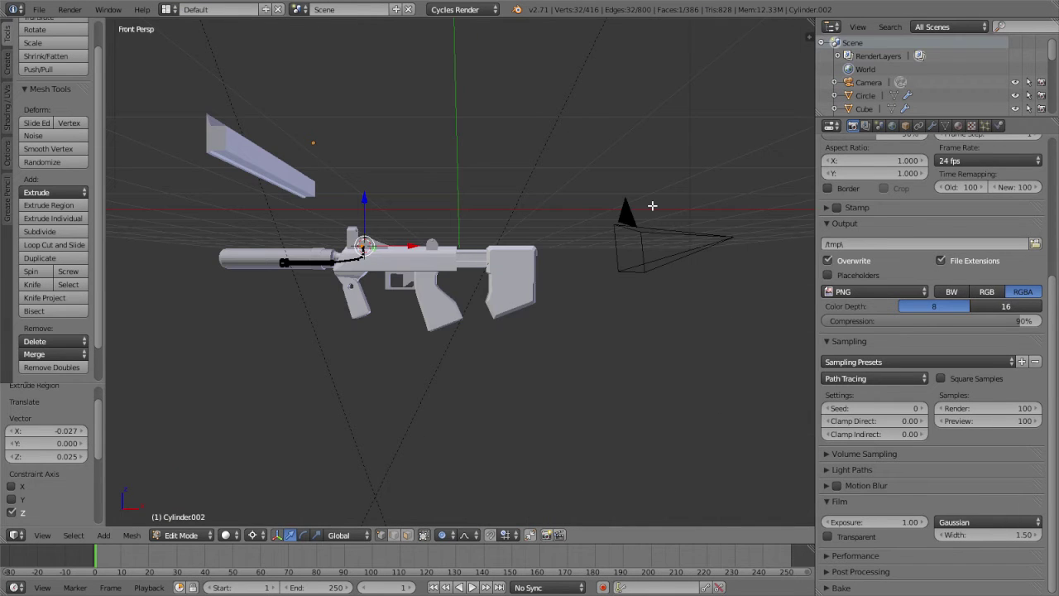
Zoom in on the rod end and extrude it a little further.
key(KP_Decimal)
middle_drag(653, 206, 570, 315)
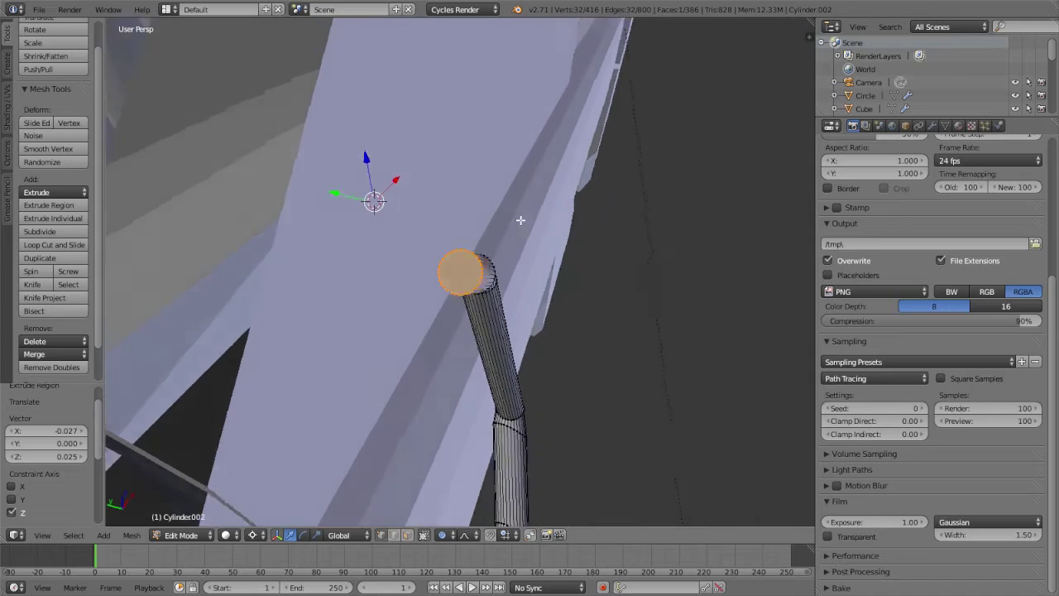
mouse_move(518, 218)
middle_down()
mouse_move(503, 298)
mouse_move(549, 243)
middle_up()
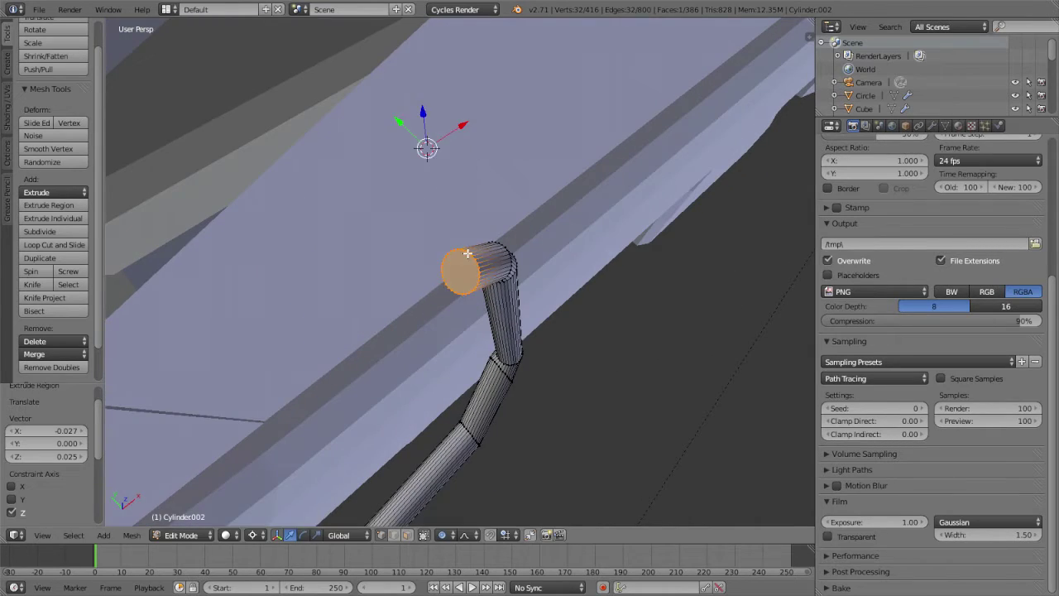
mouse_move(467, 254)
middle_down()
mouse_move(343, 246)
mouse_move(229, 172)
middle_up()
key(e)
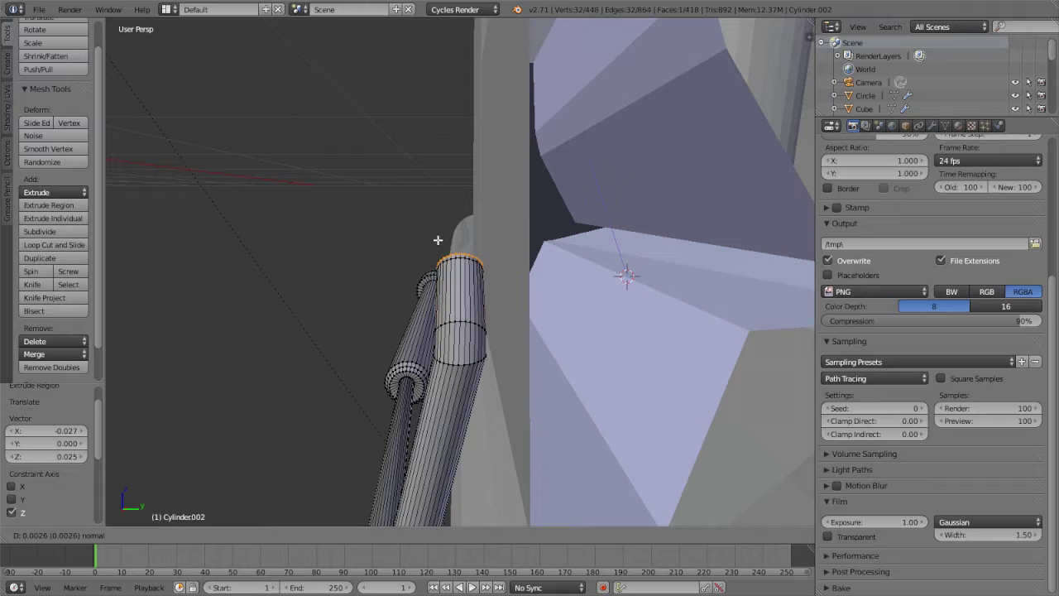
click(437, 240)
Set the pivot point to the selected end ring and rotate the ring into an upward bend.
key(r)
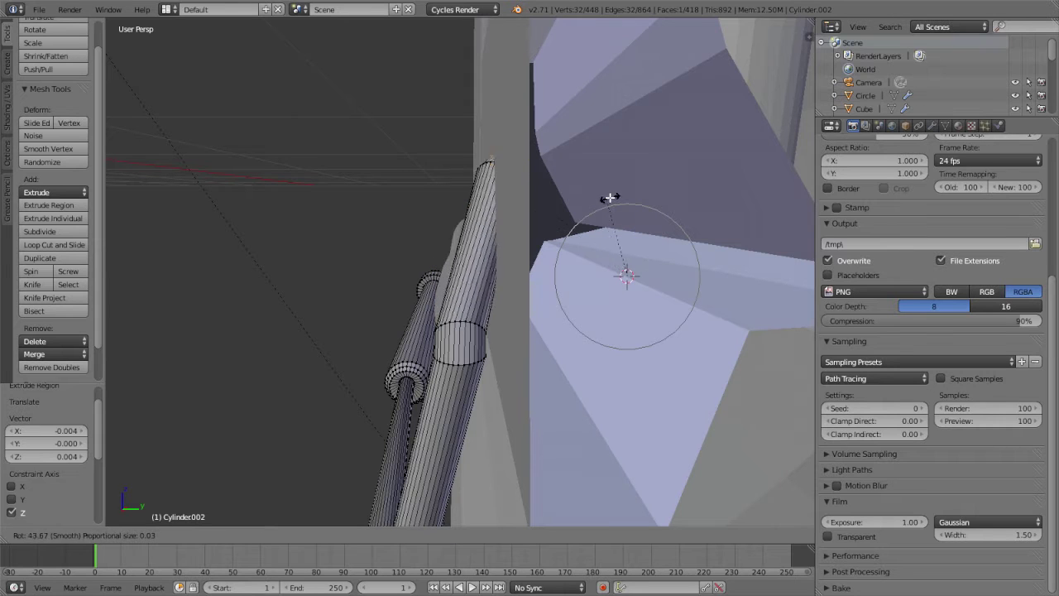
key(Escape)
click(253, 534)
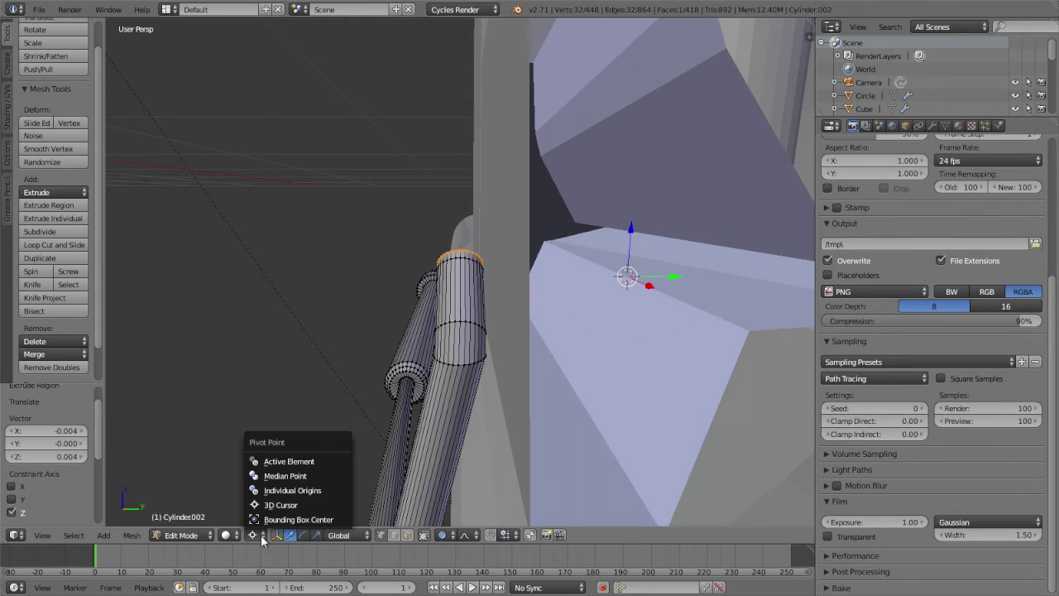
click(295, 490)
key(r)
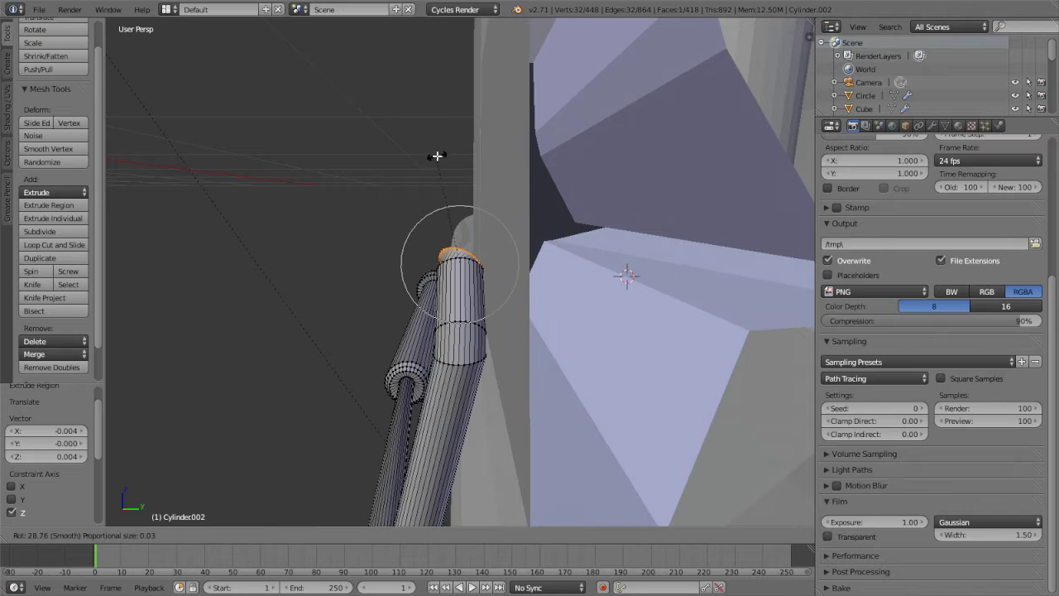
key(Escape)
middle_drag(439, 155, 444, 172)
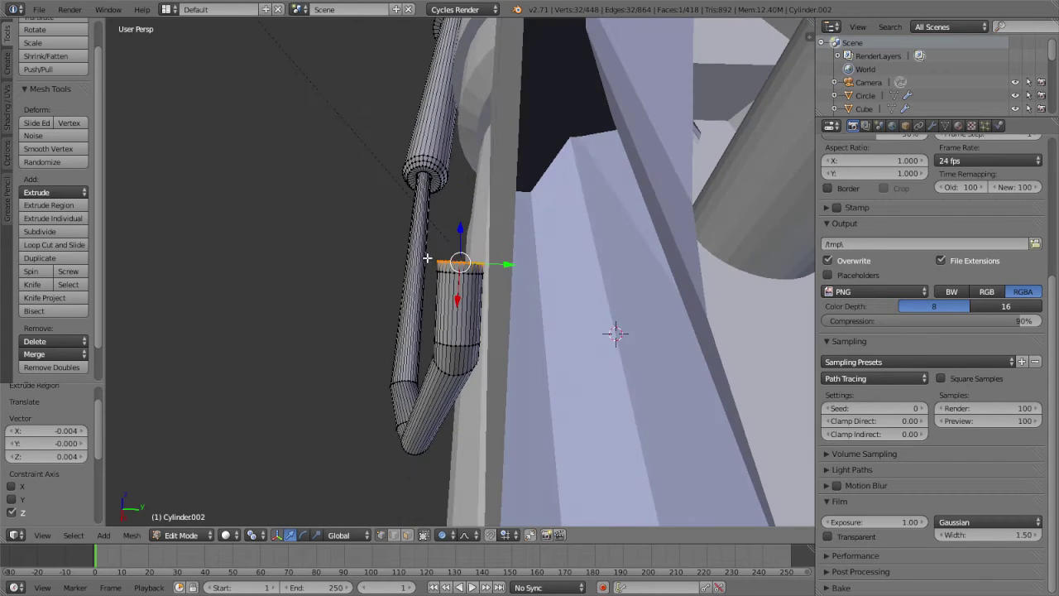
key(r)
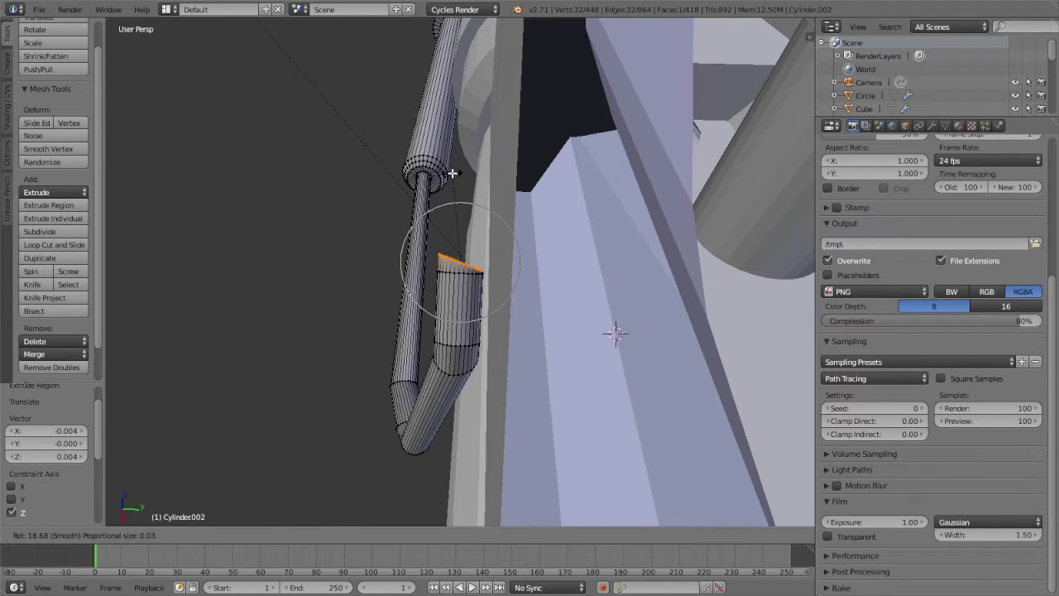
click(452, 172)
Extrude a new ring, tilt it about 15° and move it with proportional falloff.
key(e)
click(454, 214)
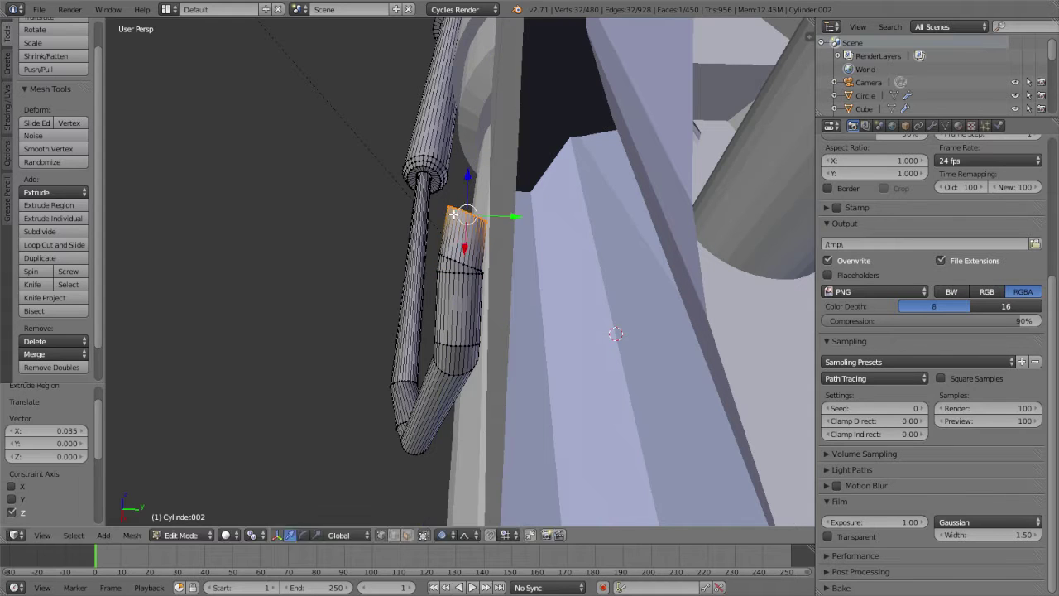
key(r)
click(480, 162)
key(g)
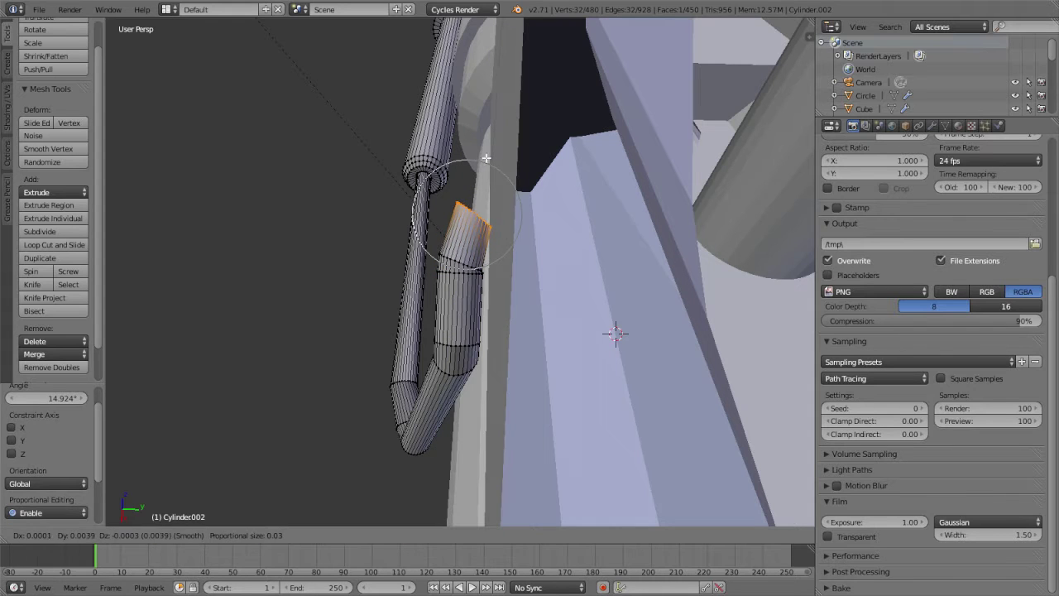
click(486, 157)
Extrude another ring, then rotate and move it twice to bend toward the receiver.
key(e)
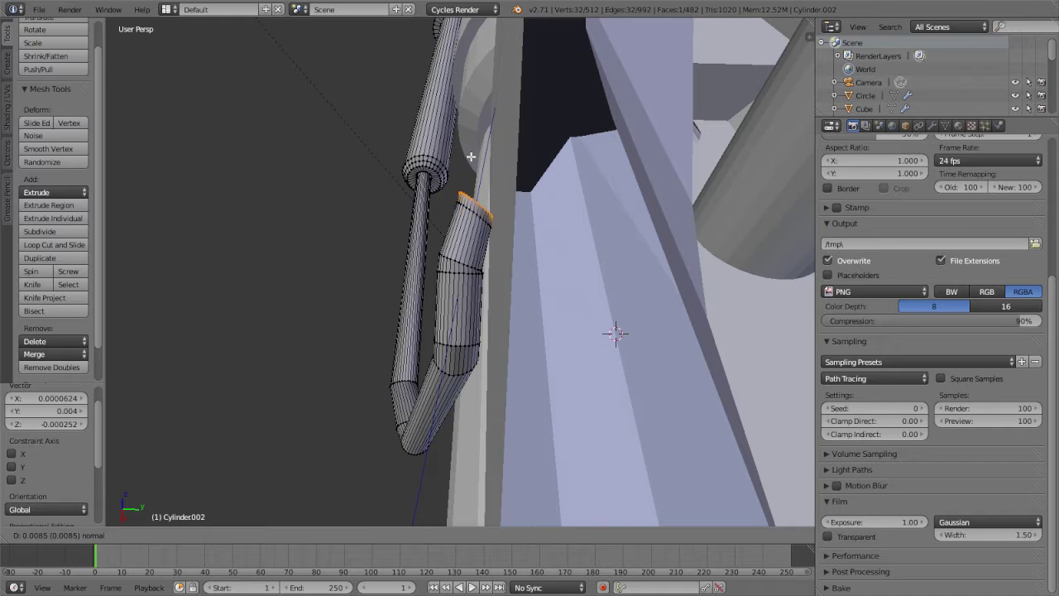
click(469, 162)
key(r)
click(520, 124)
key(g)
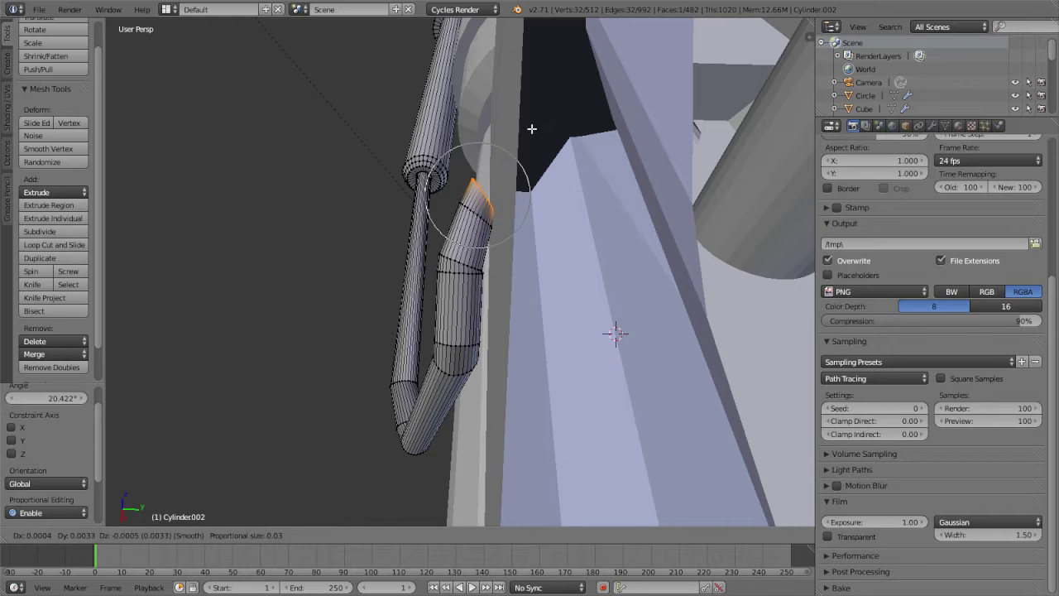
click(533, 129)
key(r)
click(554, 141)
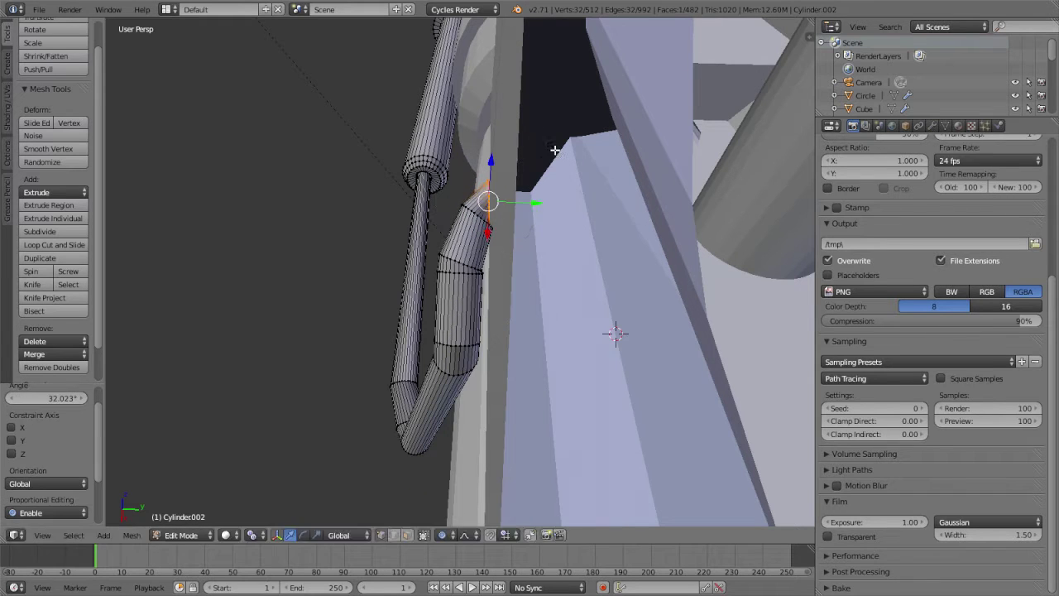
key(g)
click(559, 138)
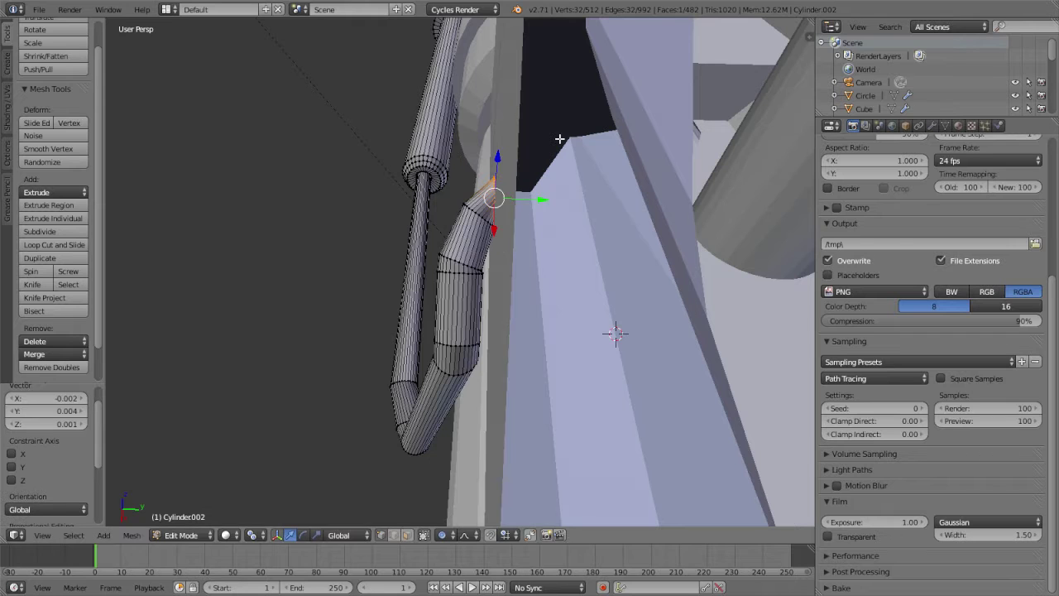
Give the end ring a final soft-falloff nudge and return to Object Mode.
key(g)
scroll(518, 218, down, 2)
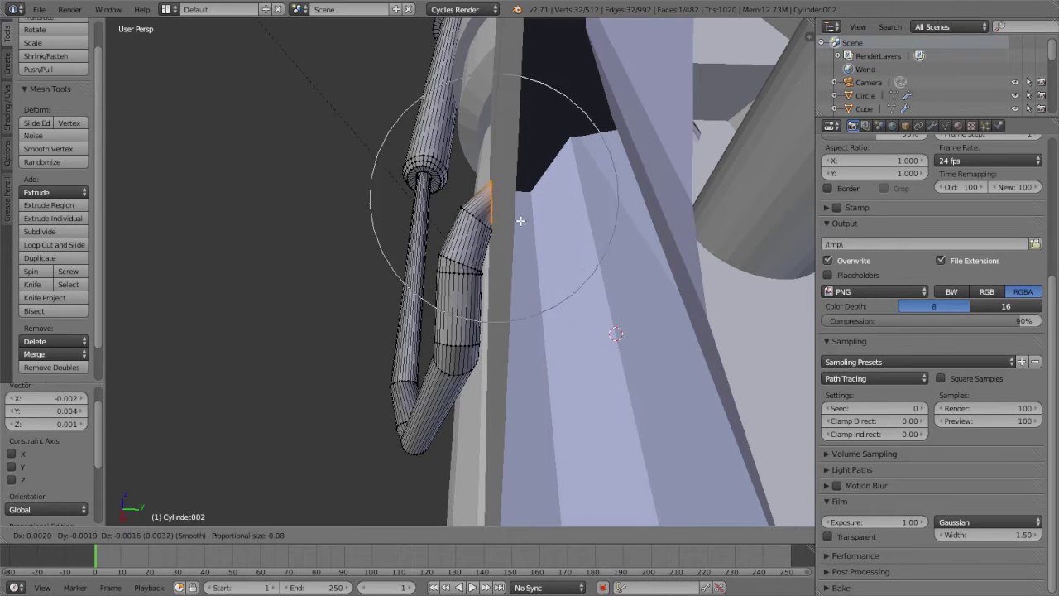
scroll(518, 219, down, 2)
click(488, 207)
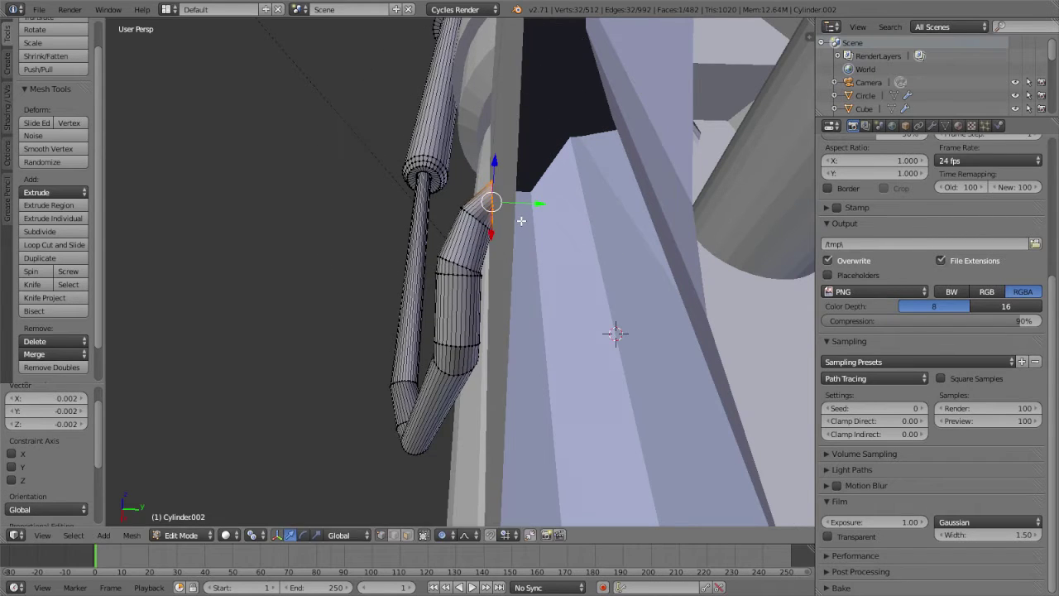
key(Tab)
mouse_move(488, 207)
middle_down()
mouse_move(468, 252)
mouse_move(610, 220)
mouse_move(555, 190)
mouse_move(521, 301)
mouse_move(385, 347)
mouse_move(530, 367)
mouse_move(302, 326)
mouse_move(317, 311)
mouse_move(361, 370)
mouse_move(461, 371)
mouse_move(496, 406)
mouse_move(507, 386)
mouse_move(483, 368)
middle_up()
Inspect the bent rod in front wireframe, solid perspective and side views.
key(KP_1)
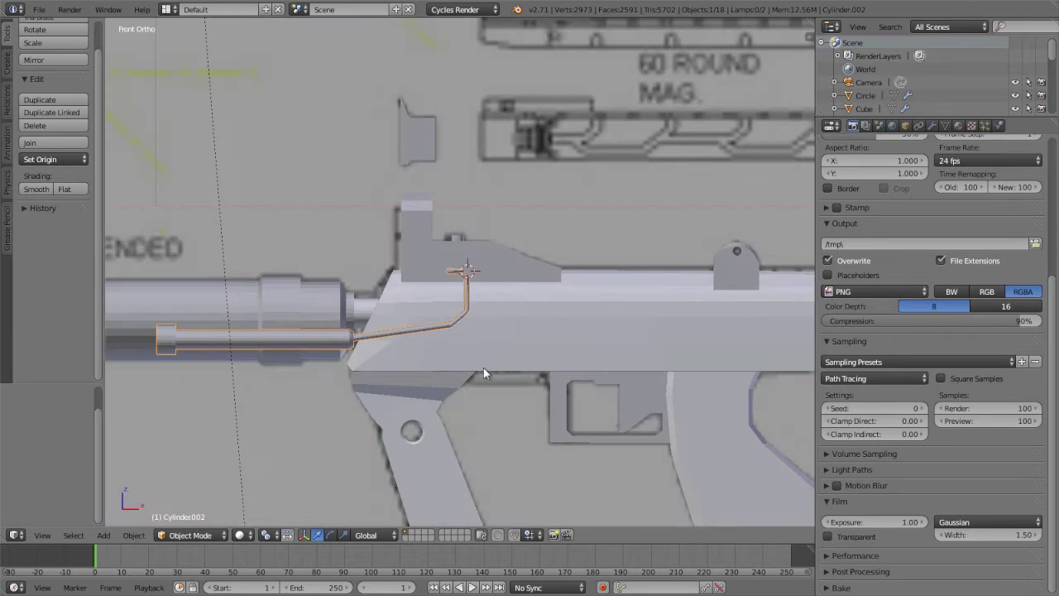
key(z)
scroll(465, 354, down, 2)
scroll(462, 353, down, 2)
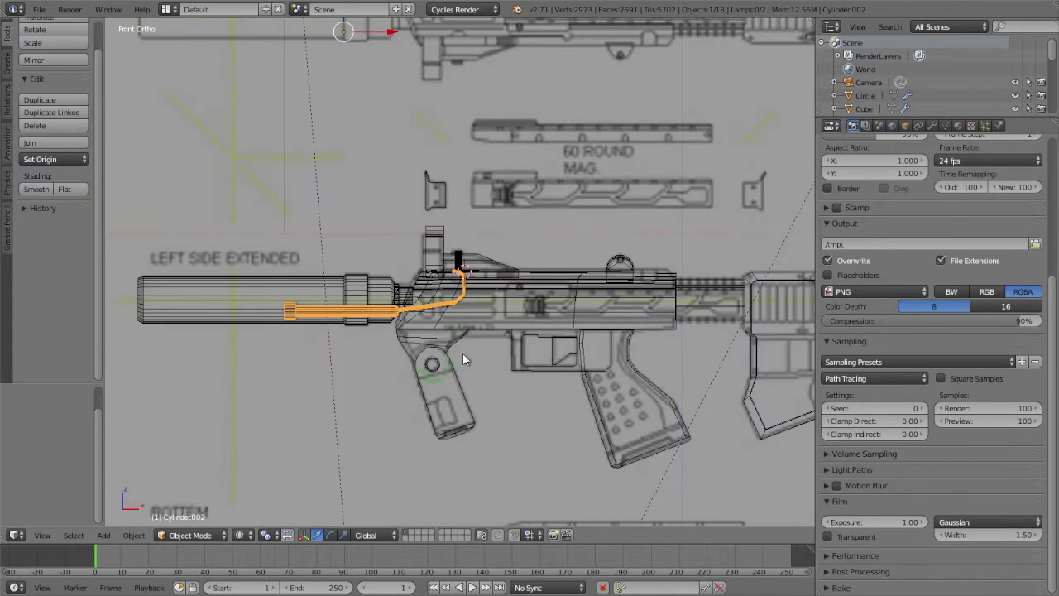
key(z)
mouse_move(465, 364)
middle_down()
mouse_move(424, 414)
mouse_move(366, 412)
mouse_move(428, 377)
mouse_move(237, 375)
mouse_move(231, 393)
mouse_move(428, 381)
mouse_move(421, 433)
mouse_move(499, 380)
mouse_move(476, 447)
mouse_move(541, 488)
mouse_move(520, 484)
mouse_move(471, 322)
mouse_move(407, 235)
mouse_move(395, 144)
mouse_move(409, 119)
mouse_move(414, 241)
mouse_move(392, 306)
mouse_move(306, 308)
mouse_move(276, 282)
mouse_move(386, 267)
mouse_move(507, 289)
middle_up()
key(KP_3)
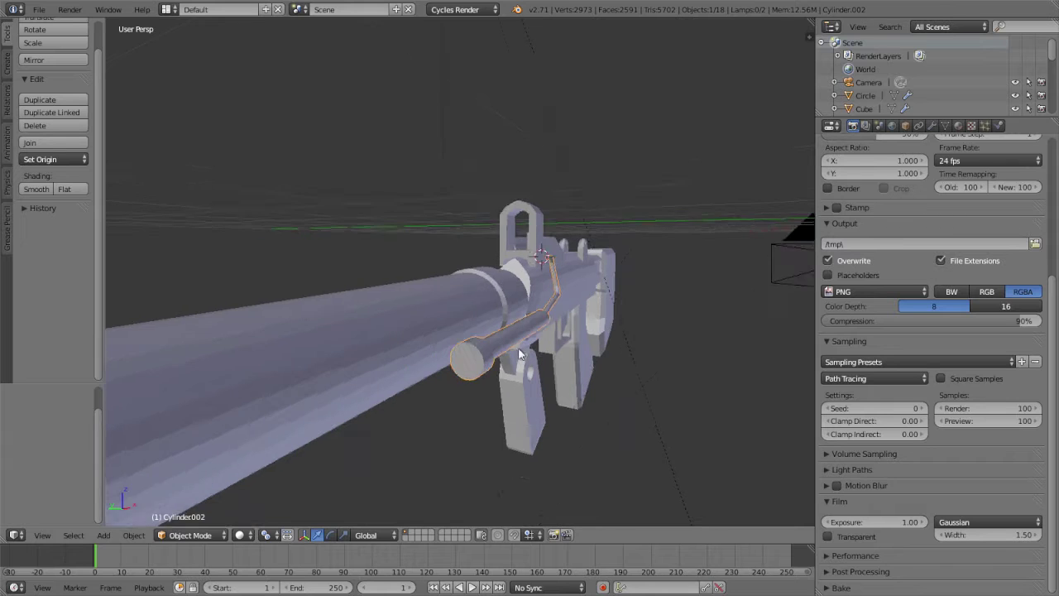
scroll(518, 348, up, 2)
scroll(518, 348, up, 3)
Return to the front view and bring up the Shift+A Add menu.
key(KP_1)
scroll(518, 348, down, 3)
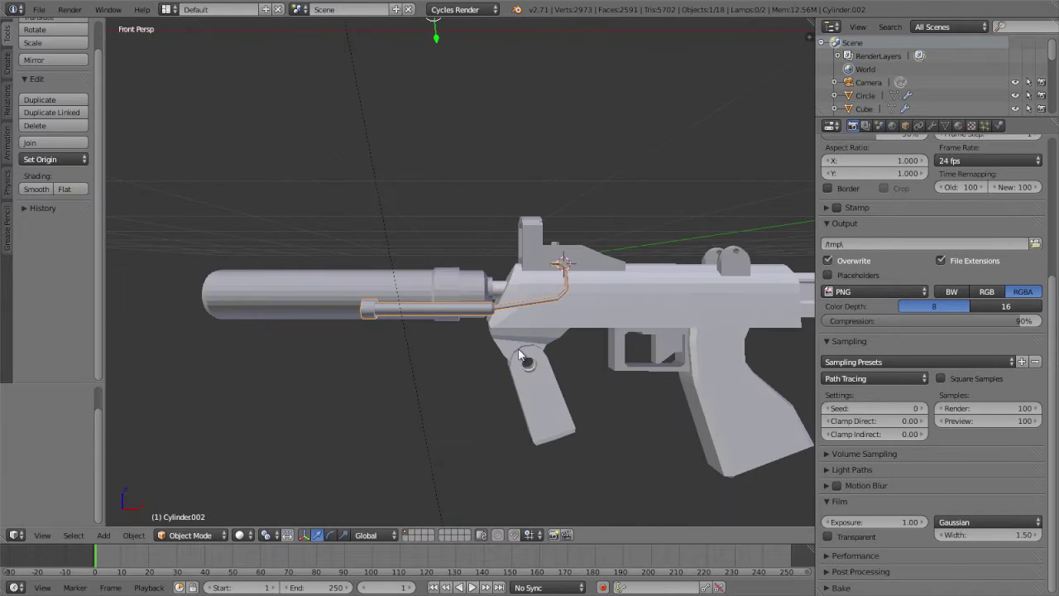
scroll(540, 358, down, 2)
key(shift+a)
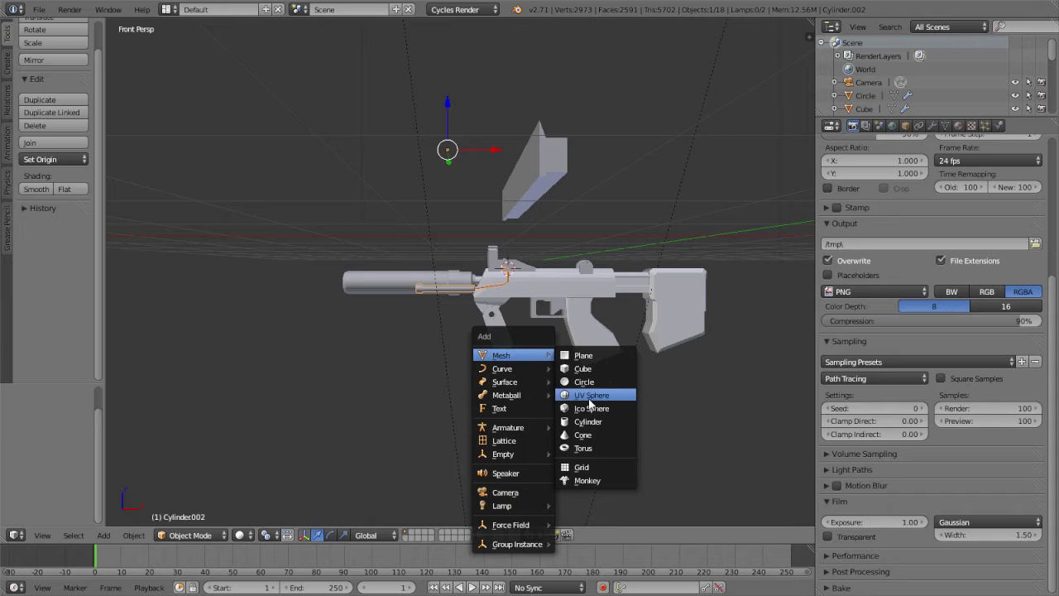
click(589, 400)
scroll(587, 397, up, 5)
key(s)
click(650, 175)
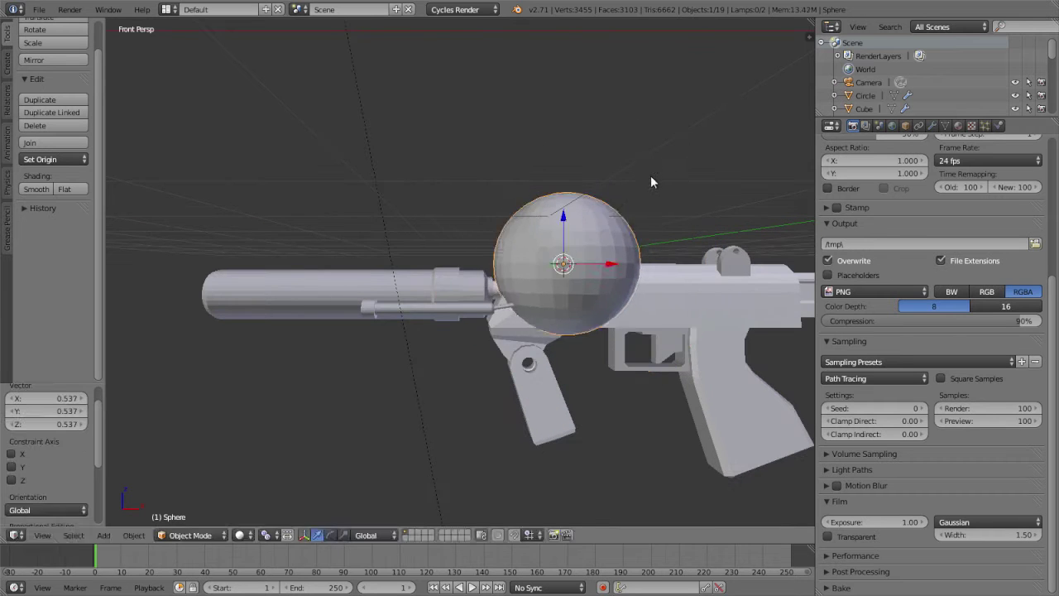
key(g)
click(533, 247)
key(KP_5)
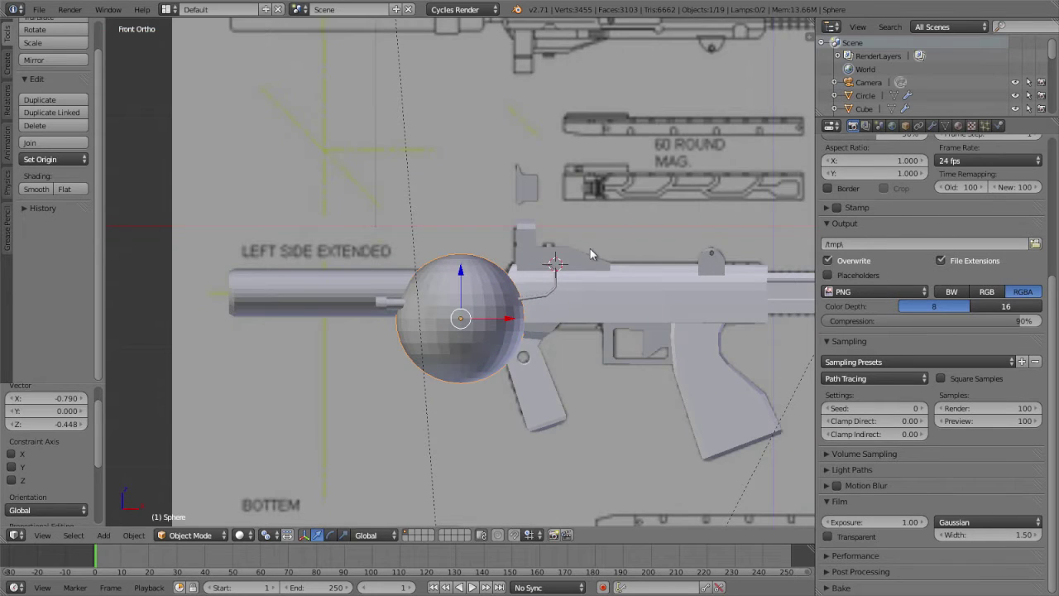
key(z)
scroll(590, 249, up, 3)
scroll(571, 265, up, 2)
key(g)
click(526, 215)
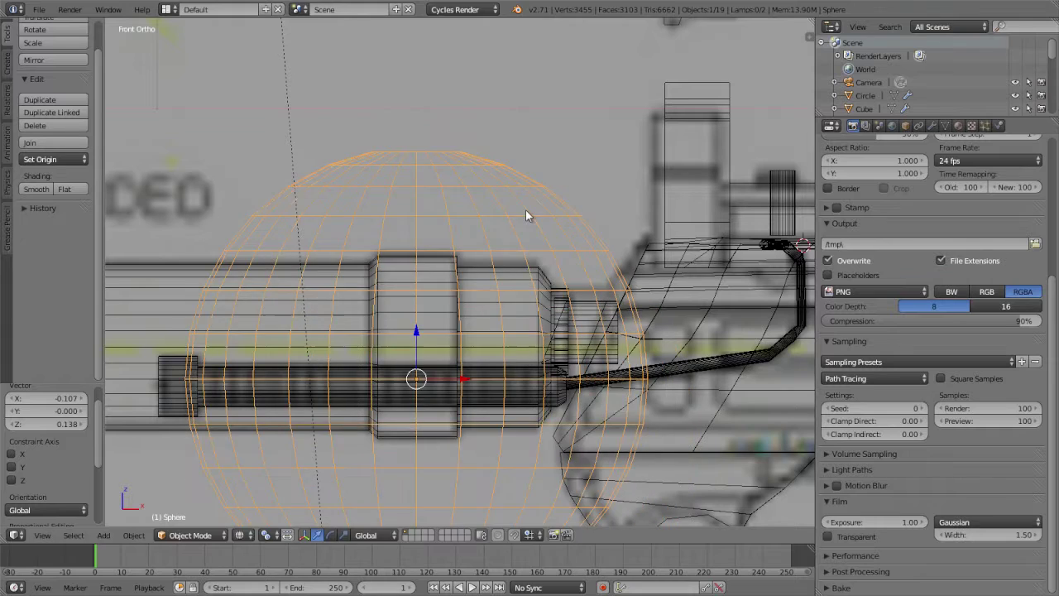
key(s)
click(418, 267)
key(g)
click(421, 289)
key(s)
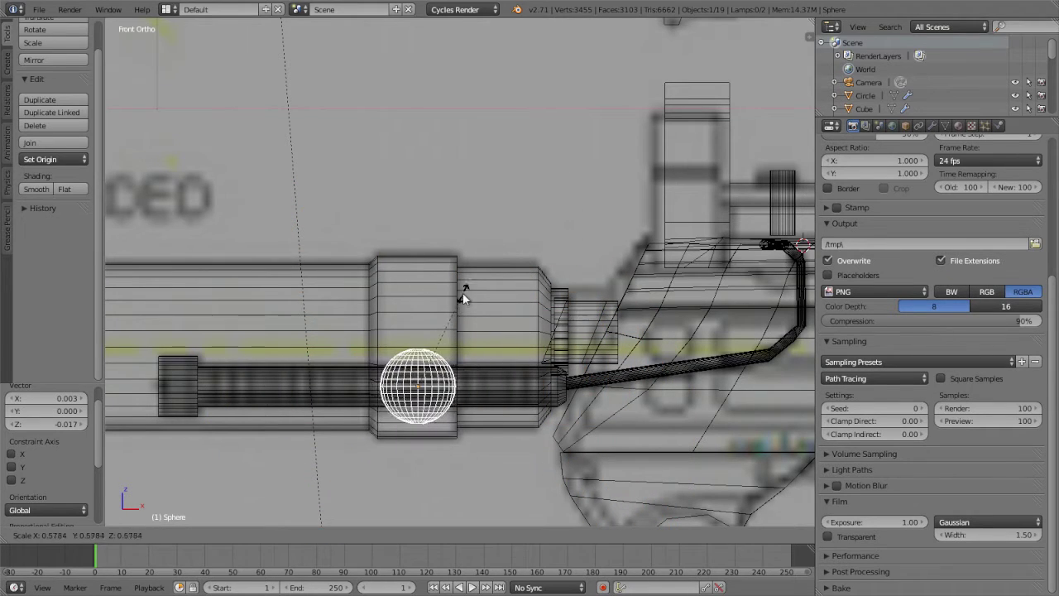
click(465, 294)
key(g)
click(464, 285)
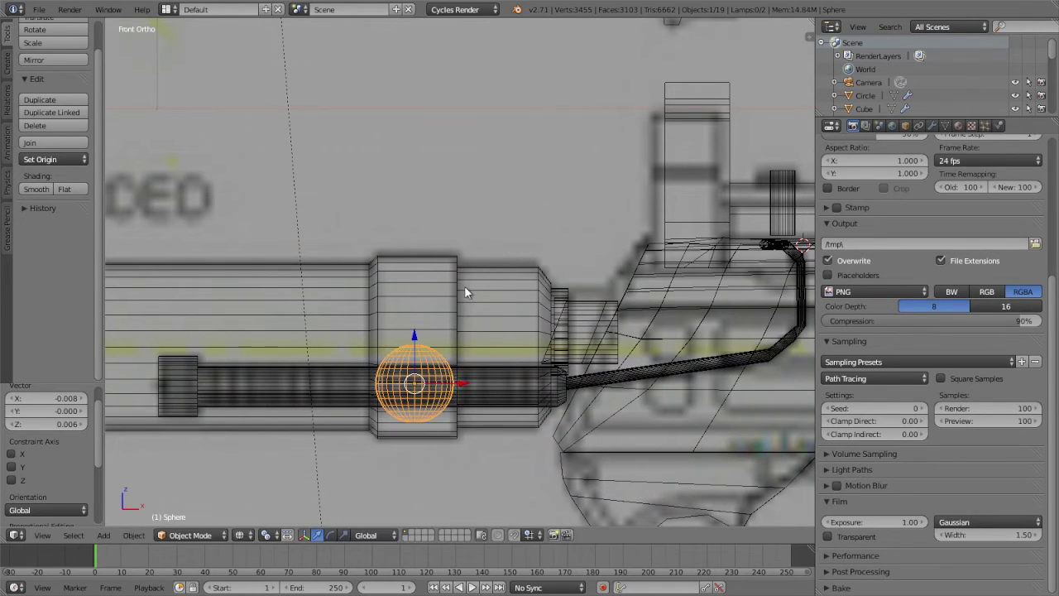
key(x)
click(464, 285)
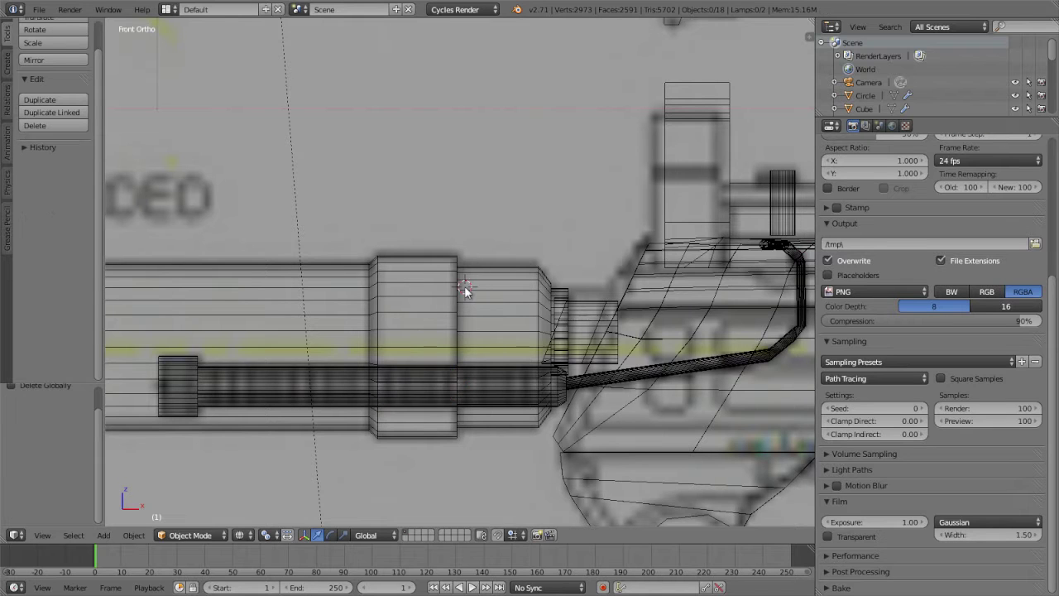
key(shift+a)
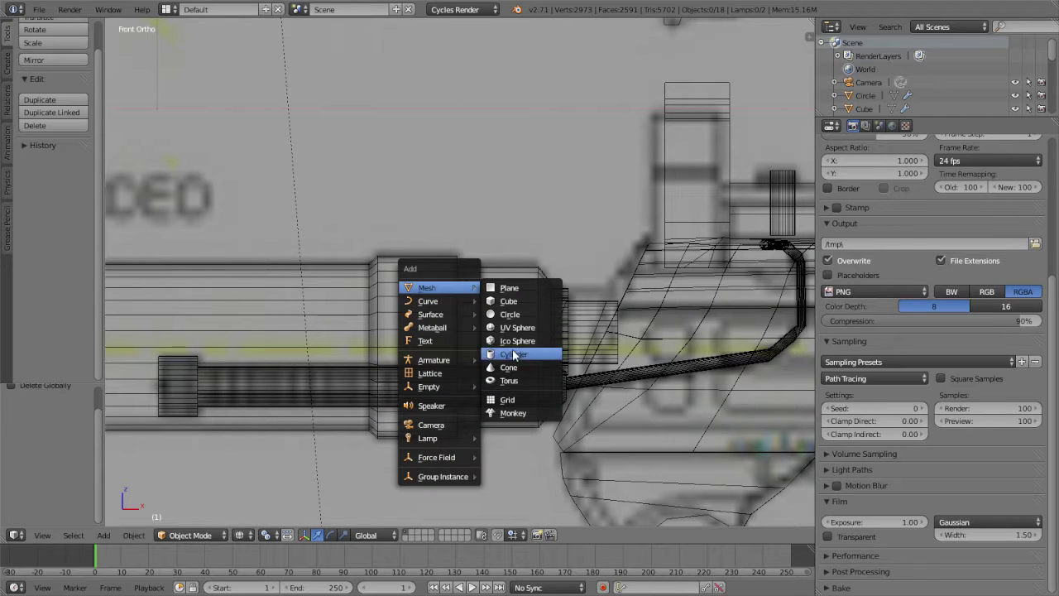
Add a cylinder, shrink it and position it over the thin rod in front and side views.
click(513, 354)
key(s)
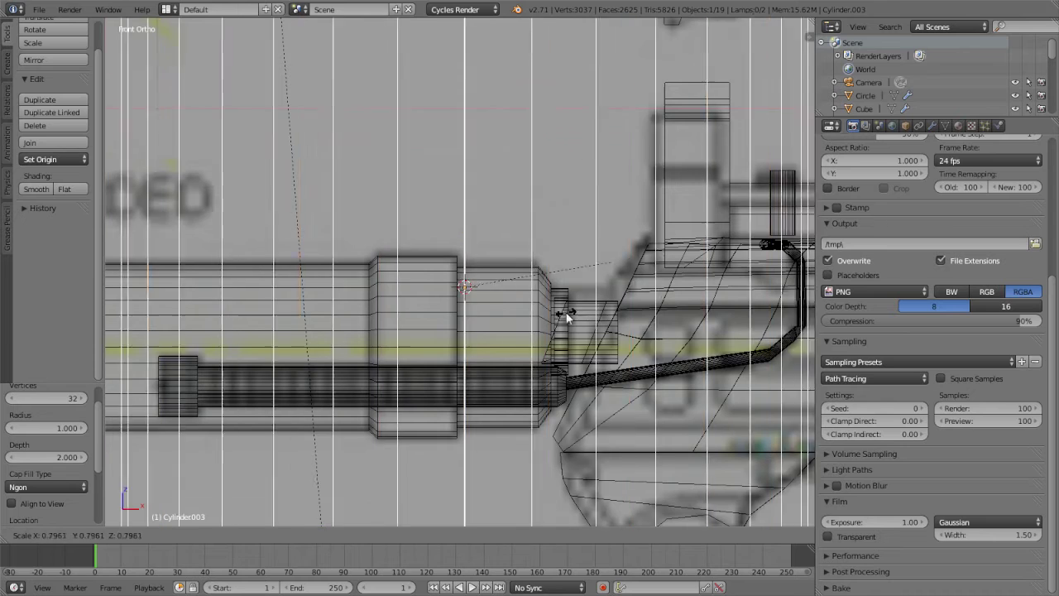
click(496, 287)
key(g)
click(423, 421)
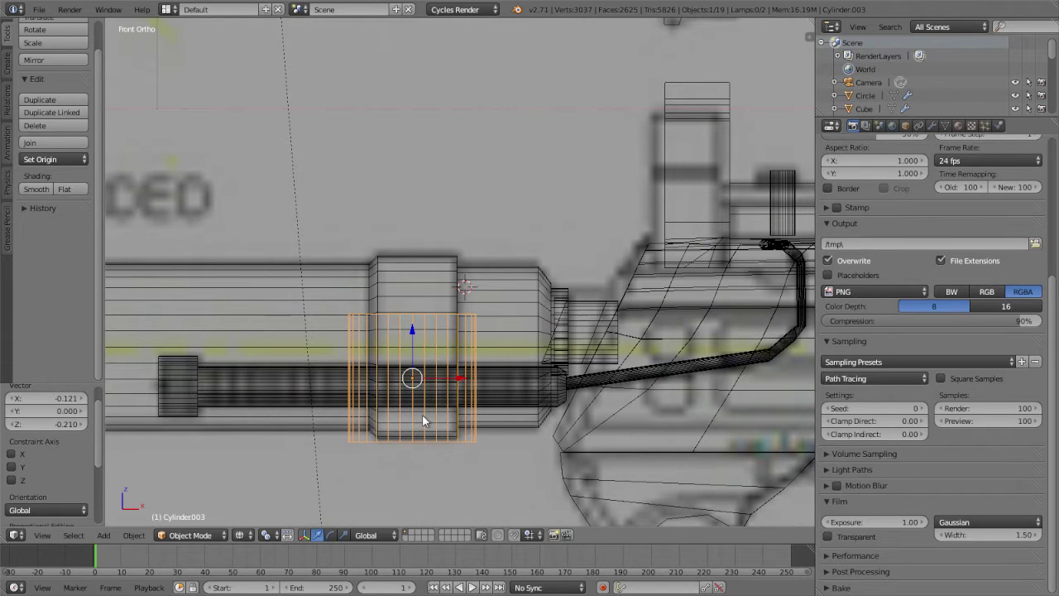
key(KP_3)
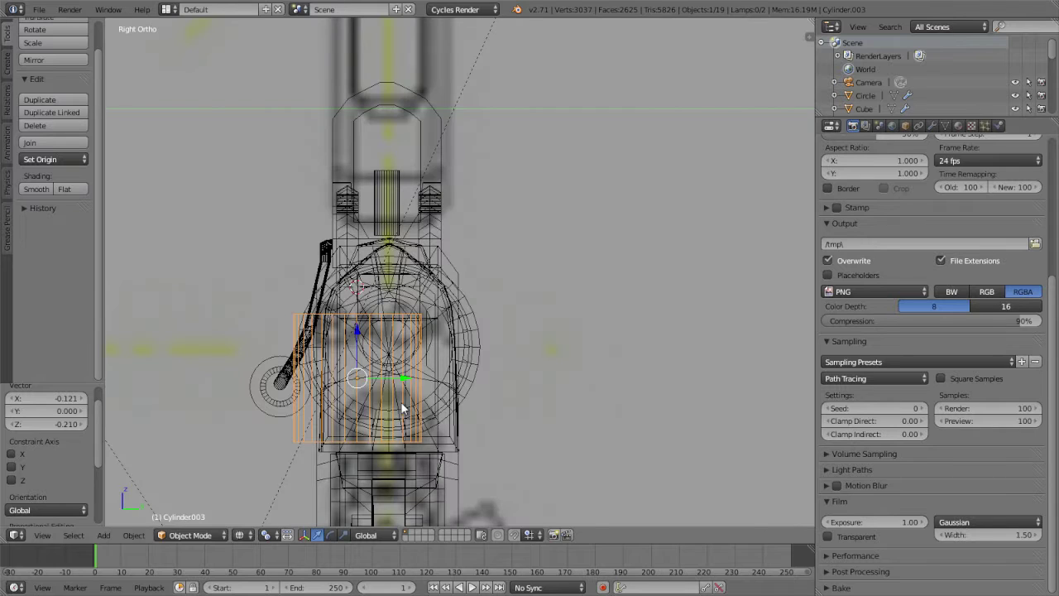
key(g)
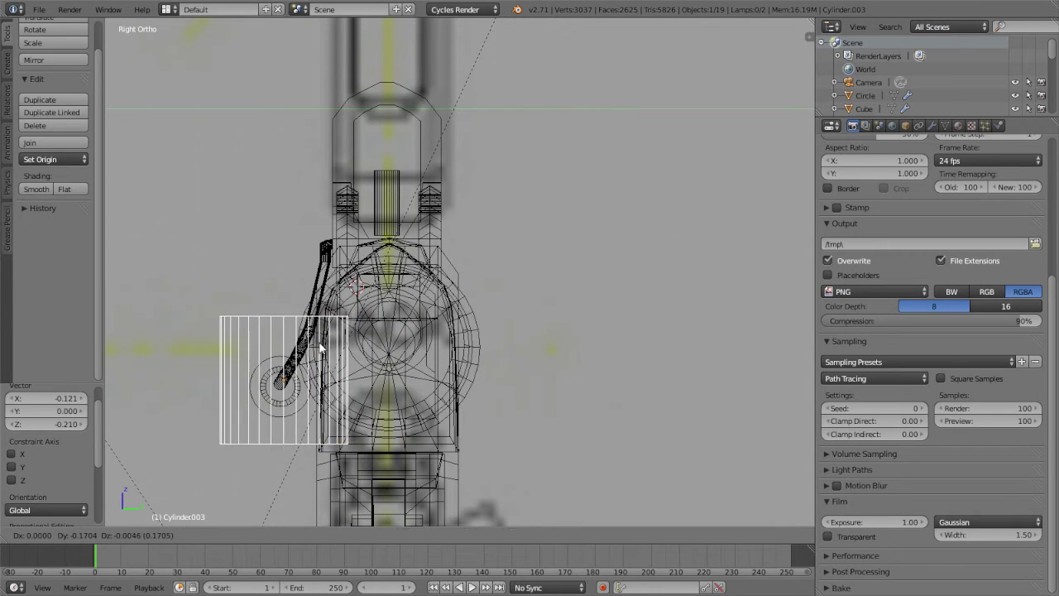
click(321, 348)
Rotate the cylinder 90° in front view so it wraps around the rod.
key(KP_1)
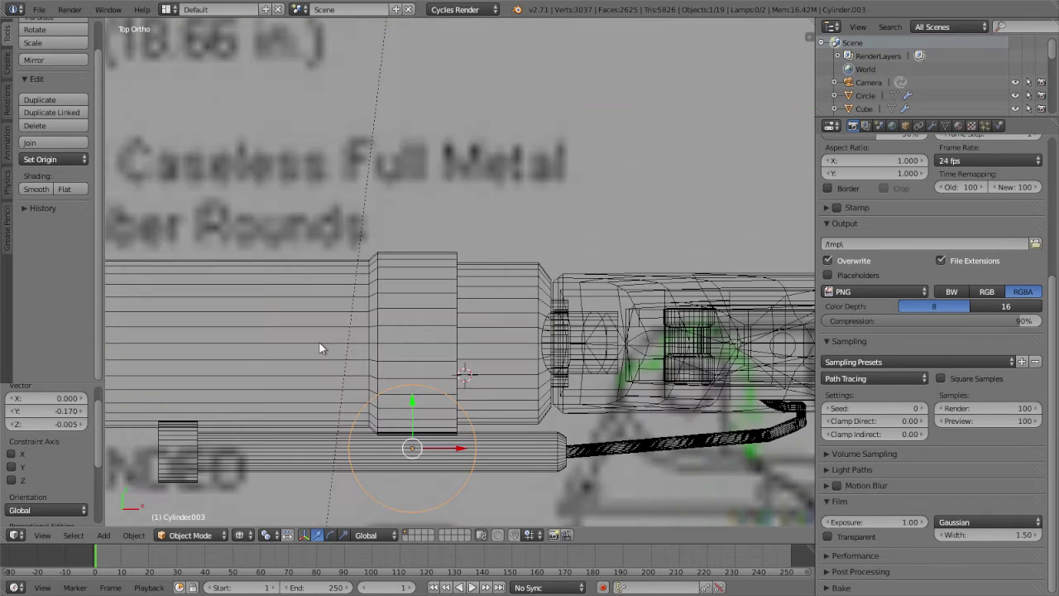
key(r)
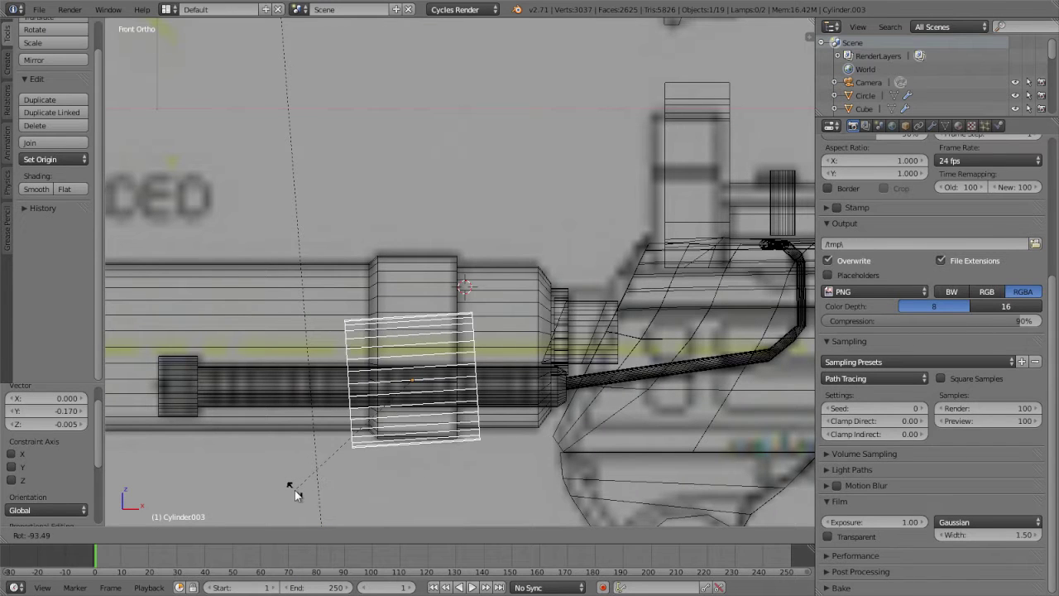
text(90)
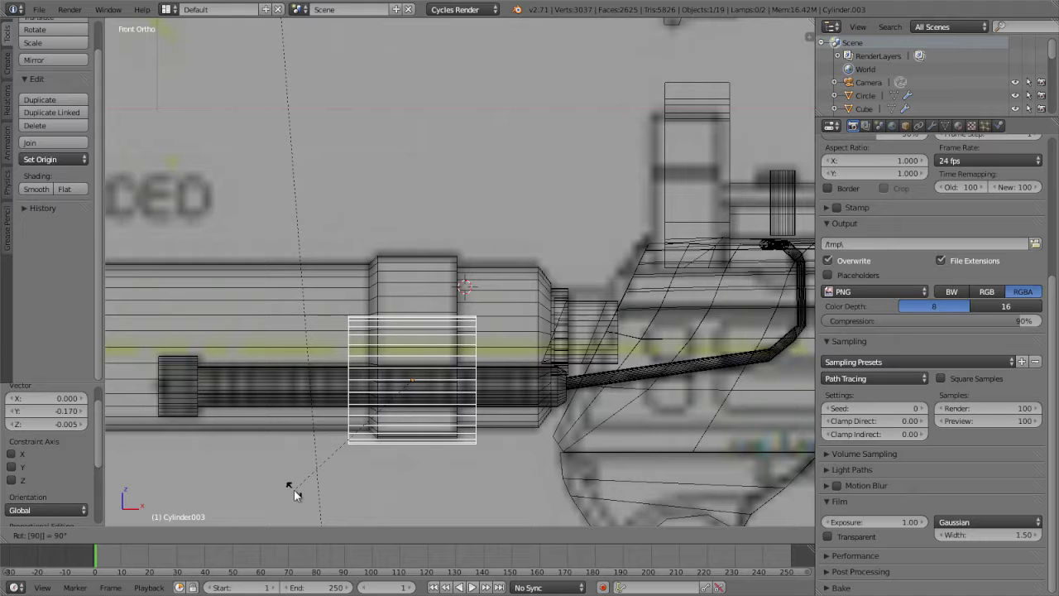
click(294, 489)
Reposition the clamp cylinder on the rod while zooming in closer.
key(g)
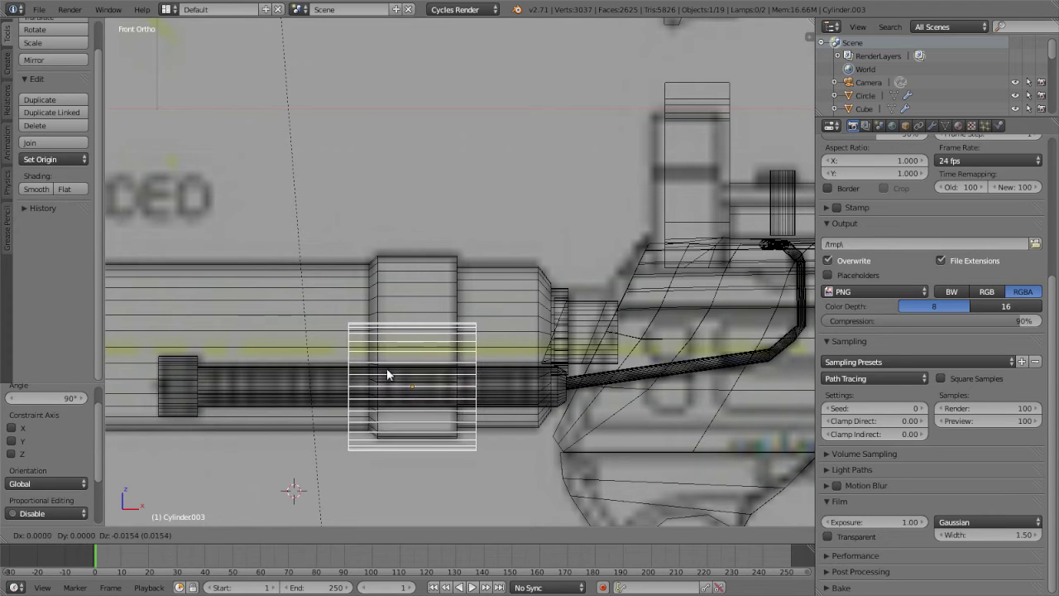
click(388, 369)
scroll(402, 394, up, 4)
scroll(430, 235, up, 1)
shift+middle_drag(430, 234, 471, 154)
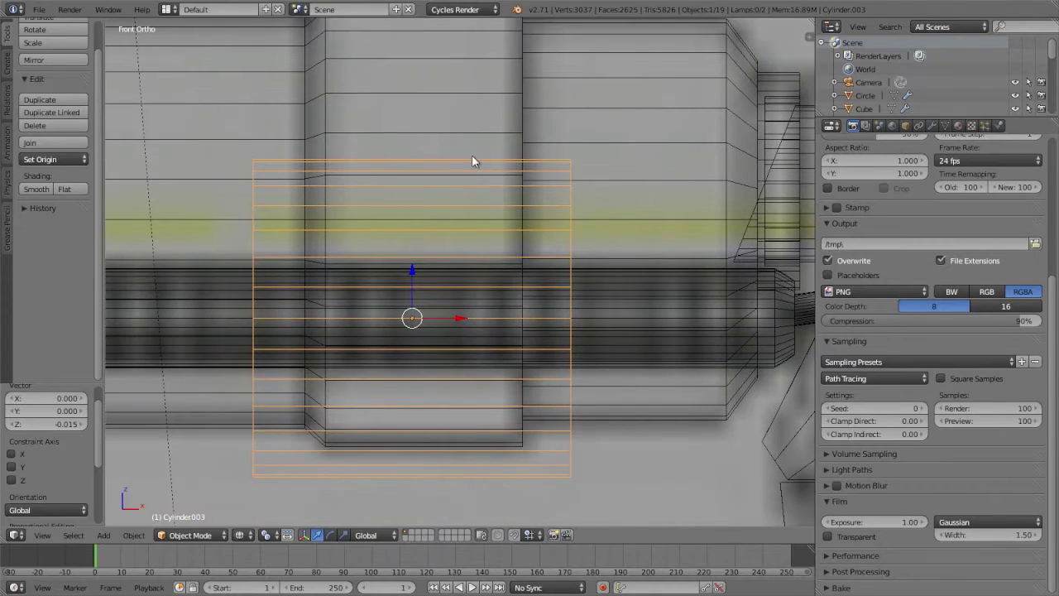
scroll(476, 314, up, 3)
scroll(474, 315, up, 2)
key(g)
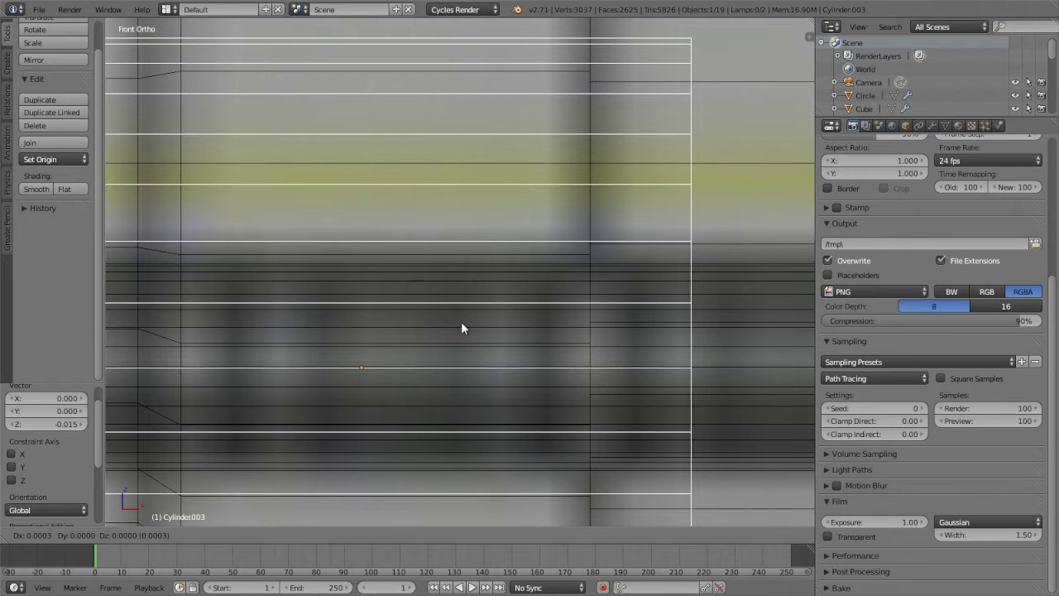
click(461, 323)
scroll(461, 322, down, 3)
scroll(462, 325, down, 3)
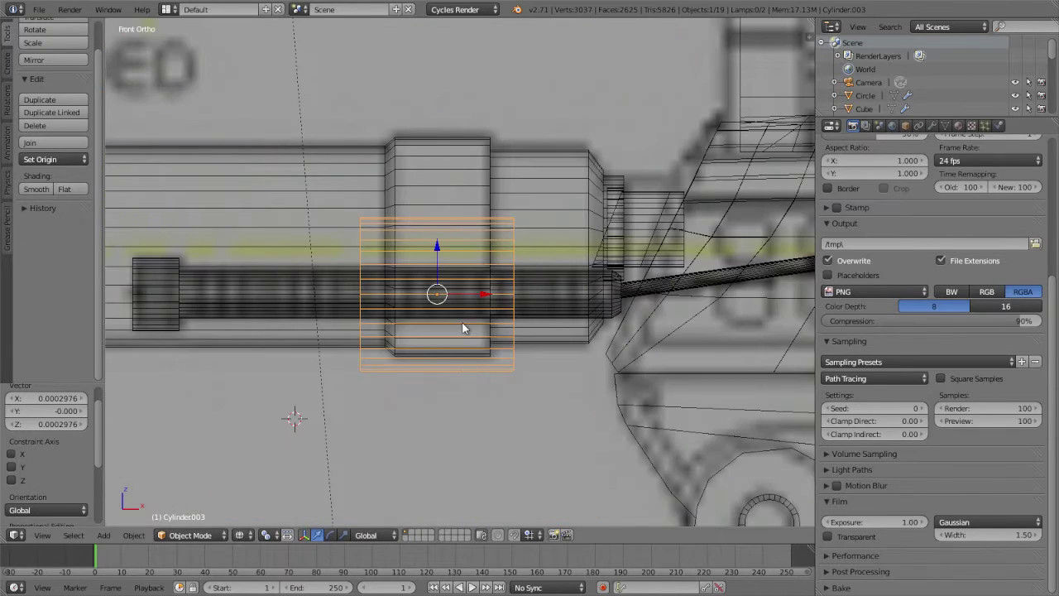
Shrink the cylinder, shift it 0.0102 along X, then enlarge it slightly for a snug fit.
key(s)
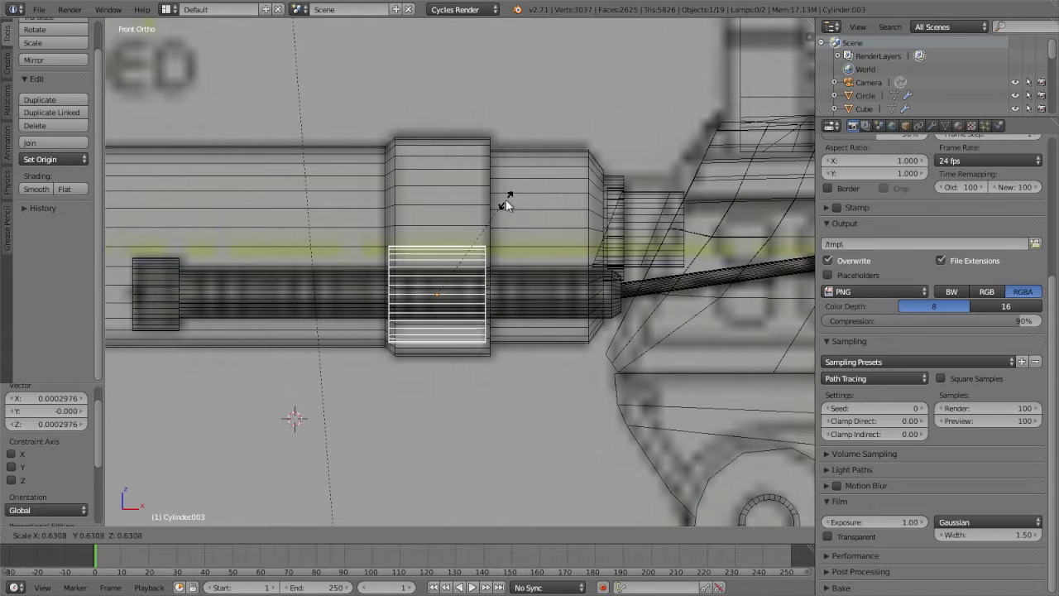
click(498, 201)
key(g)
key(z)
key(x)
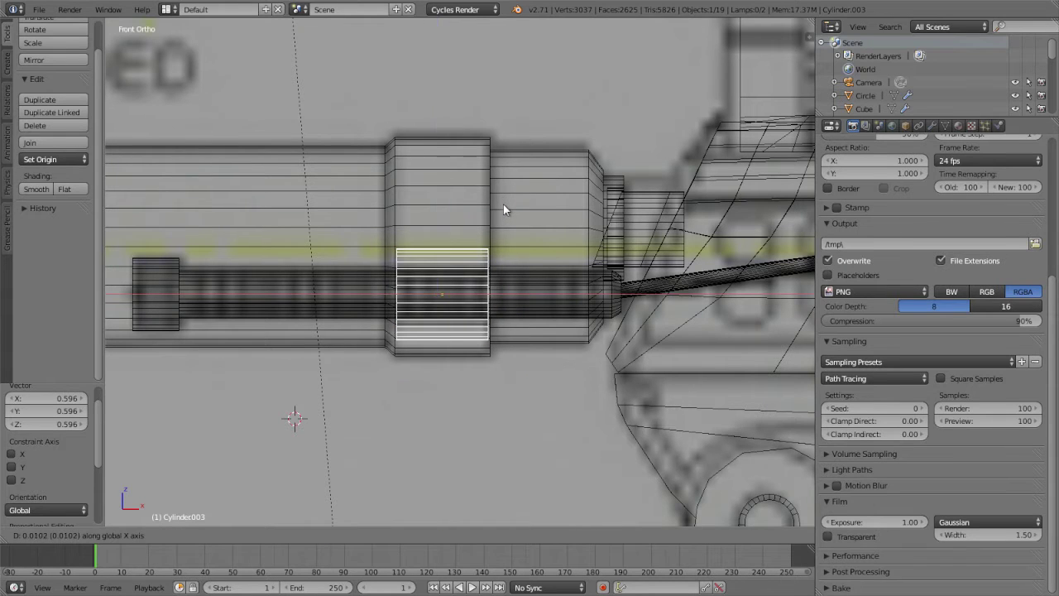
key(x)
key(x)
click(503, 207)
key(s)
click(506, 204)
Orbit around the barrel in perspective and switch to solid shading to view the clamp.
scroll(505, 294, up, 2)
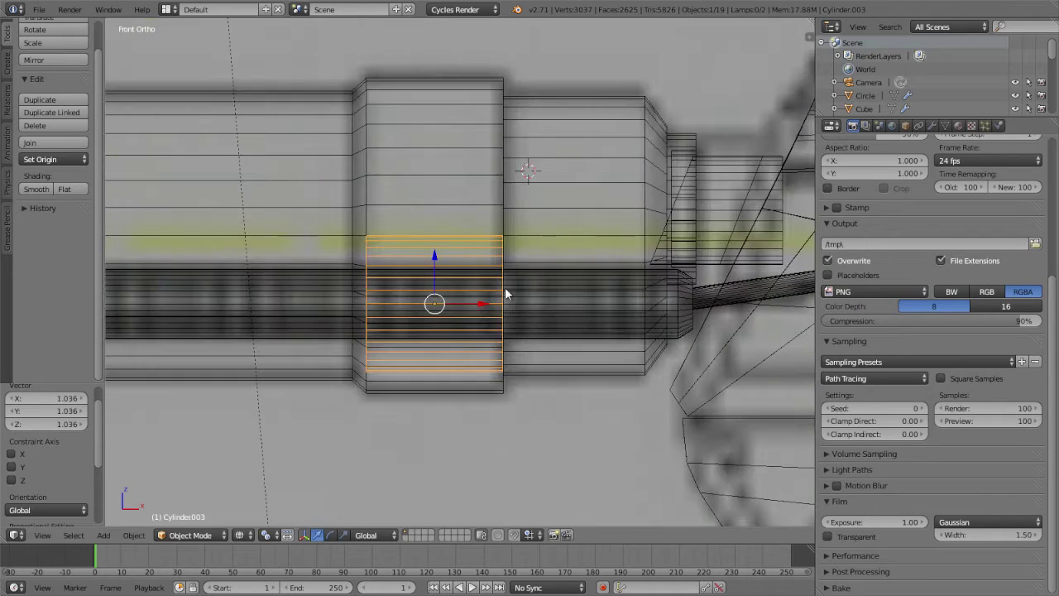
key(KP_3)
key(KP_5)
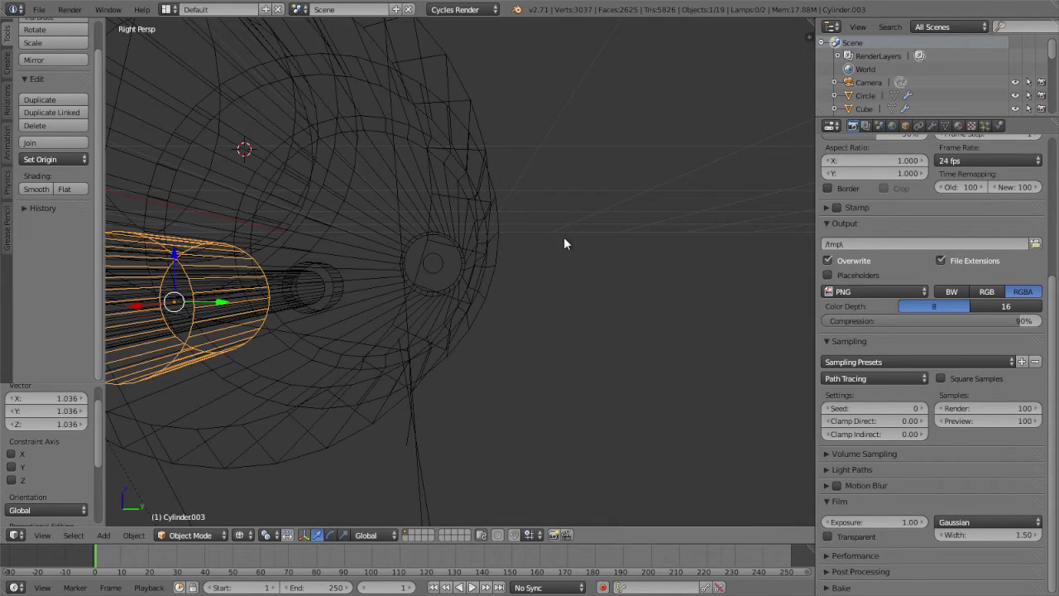
mouse_move(563, 237)
middle_down()
mouse_move(407, 299)
mouse_move(489, 286)
mouse_move(507, 270)
mouse_move(427, 331)
mouse_move(276, 376)
mouse_move(356, 335)
mouse_move(361, 381)
middle_up()
key(z)
Shrink the small ring on the rod to 0.65 scale.
scroll(361, 381, up, 3)
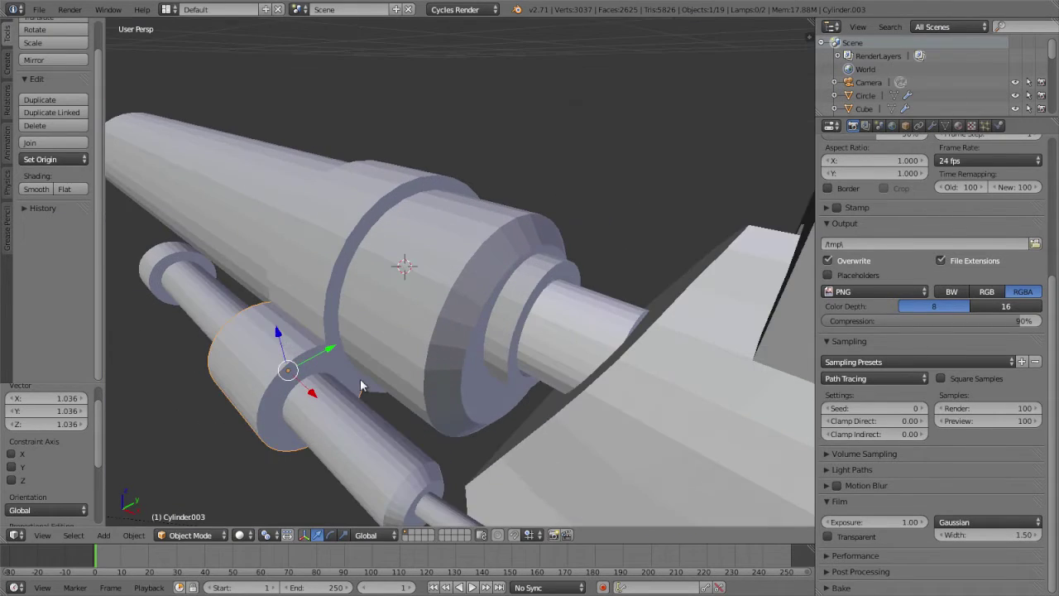
key(s)
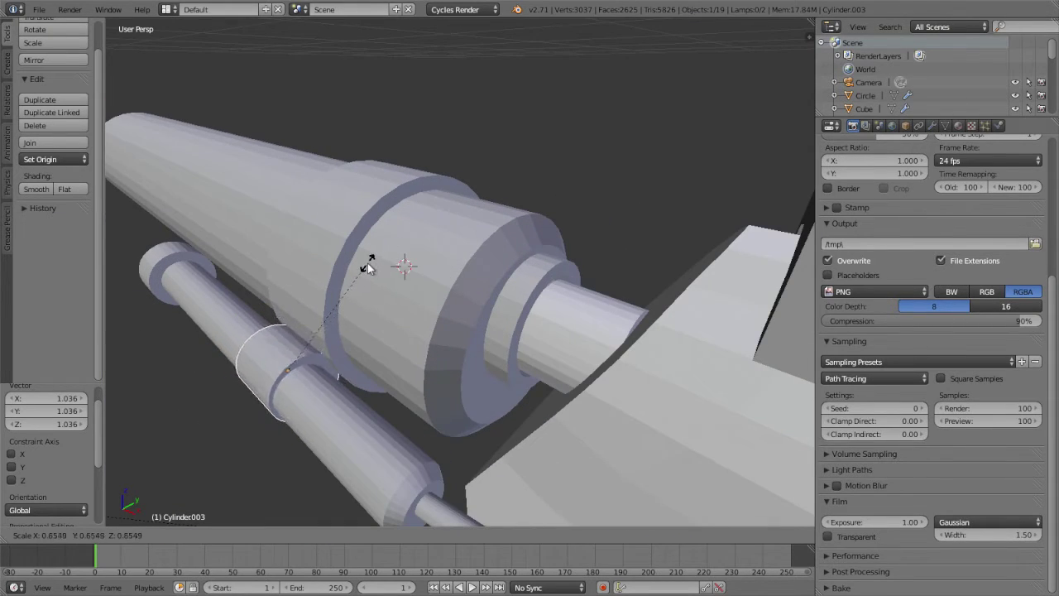
click(366, 263)
Nudge the ring -0.010 along Y, then isolate it in a head-on side view.
key(g)
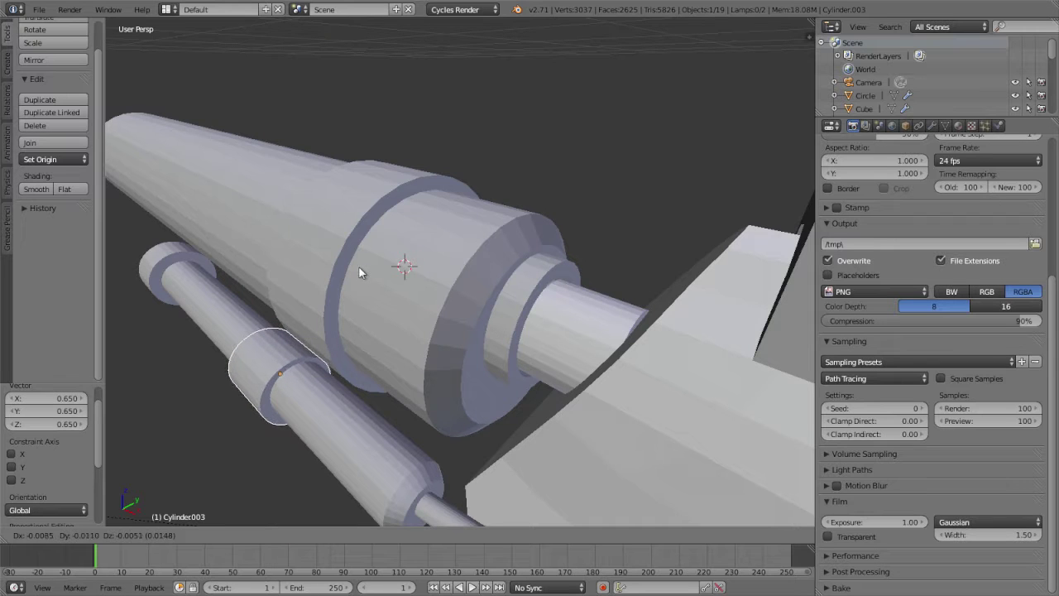
key(y)
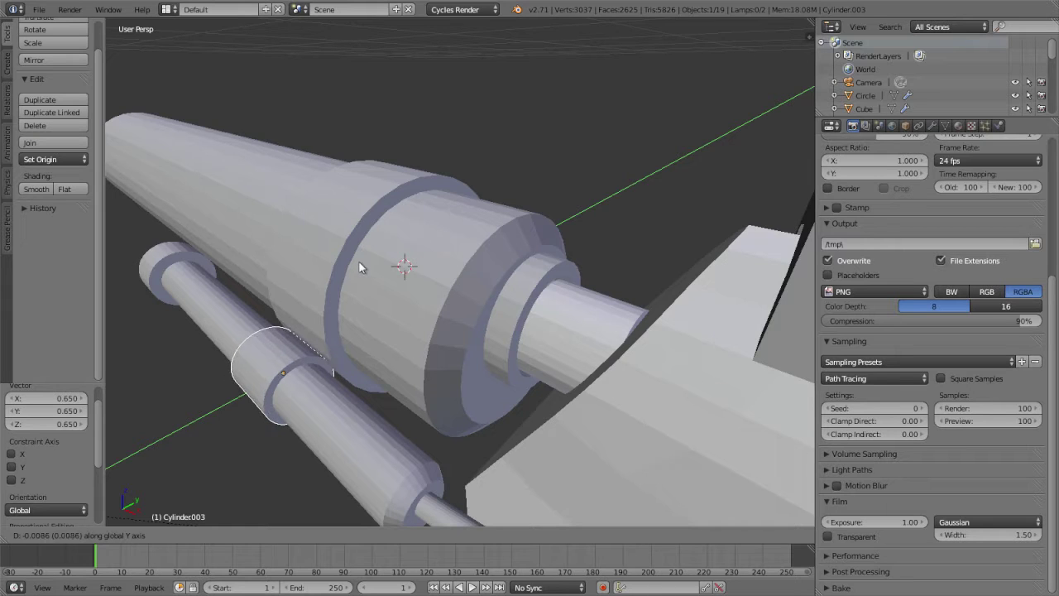
click(359, 263)
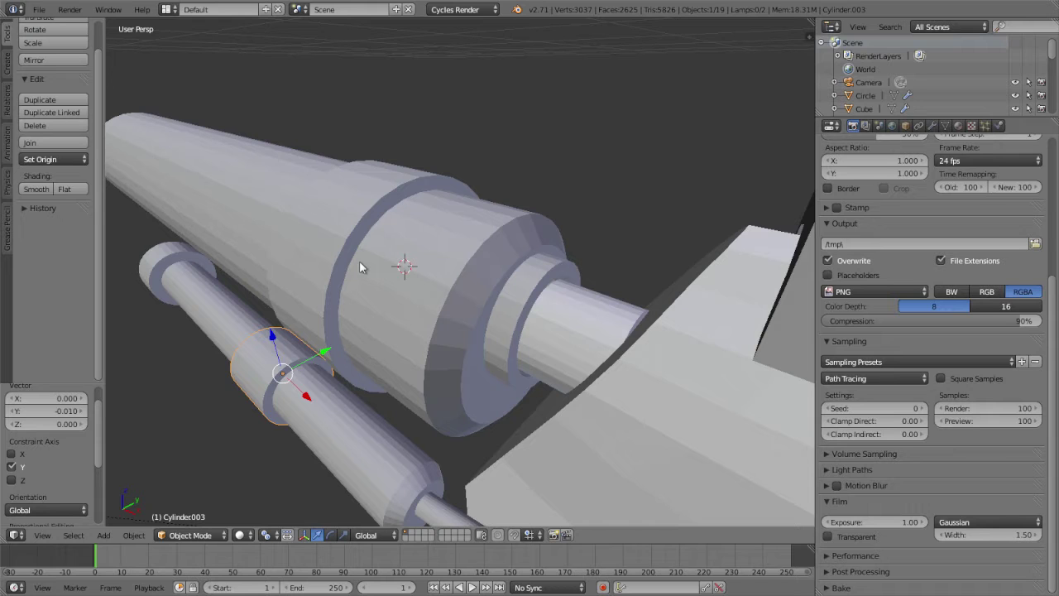
key(KP_Divide)
key(KP_3)
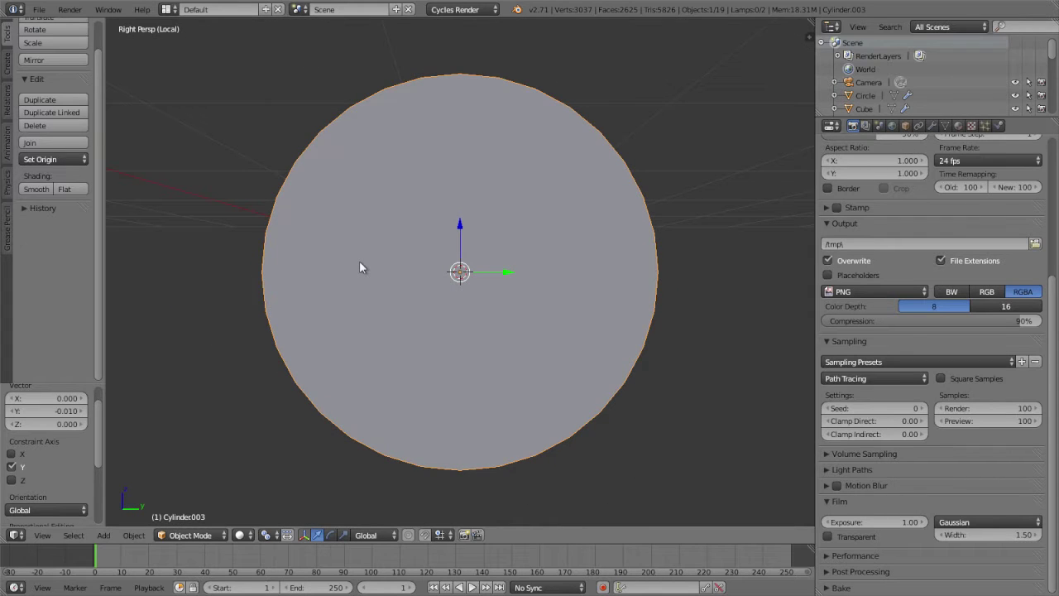
Delete the right half of the ring's vertices in orthographic side view, leaving the left arc.
key(Tab)
scroll(359, 263, down, 4)
key(KP_5)
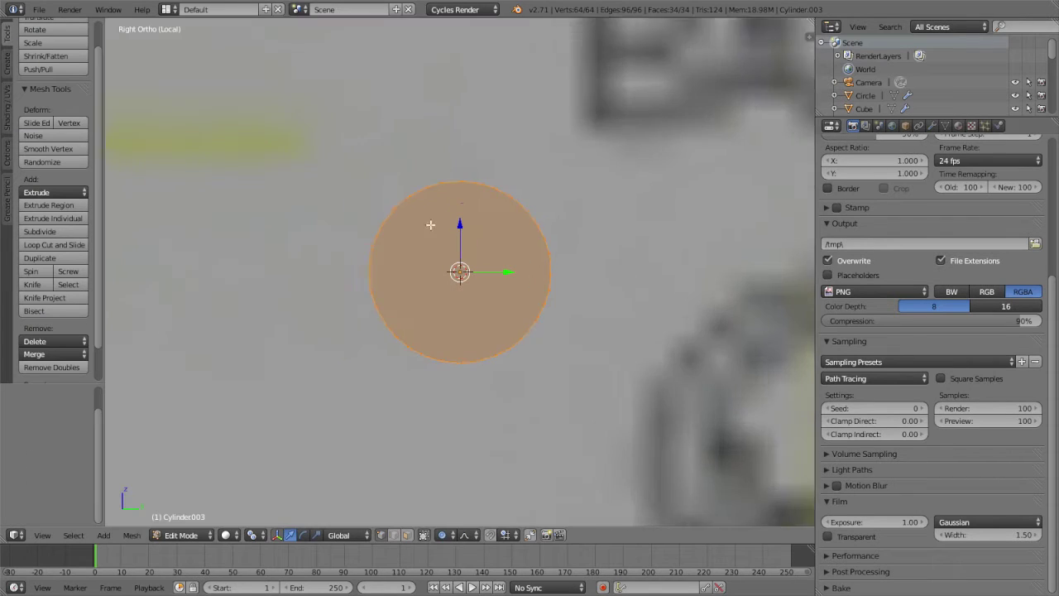
scroll(430, 224, up, 1)
right_click(481, 166)
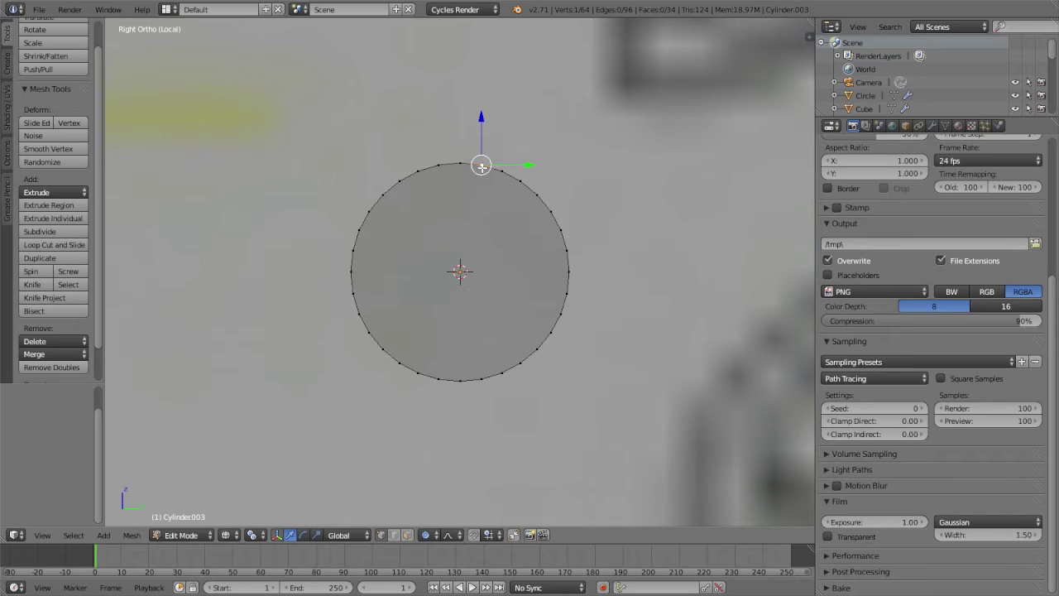
drag(514, 238, 613, 402)
key(b)
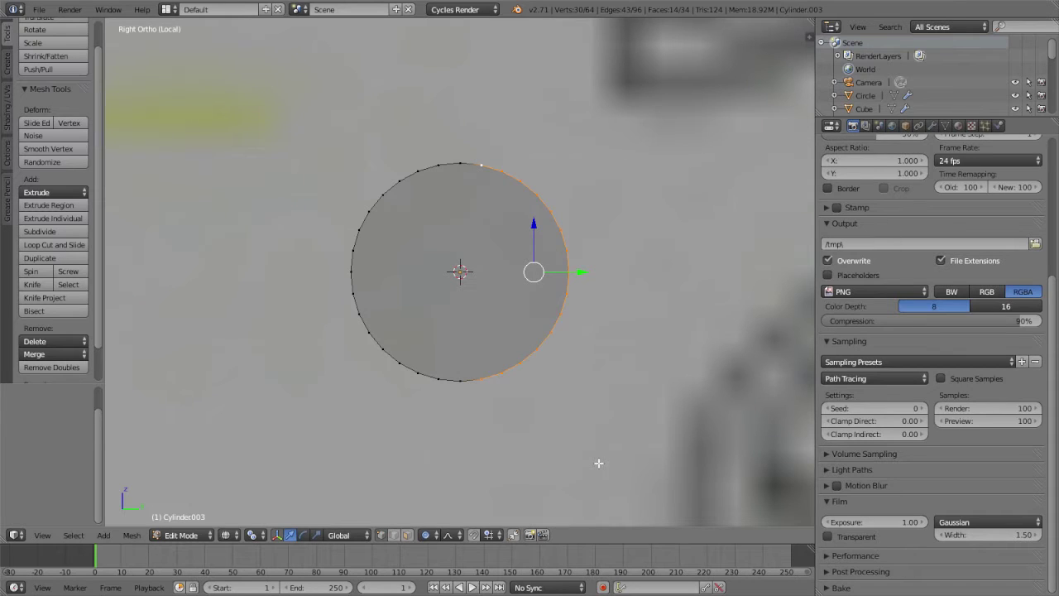
key(x)
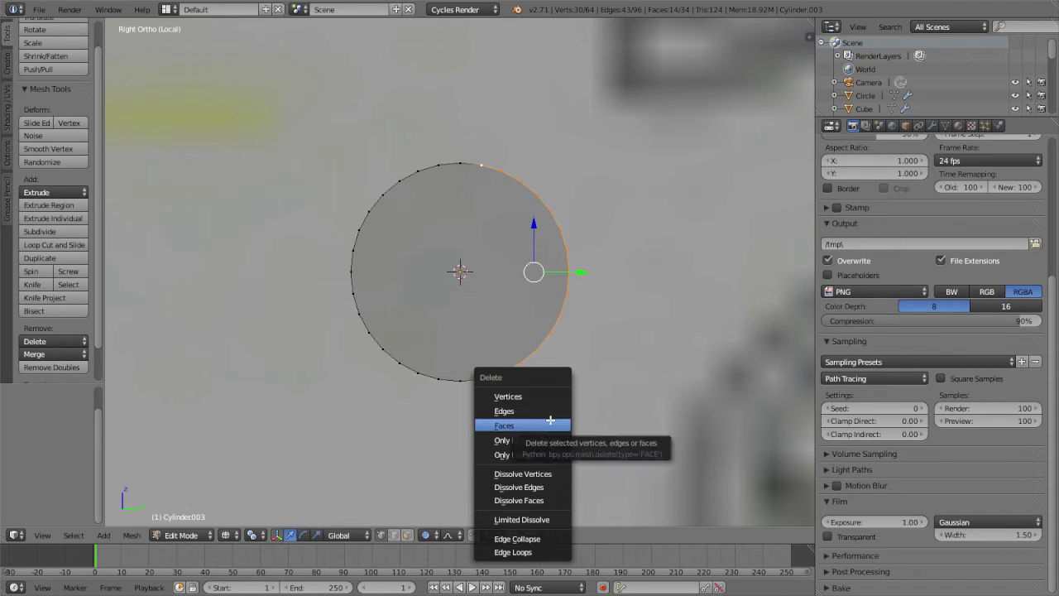
click(548, 396)
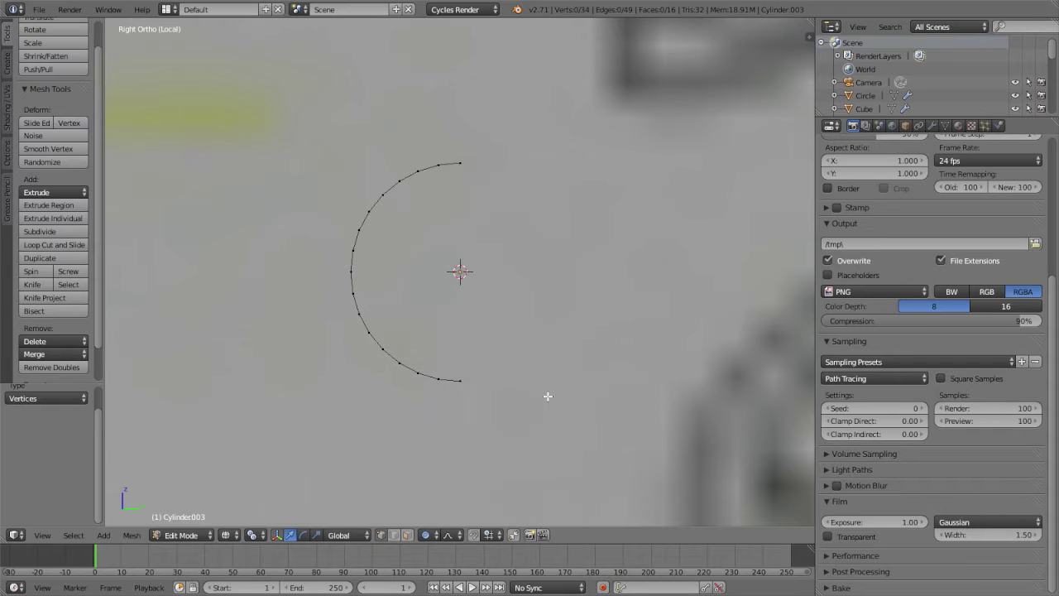
Inspect the half-cylinder, then select all the vertices along the arc in solid shading.
key(Tab)
middle_drag(568, 305, 530, 319)
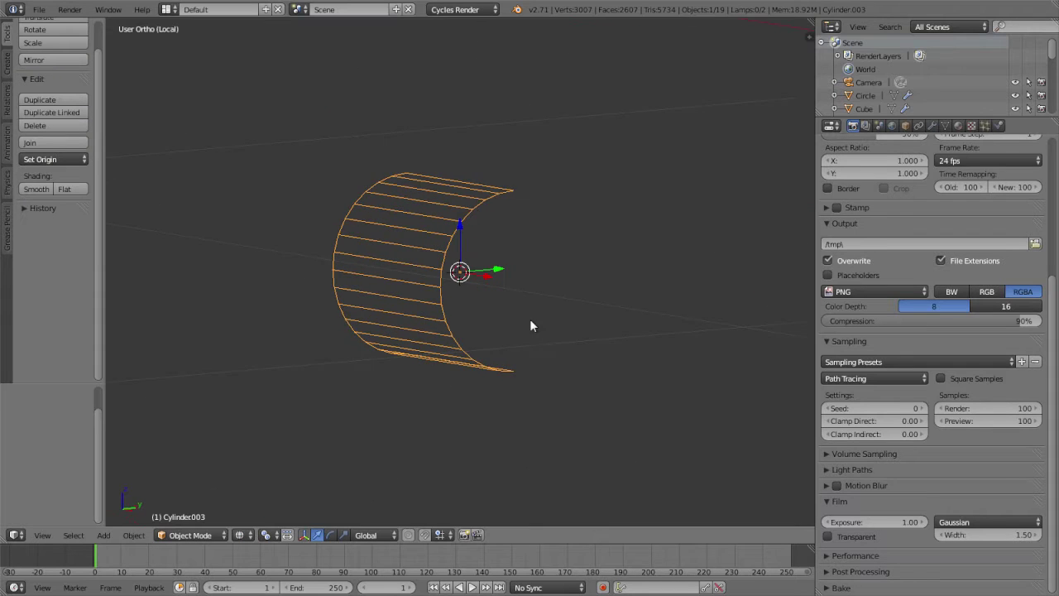
key(KP_3)
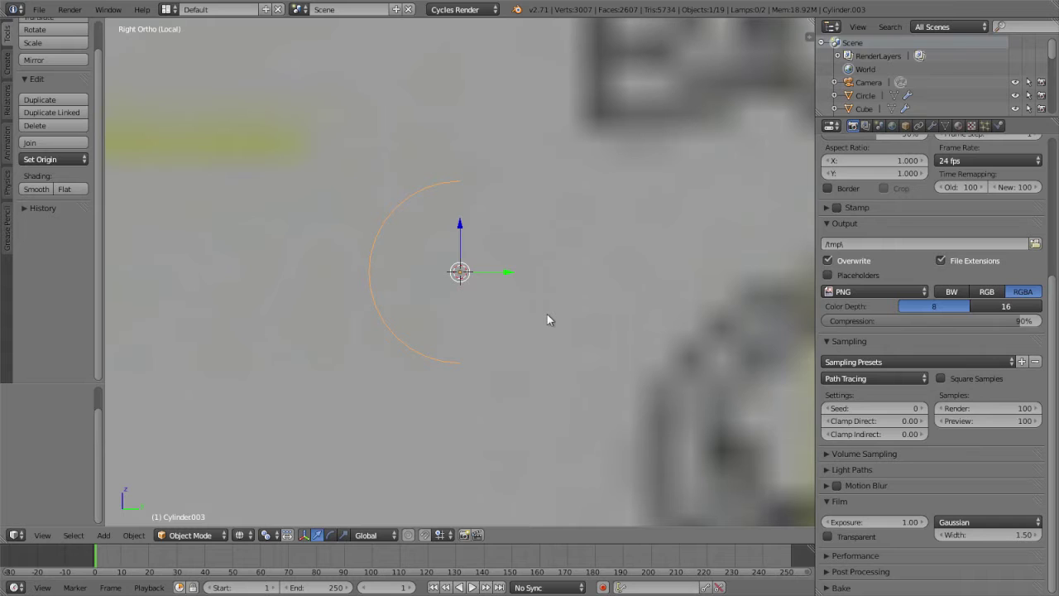
key(Tab)
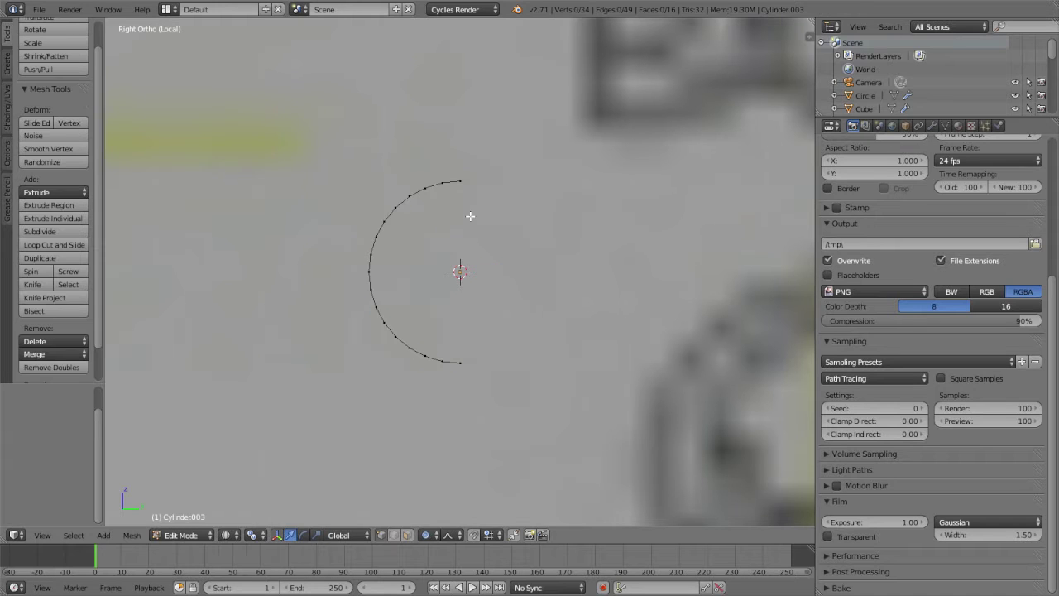
right_click(460, 181)
key(z)
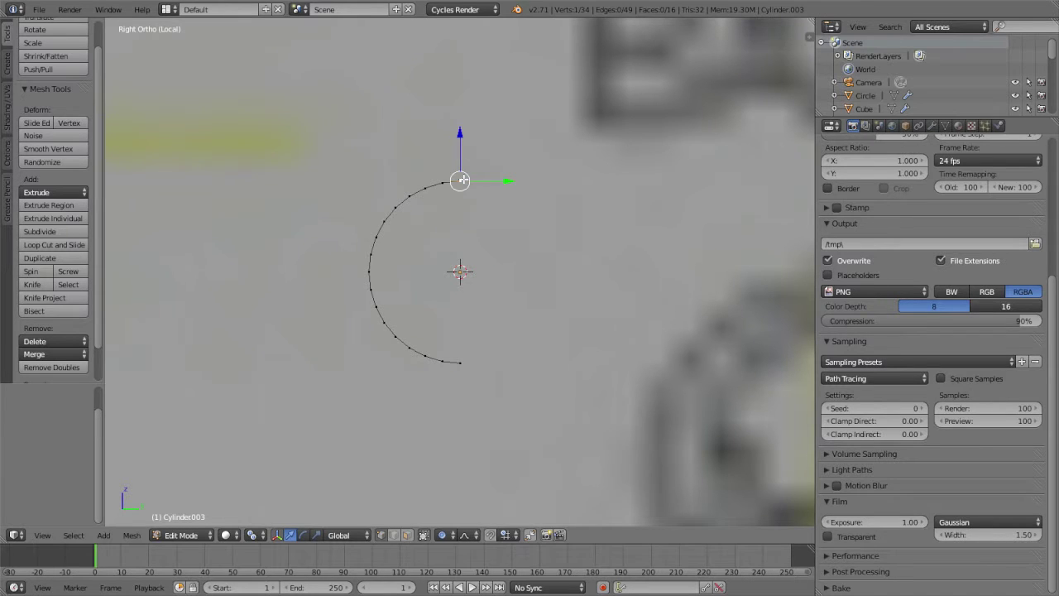
drag(370, 188, 560, 405)
middle_drag(560, 404, 412, 293)
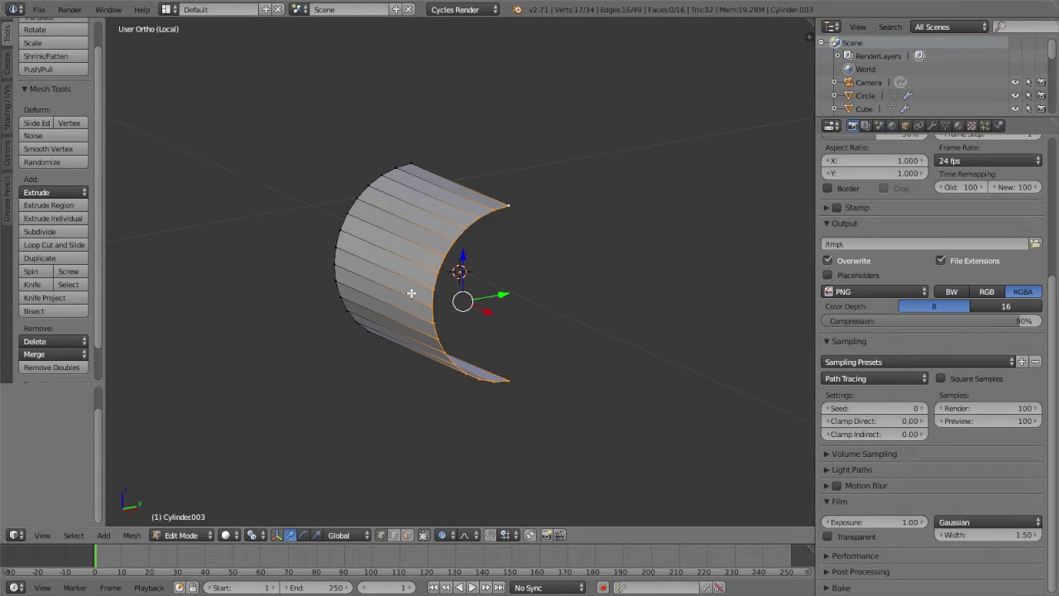
Test filling the arc's end with a face, undo it, and return to the wireframe side view.
key(f)
middle_drag(538, 189, 463, 216)
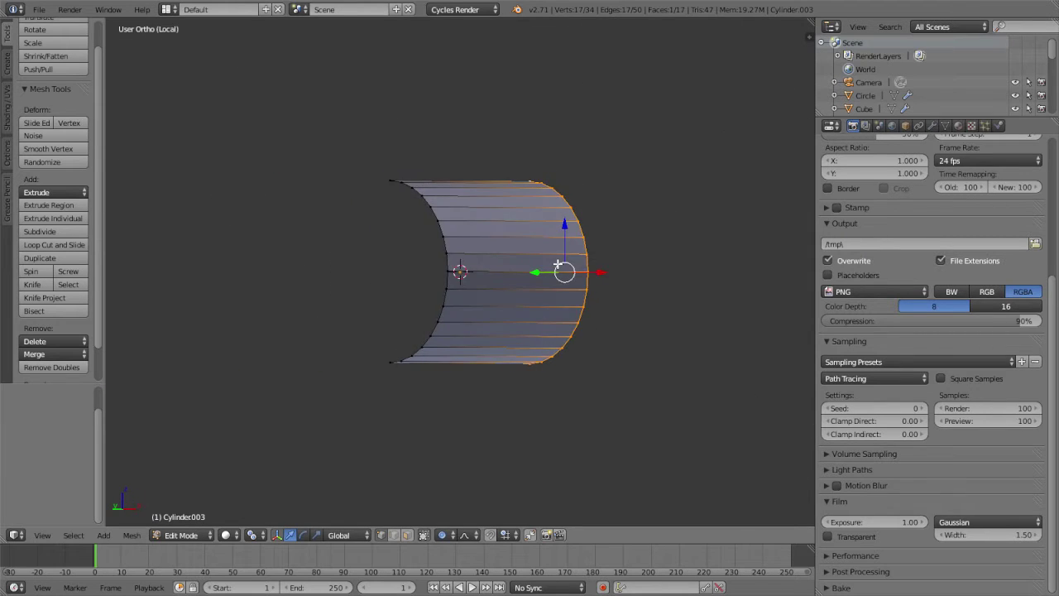
right_click(401, 182)
drag(363, 160, 476, 472)
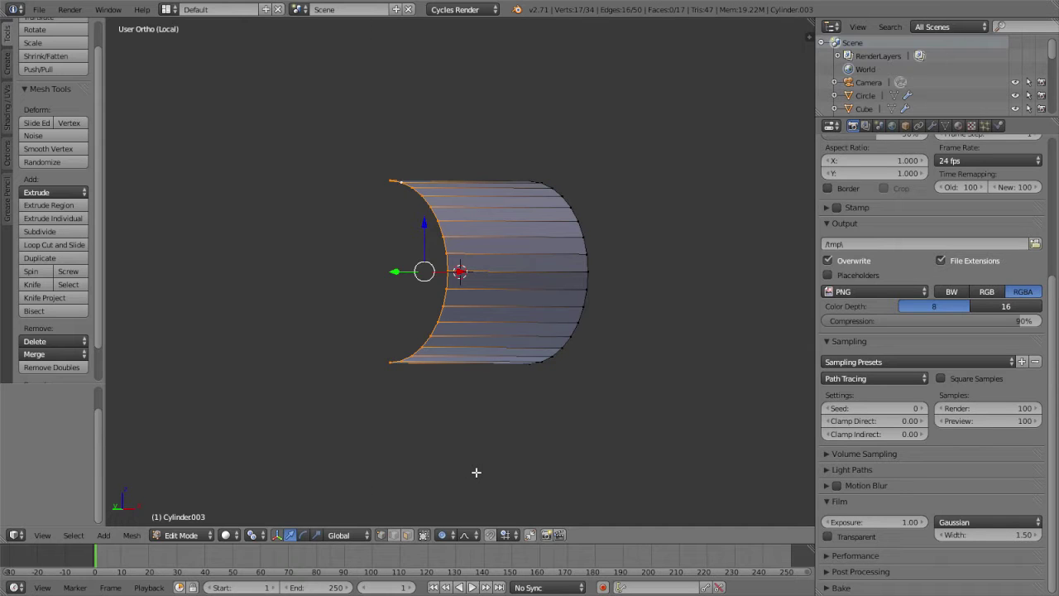
key(ctrl+z)
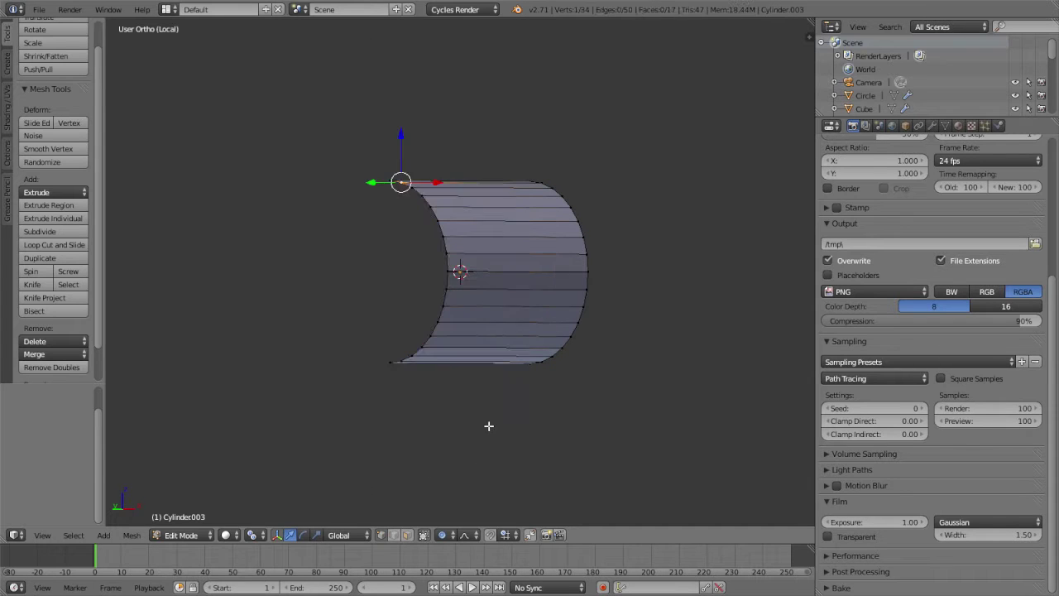
key(ctrl+z)
key(ctrl+z)
mouse_move(398, 346)
middle_down()
mouse_move(355, 312)
mouse_move(351, 339)
middle_up()
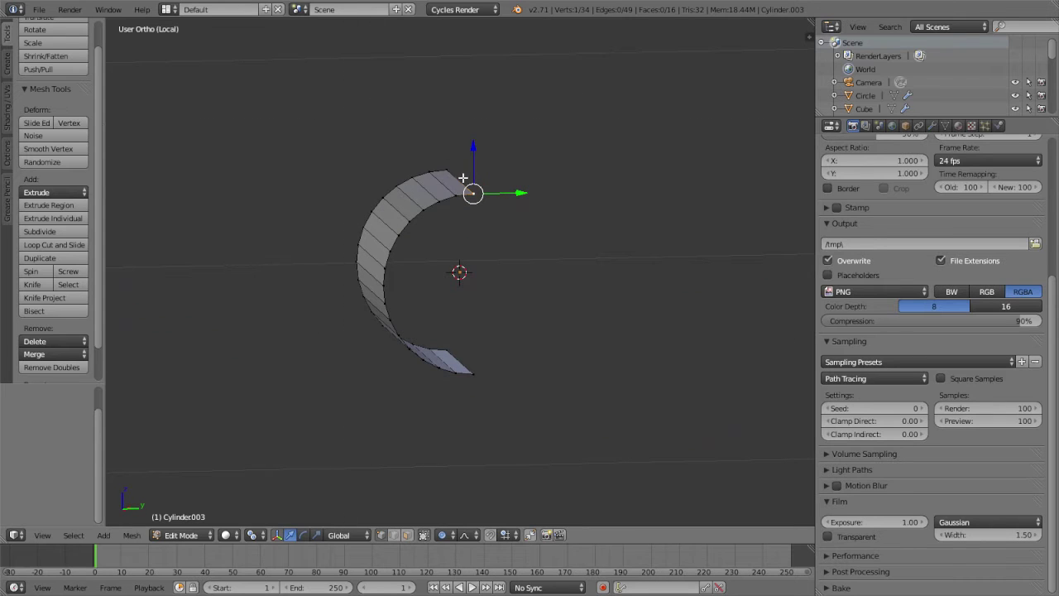
key(KP_1)
key(KP_3)
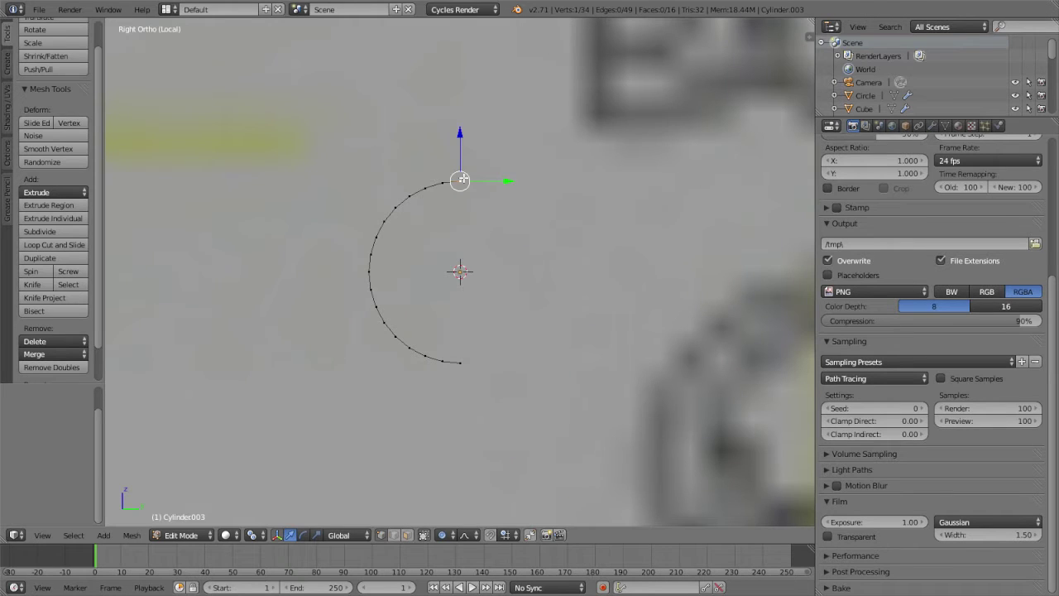
key(z)
key(b)
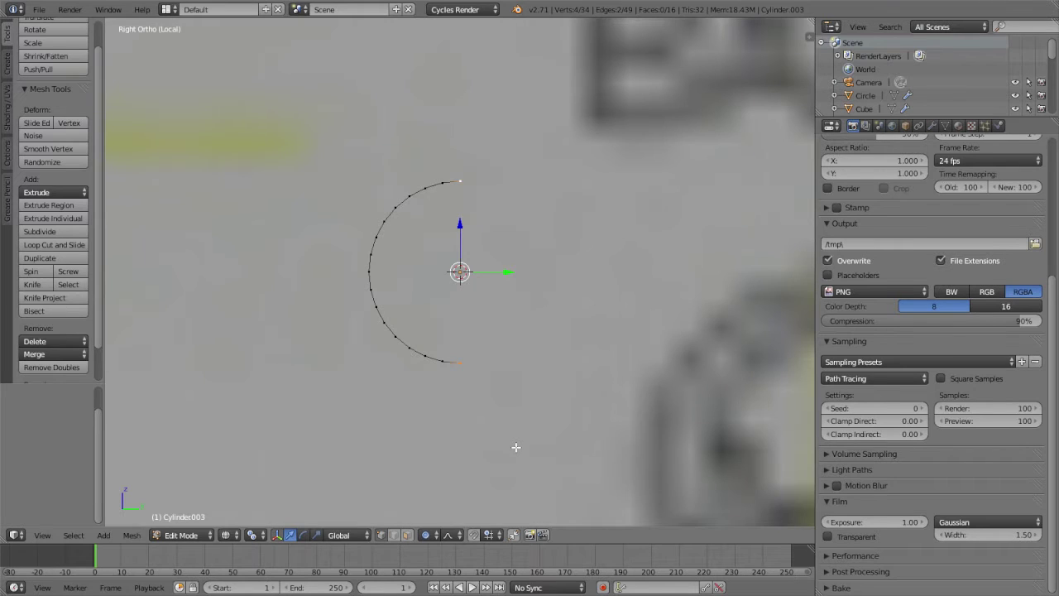
Shift the arc's end vertices along Y, extending the open edges 0.073 further around the rod.
key(g)
key(y)
click(562, 436)
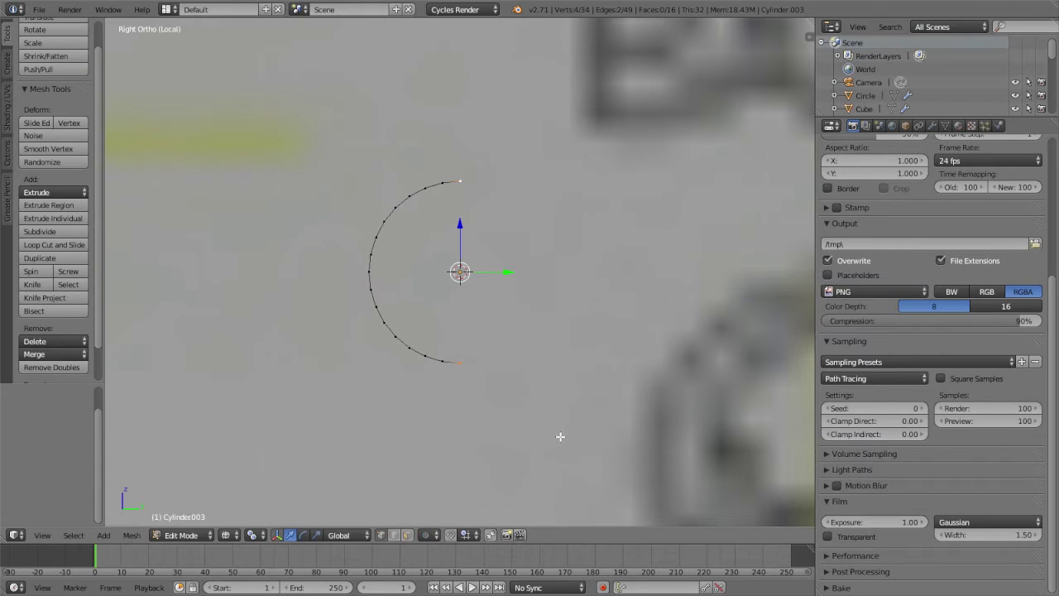
key(g)
key(y)
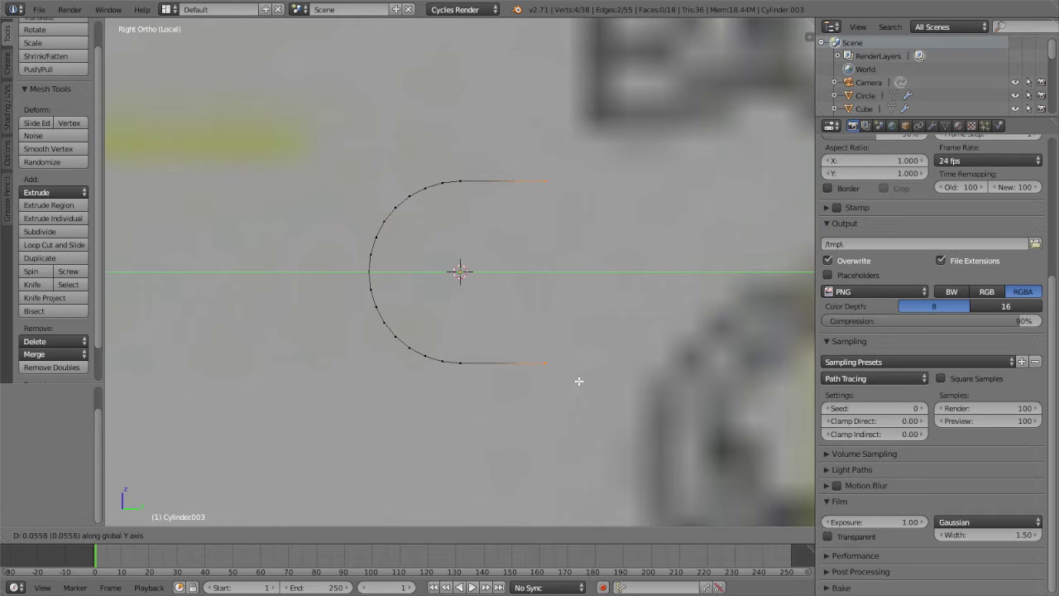
click(601, 380)
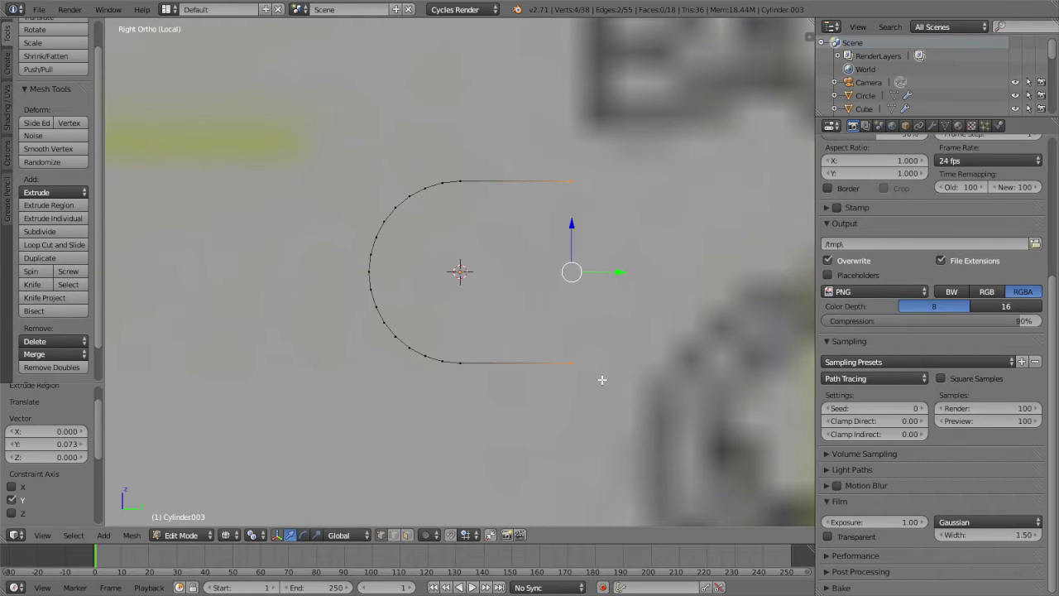
mouse_move(601, 379)
middle_down()
mouse_move(535, 402)
mouse_move(613, 425)
mouse_move(591, 401)
middle_up()
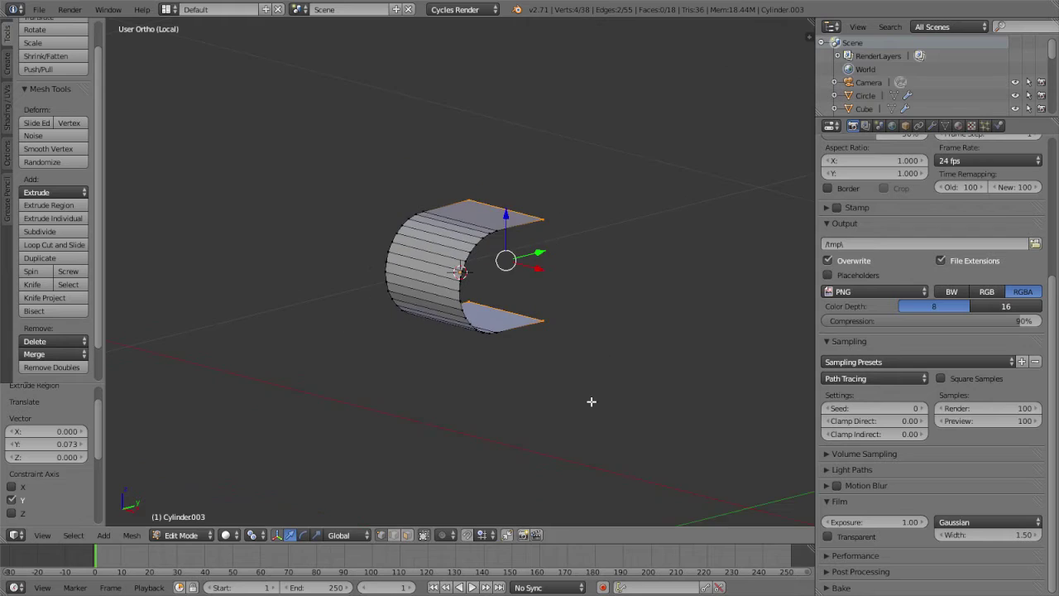
Bring the whole gun back into view, frame the clamp, and slide the selected face along Y.
key(KP_5)
key(KP_Divide)
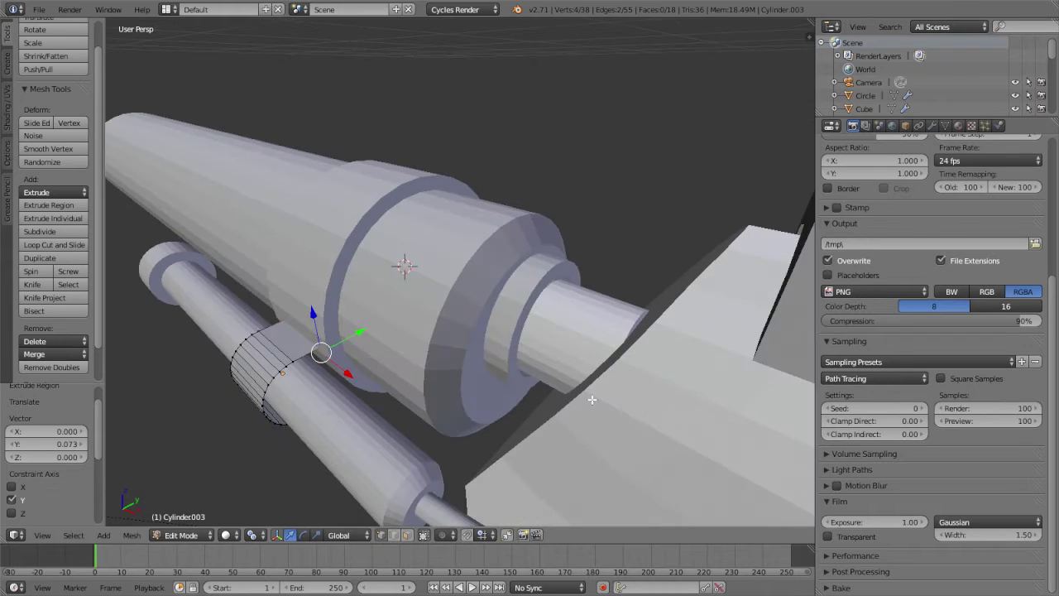
key(KP_Decimal)
mouse_move(457, 329)
middle_down()
mouse_move(549, 316)
mouse_move(497, 347)
mouse_move(406, 375)
middle_up()
key(g)
key(y)
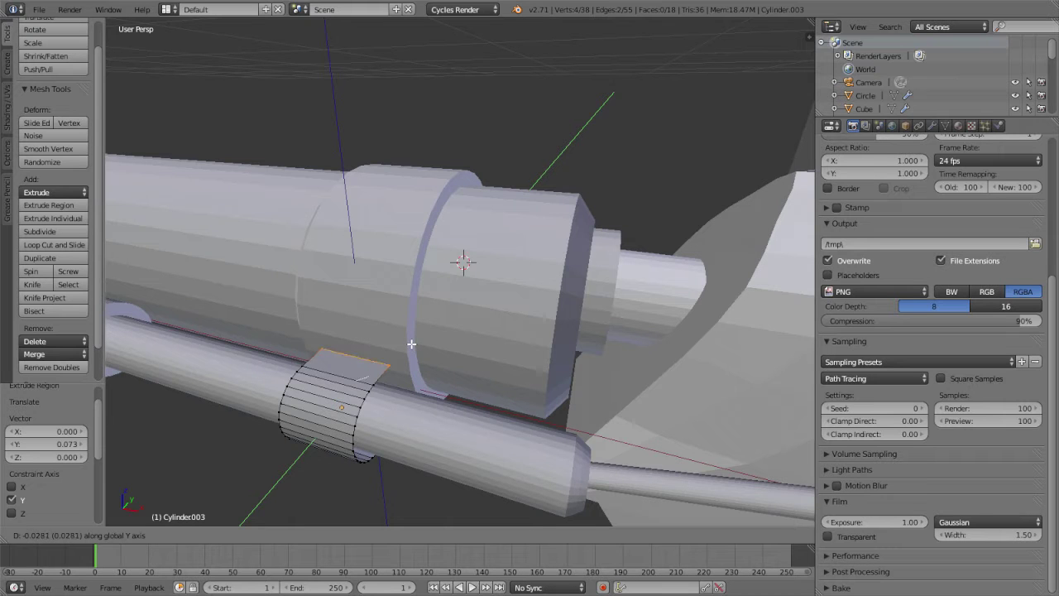
click(412, 344)
Slide the selected edge along Y to seat the clamp ring on the barrel rod.
mouse_move(412, 344)
middle_down()
mouse_move(367, 317)
mouse_move(383, 314)
middle_up()
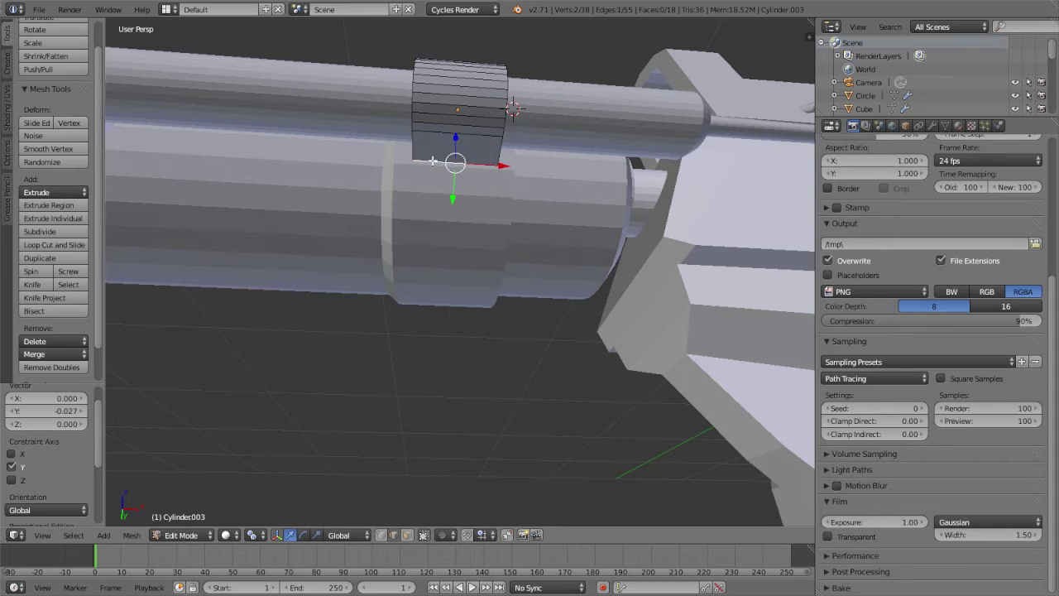
middle_drag(431, 265, 470, 276)
drag(635, 307, 635, 314)
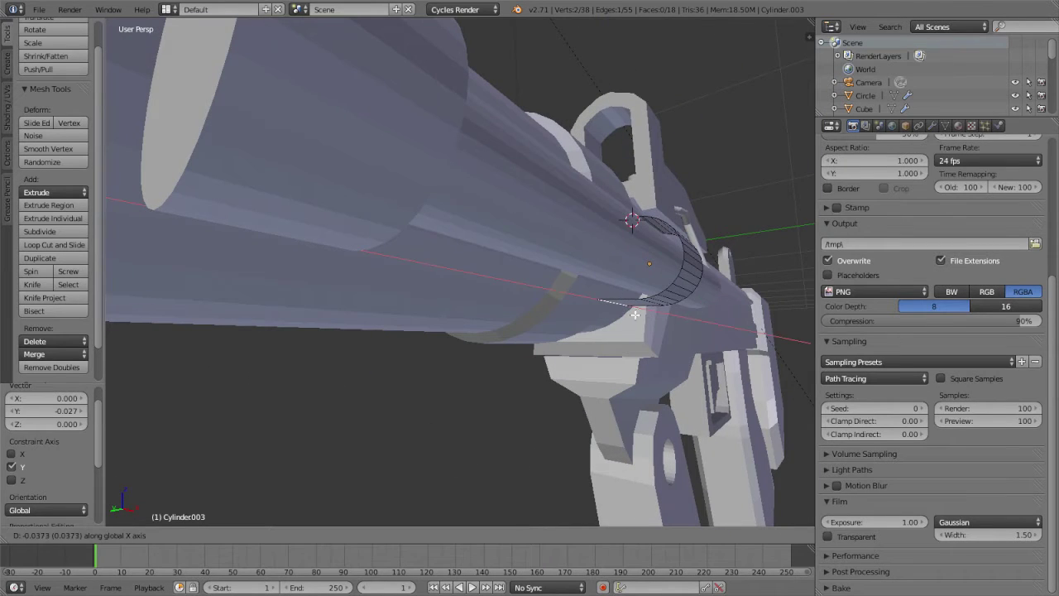
right_click(620, 325)
mouse_move(621, 325)
middle_down()
mouse_move(675, 352)
mouse_move(653, 342)
middle_up()
key(g)
key(y)
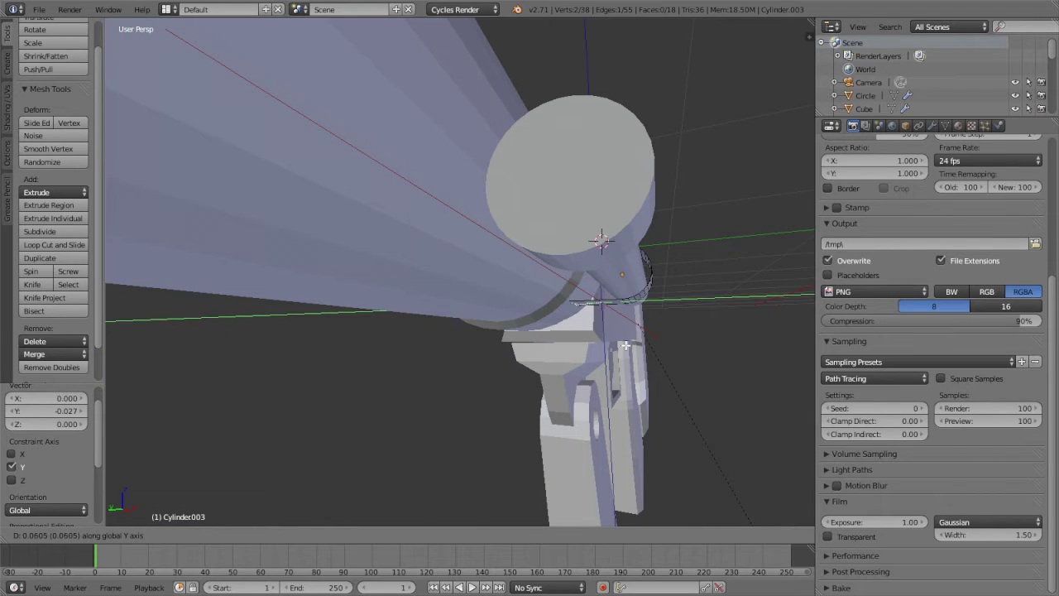
click(625, 346)
middle_drag(625, 346, 441, 300)
Extrude the whole ring in place and squash the extrusion to 0.6 along Y.
key(a)
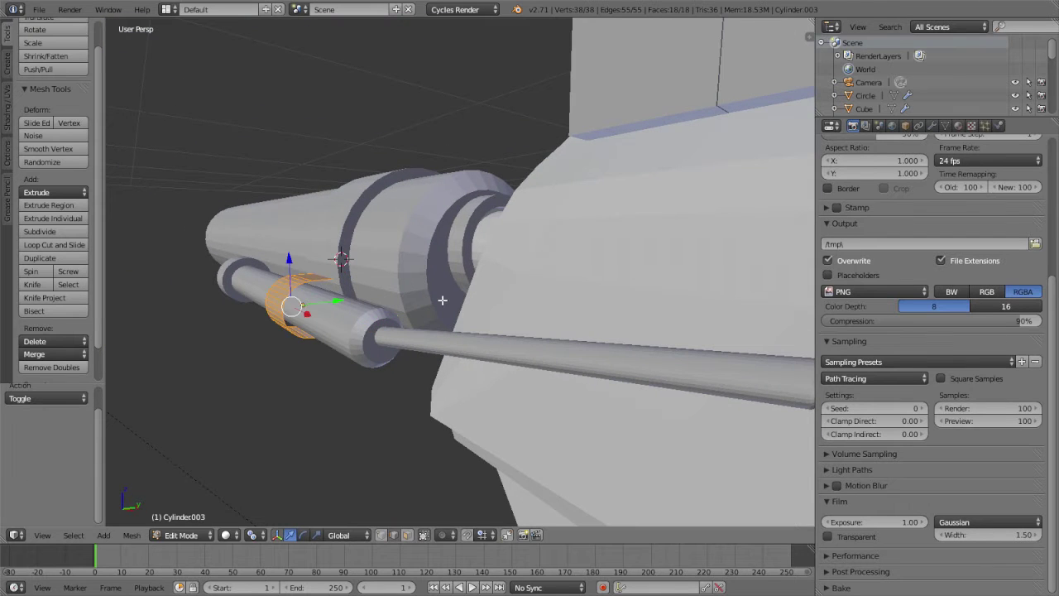
key(KP_4)
key(e)
right_click(442, 300)
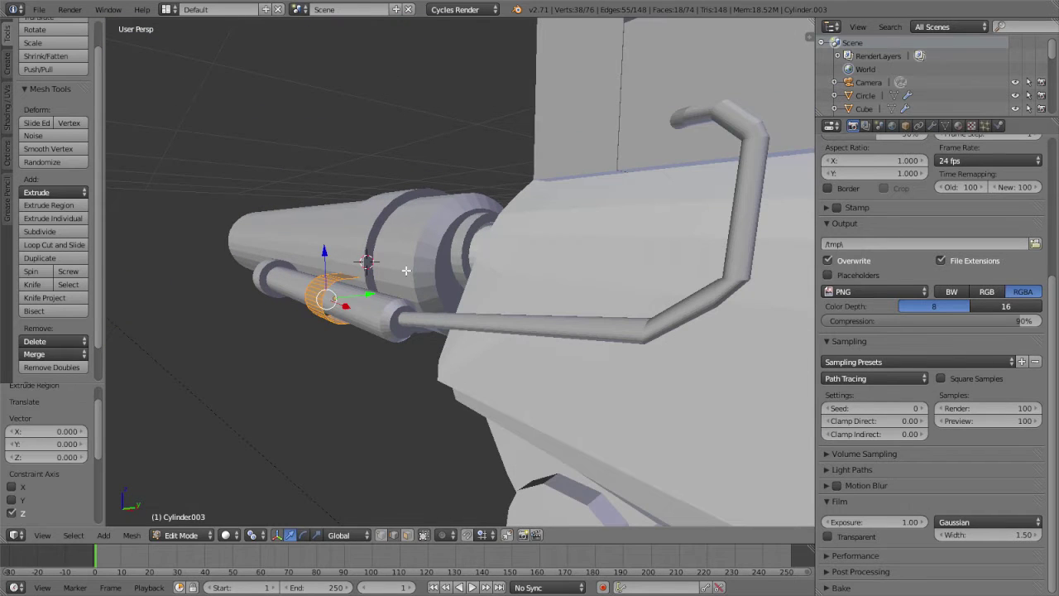
scroll(441, 301, up, 2)
key(s)
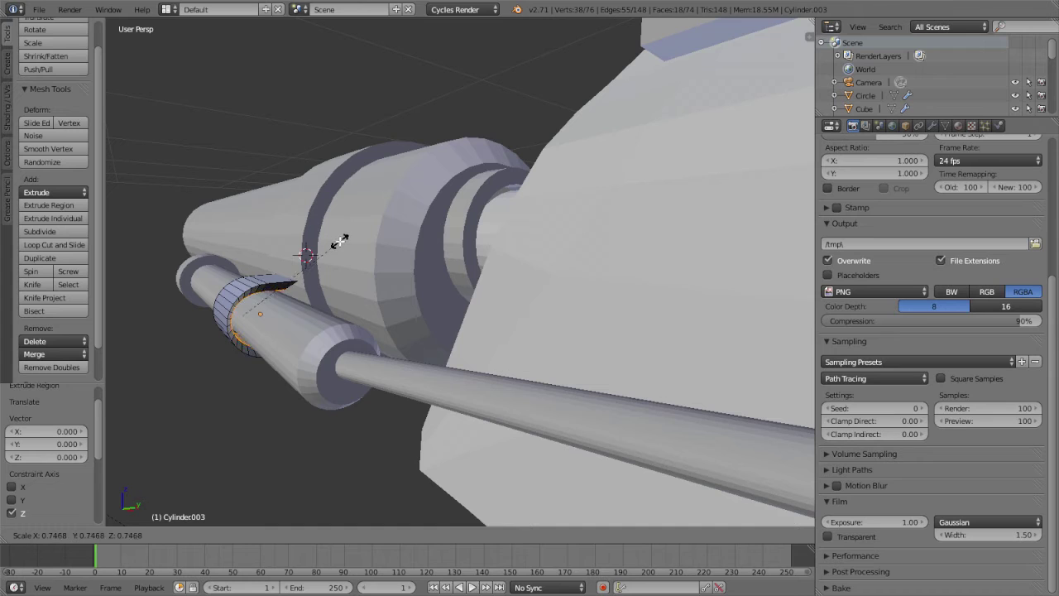
key(y)
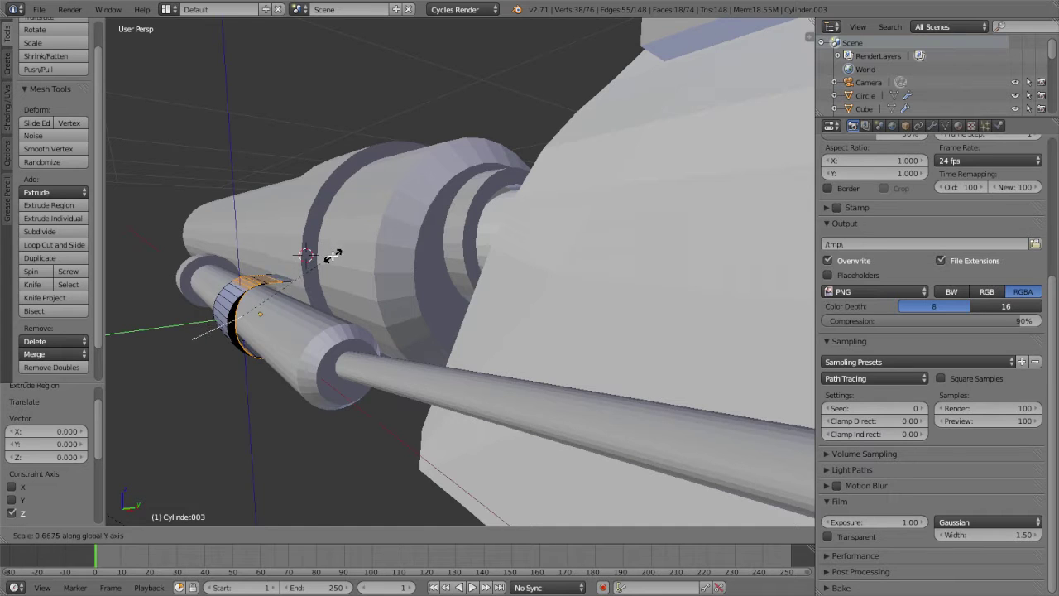
key(Return)
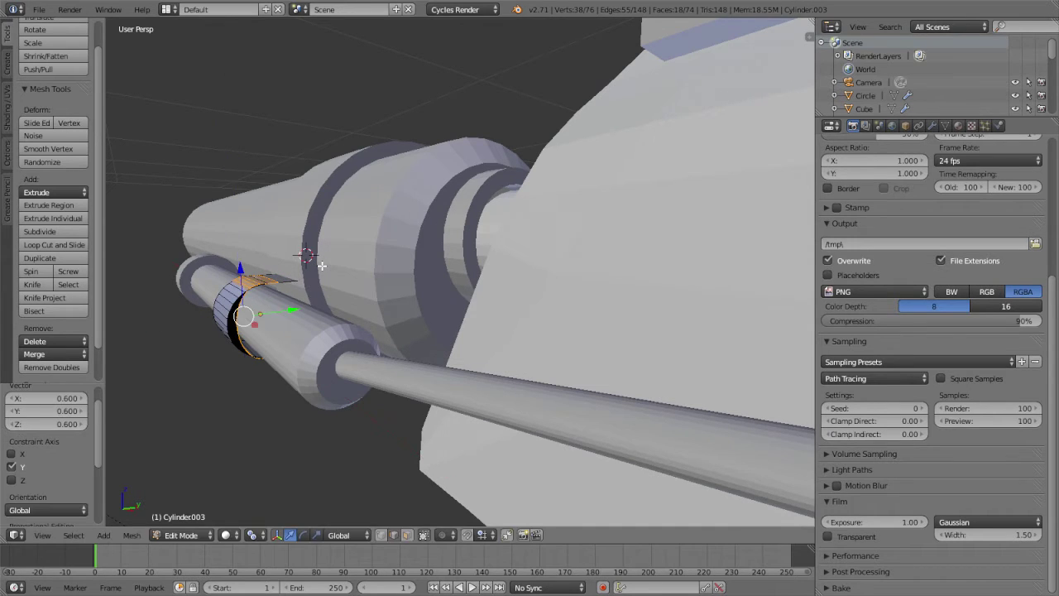
Squash the extrusion to 0.8 along Z.
key(s)
key(y)
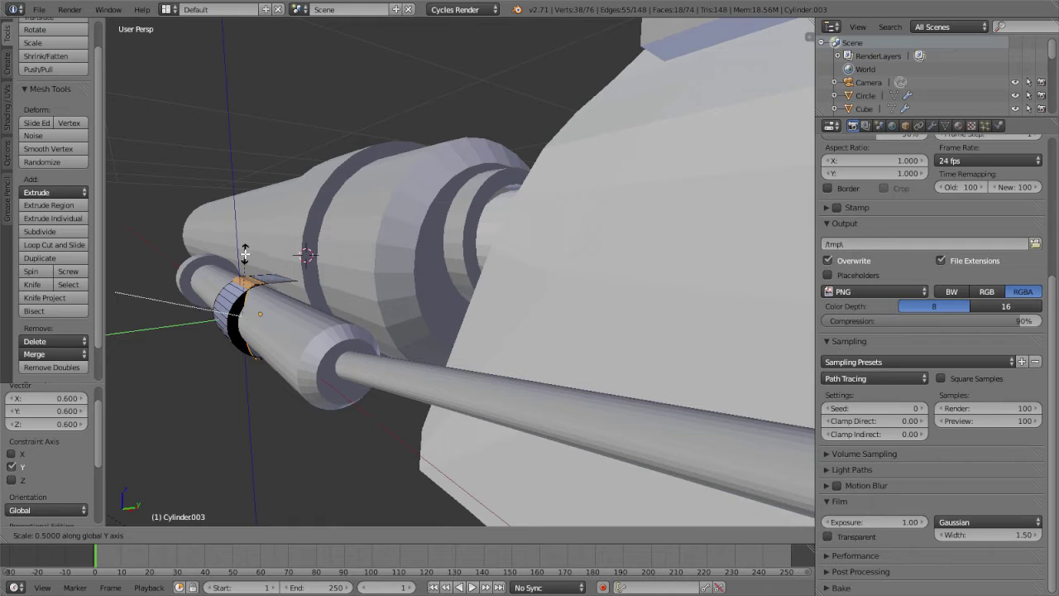
key(z)
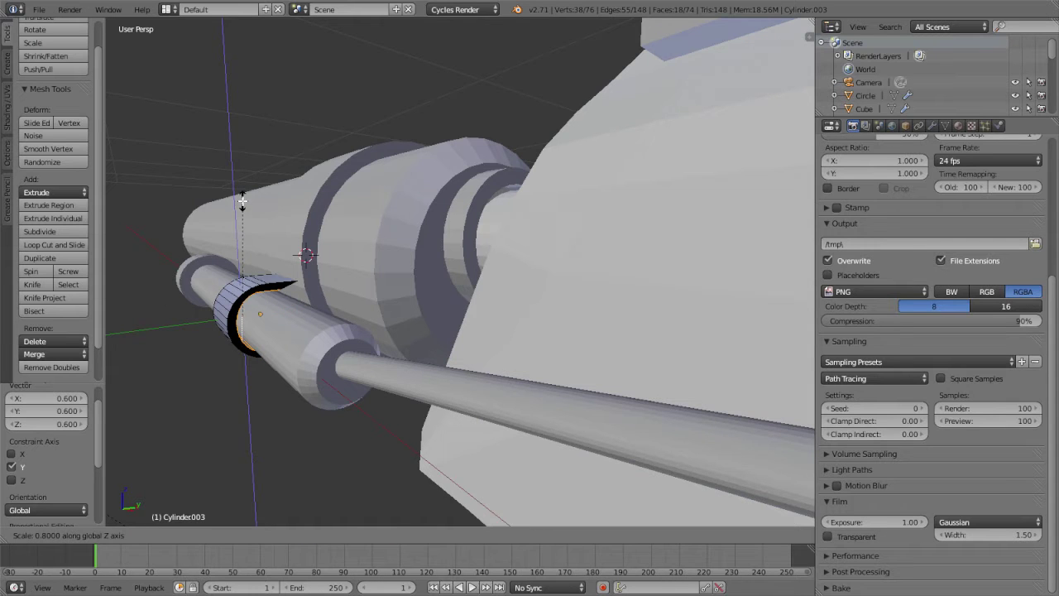
key(Return)
mouse_move(240, 198)
middle_down()
mouse_move(207, 217)
mouse_move(196, 240)
mouse_move(331, 281)
mouse_move(621, 243)
mouse_move(631, 320)
mouse_move(523, 317)
mouse_move(512, 300)
middle_up()
scroll(633, 317, up, 5)
scroll(635, 317, down, 4)
scroll(639, 318, up, 1)
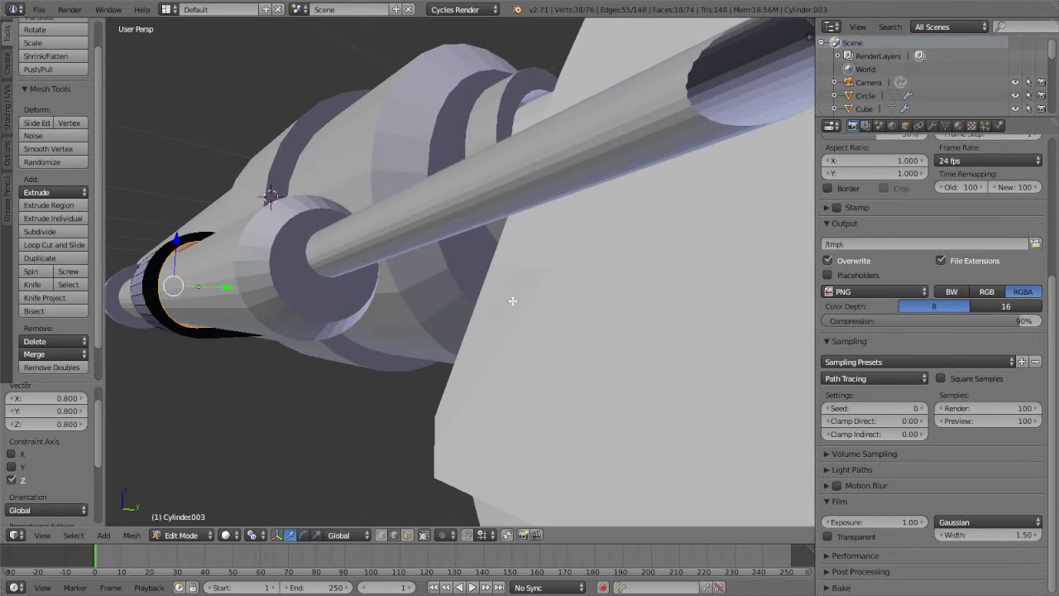
Shrink the extruded rim uniformly to about 0.906 and isolate the piece in Local View.
key(s)
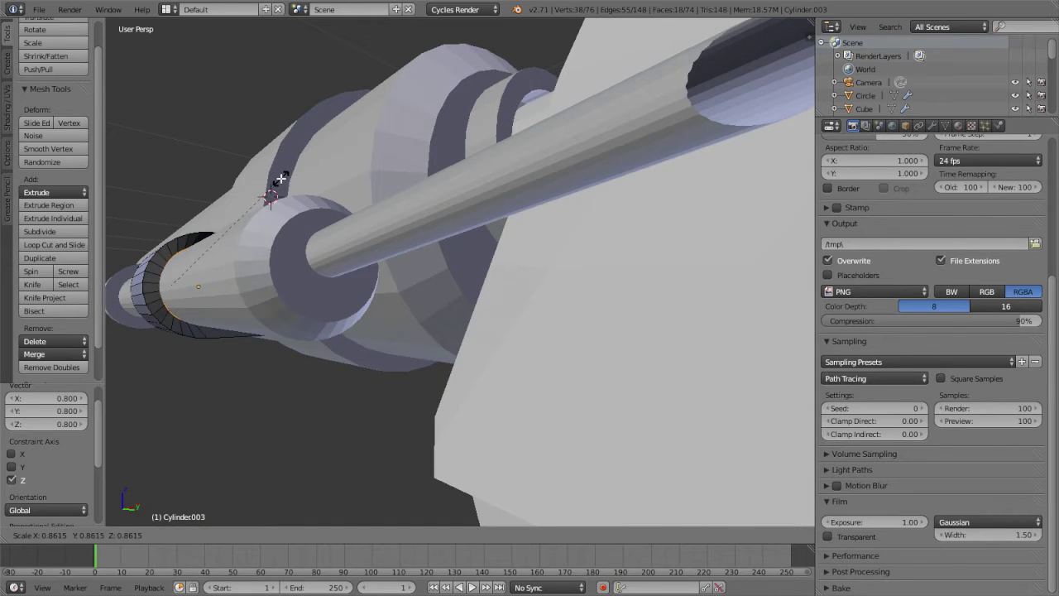
click(287, 172)
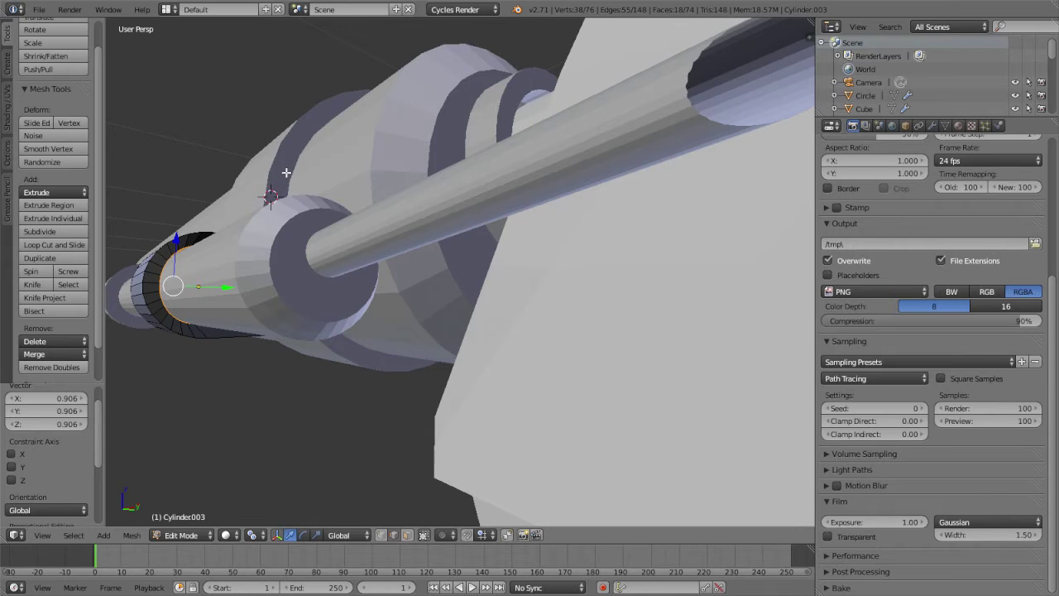
middle_drag(287, 172, 262, 270)
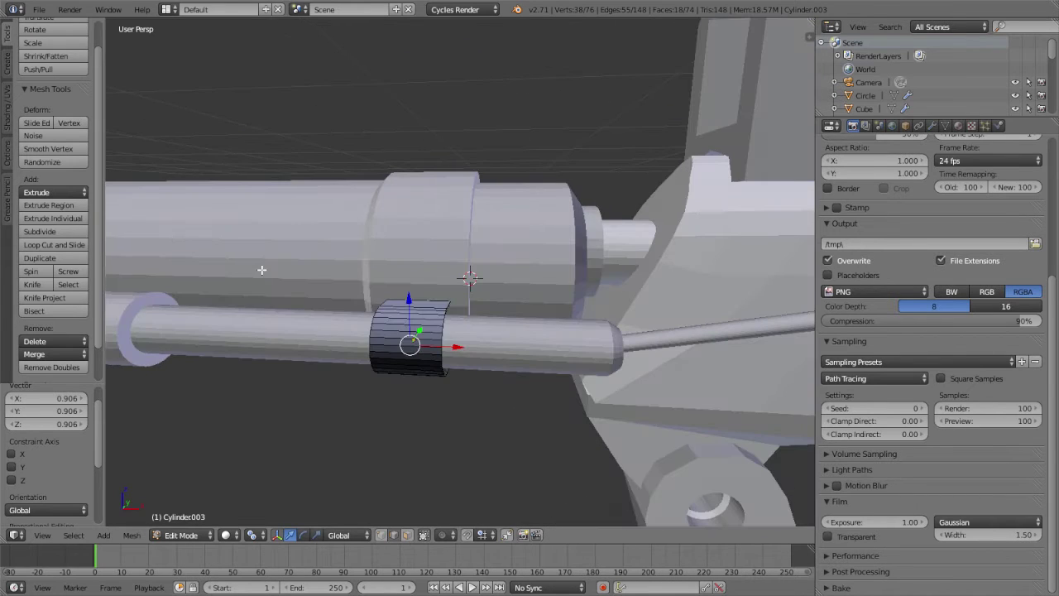
key(g)
right_click(461, 320)
mouse_move(473, 279)
middle_down()
mouse_move(462, 331)
mouse_move(411, 291)
middle_up()
scroll(462, 331, up, 3)
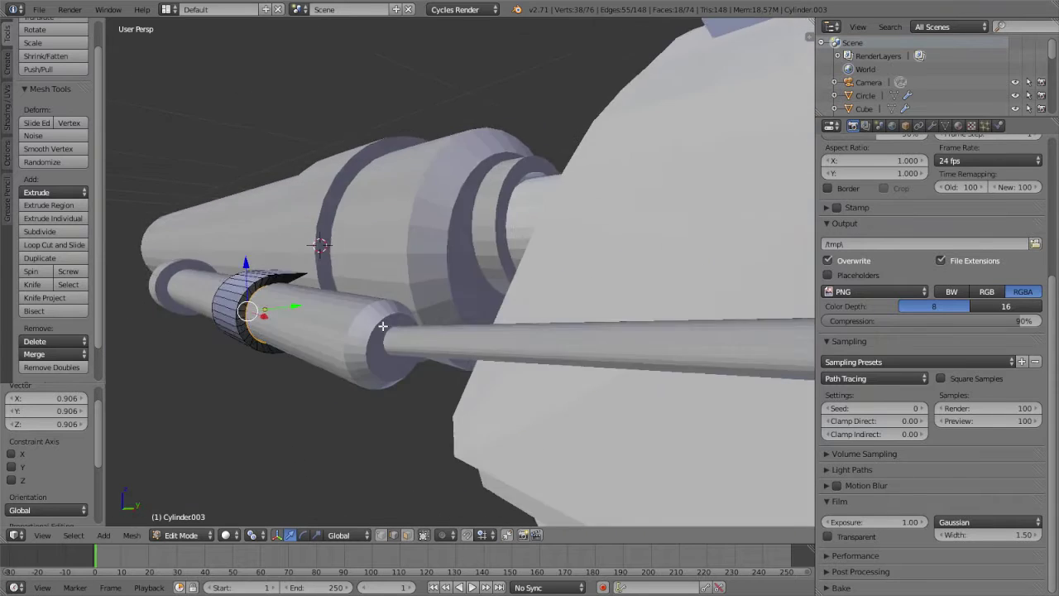
key(KP_Divide)
Select the clamp's top and lower open edges and frame them with the full model visible.
scroll(411, 289, up, 3)
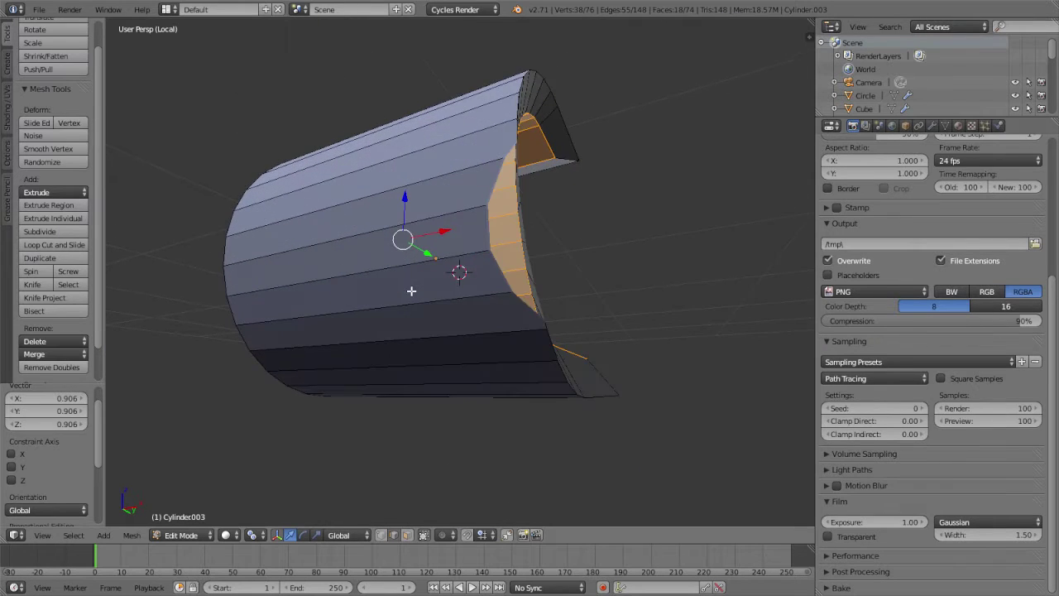
mouse_move(411, 289)
middle_down()
mouse_move(421, 248)
mouse_move(404, 250)
middle_up()
right_click(453, 174)
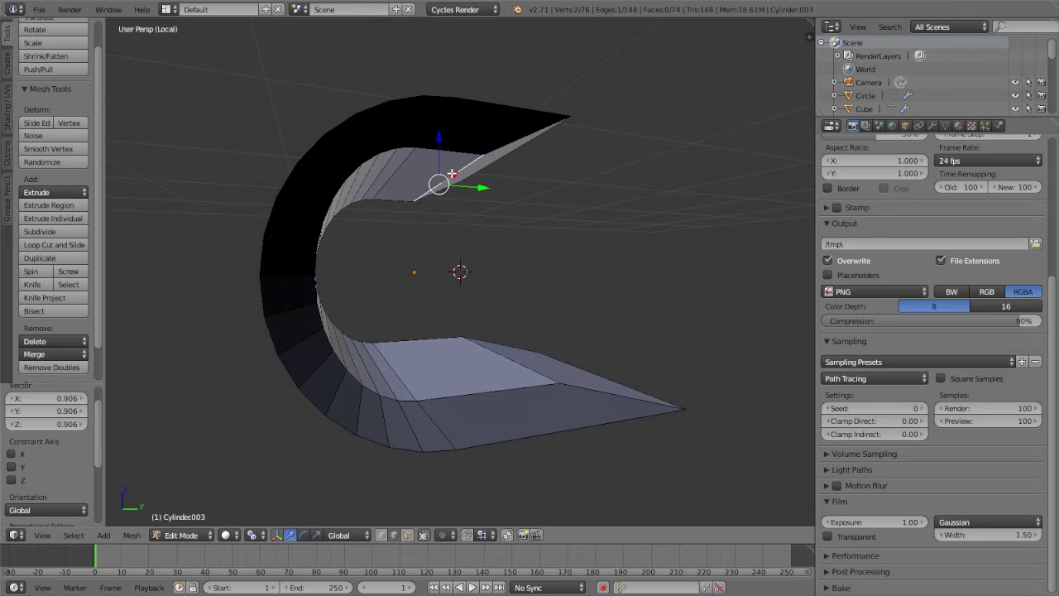
shift+right_click(540, 370)
key(KP_Divide)
middle_drag(557, 326, 279, 317)
key(KP_Decimal)
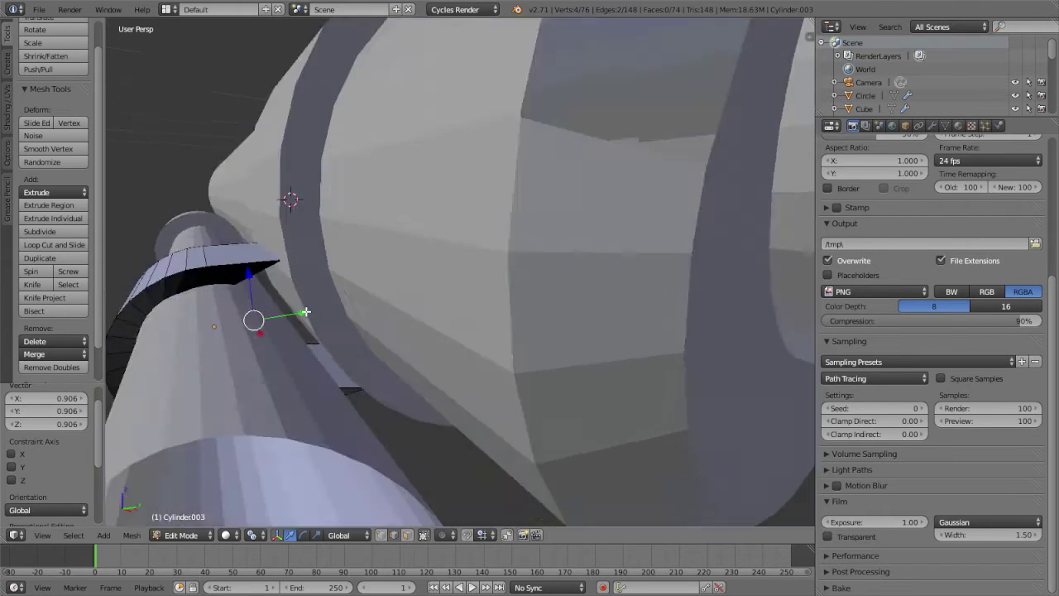
mouse_move(291, 199)
middle_down()
mouse_move(305, 307)
mouse_move(331, 248)
mouse_move(361, 242)
mouse_move(353, 237)
middle_up()
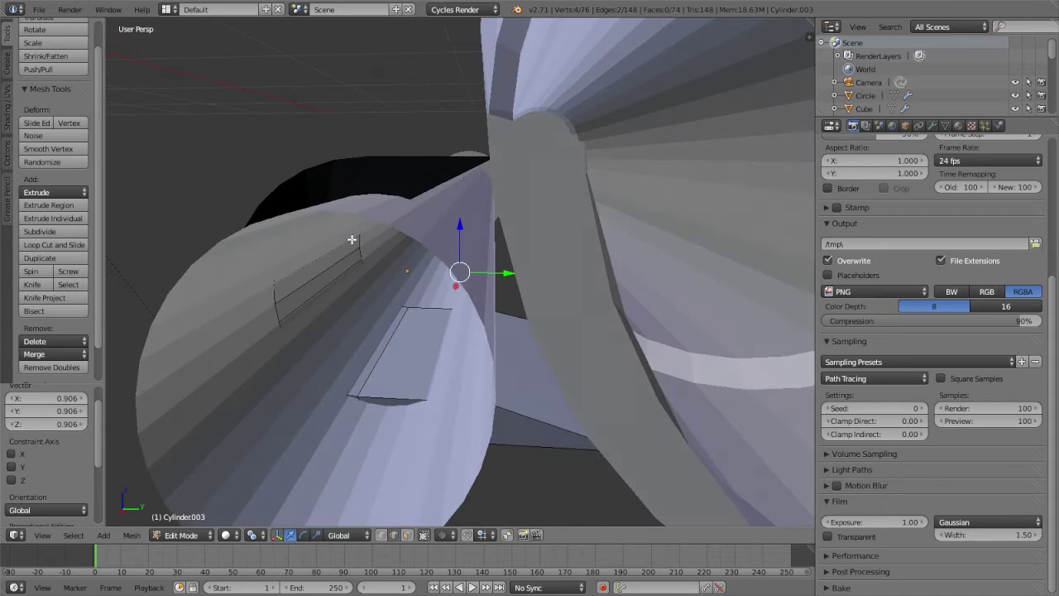
Nudge the two selected edges along Y in two small moves.
key(g)
key(y)
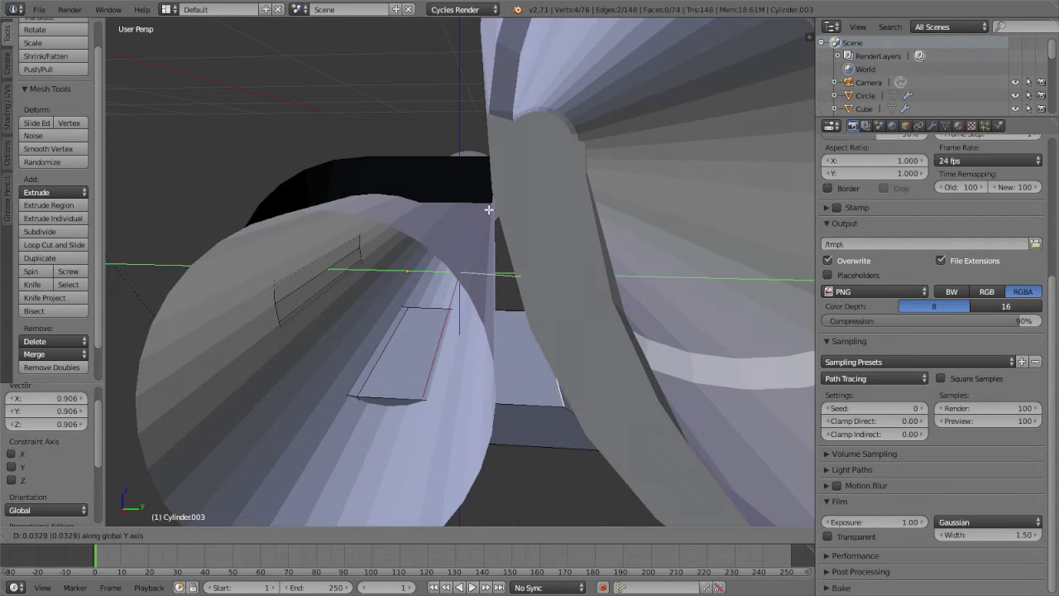
click(493, 208)
middle_drag(493, 208, 499, 208)
key(g)
key(y)
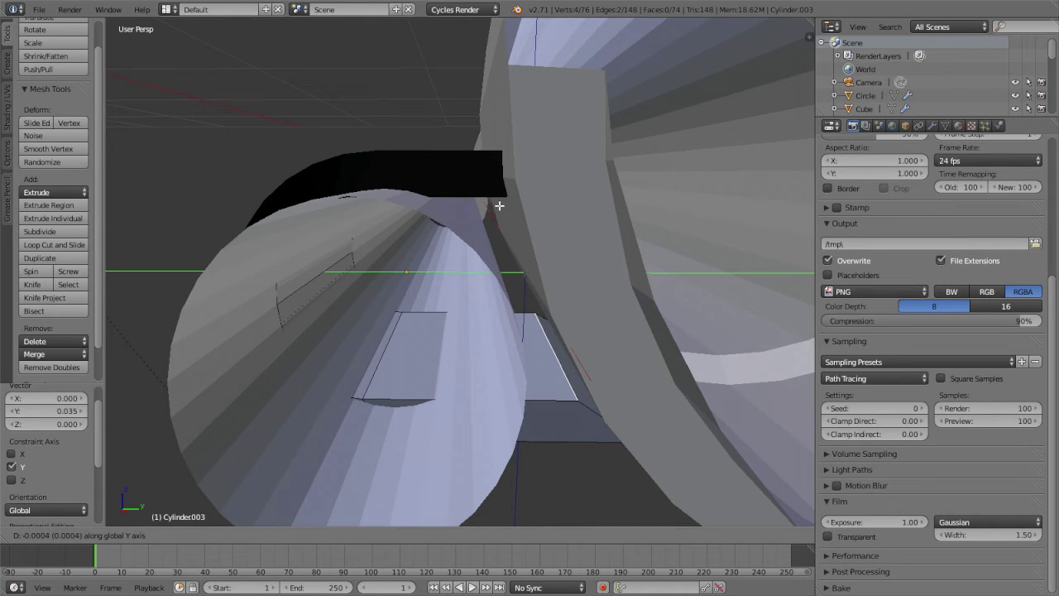
click(496, 207)
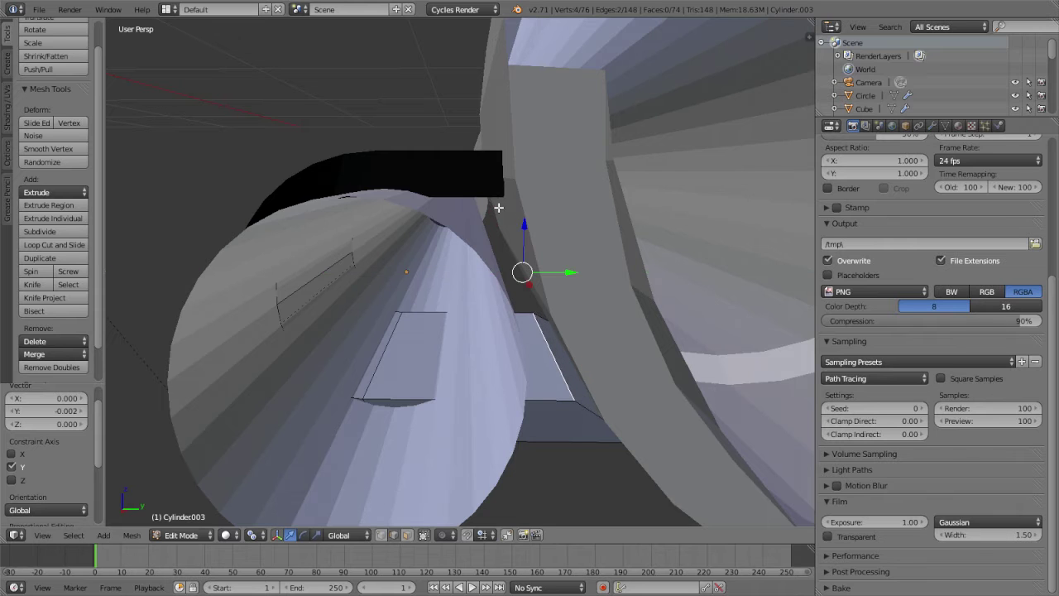
mouse_move(497, 207)
middle_down()
mouse_move(491, 215)
mouse_move(502, 181)
mouse_move(465, 227)
mouse_move(472, 201)
middle_up()
Move the whole clamp mesh along Z and enlarge it to 1.057.
key(a)
key(g)
key(z)
click(465, 223)
key(s)
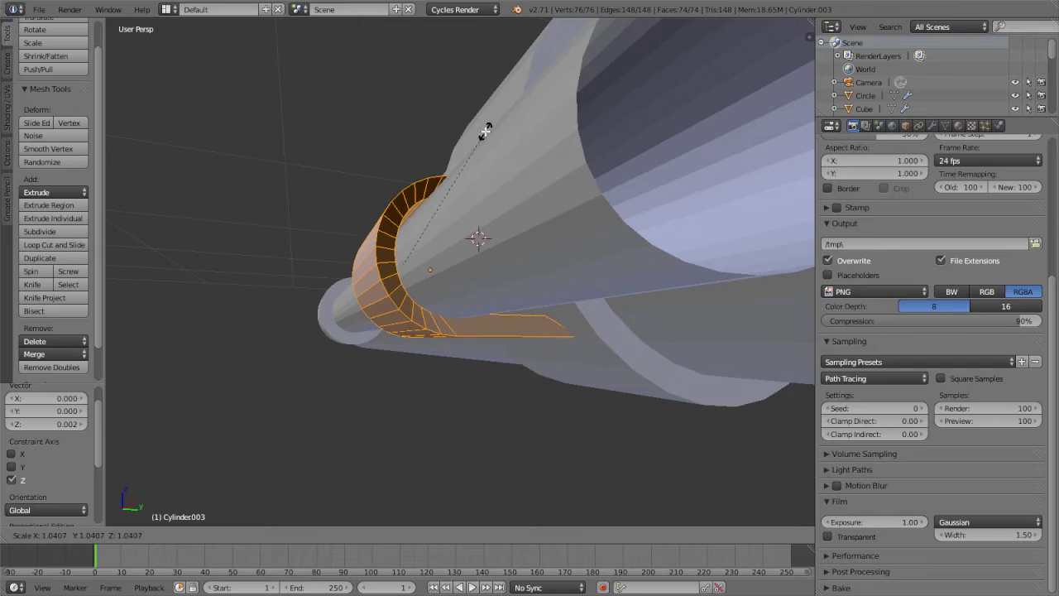
click(485, 132)
Lower the clamp slightly along Z and scale it a little larger.
key(g)
key(z)
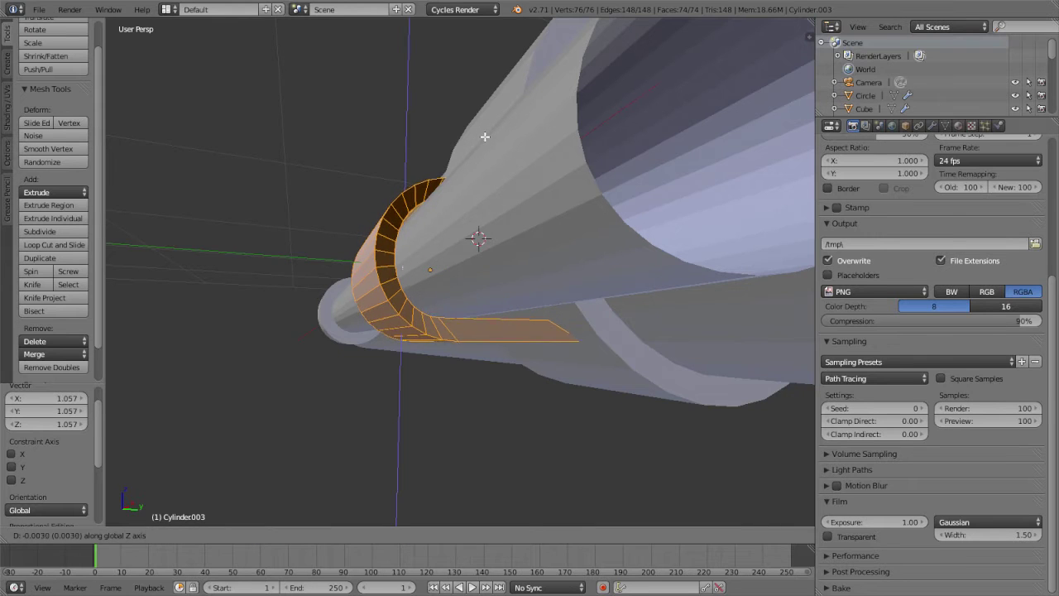
click(485, 135)
middle_drag(485, 135, 470, 178)
key(s)
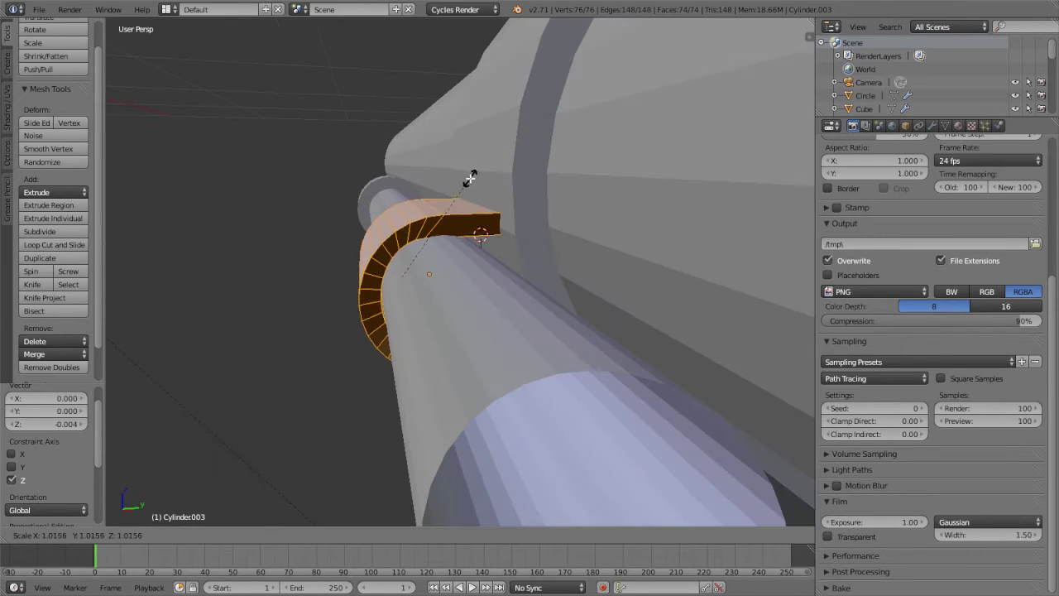
click(472, 172)
key(g)
key(x)
click(472, 173)
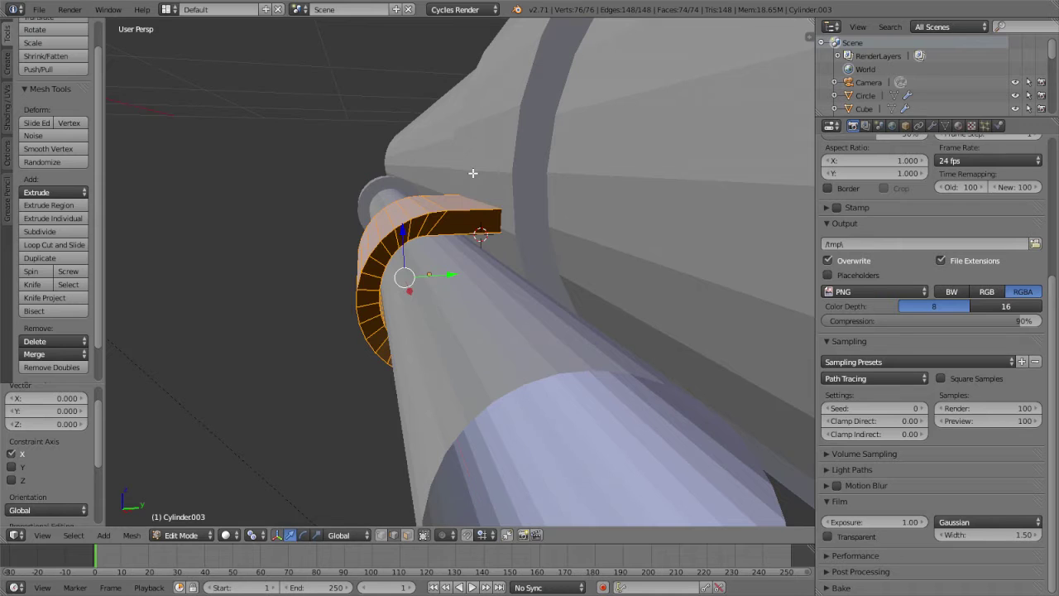
middle_drag(472, 173, 478, 191)
Box-select the clamp tab's vertices in wireframe and shift them along Y.
key(z)
right_click(478, 191)
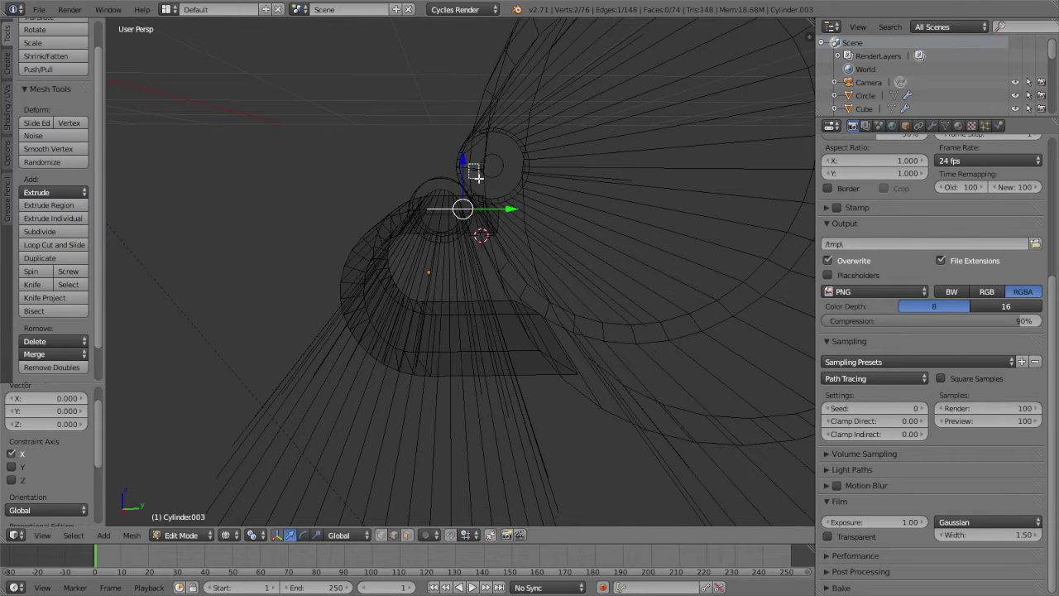
drag(477, 176, 524, 237)
key(z)
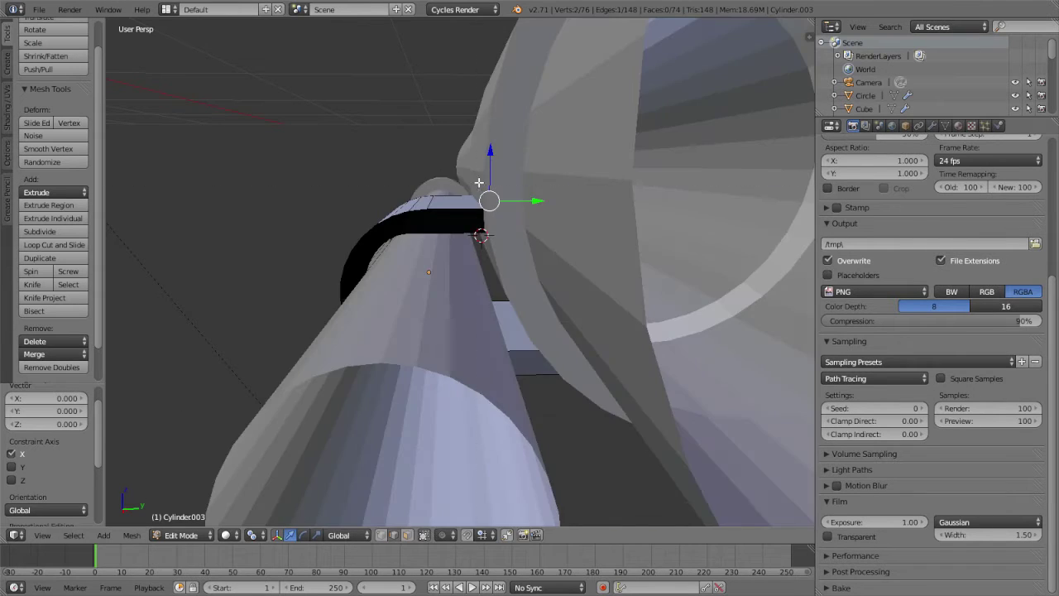
drag(476, 177, 524, 242)
key(z)
key(z)
key(g)
key(y)
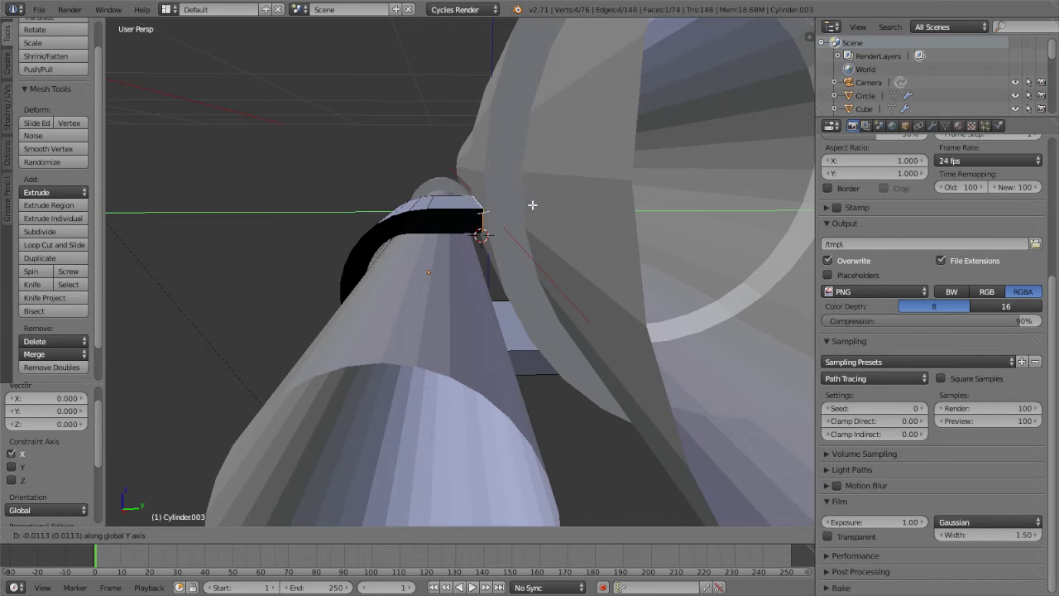
click(532, 204)
Box-select the hidden face beneath the rod in wireframe and move it along Y.
key(z)
key(b)
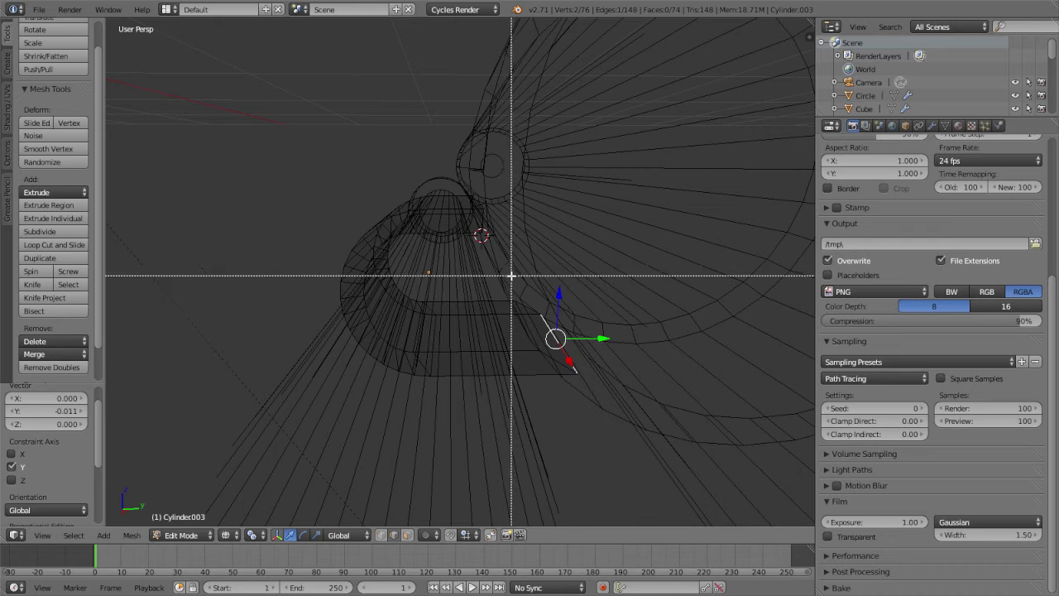
drag(508, 279, 613, 399)
key(g)
key(y)
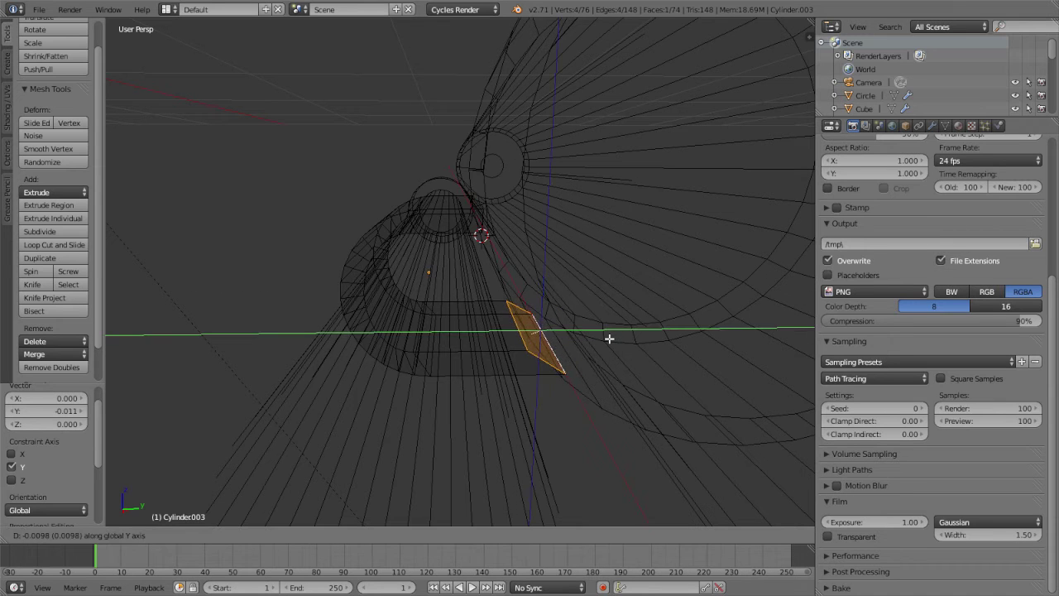
click(610, 338)
key(z)
Viewing from below the barrel, move the clamp tab along Y again.
middle_drag(605, 293, 594, 296)
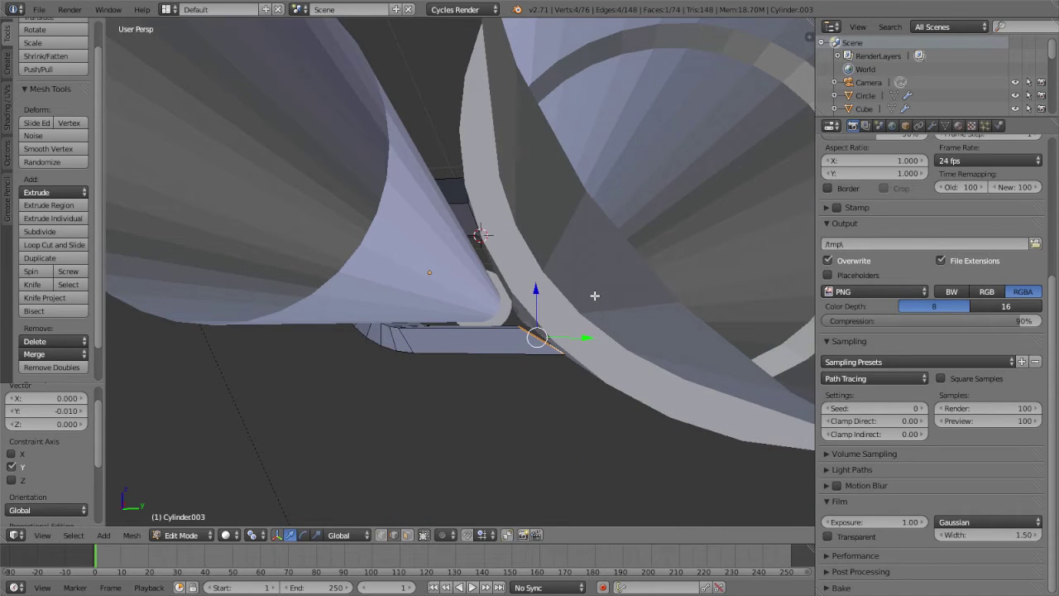
mouse_move(519, 327)
middle_down()
mouse_move(534, 352)
mouse_move(543, 334)
middle_up()
key(g)
key(y)
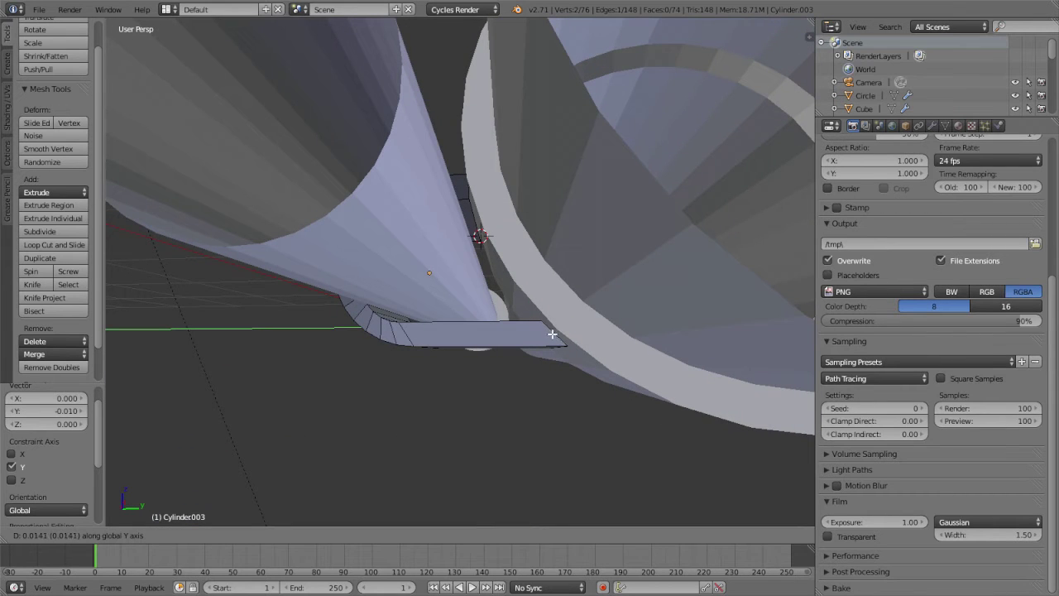
click(551, 334)
mouse_move(551, 334)
middle_down()
mouse_move(598, 378)
mouse_move(668, 394)
mouse_move(654, 364)
mouse_move(491, 378)
mouse_move(551, 323)
mouse_move(693, 378)
mouse_move(714, 350)
mouse_move(697, 359)
mouse_move(675, 319)
mouse_move(695, 331)
middle_up()
In Object Mode, shrink the clamp to 0.964 and shift it 0.003 along Y.
key(Tab)
scroll(577, 381, down, 3)
scroll(697, 359, up, 2)
key(s)
click(628, 199)
mouse_move(629, 205)
middle_down()
mouse_move(364, 214)
mouse_move(501, 203)
mouse_move(723, 365)
mouse_move(615, 350)
mouse_move(697, 371)
middle_up()
key(g)
key(y)
click(372, 197)
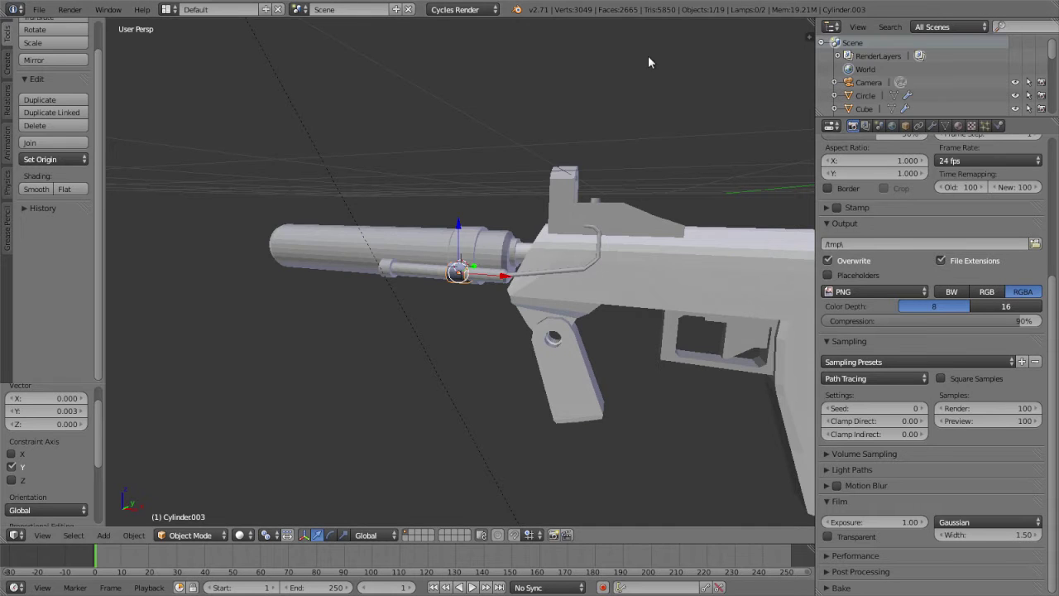
Switch to Front Ortho with solid shading and frame the whole gun over the blueprint.
scroll(641, 329, up, 2)
mouse_move(641, 330)
middle_down()
mouse_move(719, 273)
mouse_move(534, 276)
mouse_move(514, 266)
mouse_move(487, 297)
middle_up()
scroll(506, 263, down, 3)
key(KP_1)
key(KP_5)
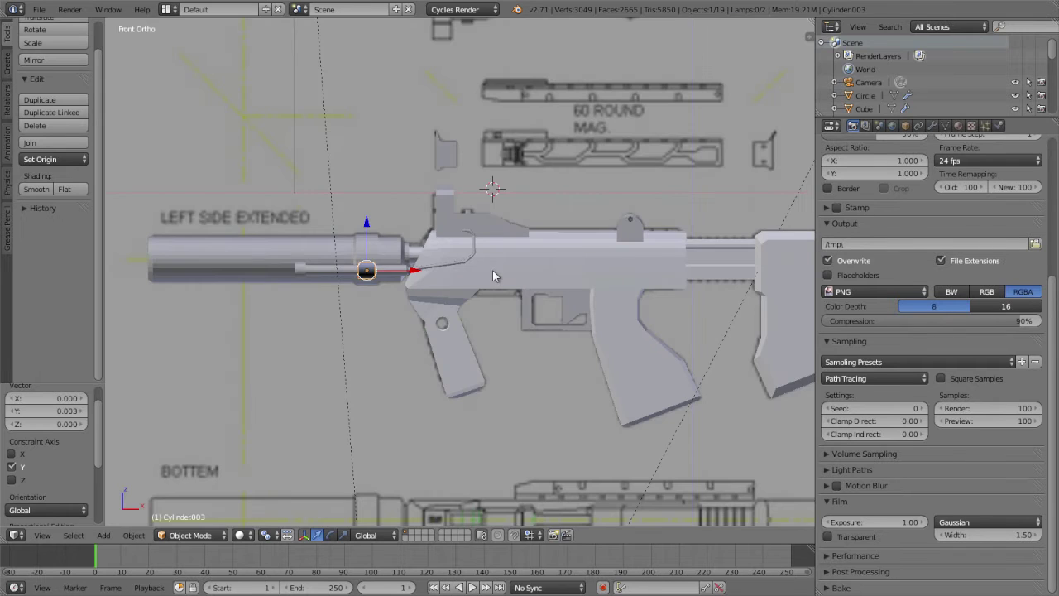
scroll(494, 275, down, 3)
key(z)
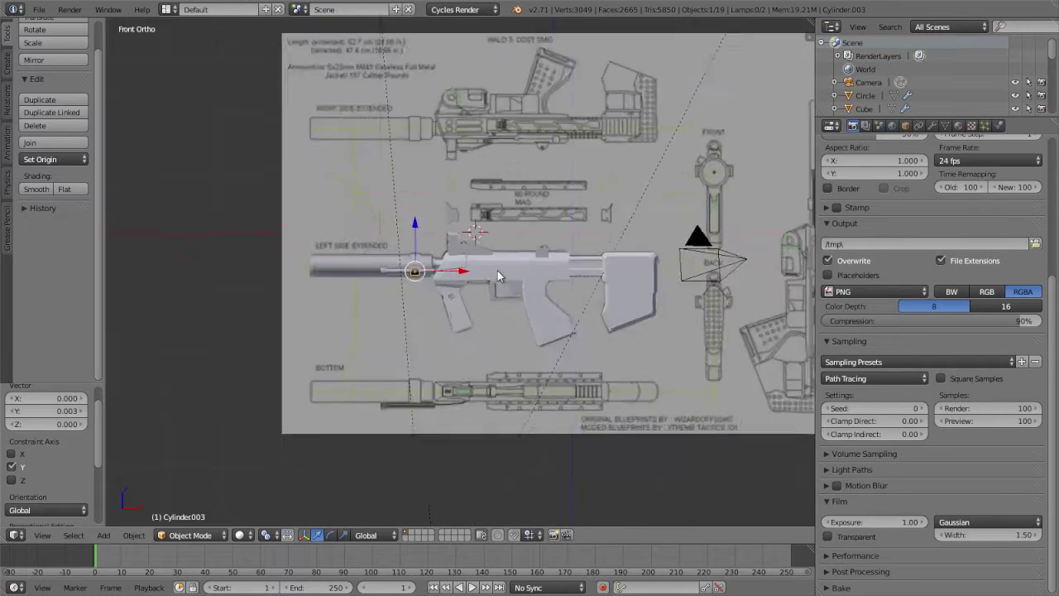
scroll(496, 272, up, 2)
scroll(504, 277, up, 1)
shift+middle_drag(504, 277, 417, 265)
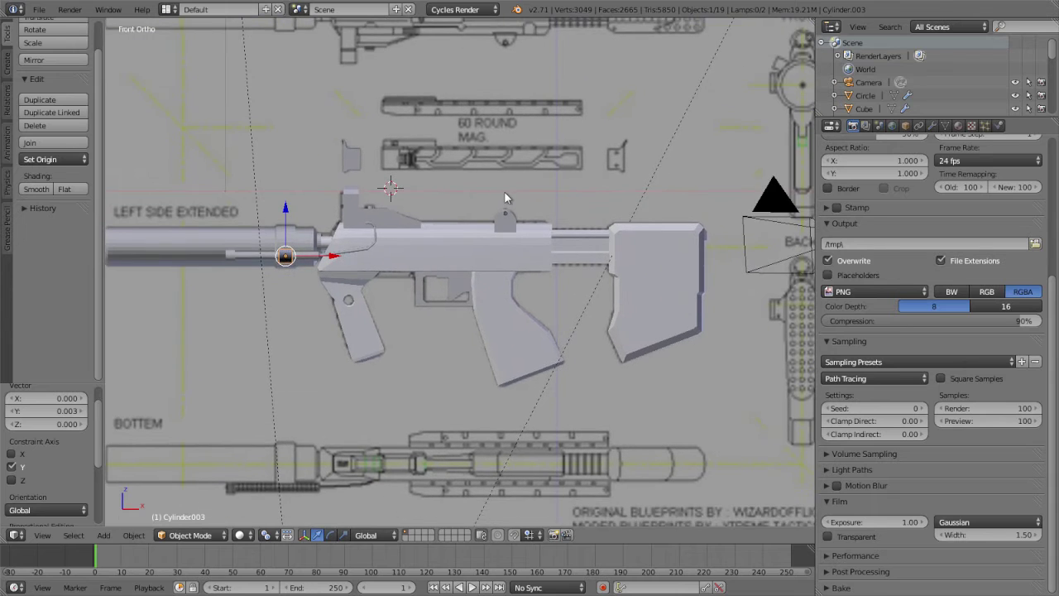
scroll(416, 296, up, 3)
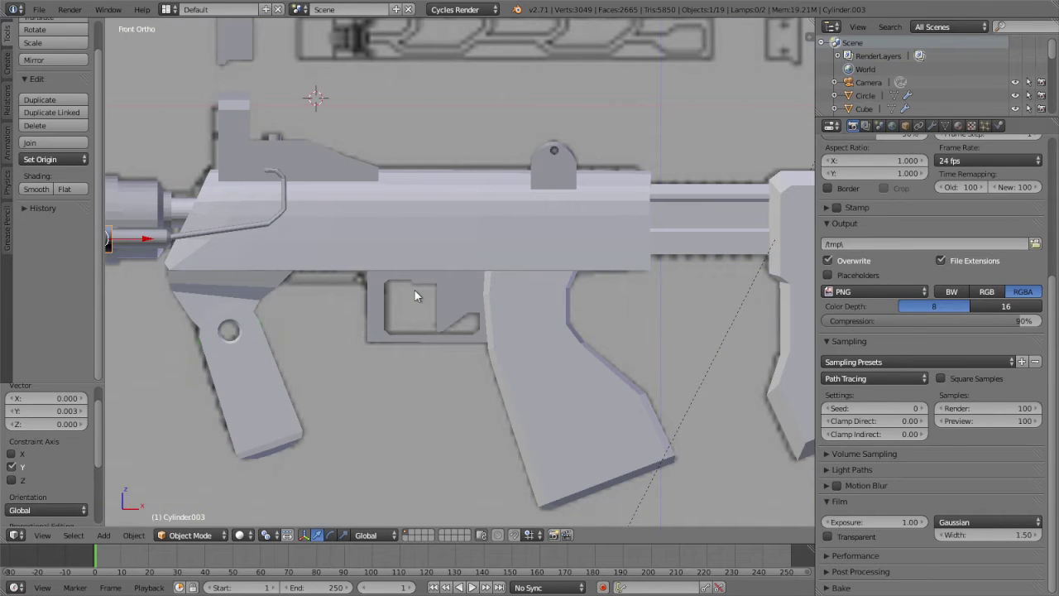
scroll(416, 296, down, 3)
scroll(528, 269, down, 3)
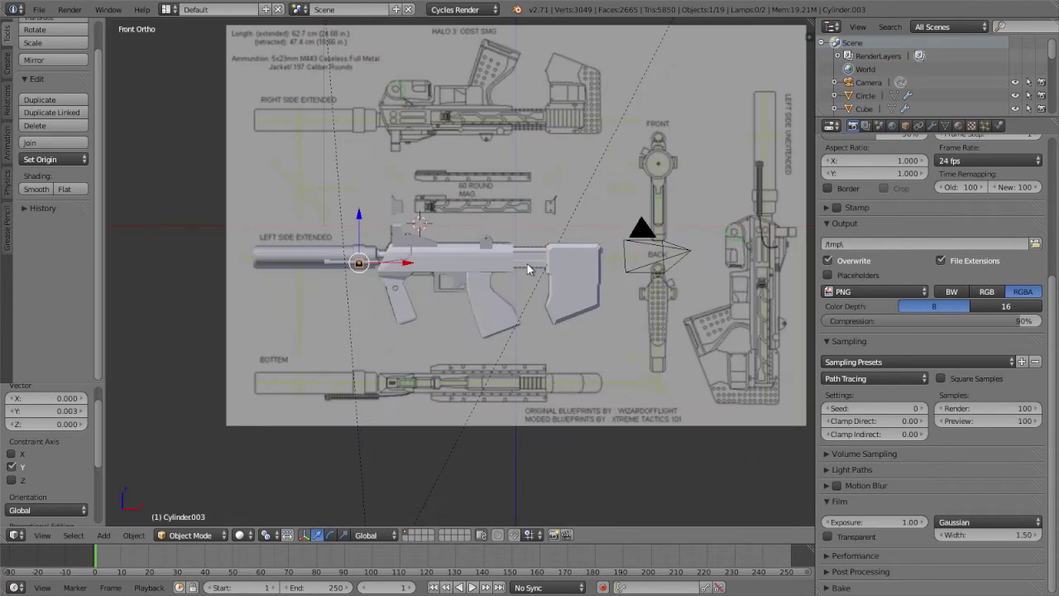
Select Cube.010 and frame it in the right side view.
right_click(395, 206)
scroll(394, 202, up, 2)
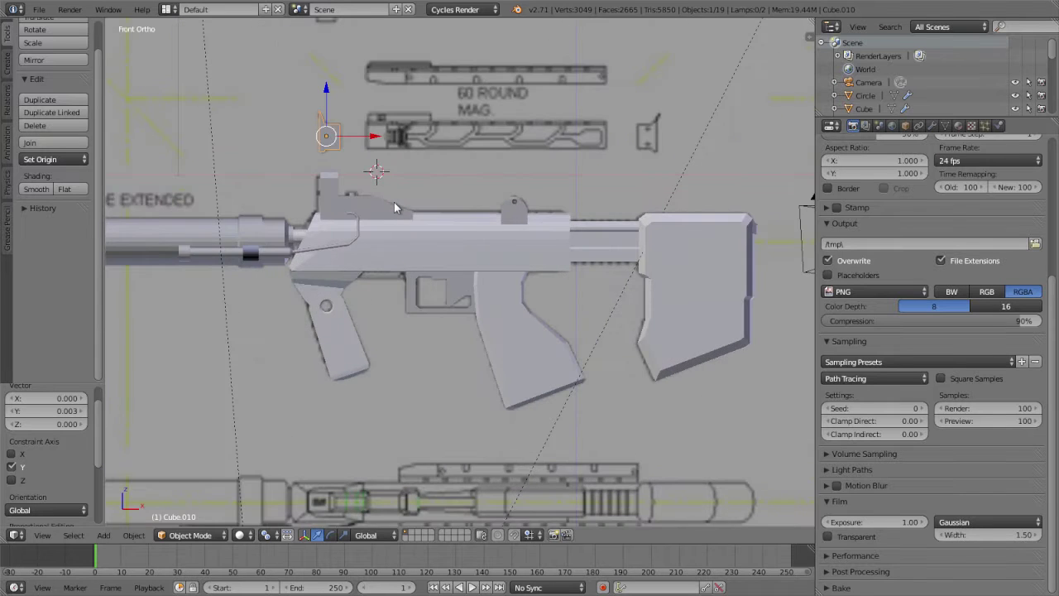
scroll(393, 202, down, 2)
scroll(396, 206, up, 2)
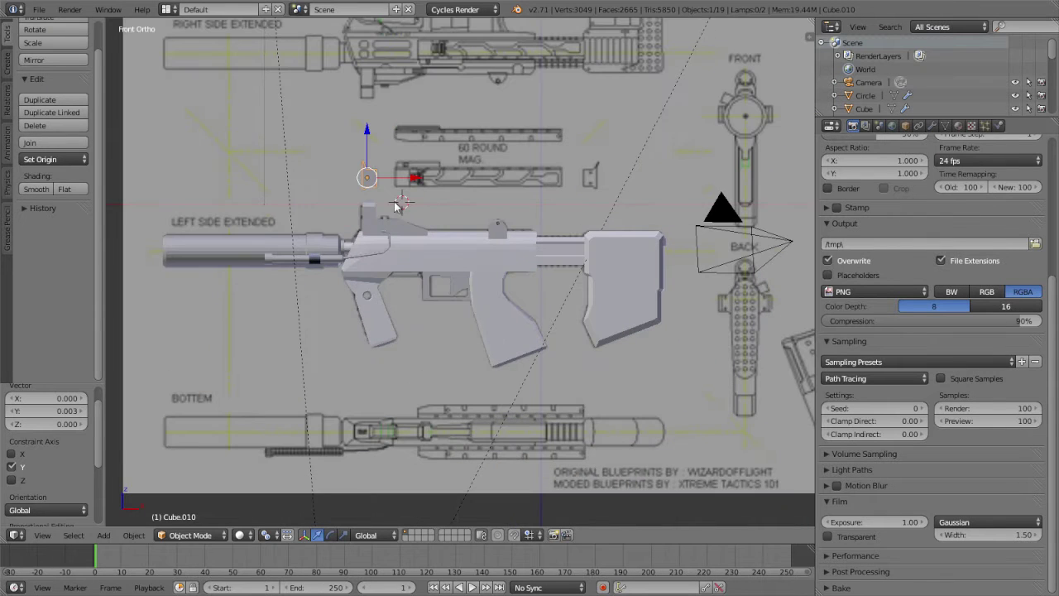
scroll(483, 288, up, 3)
scroll(509, 366, down, 1)
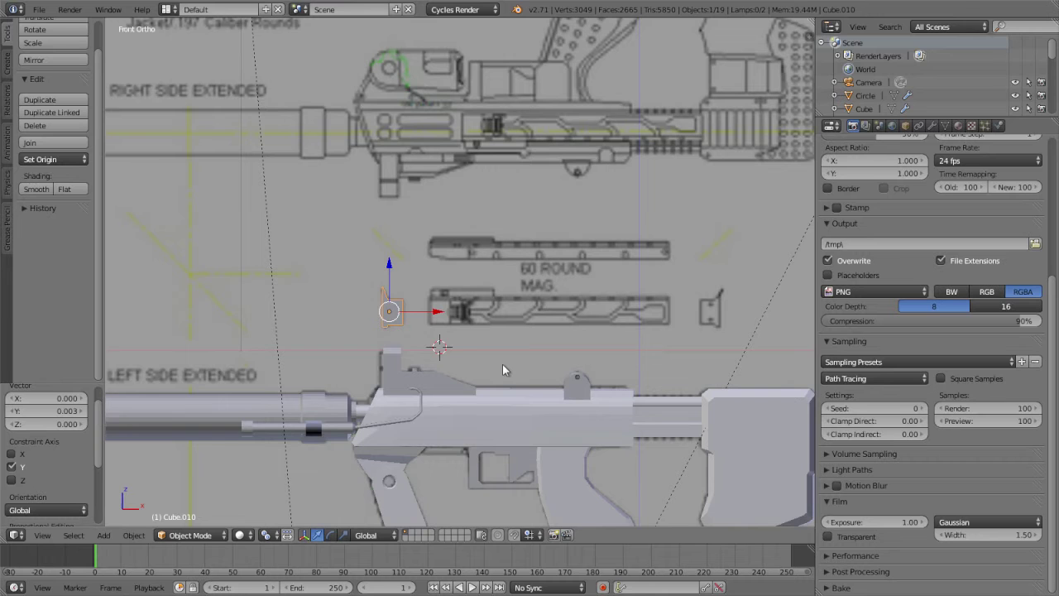
key(KP_3)
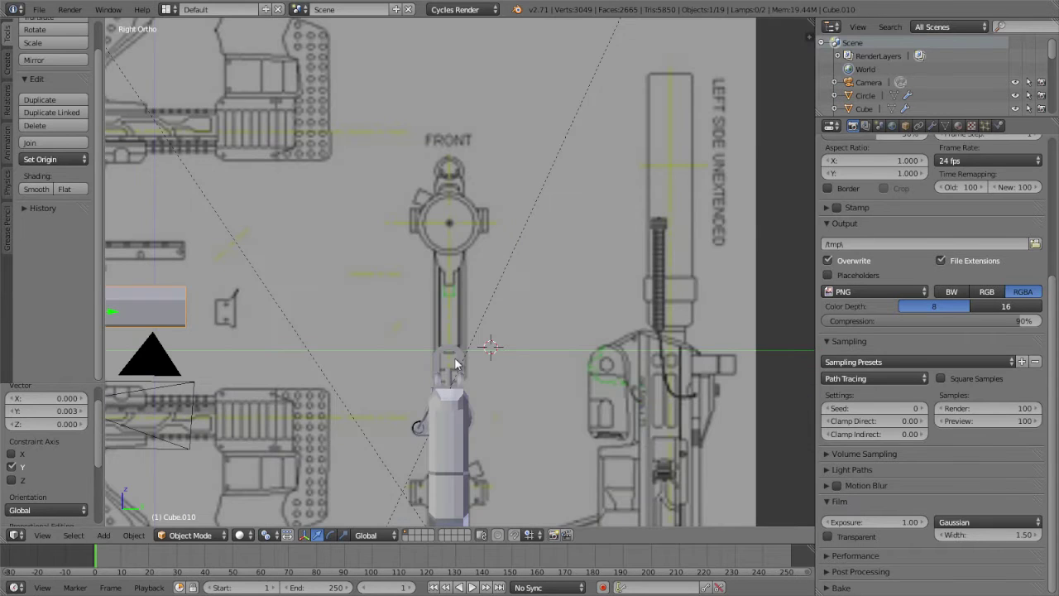
key(KP_Decimal)
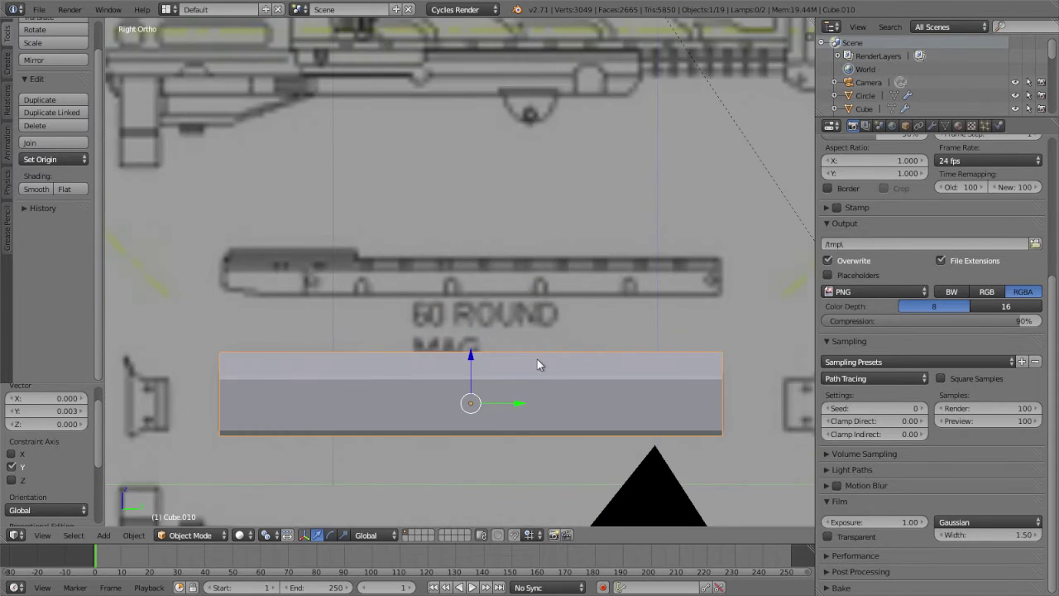
Check the box in wireframe against the magazine drawing, then return to front orthographic view.
scroll(537, 359, down, 3)
scroll(537, 359, down, 1)
key(z)
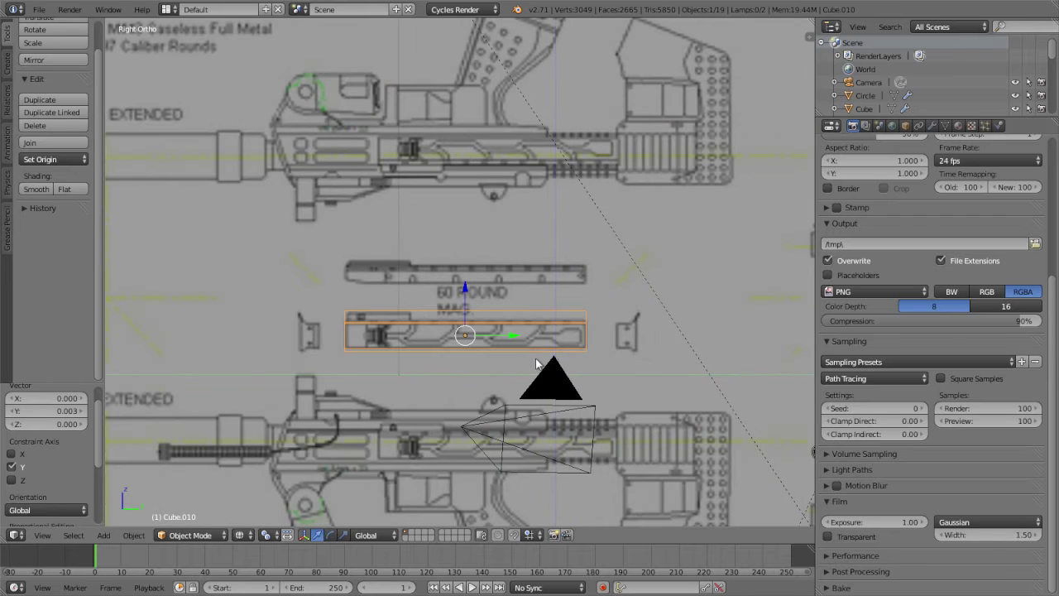
scroll(529, 357, up, 1)
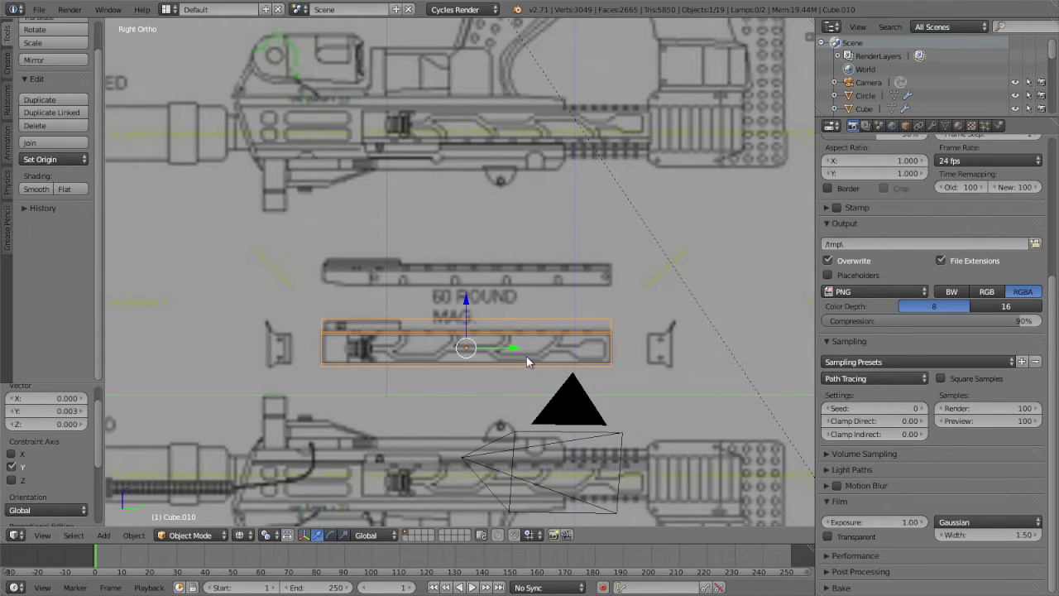
key(Tab)
key(Tab)
scroll(499, 346, down, 2)
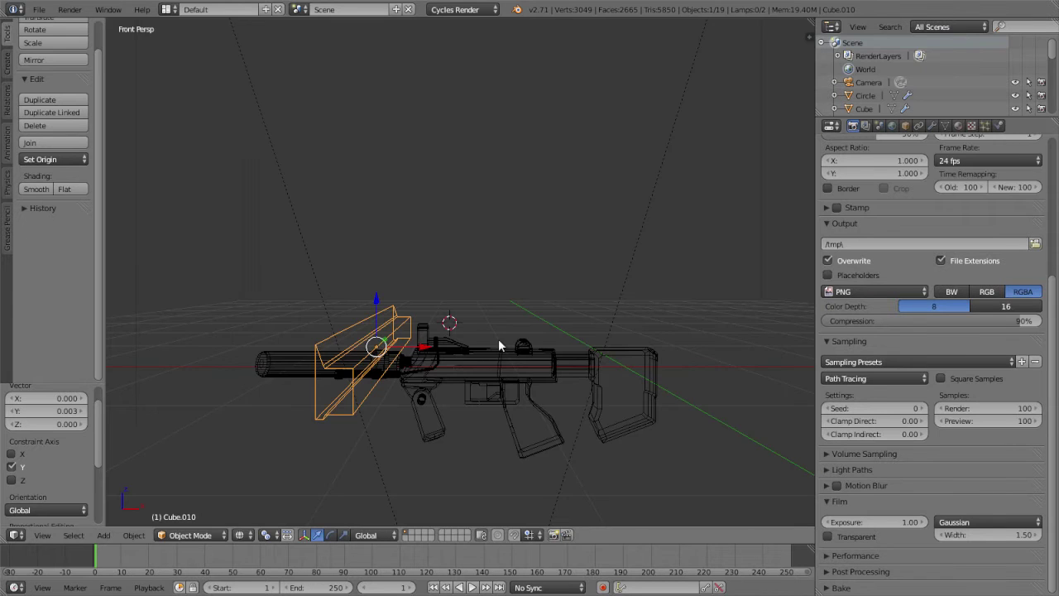
mouse_move(498, 338)
middle_down()
mouse_move(386, 402)
mouse_move(340, 350)
mouse_move(526, 367)
middle_up()
key(KP_1)
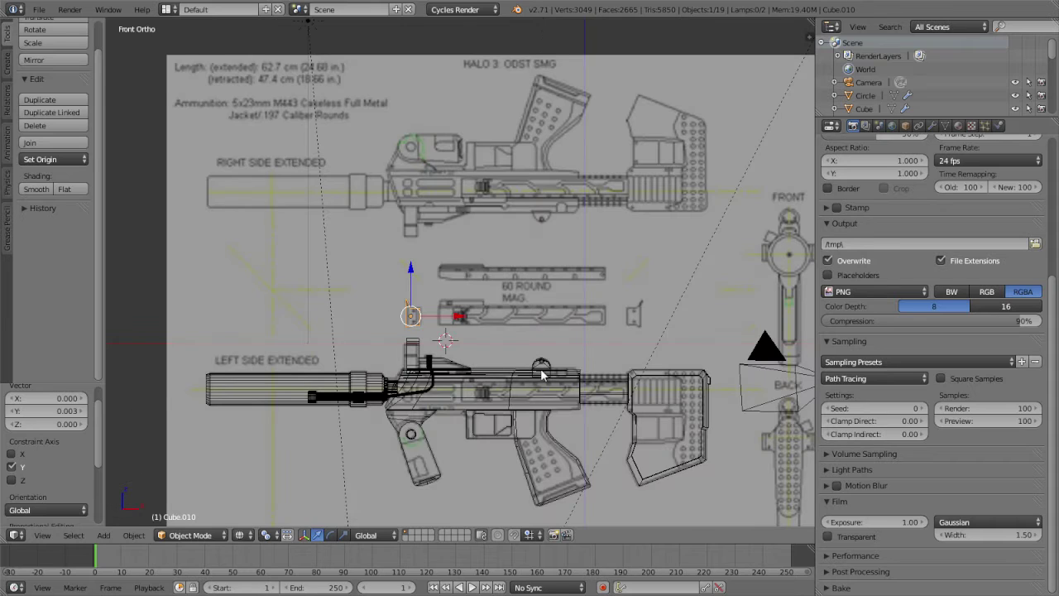
In right side view, enter Edit Mode on Cube.010 and select its top-right corner vertex.
key(KP_3)
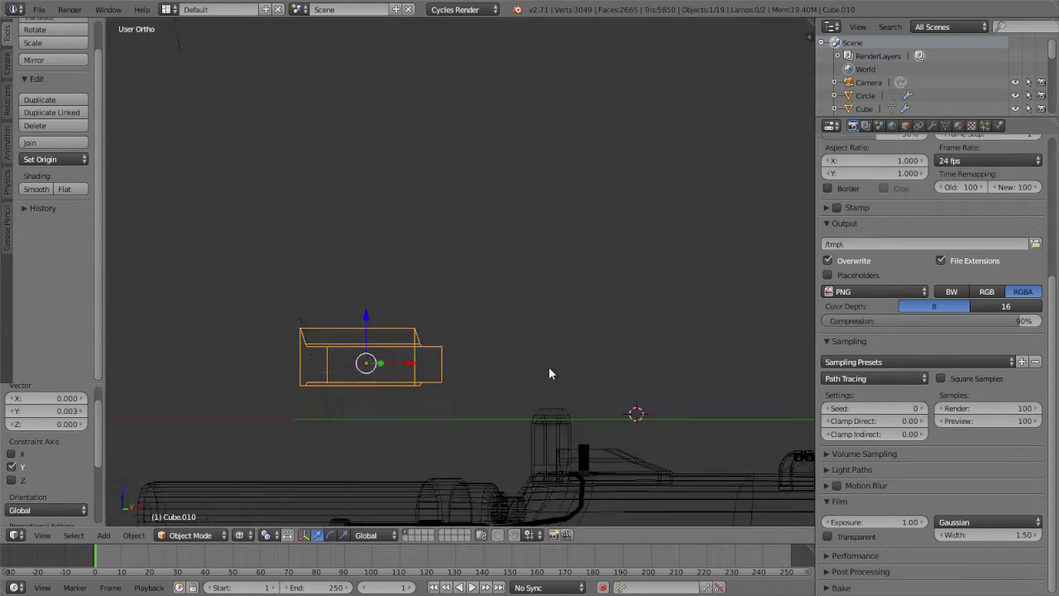
key(Tab)
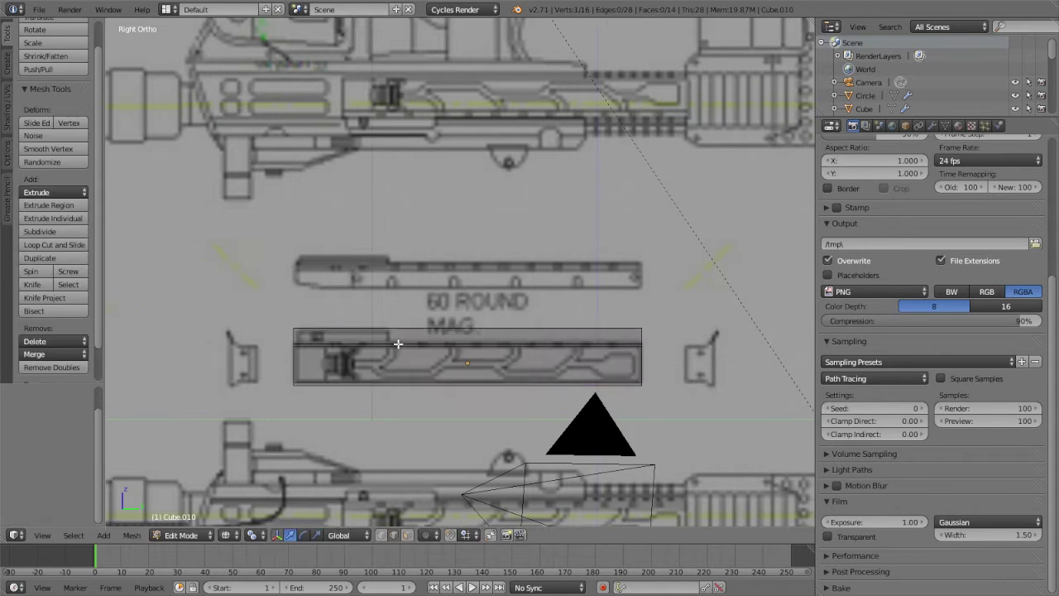
click(379, 533)
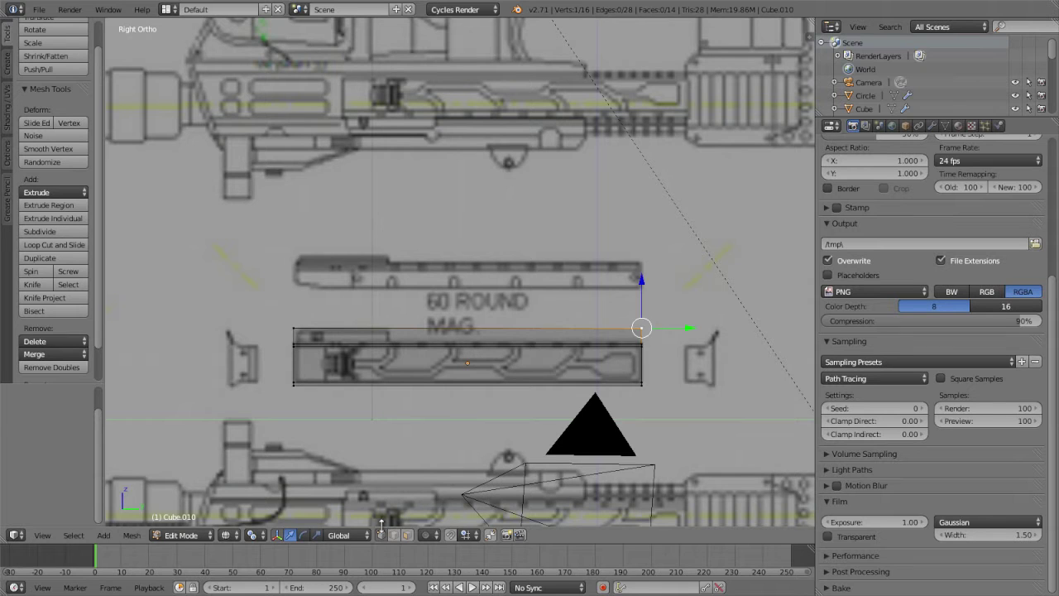
scroll(380, 474, up, 2)
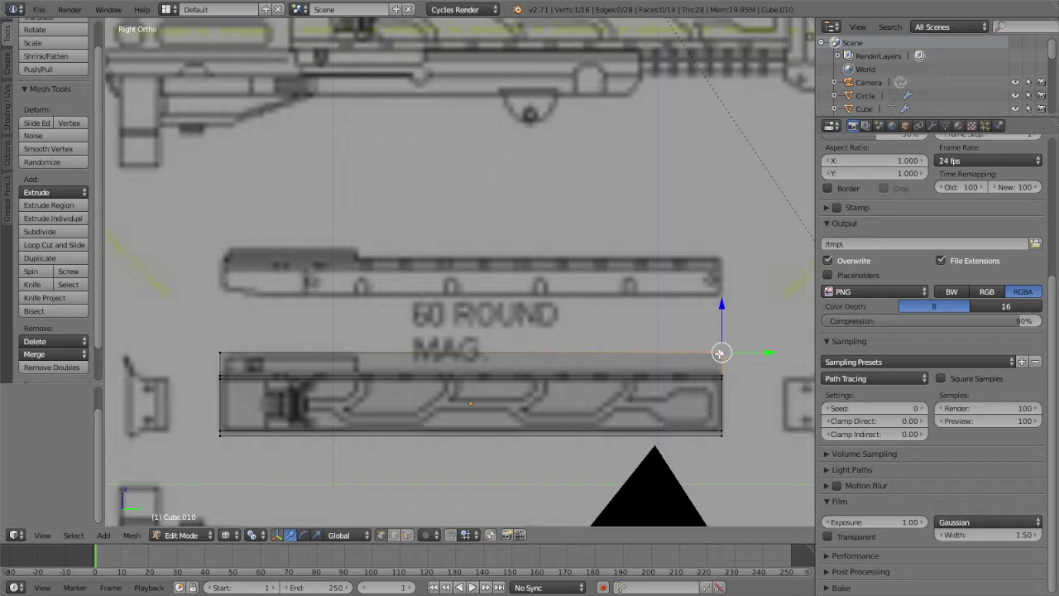
key(g)
right_click(424, 324)
Inspect the box mesh in perspective with solid shading, toggling out of and back into Edit Mode.
mouse_move(424, 325)
middle_down()
mouse_move(532, 350)
mouse_move(466, 358)
middle_up()
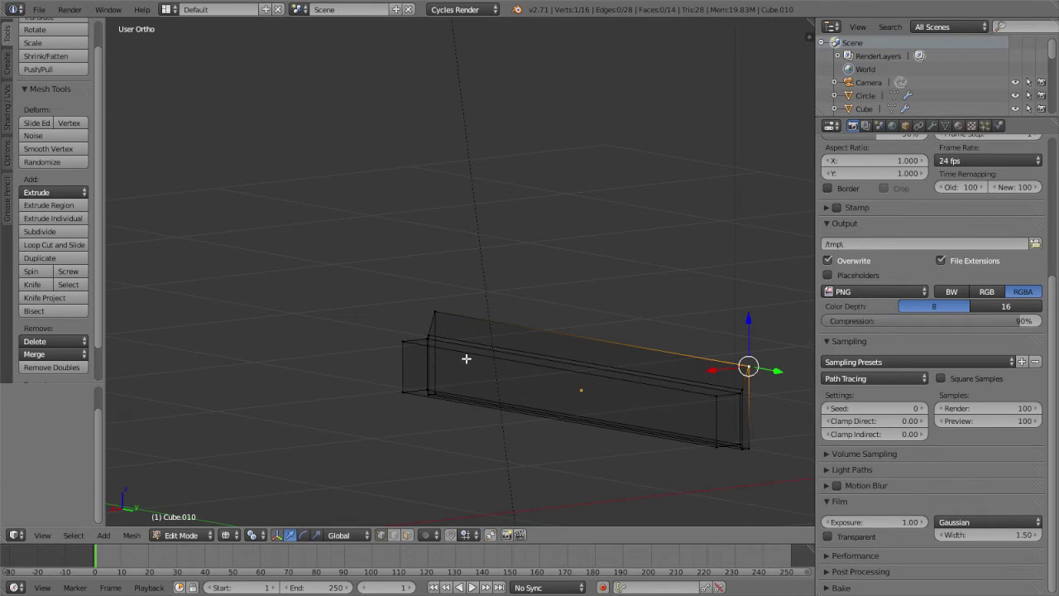
key(KP_5)
key(z)
scroll(466, 358, down, 4)
key(Tab)
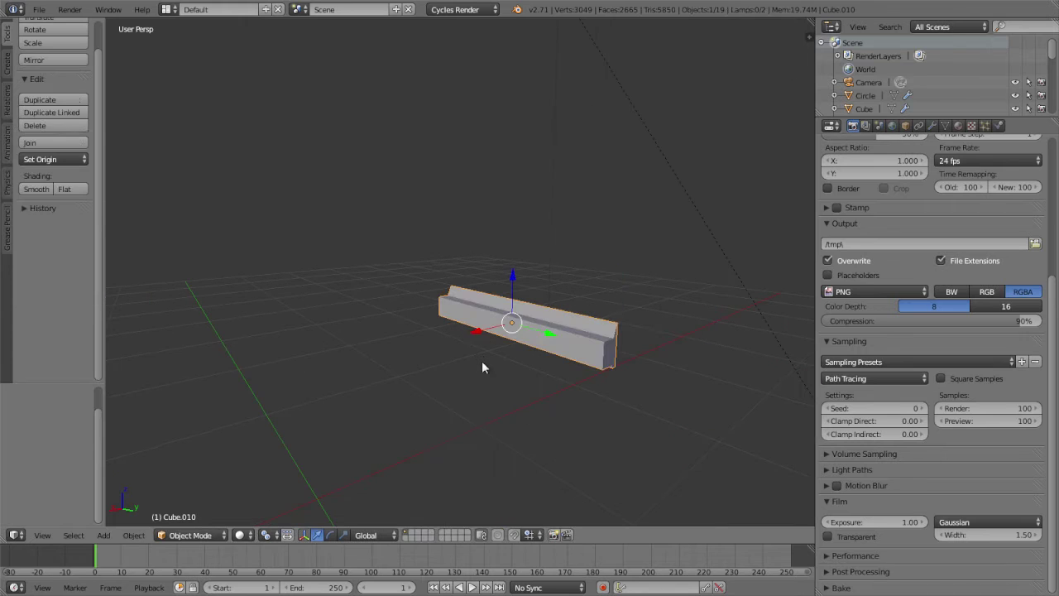
key(Tab)
Return to wireframe right orthographic view and zoom in on the 60 ROUND MAG drawing.
key(KP_1)
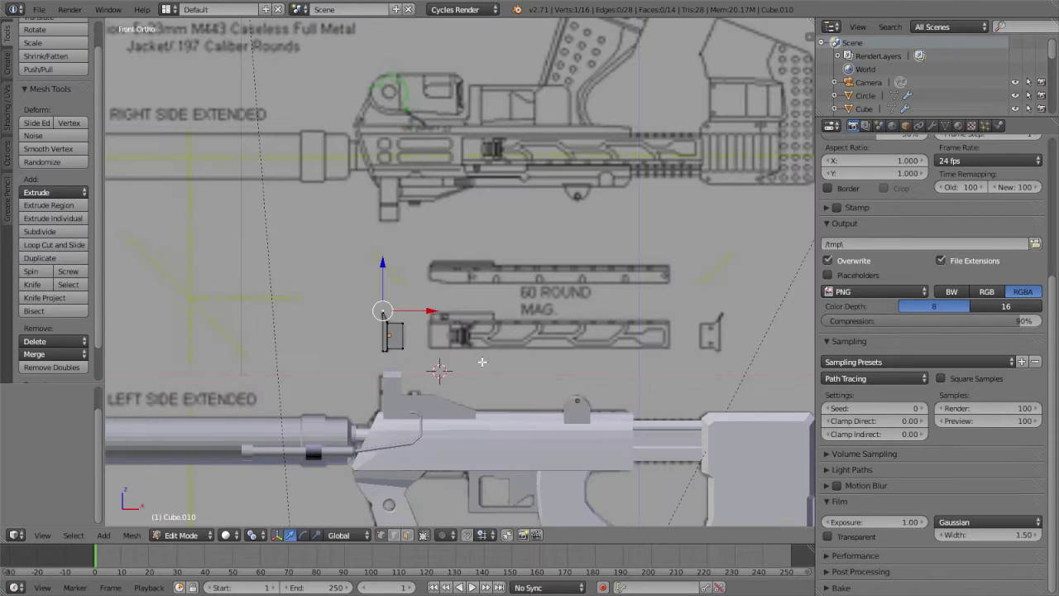
key(z)
key(KP_3)
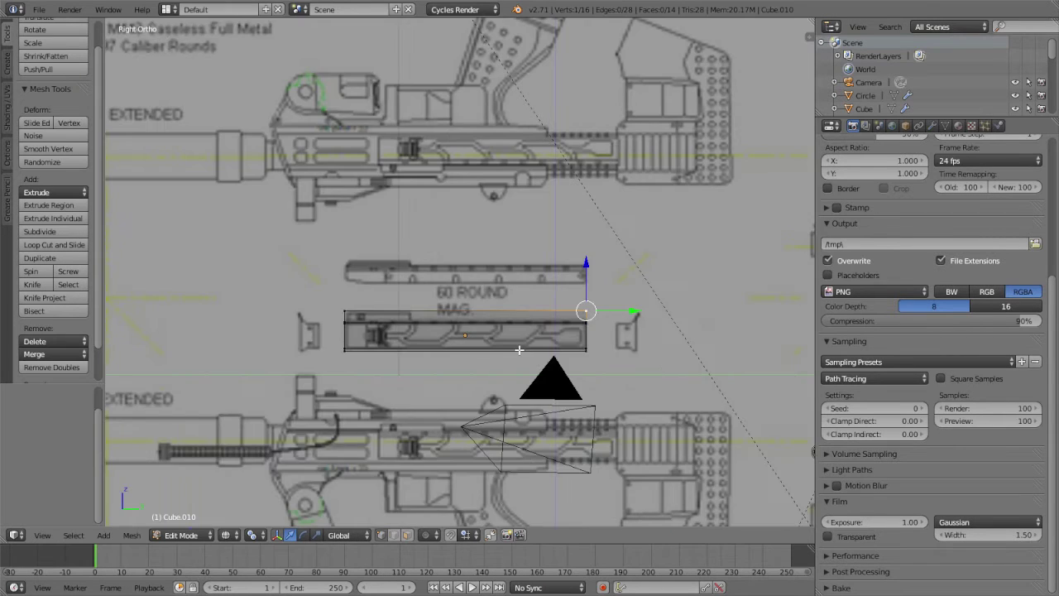
scroll(378, 306, up, 2)
key(b)
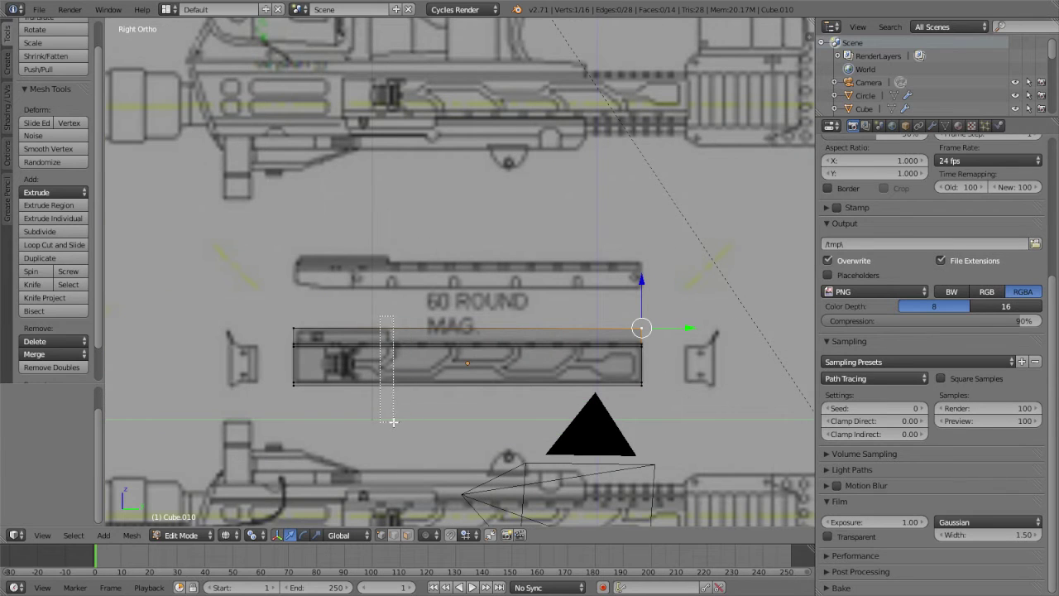
scroll(385, 396, up, 2)
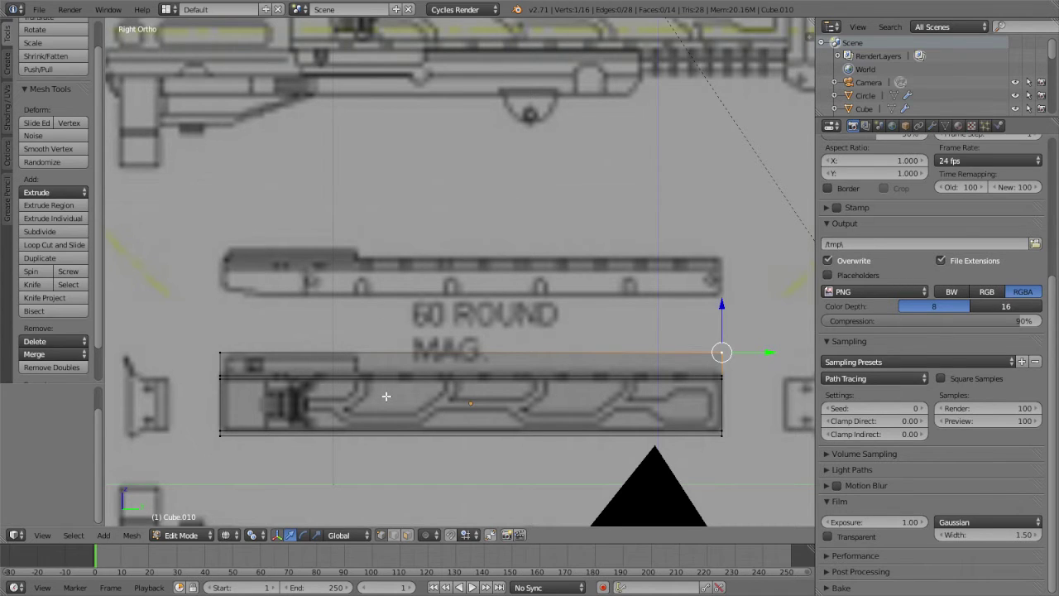
scroll(715, 384, down, 4)
scroll(716, 383, up, 4)
Box-select the vertices at the box's corner.
middle_drag(734, 373, 603, 378)
key(b)
drag(653, 360, 680, 390)
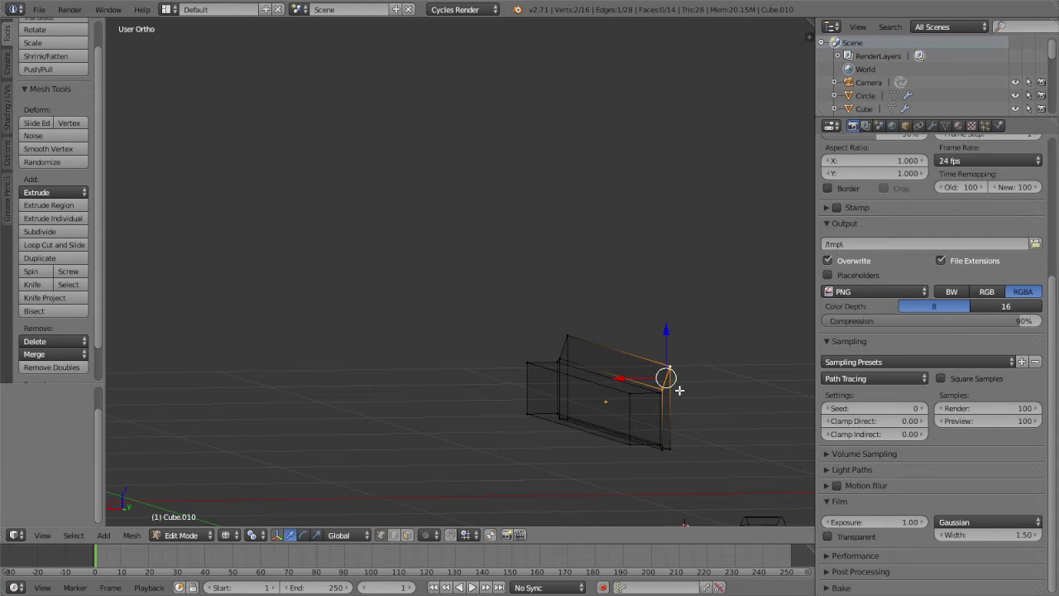
mouse_move(680, 390)
middle_down()
mouse_move(653, 373)
mouse_move(643, 378)
mouse_move(651, 385)
mouse_move(593, 386)
mouse_move(645, 383)
mouse_move(610, 350)
mouse_move(620, 350)
mouse_move(563, 406)
mouse_move(639, 445)
middle_up()
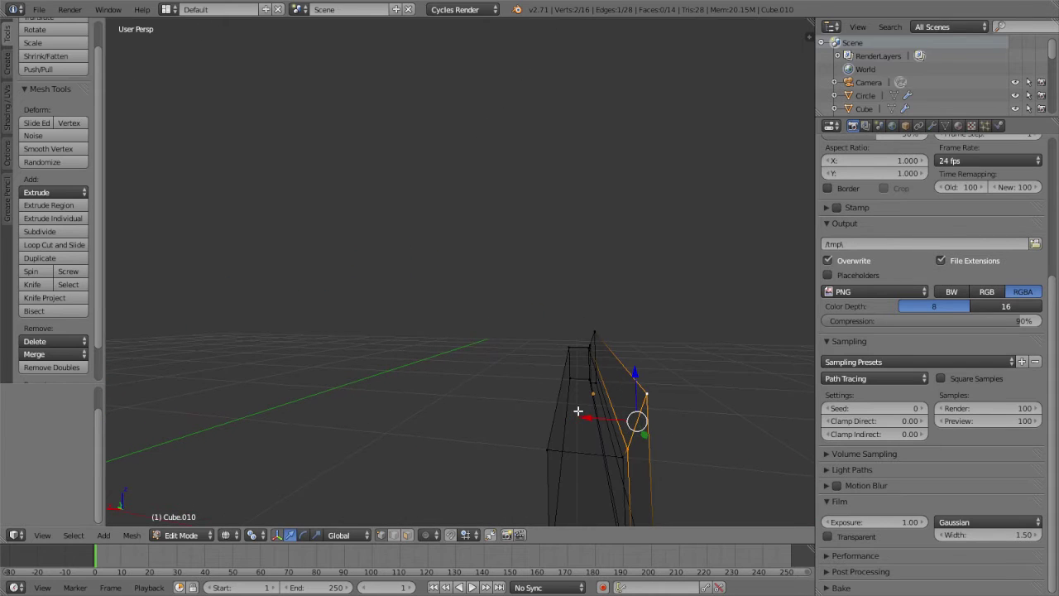
Add two unslid edge loops across the long box.
key(ctrl+r)
click(647, 437)
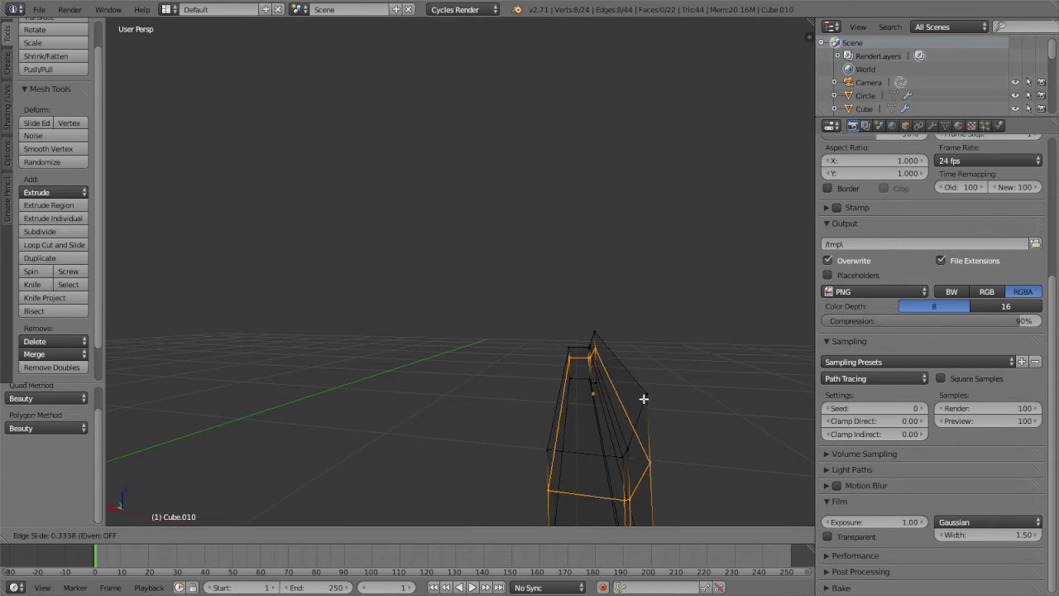
right_click(643, 359)
mouse_move(642, 360)
middle_down()
mouse_move(634, 422)
mouse_move(627, 406)
middle_up()
key(ctrl+r)
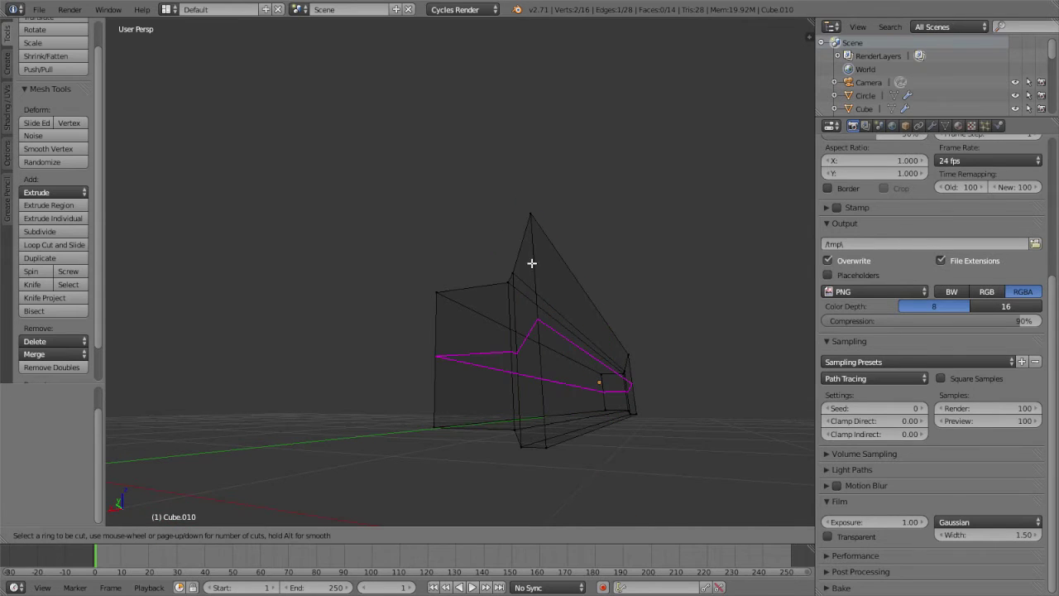
click(519, 229)
right_click(519, 229)
Cancel a third loop cut and show the box in Right Ortho over the blueprint.
middle_drag(519, 229, 575, 367)
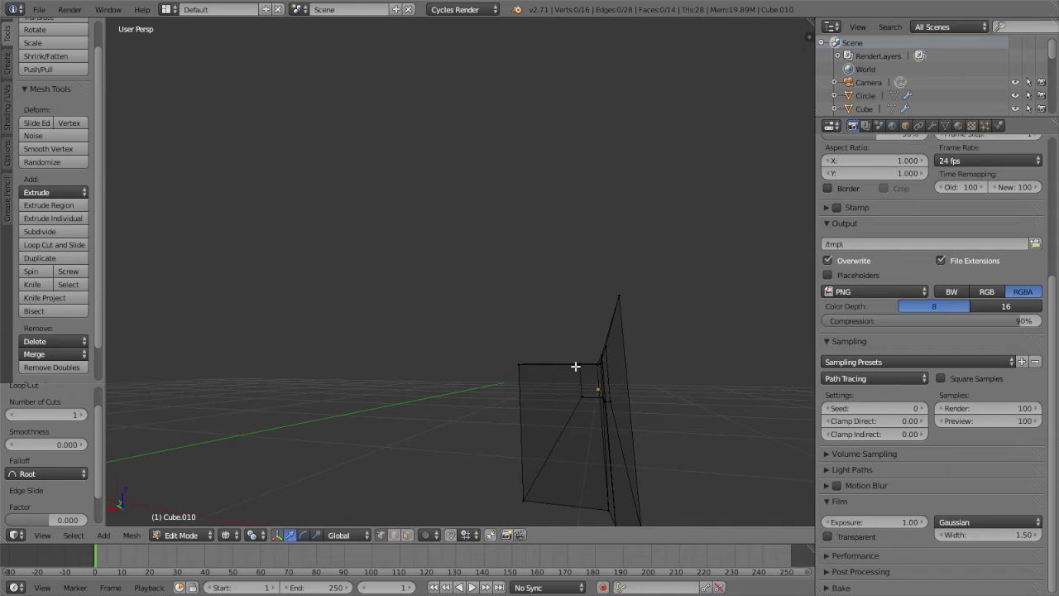
key(ctrl+r)
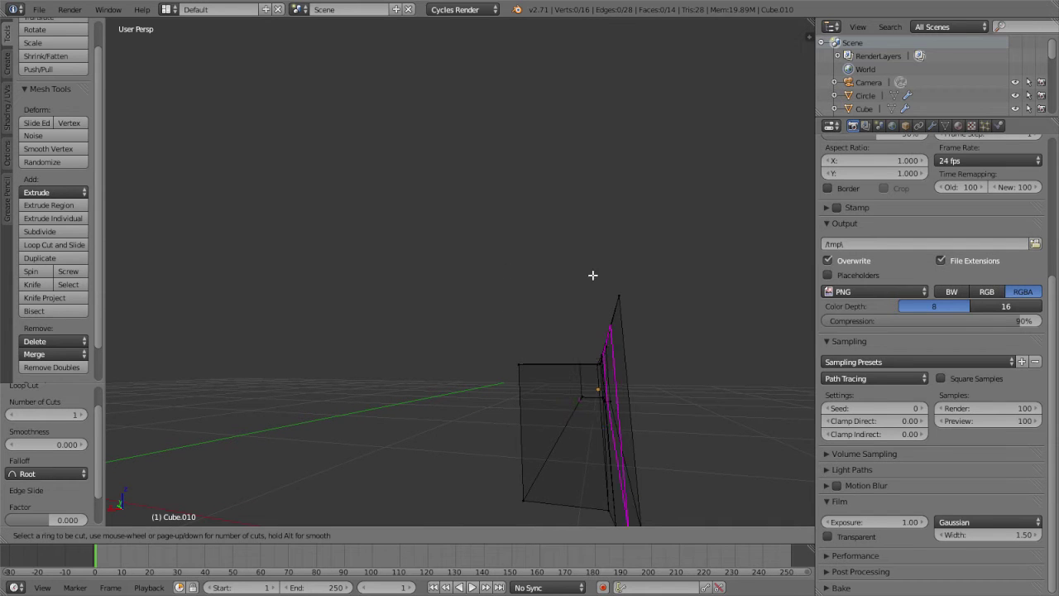
right_click(643, 334)
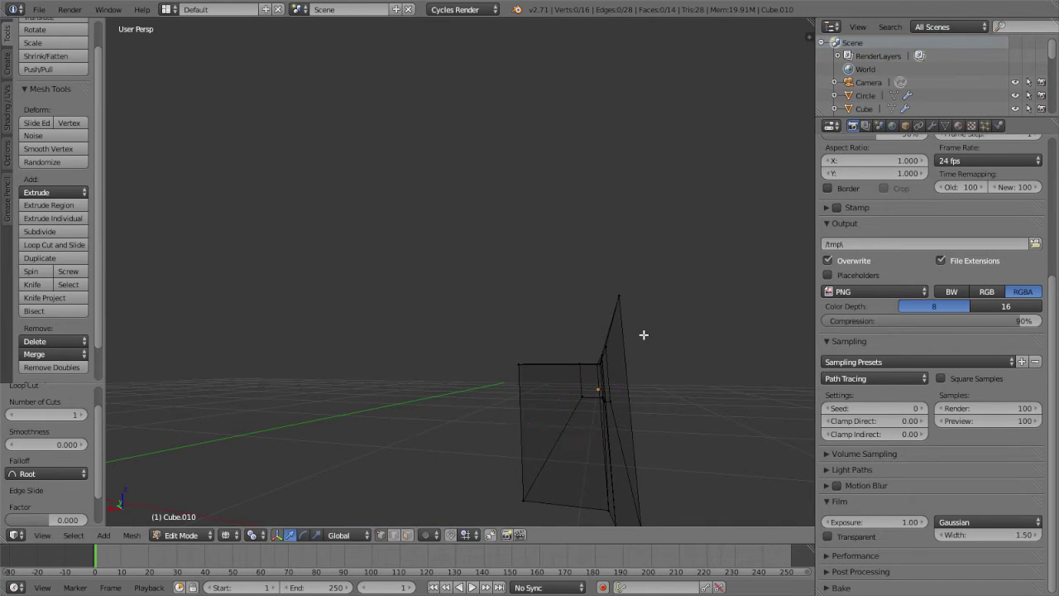
middle_drag(643, 333, 691, 416)
key(KP_3)
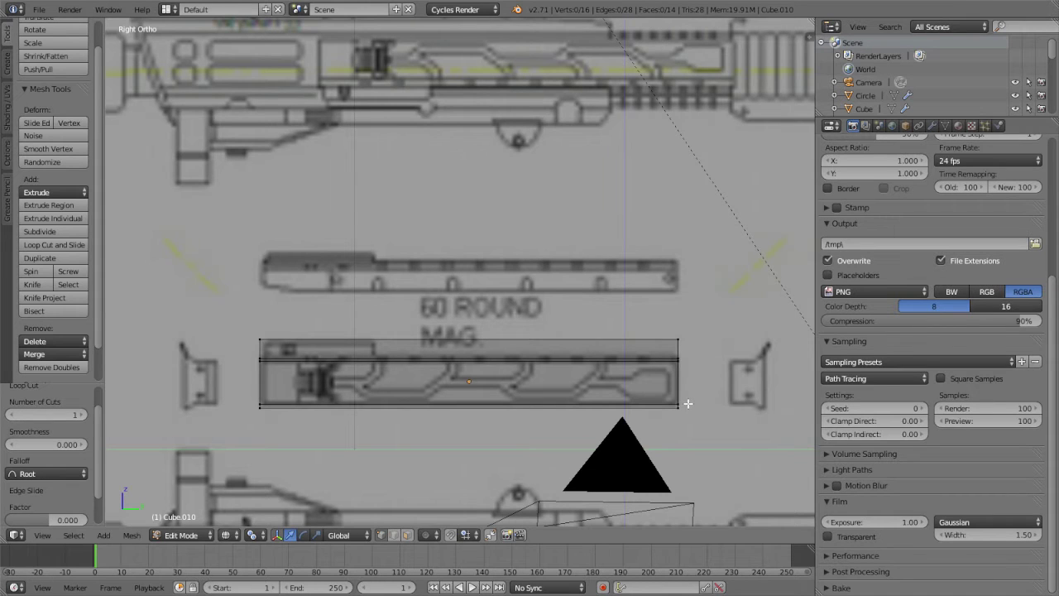
Cut a vertical edge loop near the box's end and move it -0.053 along Y.
right_click(678, 340)
scroll(678, 340, up, 2)
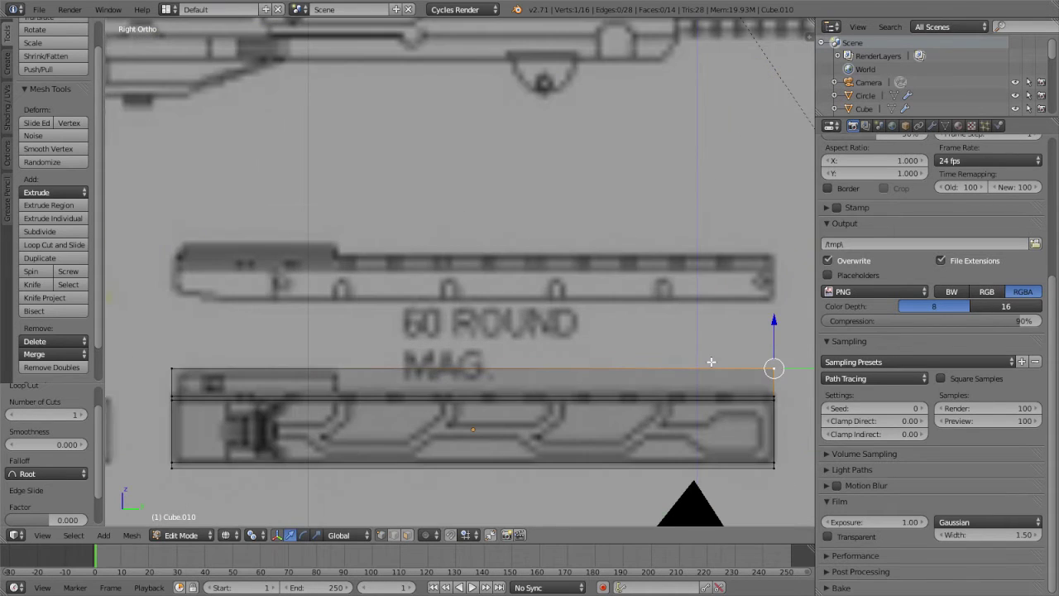
key(ctrl+r)
click(386, 378)
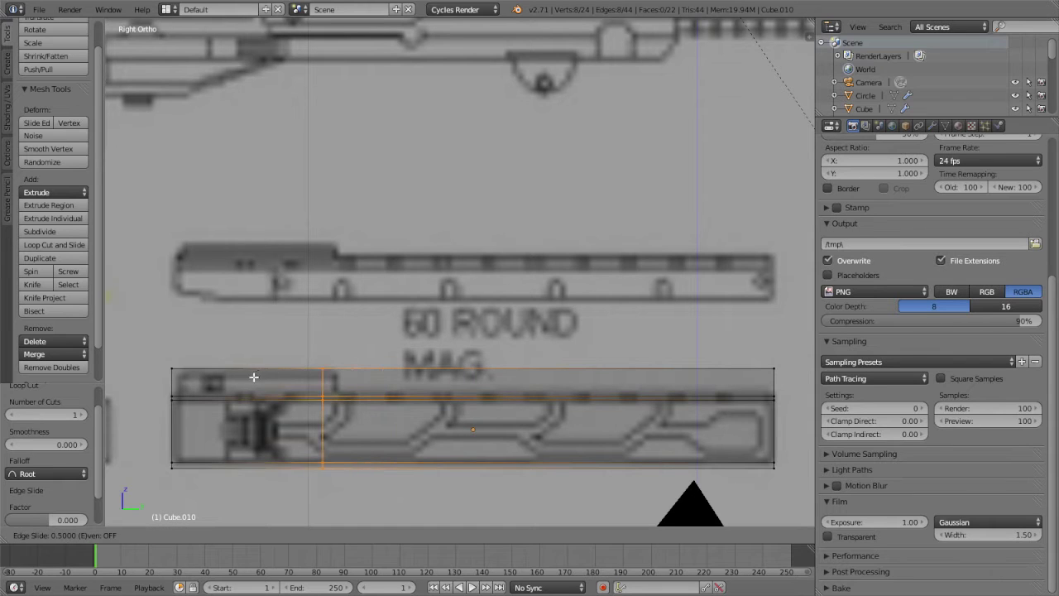
click(283, 373)
key(g)
key(y)
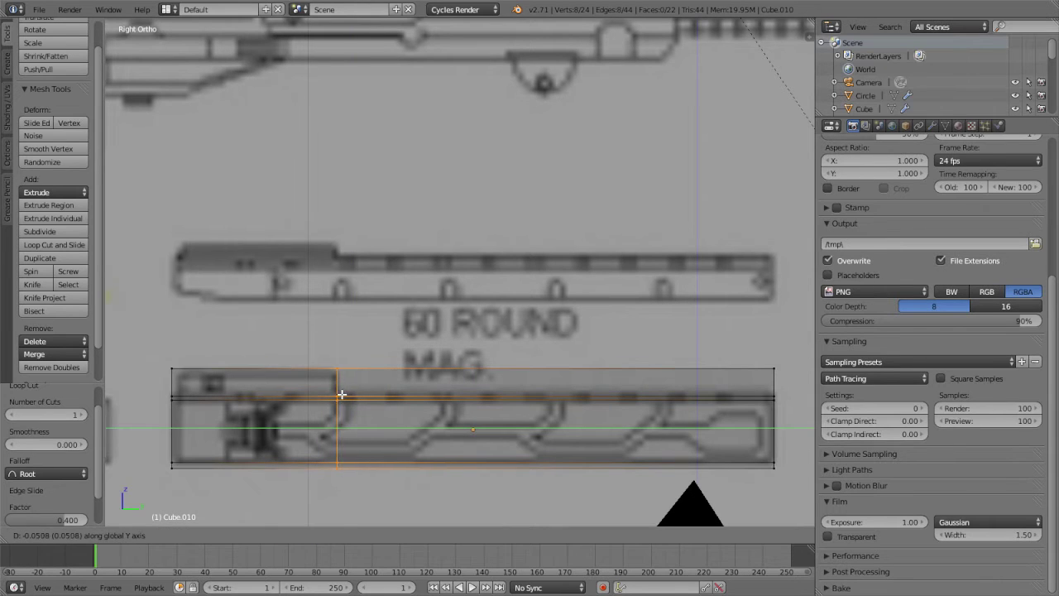
click(341, 395)
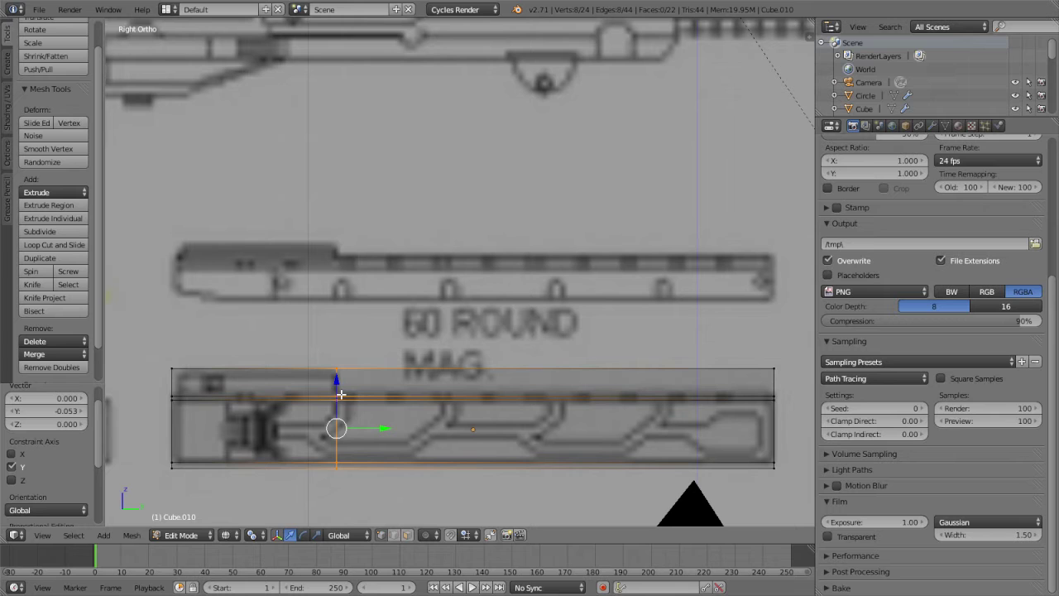
mouse_move(341, 395)
middle_down()
mouse_move(768, 371)
mouse_move(612, 428)
mouse_move(575, 409)
mouse_move(663, 407)
mouse_move(654, 422)
middle_up()
key(KP_5)
Add a horizontal loop cut along the length of the long box.
key(a)
key(z)
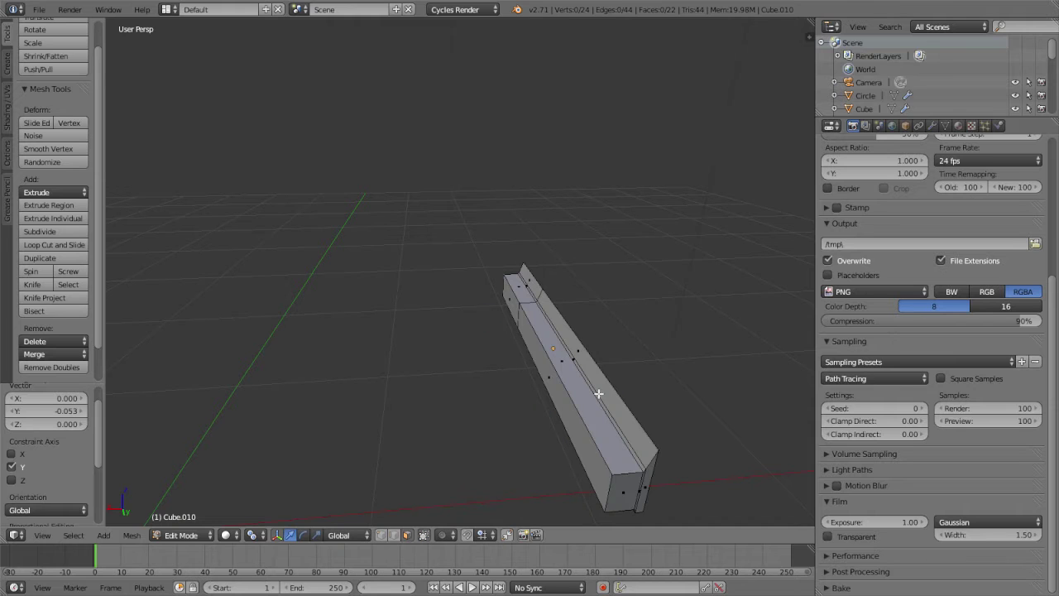
mouse_move(599, 394)
middle_down()
mouse_move(563, 369)
mouse_move(640, 392)
mouse_move(640, 364)
middle_up()
right_click(564, 369)
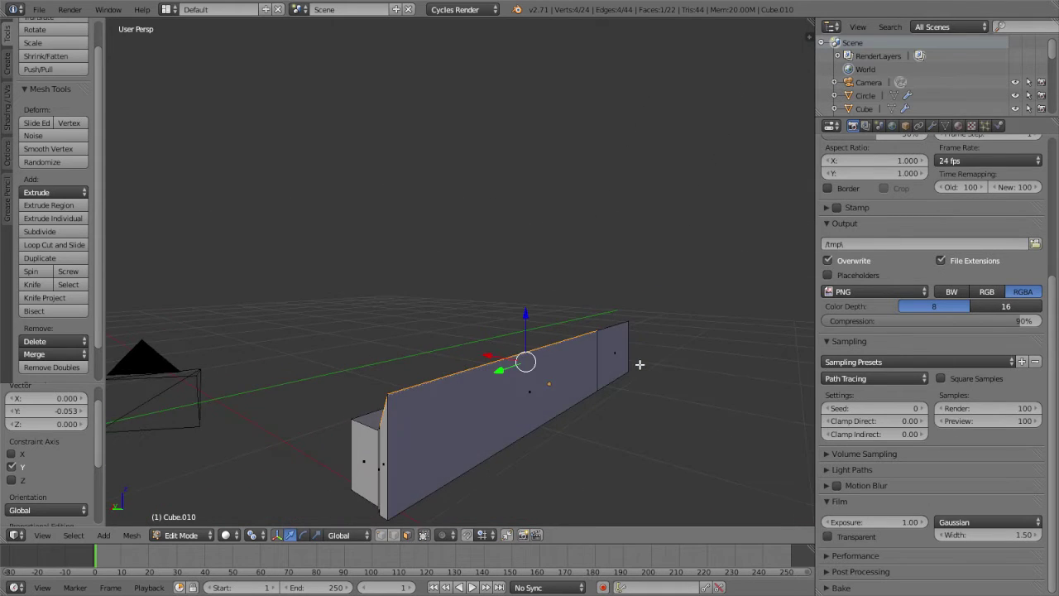
key(ctrl+r)
click(588, 356)
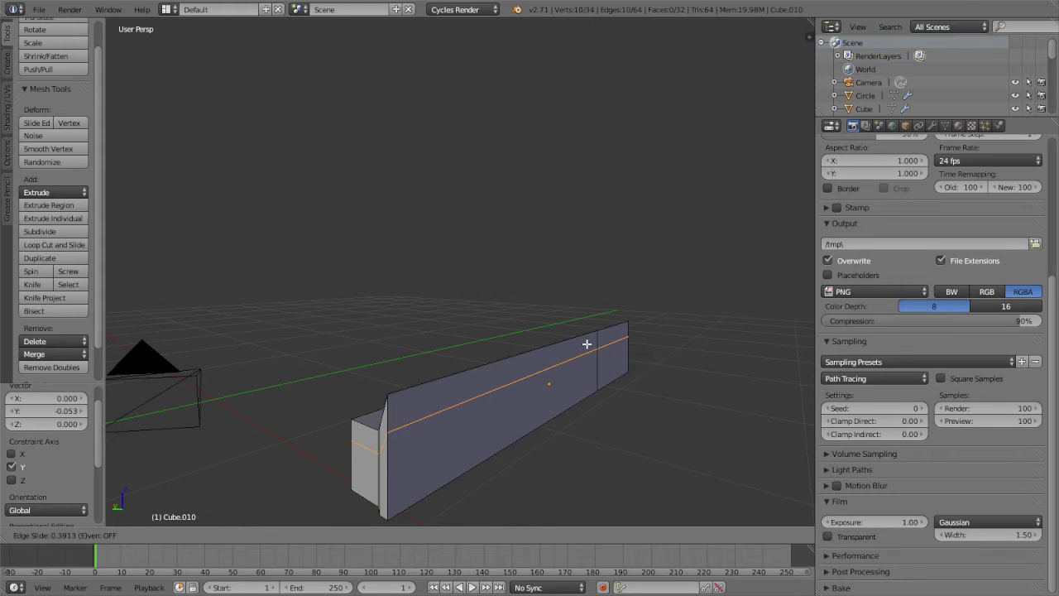
click(587, 344)
In front view, raise the new edge loop 0.007 along Z to meet the slanted lip.
key(KP_1)
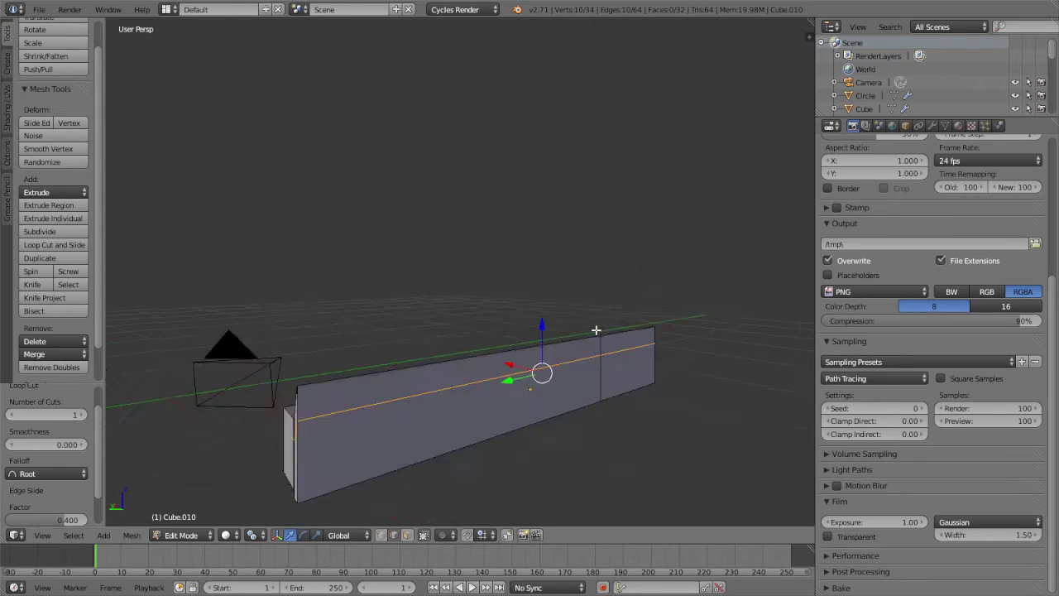
scroll(596, 329, up, 3)
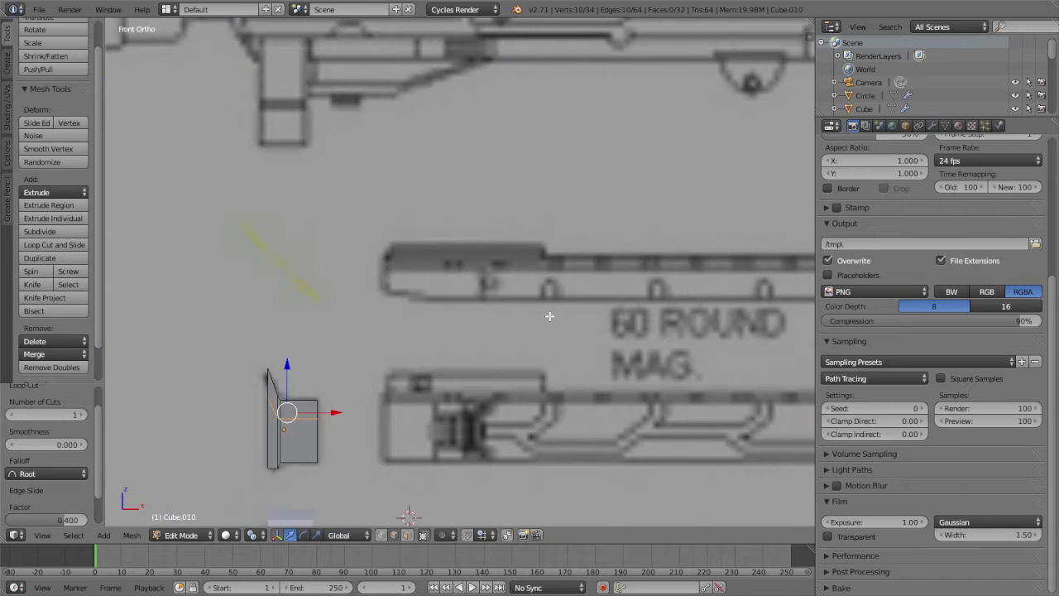
scroll(603, 331, up, 4)
shift+middle_drag(605, 331, 572, 240)
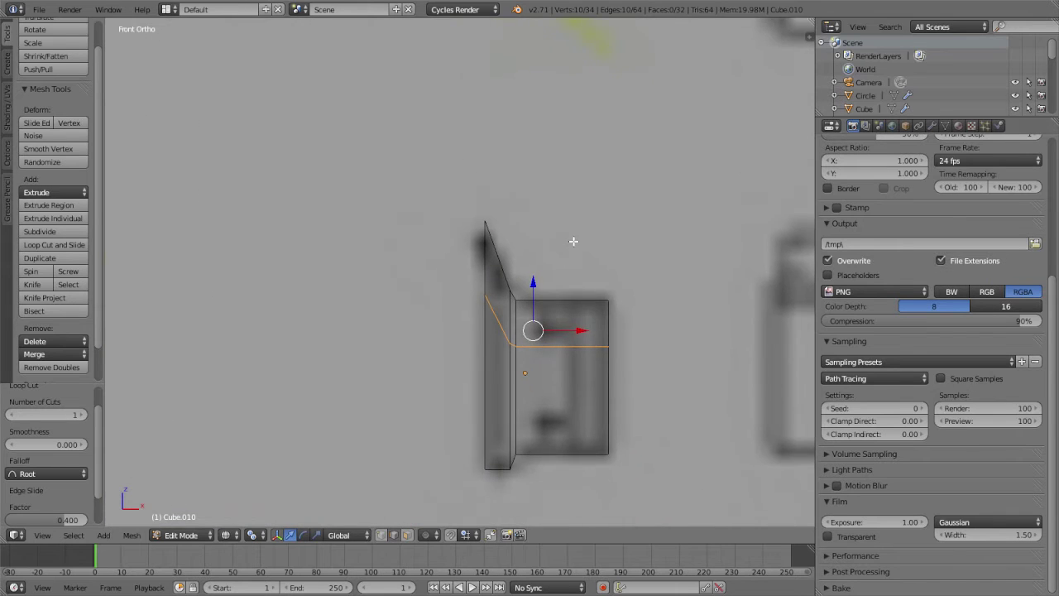
scroll(589, 261, up, 4)
scroll(604, 286, up, 1)
key(g)
key(x)
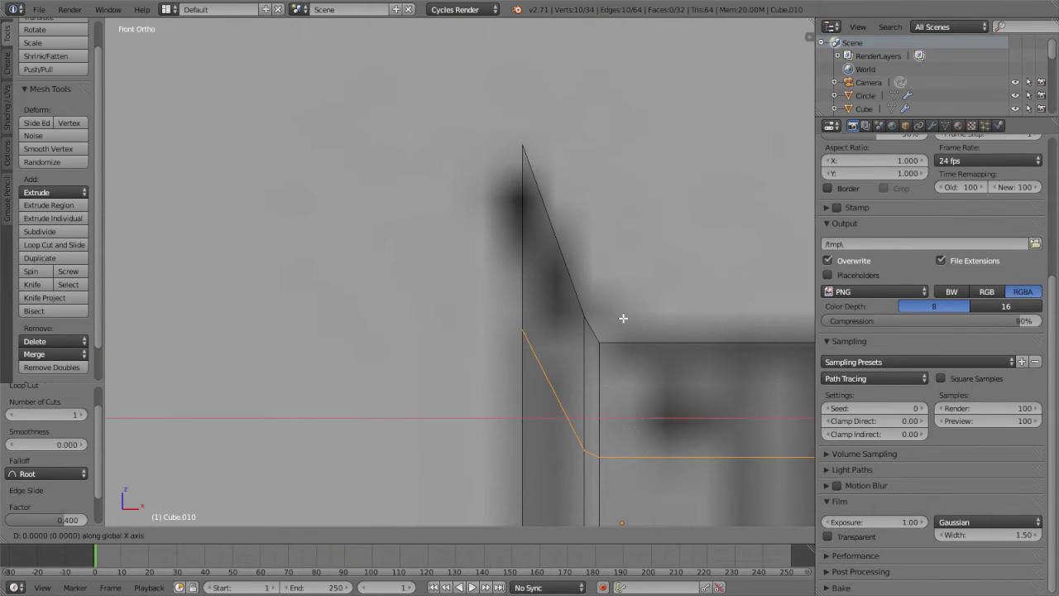
key(z)
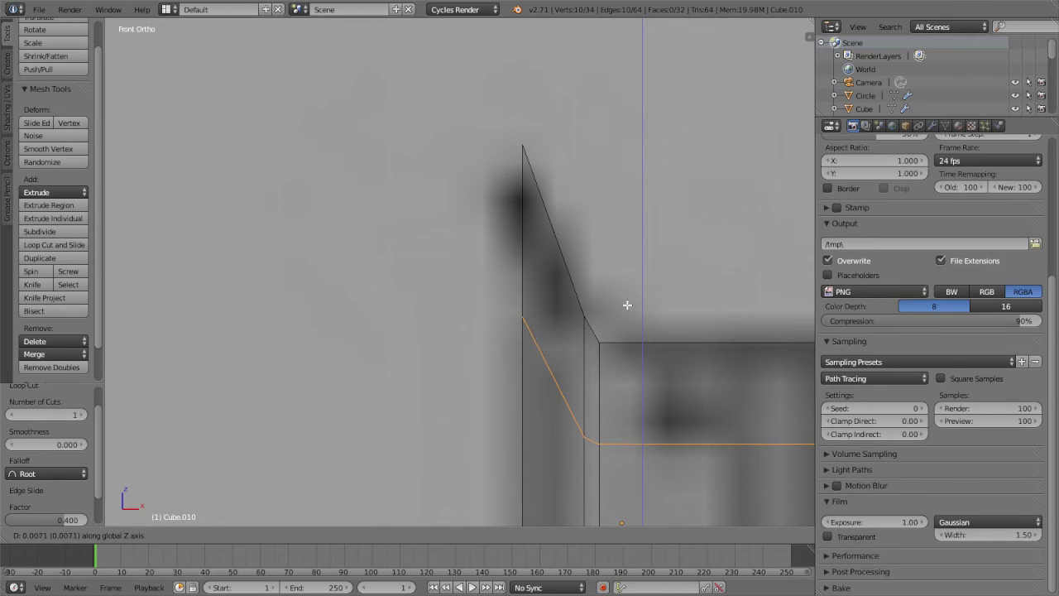
click(627, 305)
scroll(626, 304, down, 5)
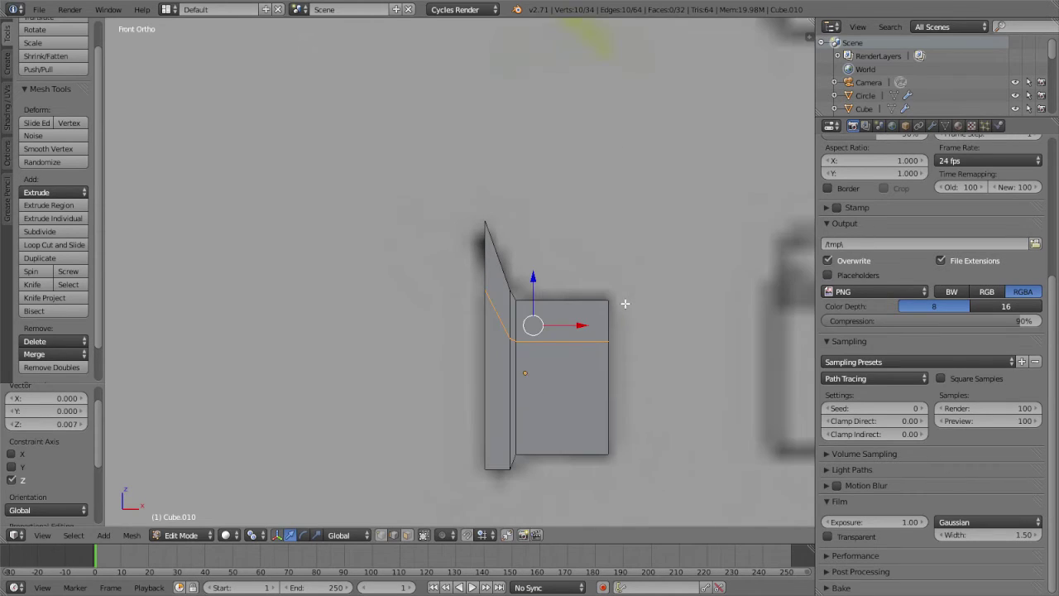
scroll(502, 287, up, 2)
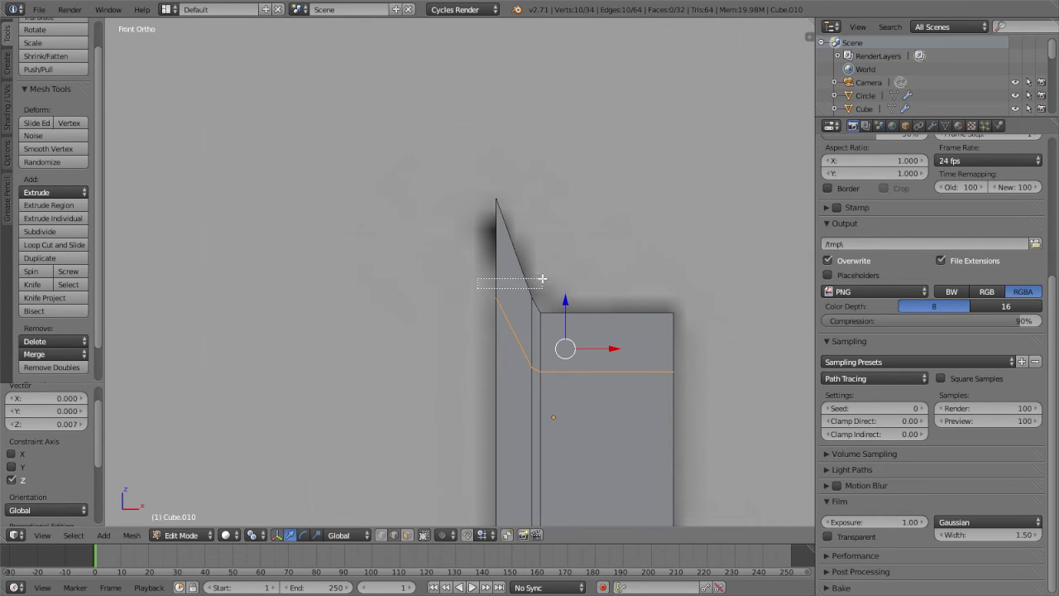
Select the slanted edge and the vertical edge at the wall's end.
drag(541, 278, 540, 282)
right_click(496, 301)
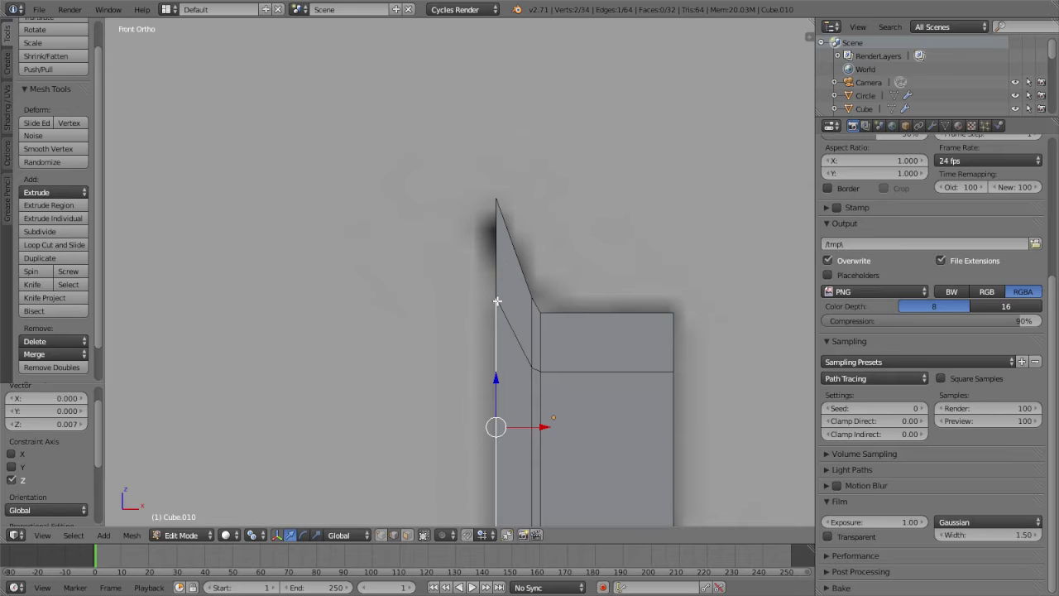
key(KP_5)
mouse_move(497, 301)
middle_down()
mouse_move(518, 331)
mouse_move(653, 336)
middle_up()
Delete the wall's thin top face and slanted faces.
scroll(520, 365, down, 4)
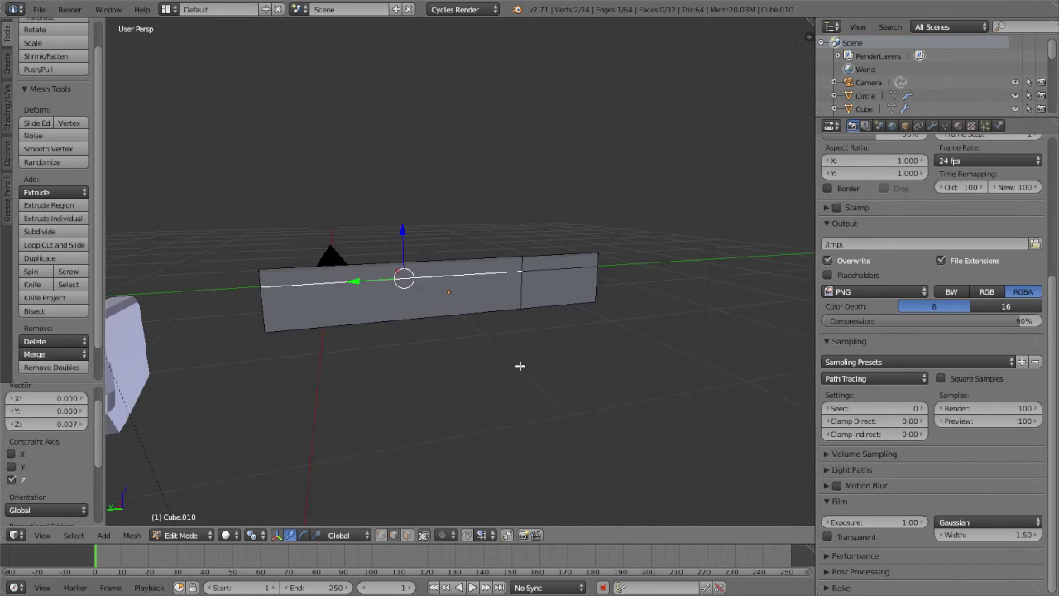
click(406, 534)
scroll(442, 428, up, 4)
middle_drag(442, 428, 574, 449)
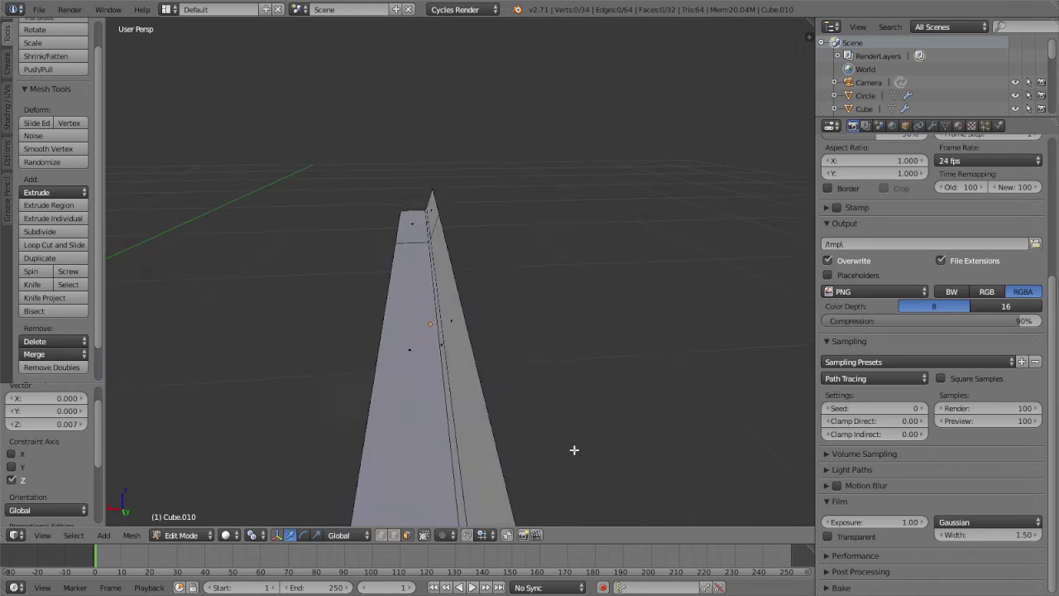
right_click(477, 335)
mouse_move(477, 335)
middle_down()
mouse_move(417, 277)
mouse_move(429, 282)
middle_up()
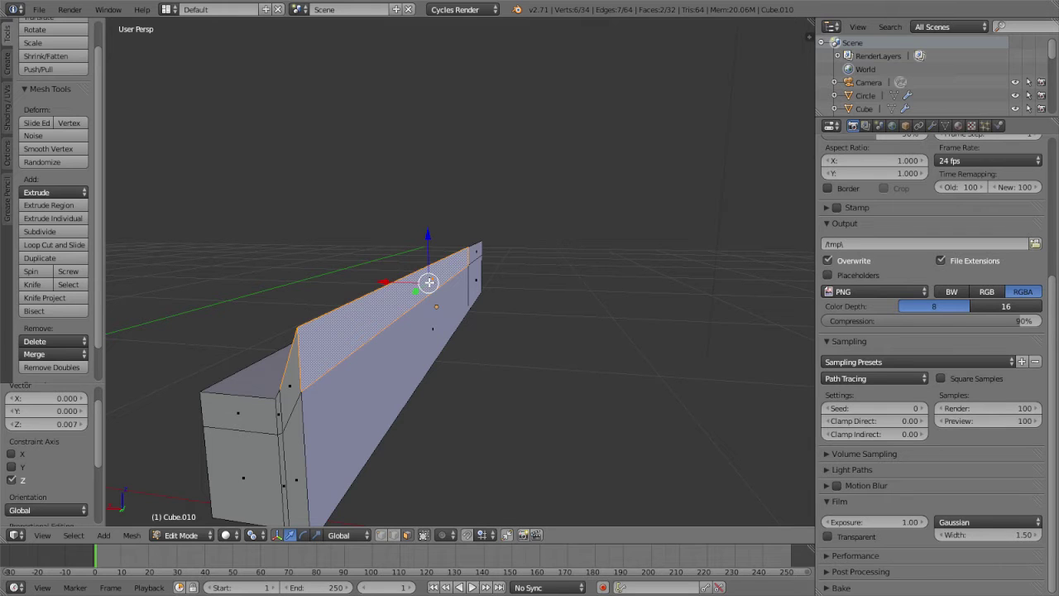
shift+right_click(292, 375)
key(x)
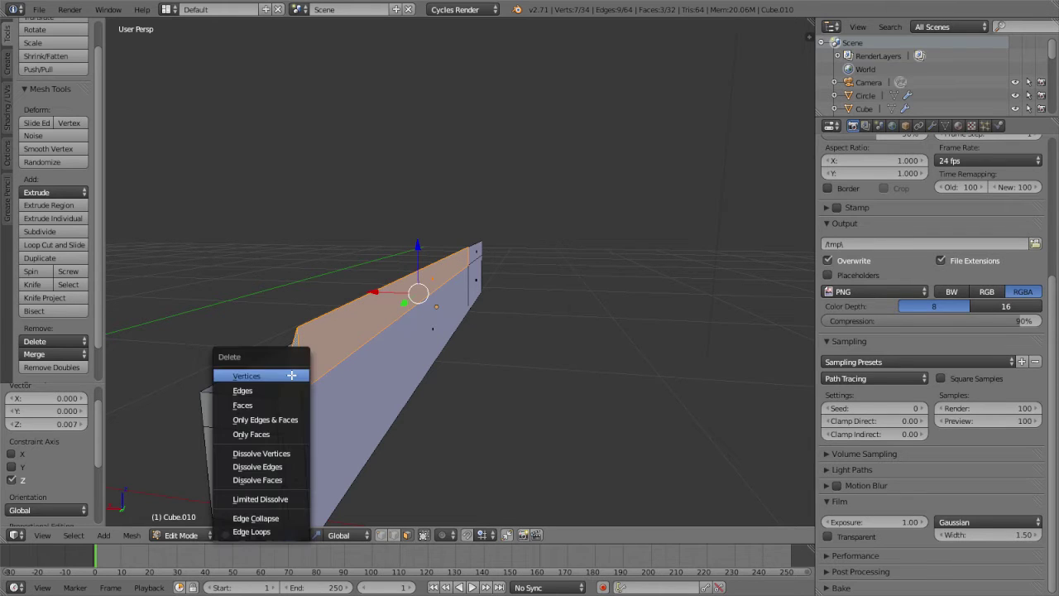
click(305, 409)
Fill the open wall top and the triangular end gap with new faces.
mouse_move(306, 409)
middle_down()
mouse_move(342, 402)
mouse_move(314, 420)
middle_up()
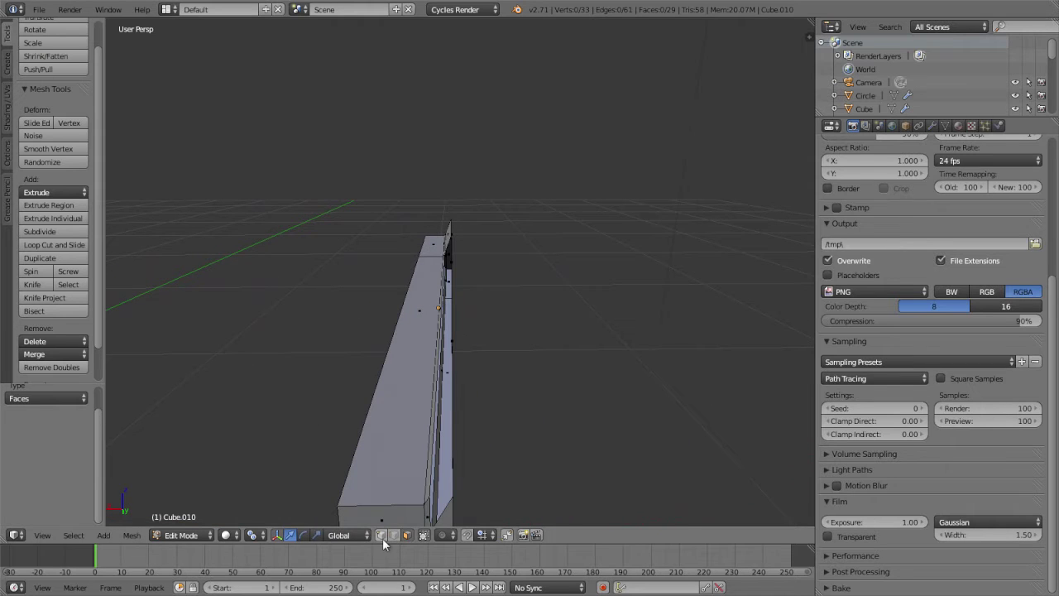
mouse_move(416, 500)
middle_down()
mouse_move(430, 475)
mouse_move(475, 463)
mouse_move(494, 482)
mouse_move(521, 450)
mouse_move(446, 461)
middle_up()
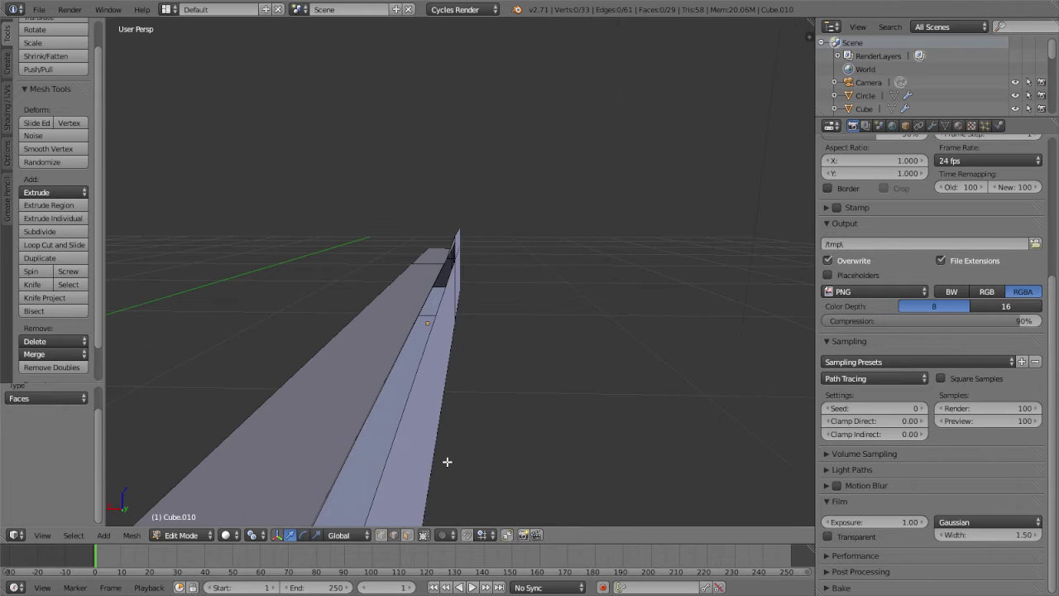
alt+right_click(447, 461)
middle_drag(436, 347, 519, 351)
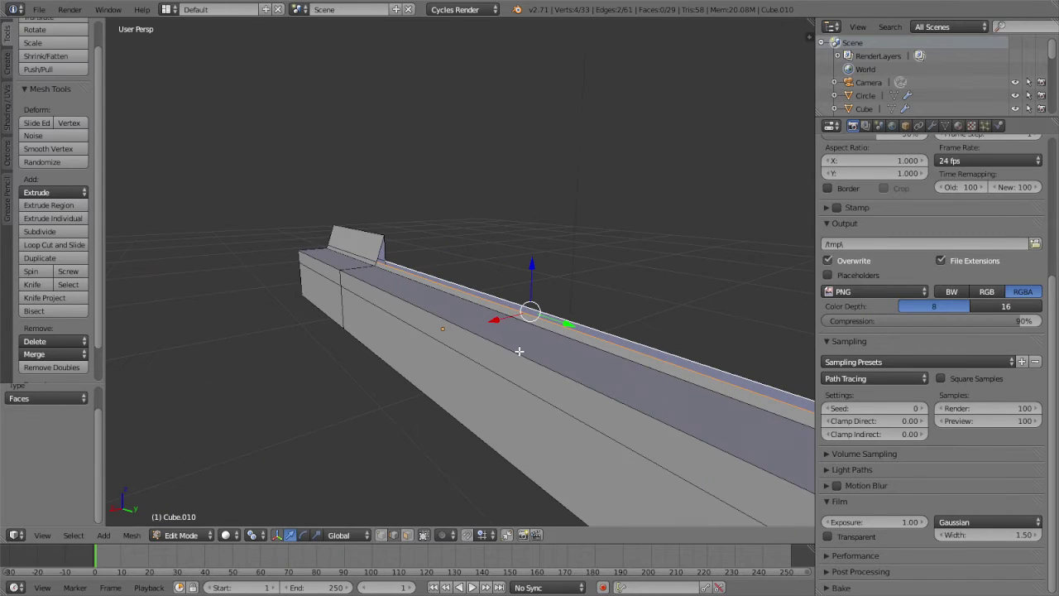
key(f)
mouse_move(610, 368)
middle_down()
mouse_move(496, 348)
mouse_move(407, 307)
mouse_move(413, 288)
middle_up()
key(f)
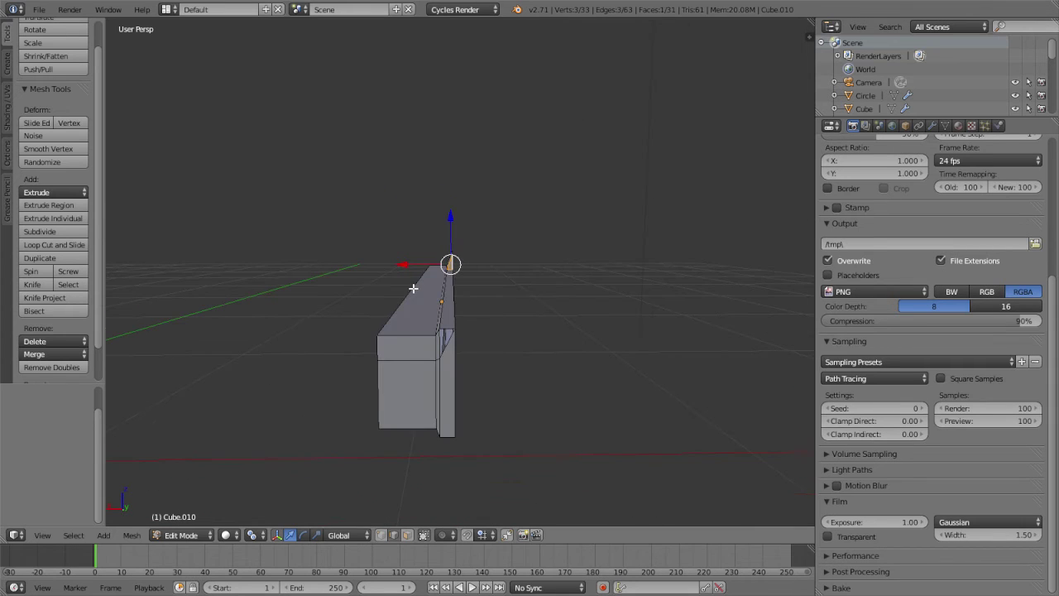
Leave Edit Mode and return to Object Mode.
shift+right_click(447, 331)
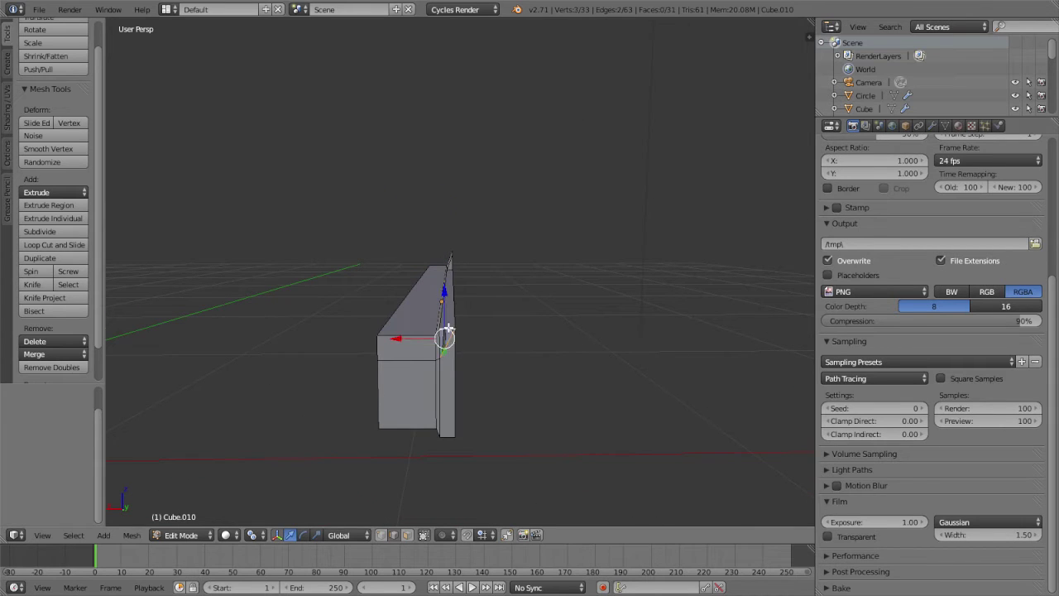
mouse_move(444, 338)
middle_down()
mouse_move(468, 378)
mouse_move(605, 391)
mouse_move(445, 403)
mouse_move(338, 378)
mouse_move(357, 405)
mouse_move(414, 417)
middle_up()
key(Tab)
scroll(337, 378, up, 3)
In top view, make a first pass at box-selecting the barrel and silencer parts.
key(KP_7)
scroll(415, 418, down, 4)
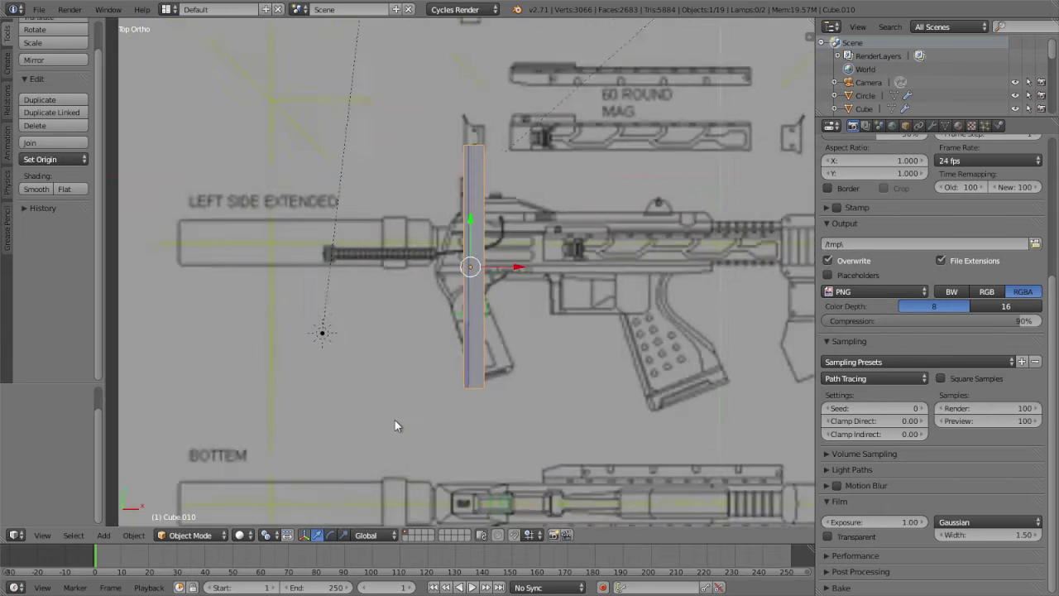
scroll(394, 419, down, 4)
scroll(400, 421, up, 4)
shift+scroll(527, 338, up, 5)
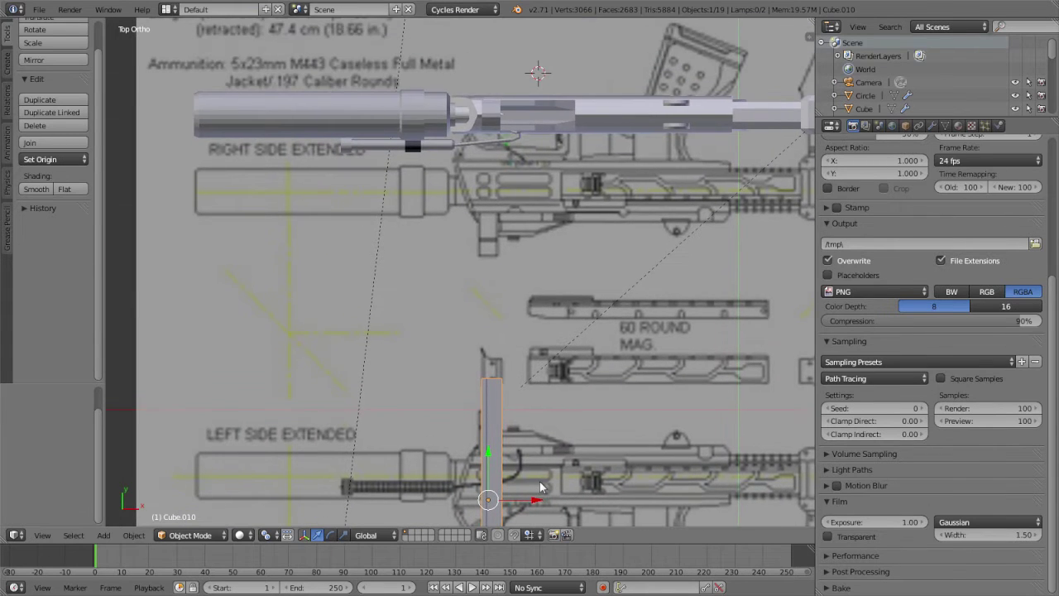
scroll(536, 431, down, 3)
right_click(523, 179)
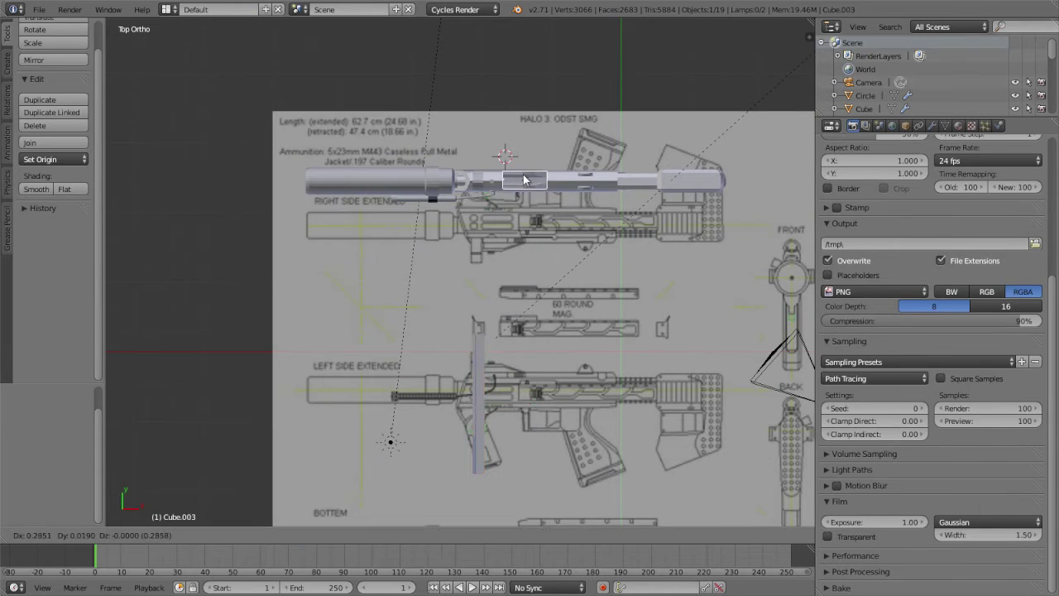
key(b)
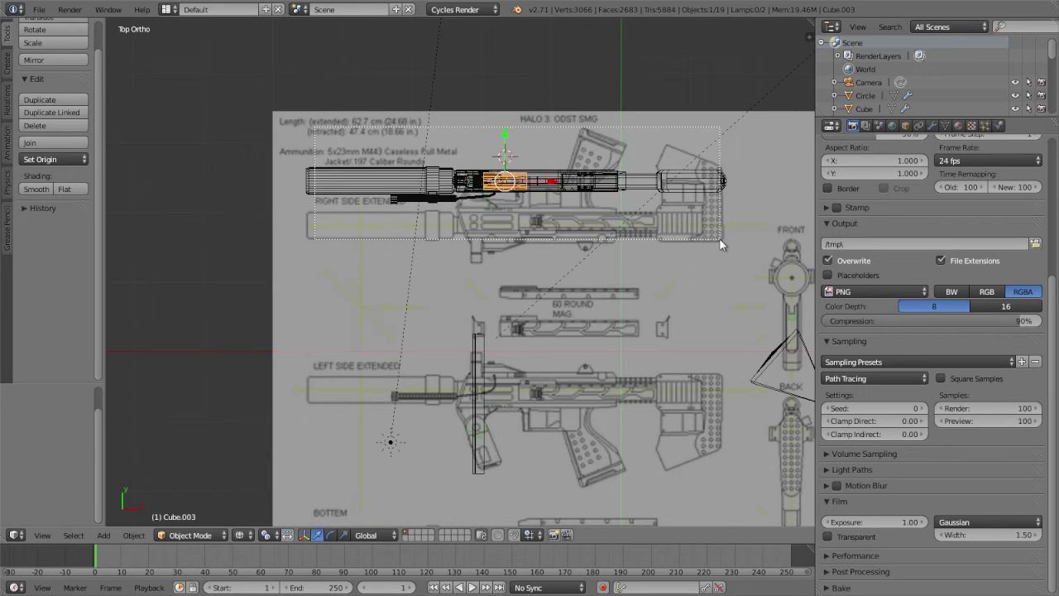
drag(314, 128, 720, 242)
key(a)
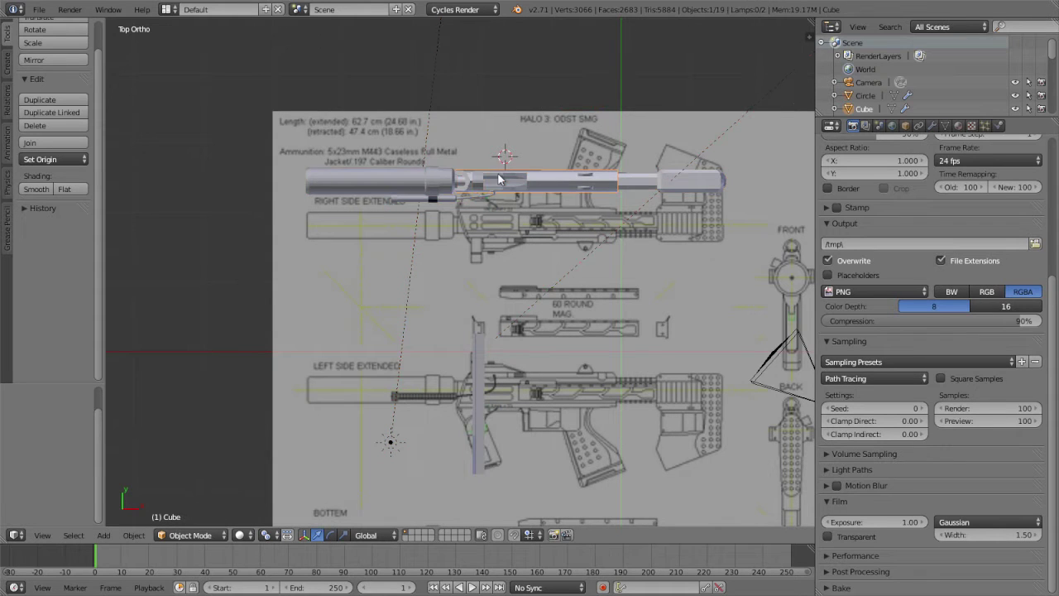
right_click(482, 169)
key(b)
drag(482, 170, 575, 218)
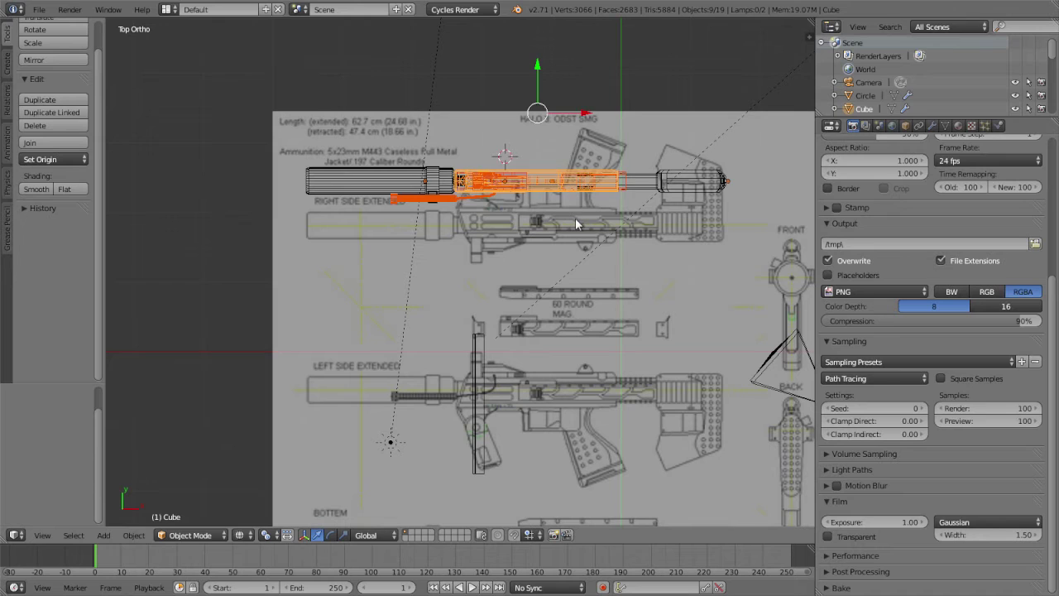
key(b)
drag(316, 137, 365, 214)
key(b)
key(Escape)
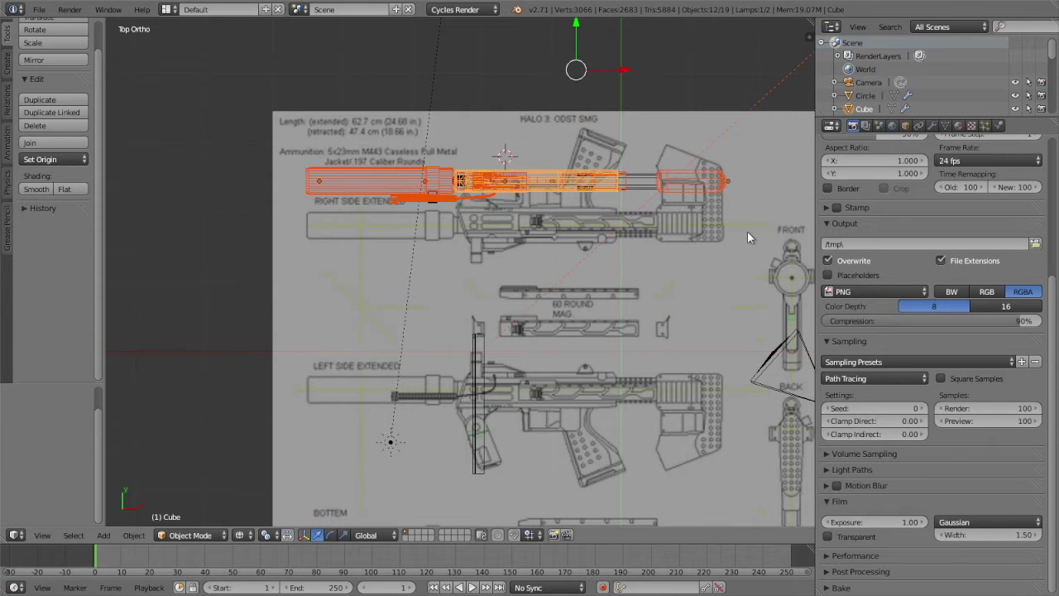
Select the barrel, stock, receiver and suppressor pieces together.
right_click(638, 184)
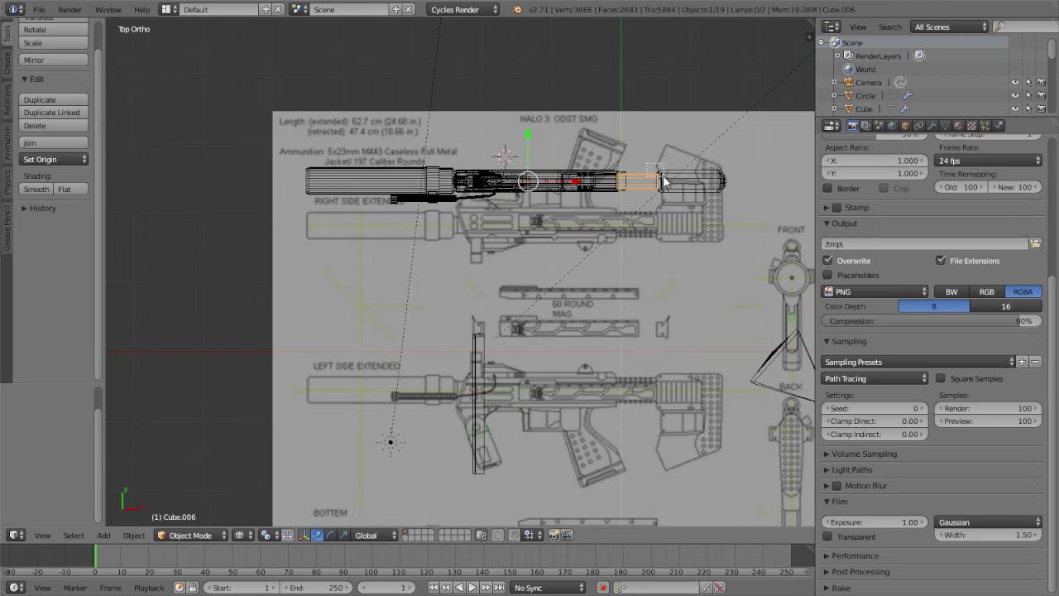
shift+right_click(664, 182)
key(b)
drag(632, 205, 447, 154)
key(b)
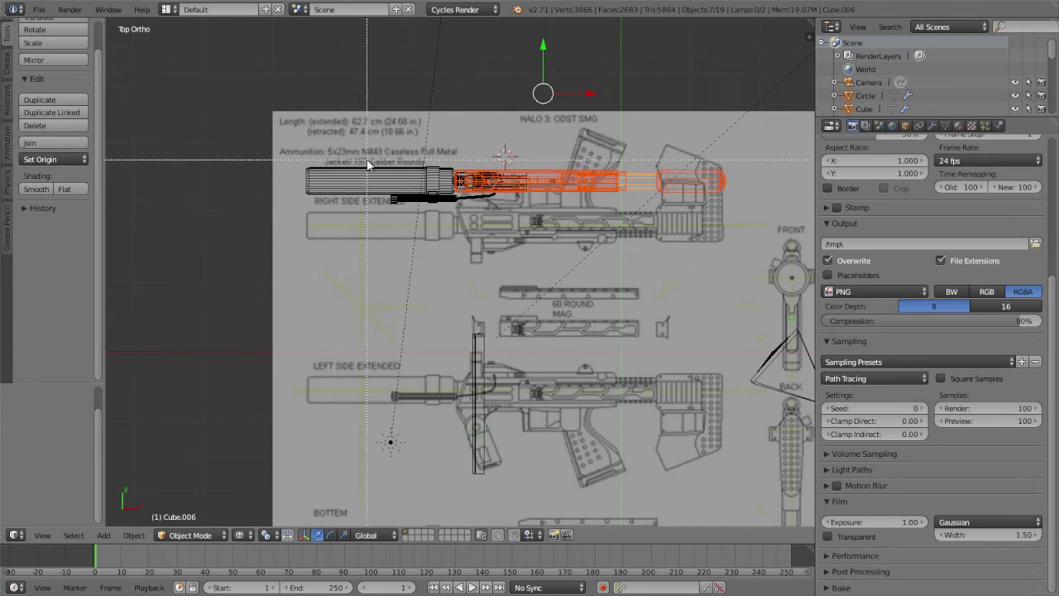
drag(366, 159, 399, 195)
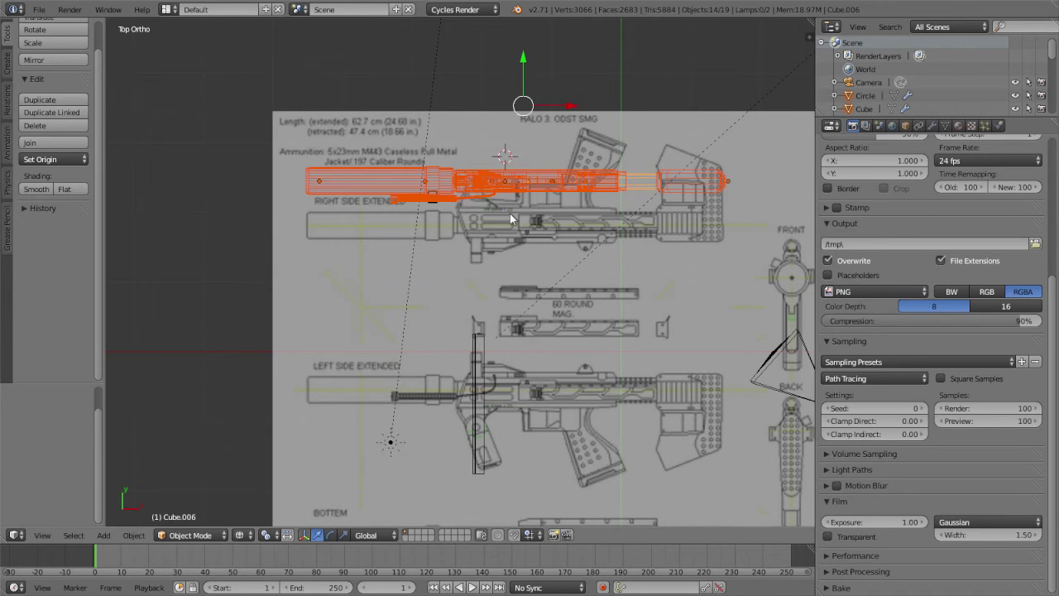
scroll(510, 219, down, 1)
shift+right_click(456, 228)
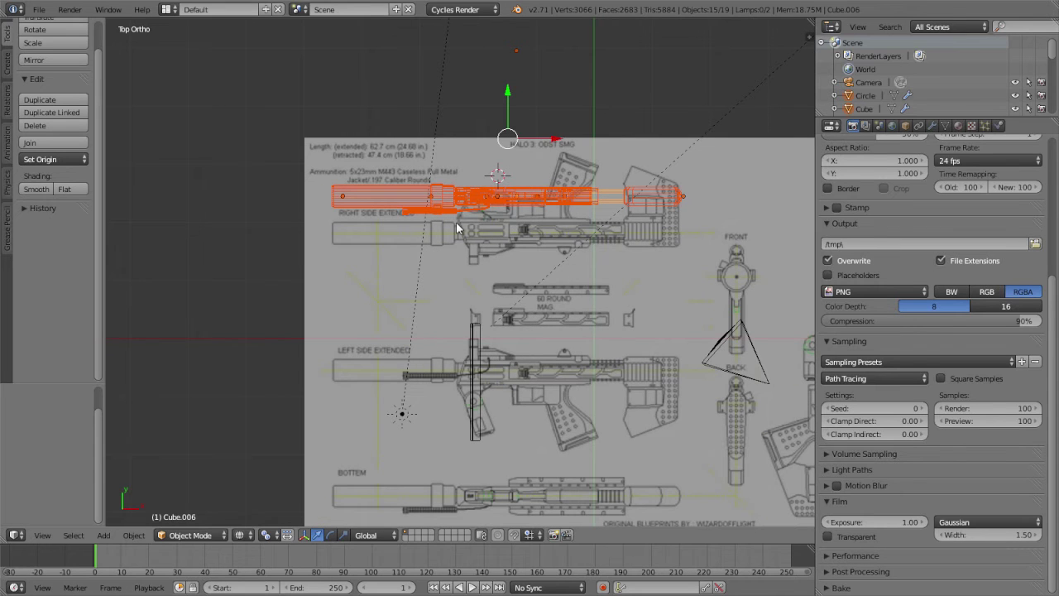
shift+scroll(456, 222, down, 1)
Try moving the selected gun parts, then cancel to leave them in place.
key(g)
right_click(689, 259)
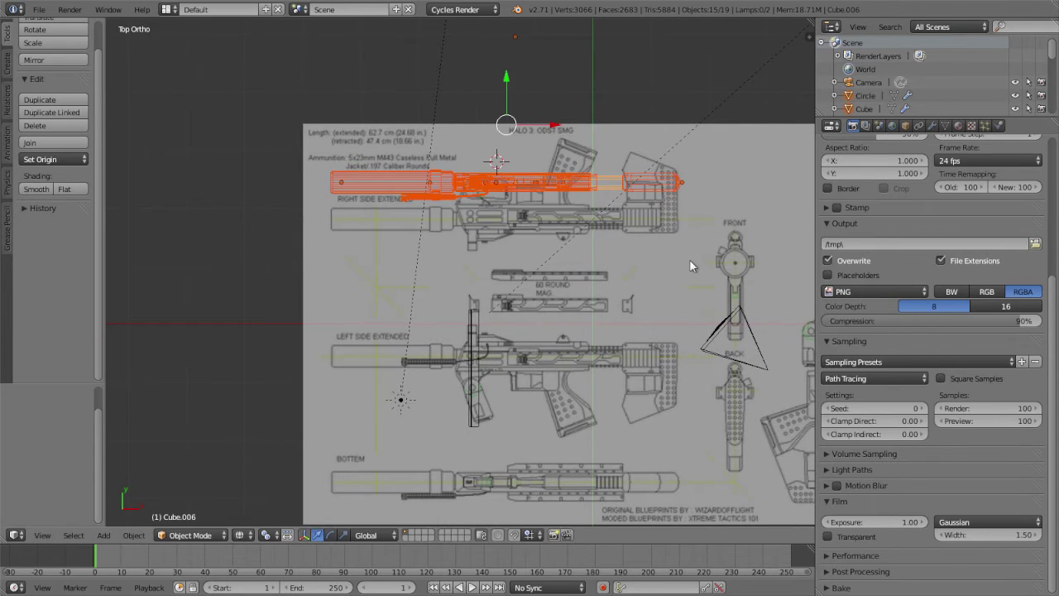
scroll(689, 259, down, 7)
shift+scroll(582, 257, down, 5)
scroll(580, 264, up, 8)
Move the selected gun parts down along Y onto the blueprint's bottom view.
key(g)
key(y)
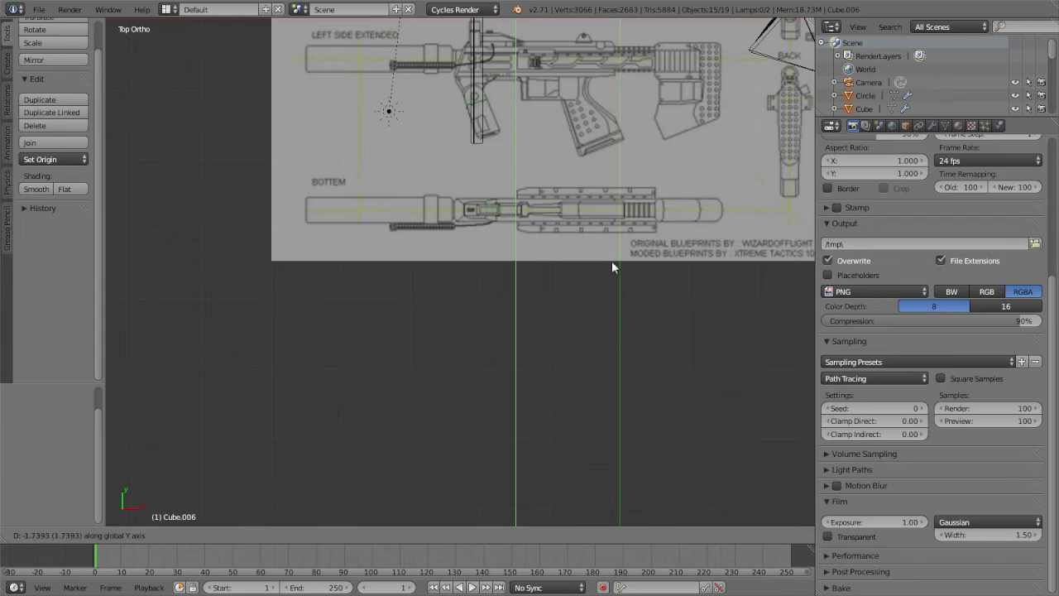
click(636, 475)
scroll(682, 330, up, 3)
scroll(625, 362, up, 3)
scroll(604, 373, up, 2)
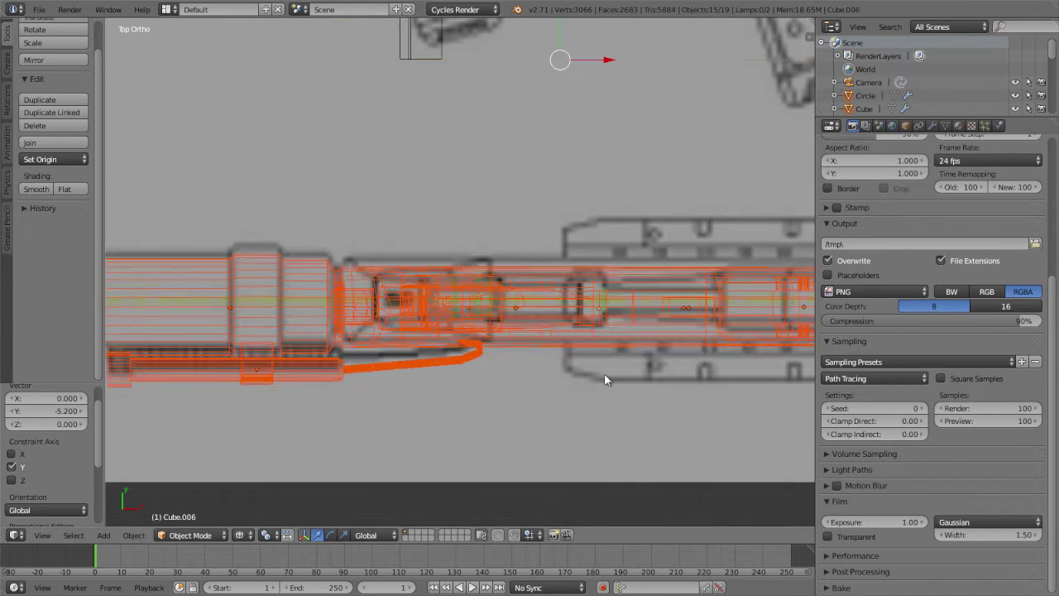
Fine-tune the parts' Y position to line up with the bottom view.
key(g)
key(y)
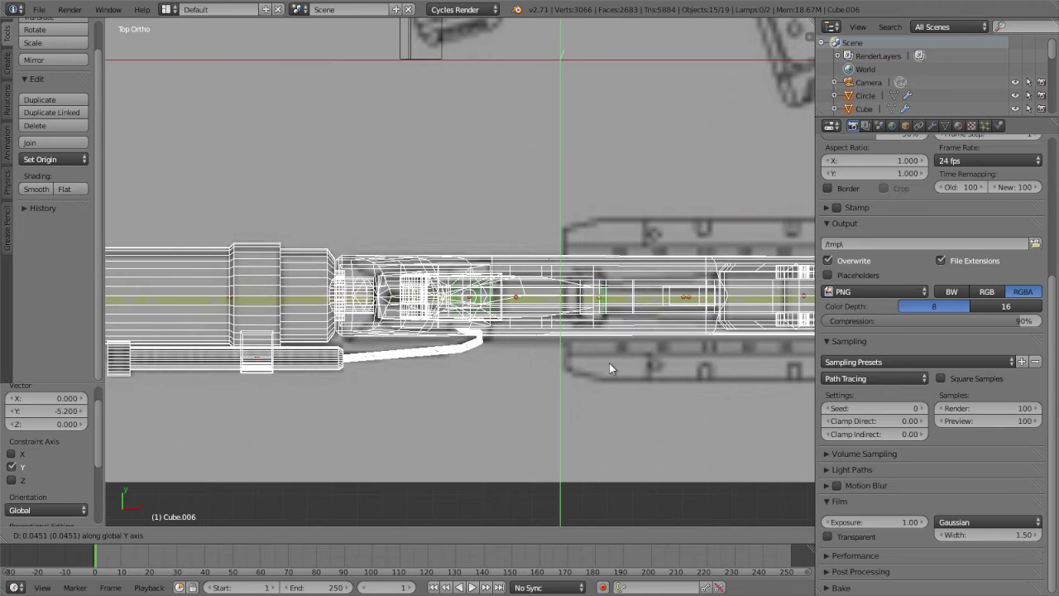
click(609, 362)
scroll(502, 331, down, 4)
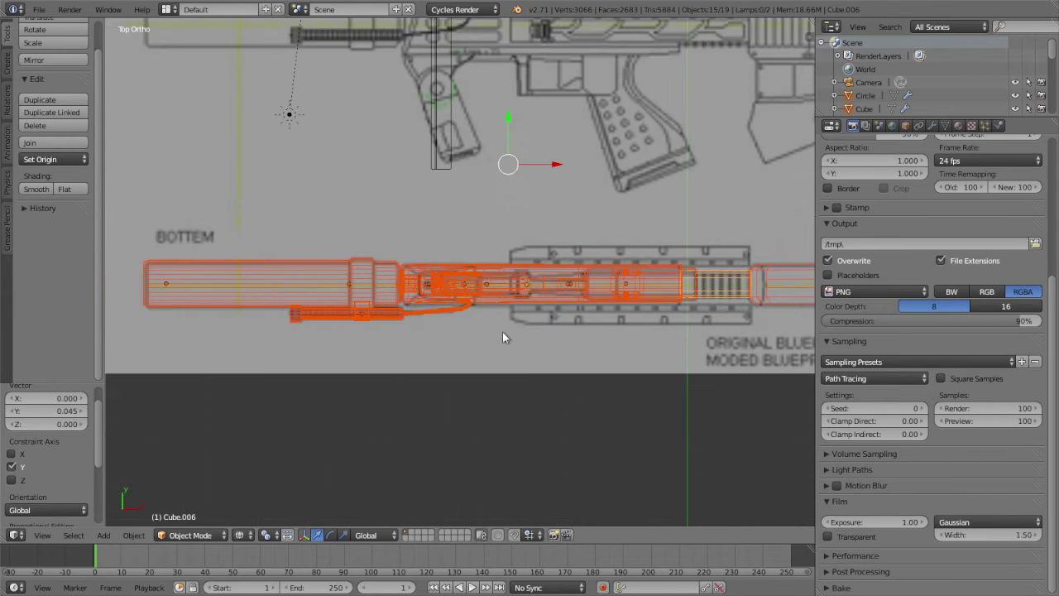
scroll(739, 311, up, 1)
scroll(740, 311, up, 1)
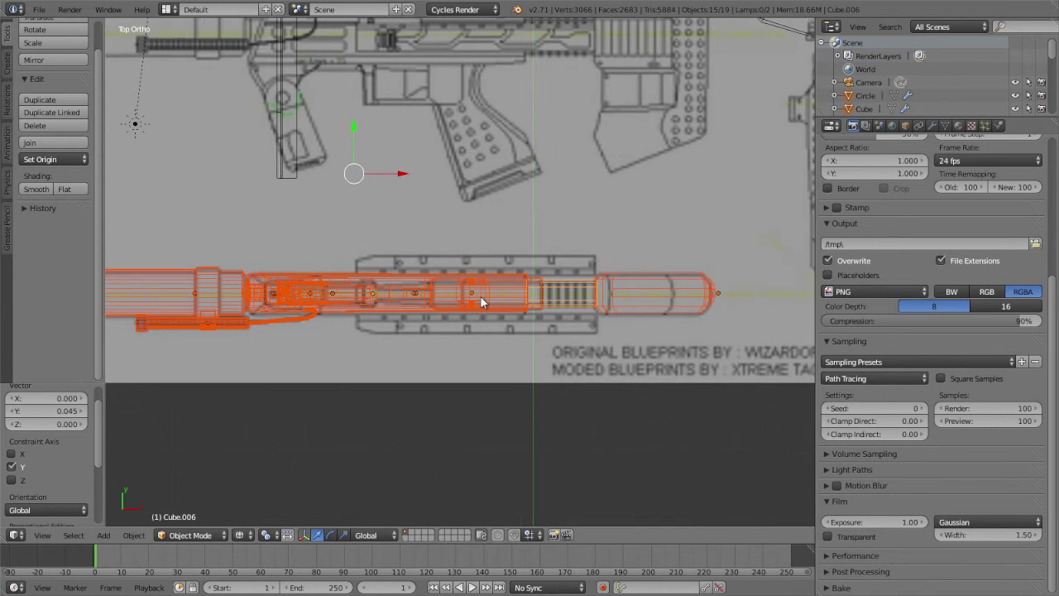
scroll(444, 205, down, 3)
key(g)
key(x)
key(y)
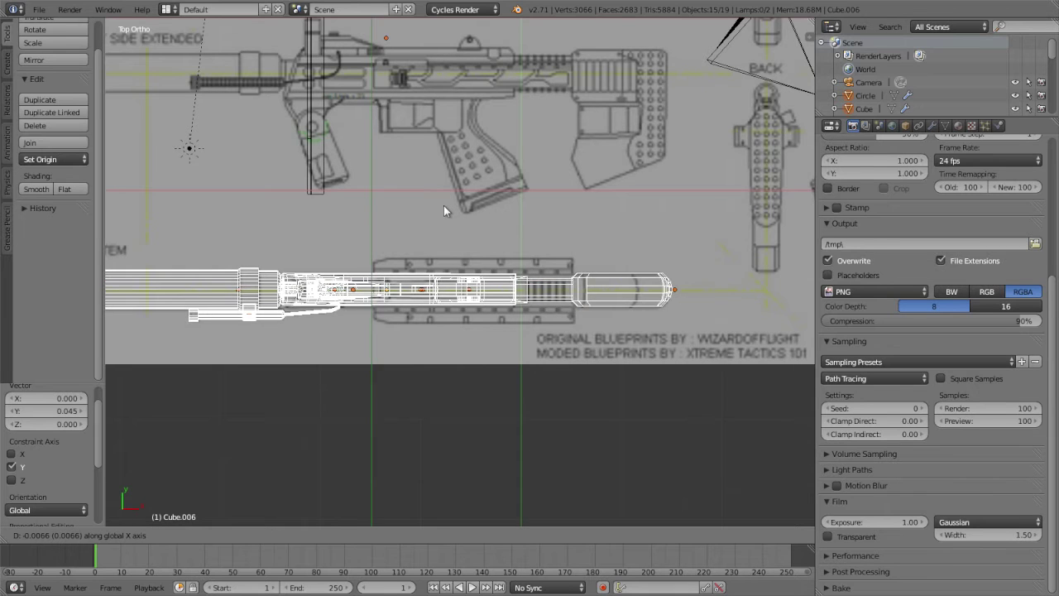
right_click(444, 206)
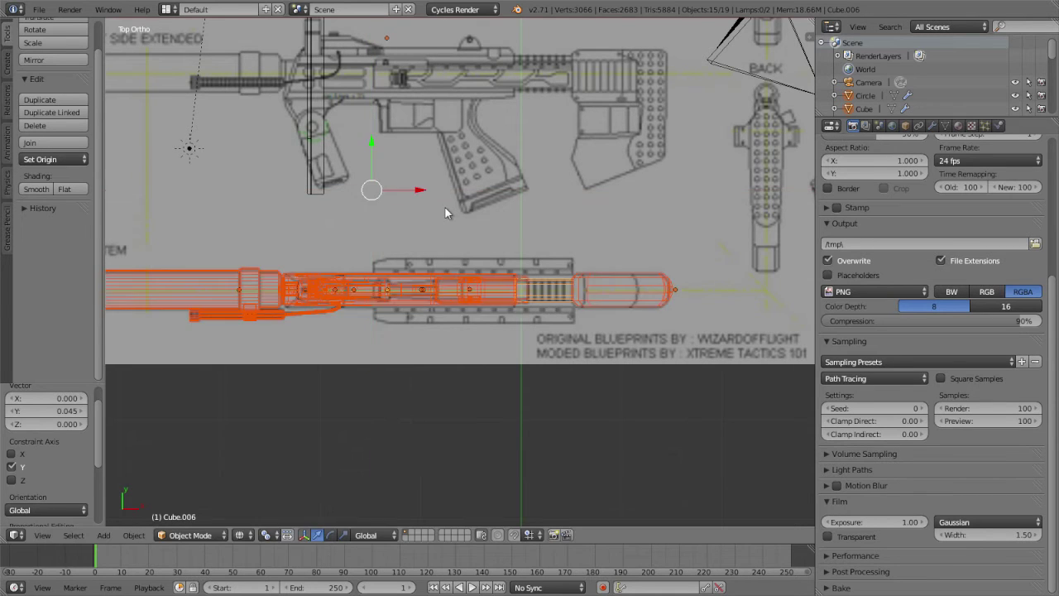
Shift the parts slightly along X to match the barrel end.
scroll(755, 320, up, 5)
mouse_move(756, 321)
shift+middle_down()
mouse_move(490, 317)
mouse_move(298, 293)
shift+middle_up()
scroll(298, 298, up, 2)
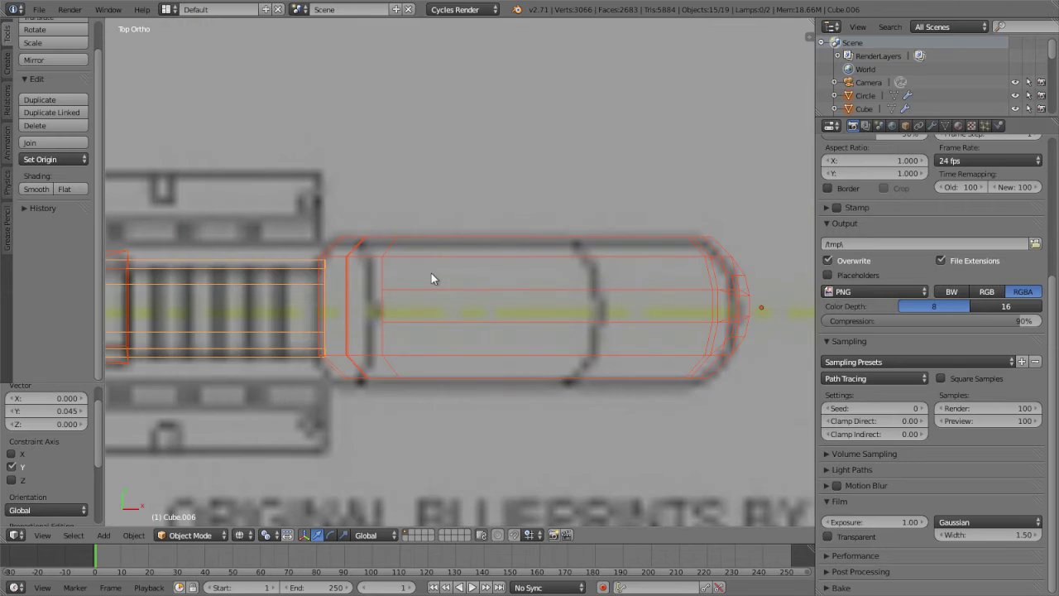
key(g)
key(y)
right_click(428, 287)
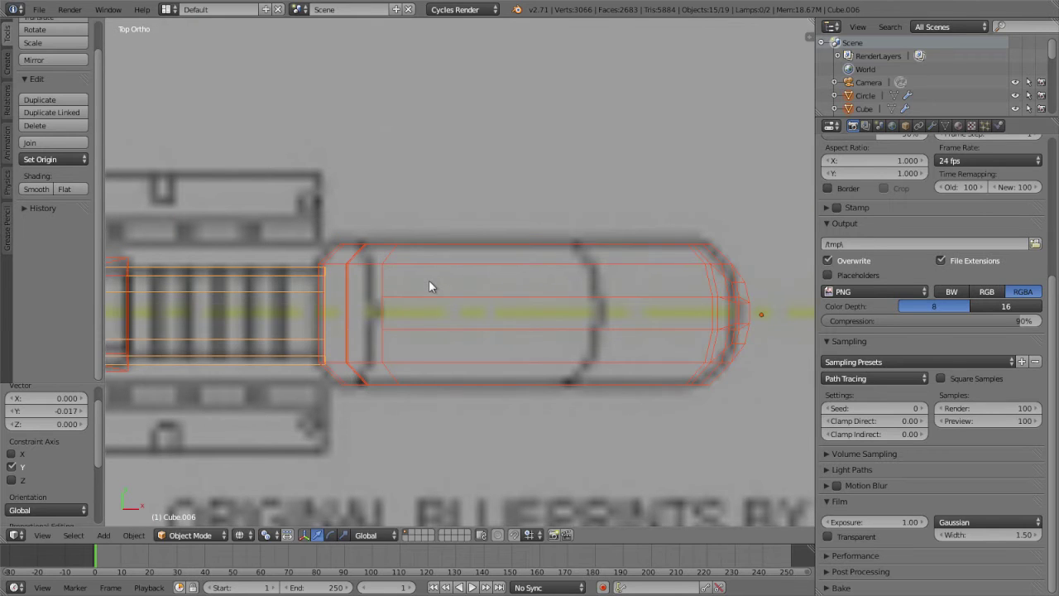
key(g)
key(x)
click(420, 287)
Set the transform pivot point to Individual Origins.
scroll(292, 336, down, 3)
scroll(292, 336, down, 2)
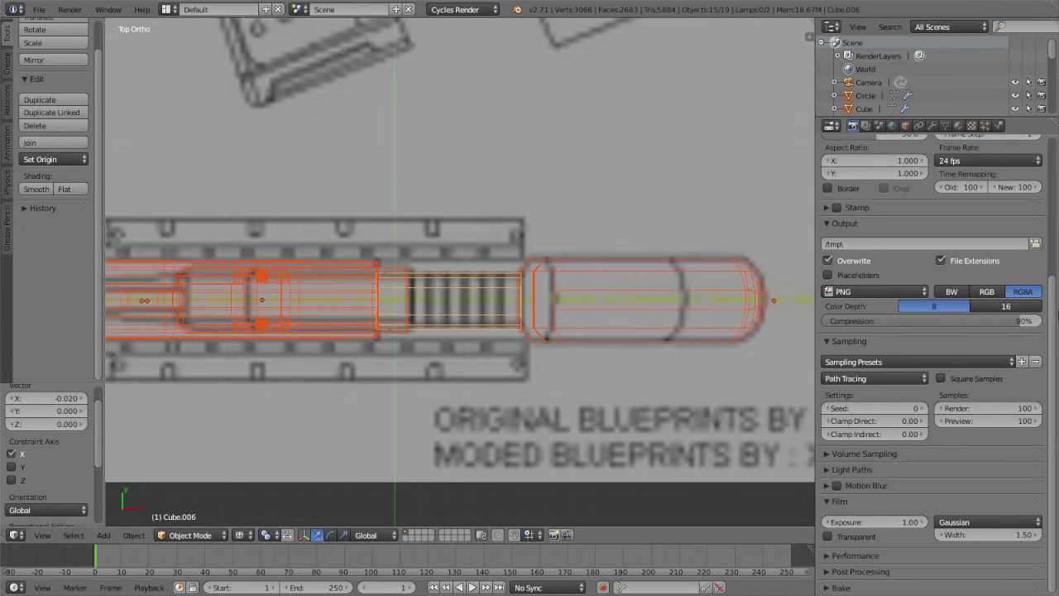
scroll(292, 337, down, 2)
shift+middle_drag(464, 241, 486, 293)
scroll(684, 290, up, 2)
shift+middle_drag(683, 289, 659, 306)
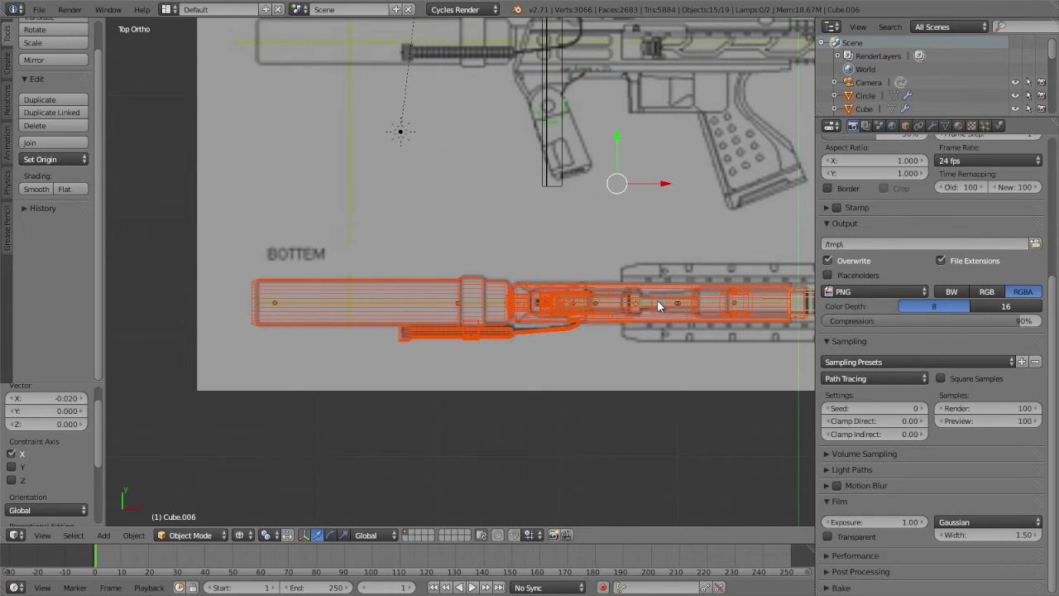
key(g)
key(y)
right_click(745, 241)
click(283, 538)
click(287, 479)
Scale the barrel parts along X to 0.992.
key(s)
key(x)
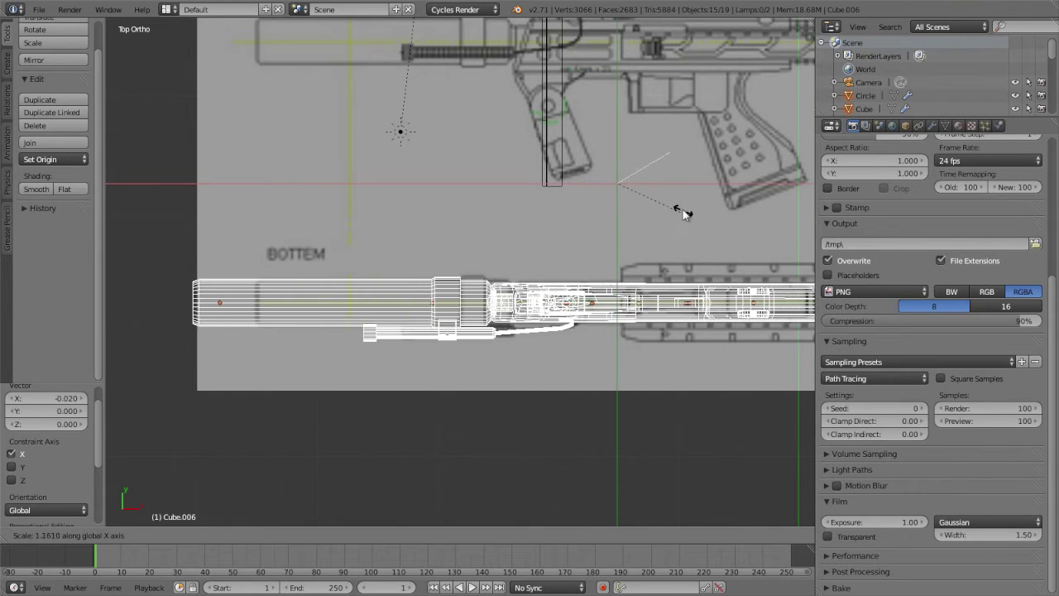
key(y)
key(x)
key(s)
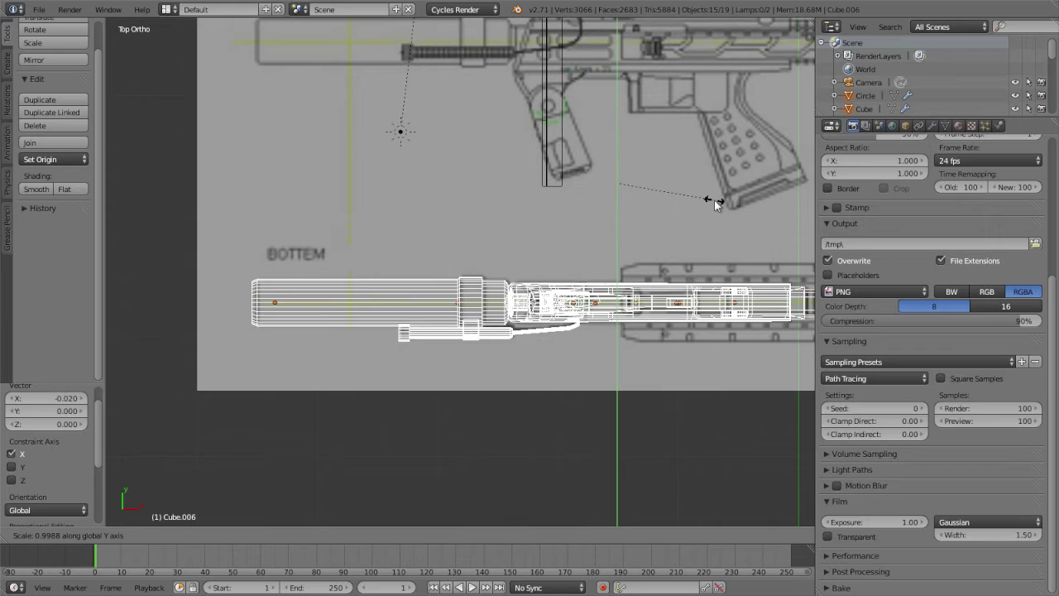
key(y)
key(x)
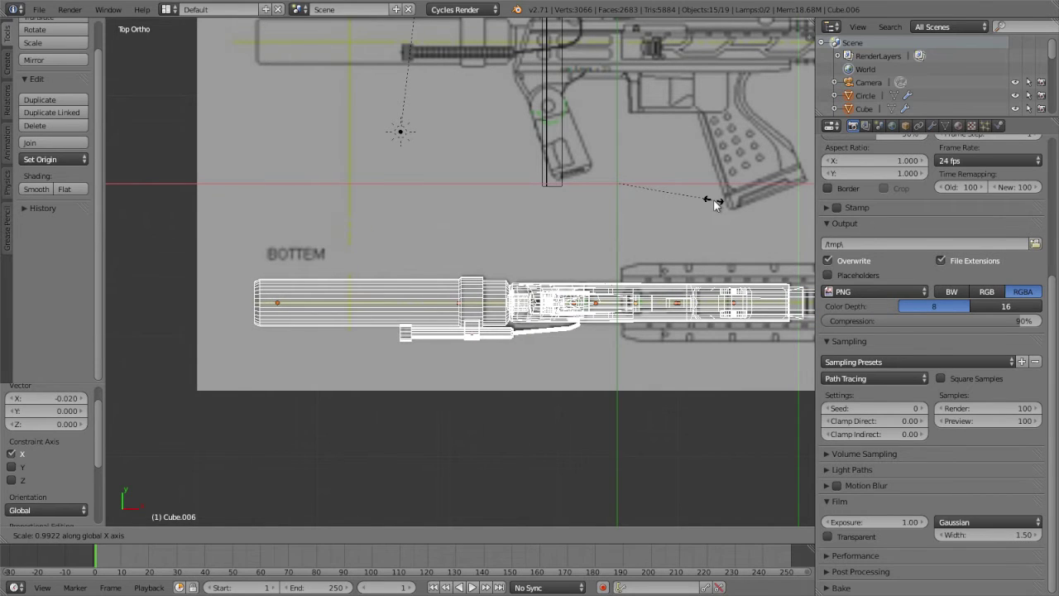
click(714, 201)
Move the parts 0.011 along X to align with the blueprint.
mouse_move(713, 198)
shift+middle_down()
mouse_move(630, 215)
mouse_move(407, 184)
mouse_move(587, 265)
mouse_move(610, 265)
mouse_move(530, 320)
mouse_move(539, 276)
shift+middle_up()
key(g)
key(x)
click(408, 185)
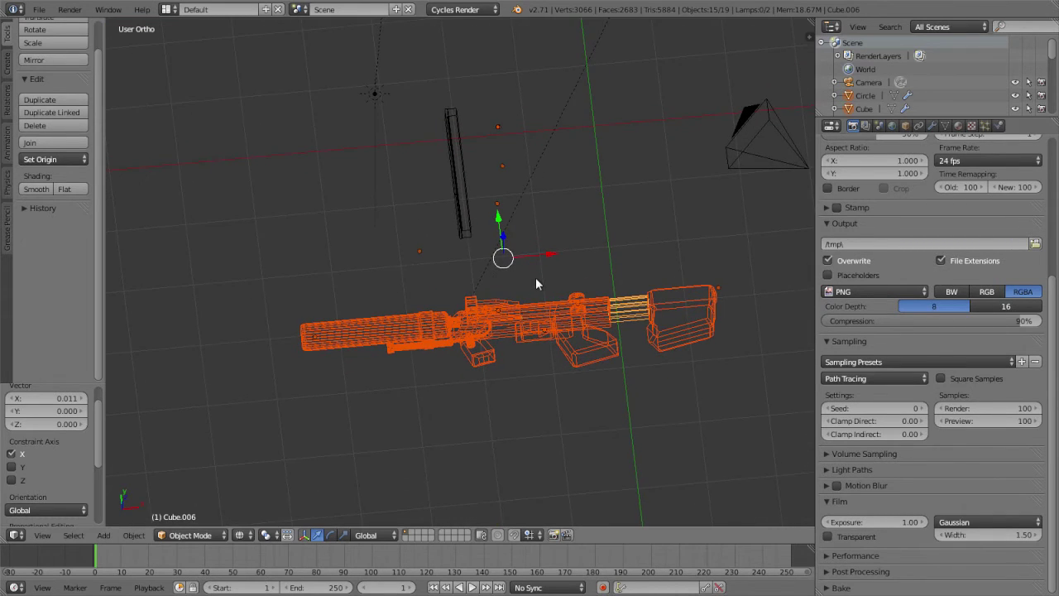
Select the upright bar Cube.010 and move it near the bottom view.
key(KP_7)
right_click(473, 177)
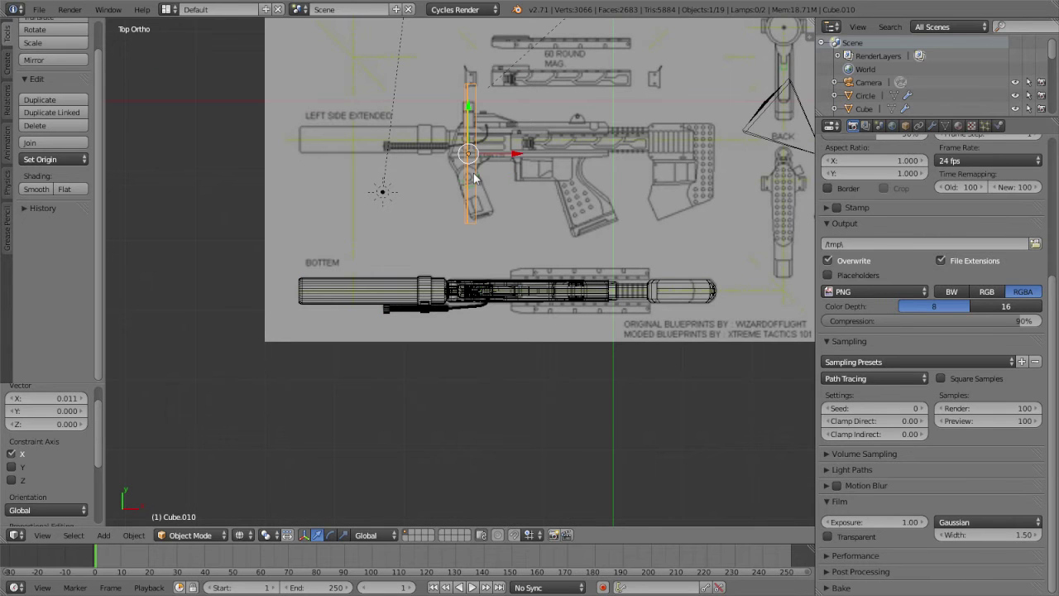
scroll(473, 211, up, 2)
scroll(473, 211, down, 4)
key(g)
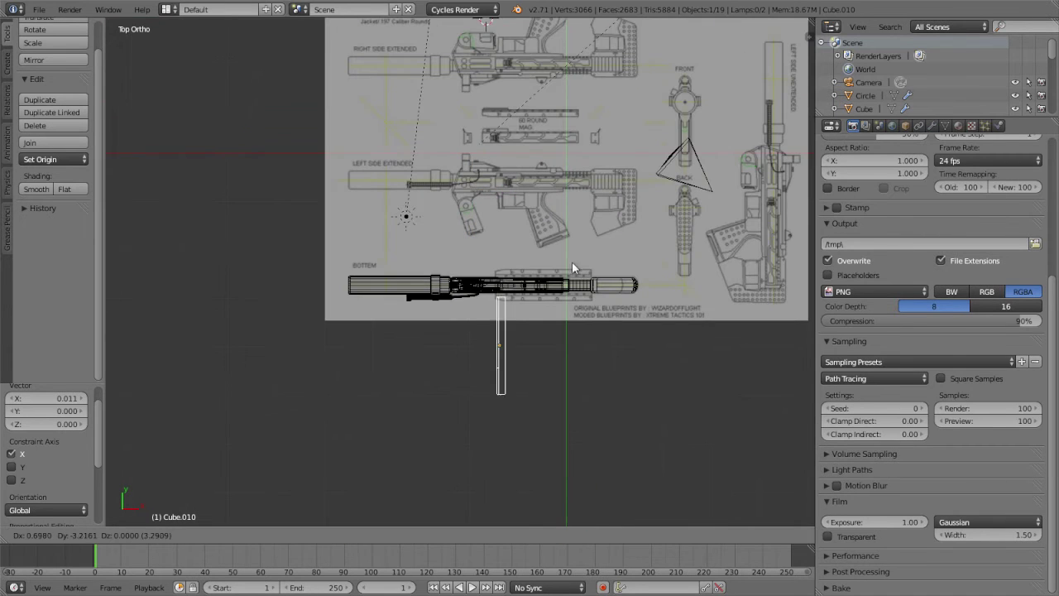
click(579, 248)
scroll(580, 248, up, 2)
Rotate the bar 90° to lie horizontally and start moving it under the barrel.
key(r)
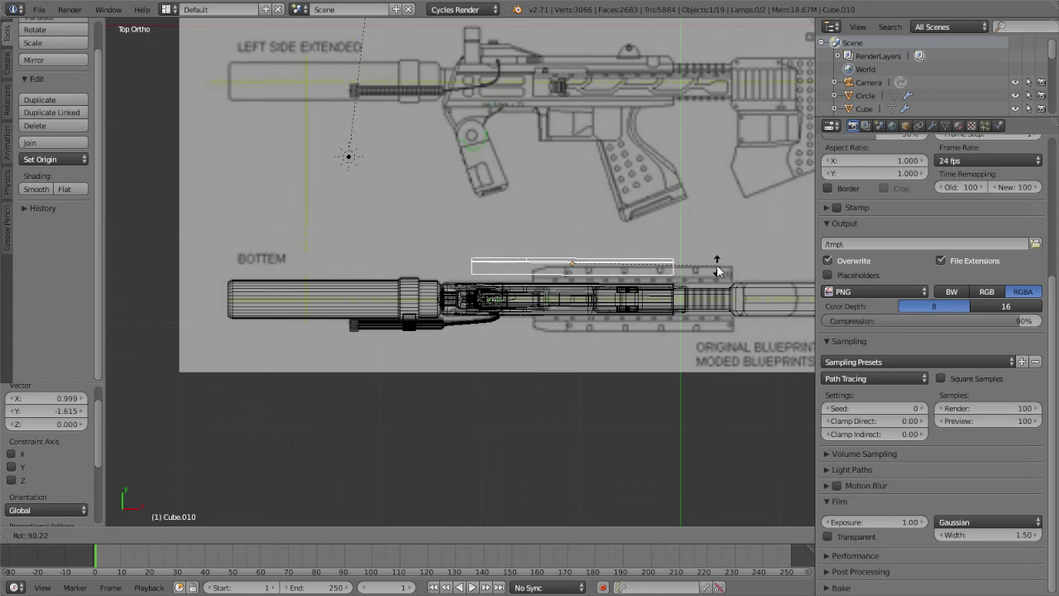
key(g)
right_click(772, 330)
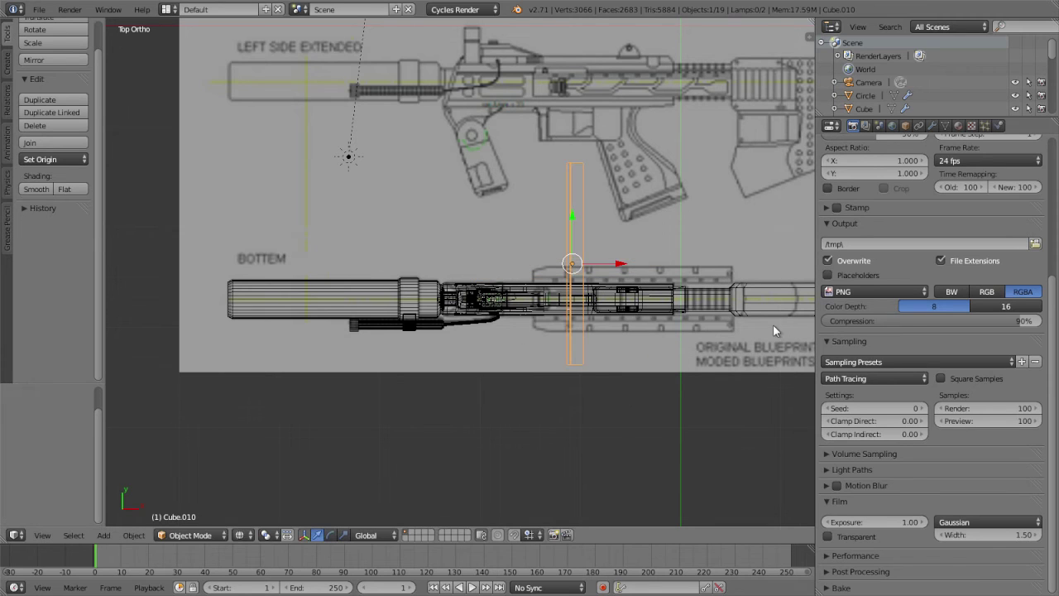
text(r90)
key(Return)
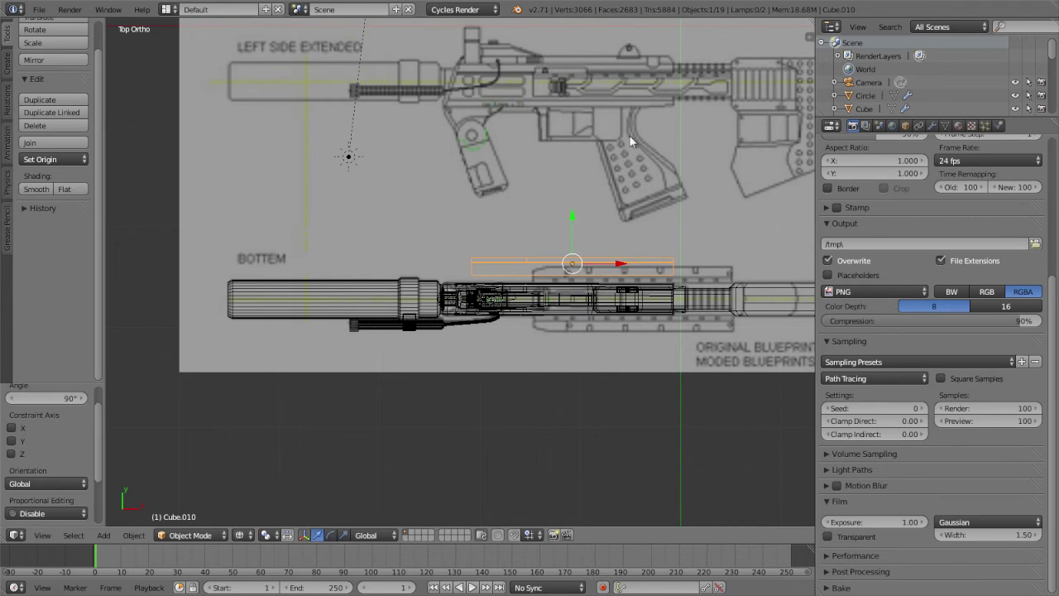
key(g)
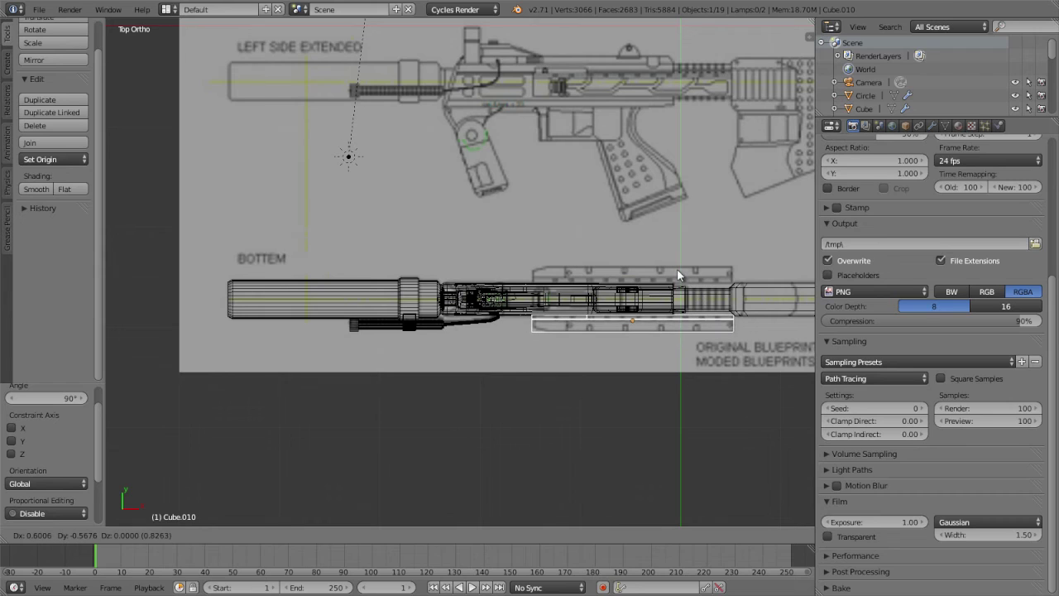
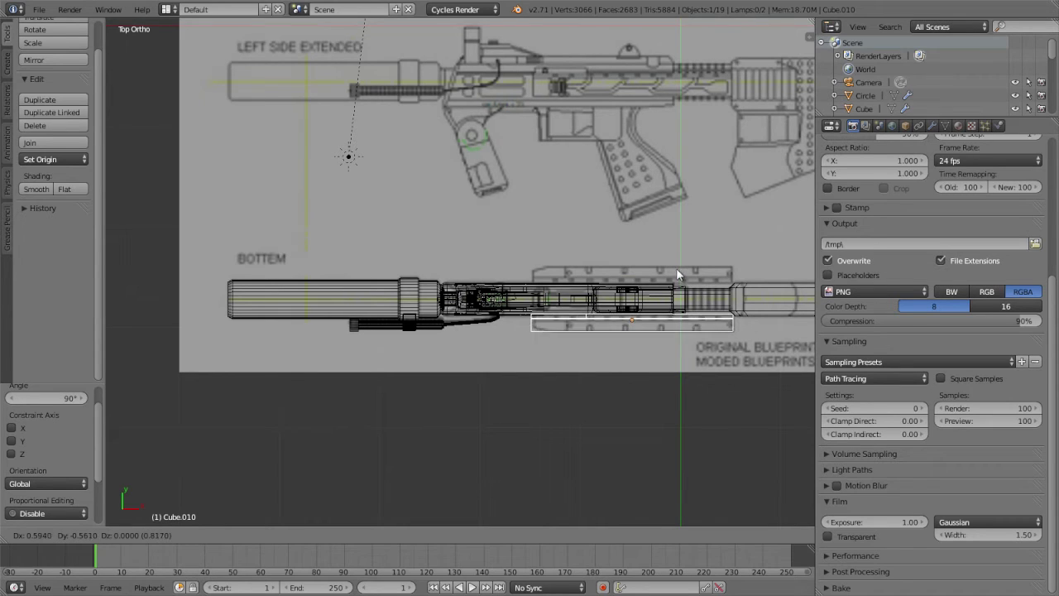
Position the long bar (Cube.010) over the bottom-view blueprint.
click(677, 269)
scroll(677, 268, up, 2)
shift+middle_drag(653, 327, 449, 173)
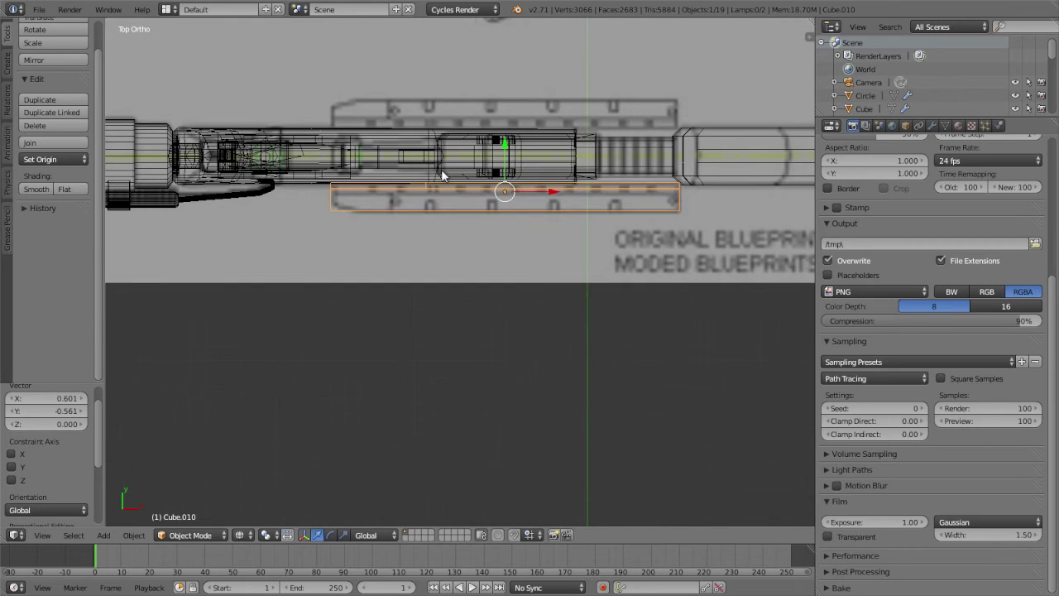
key(g)
click(442, 174)
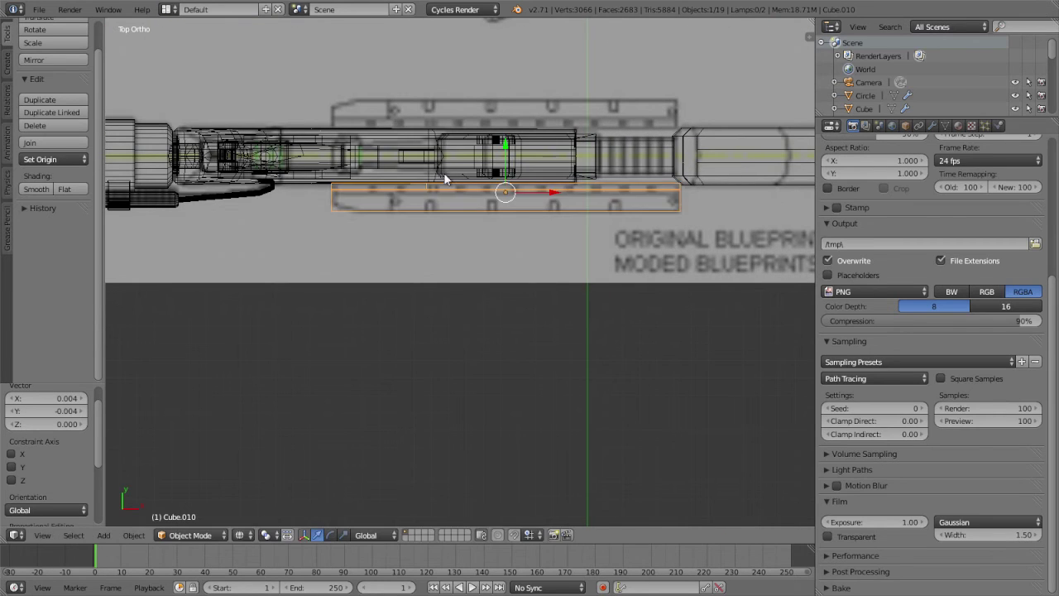
scroll(373, 207, up, 2)
scroll(392, 286, up, 1)
In Edit Mode, add a loop cut near one end of the bar.
key(Tab)
scroll(308, 222, up, 1)
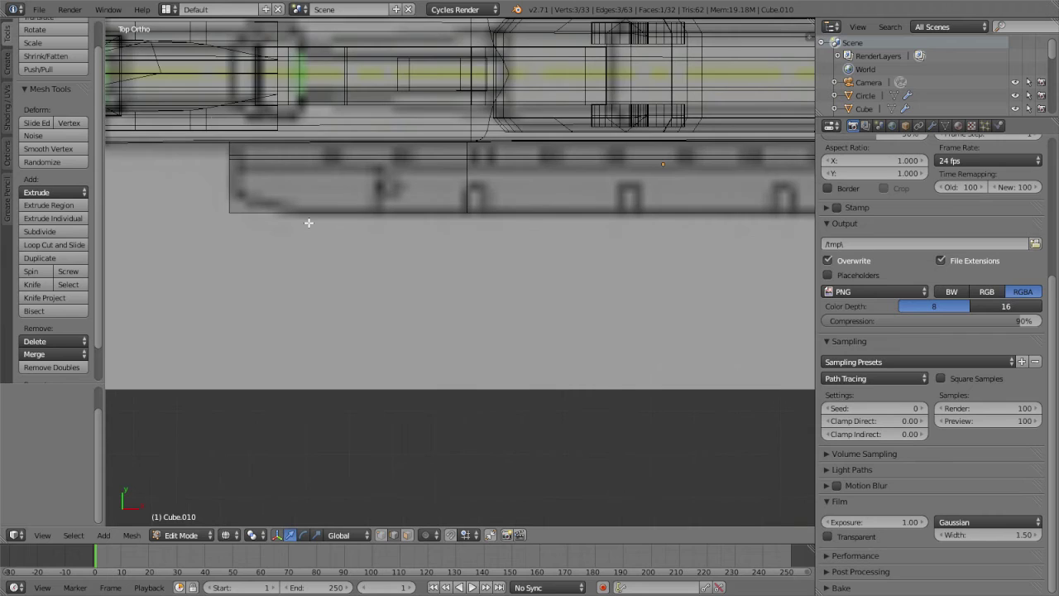
click(380, 535)
shift+middle_drag(296, 255, 417, 310)
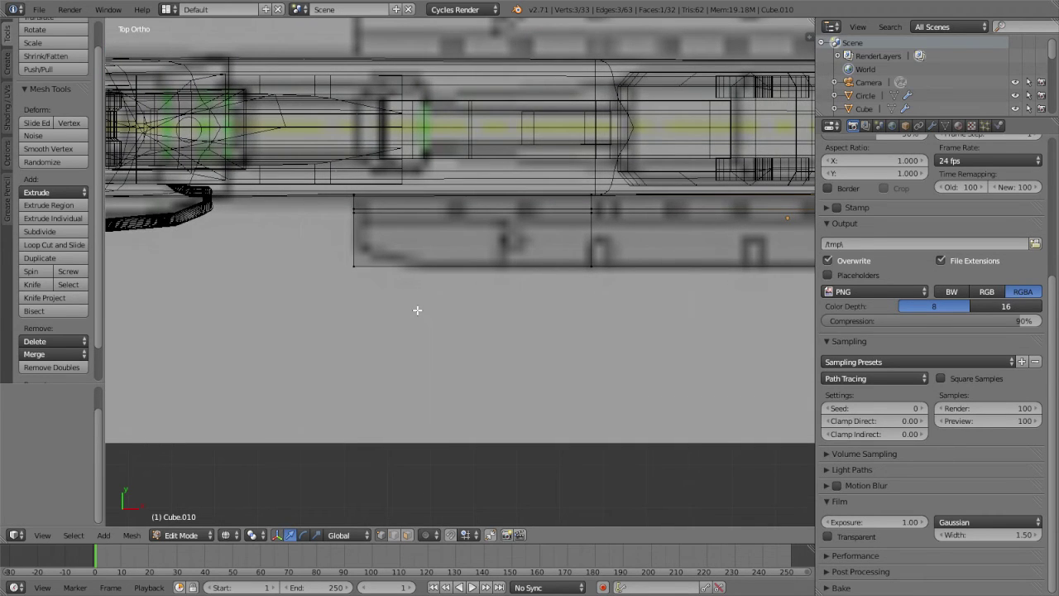
key(ctrl+r)
click(398, 214)
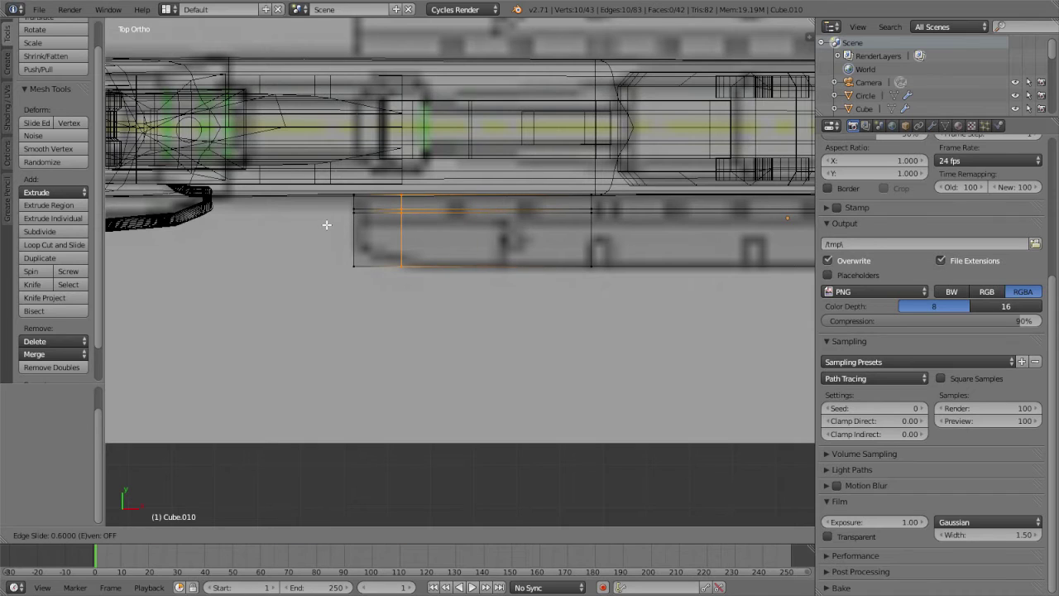
click(339, 225)
Shift the bar's end vertices along Y to form a notch, then return to Object Mode.
right_click(353, 266)
key(z)
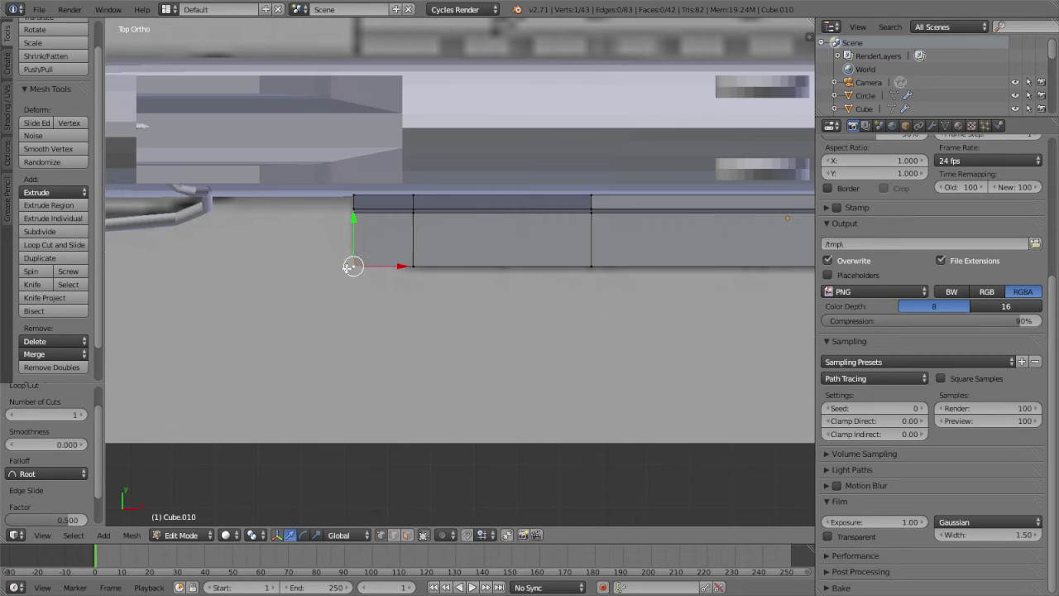
drag(340, 253, 386, 294)
key(z)
key(g)
key(x)
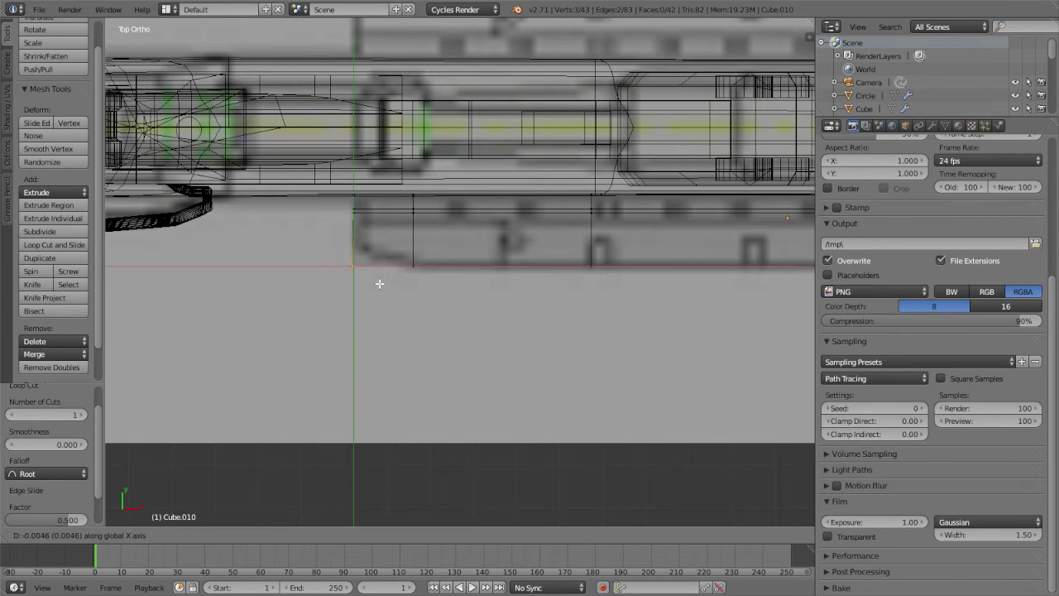
key(y)
click(383, 267)
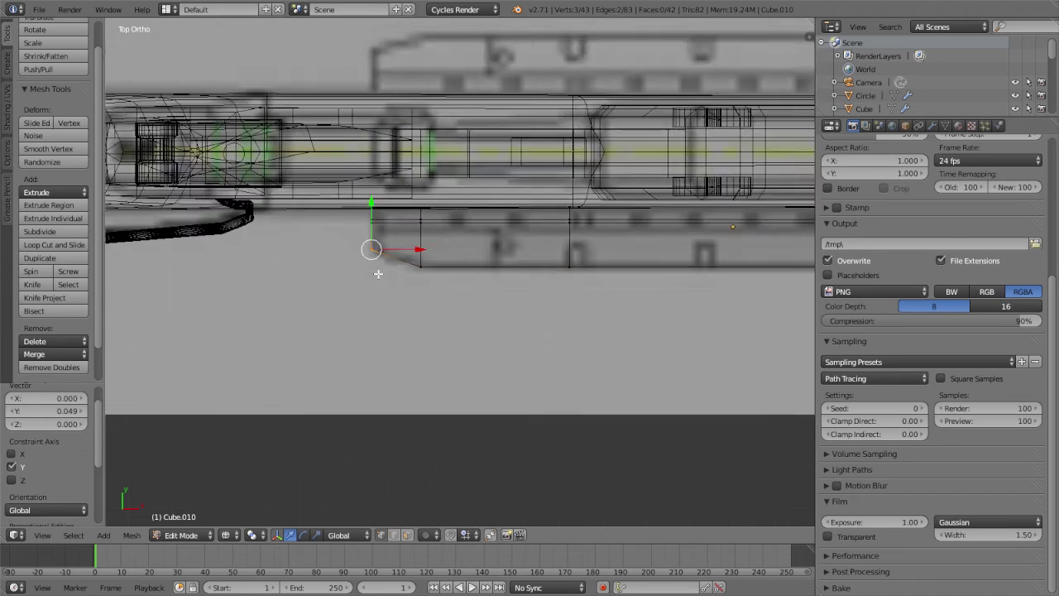
mouse_move(382, 266)
middle_down()
mouse_move(382, 240)
mouse_move(446, 255)
mouse_move(511, 212)
mouse_move(503, 300)
mouse_move(494, 282)
middle_up()
key(z)
key(Tab)
Switch to the Right orthographic view of the rail piece.
scroll(494, 281, up, 3)
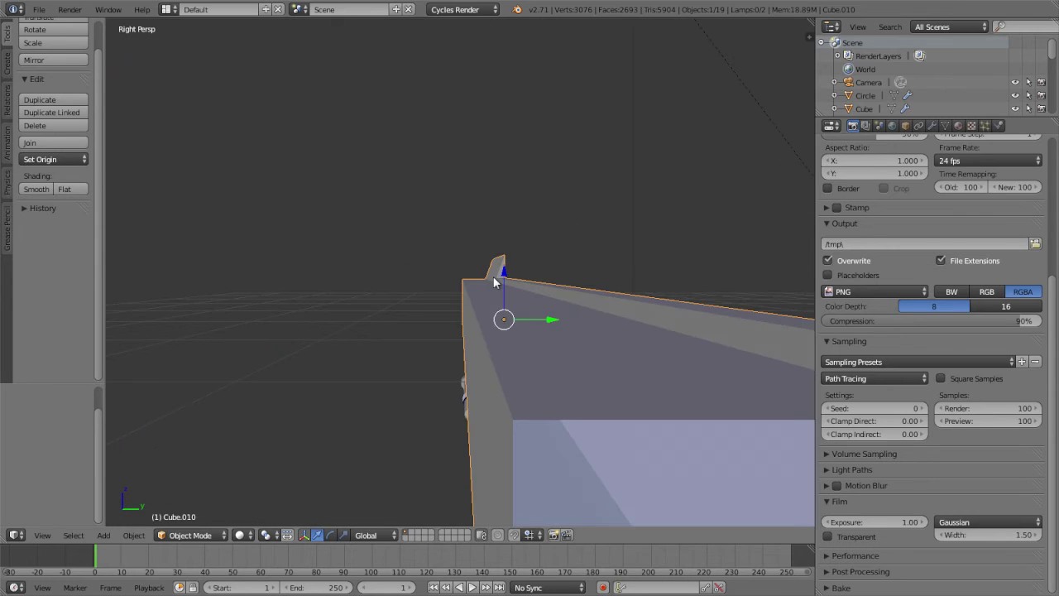
key(KP_7)
key(KP_3)
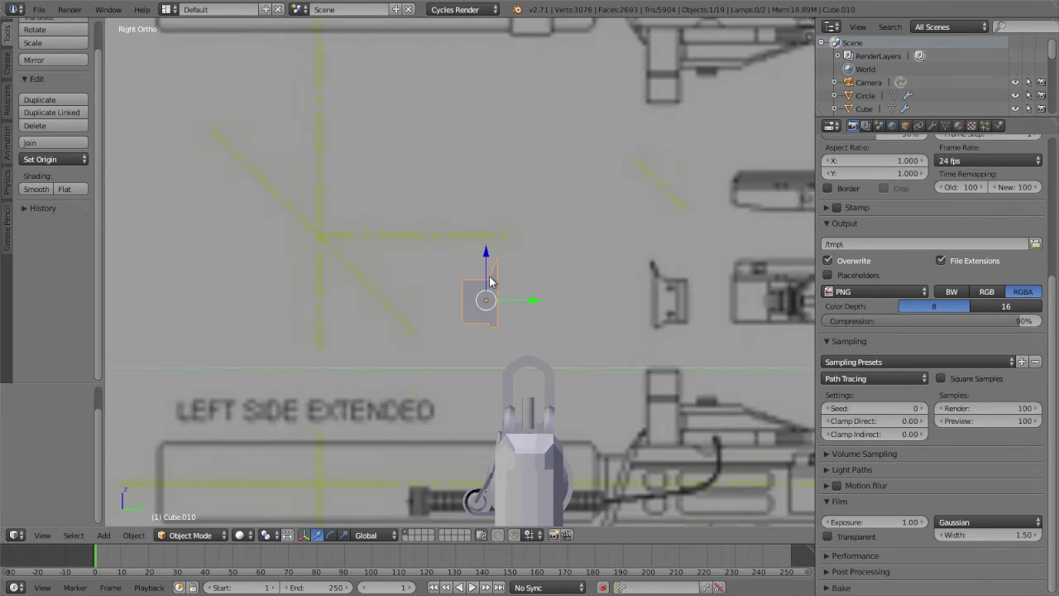
mouse_move(493, 282)
middle_down()
mouse_move(336, 371)
mouse_move(447, 349)
middle_up()
key(KP_3)
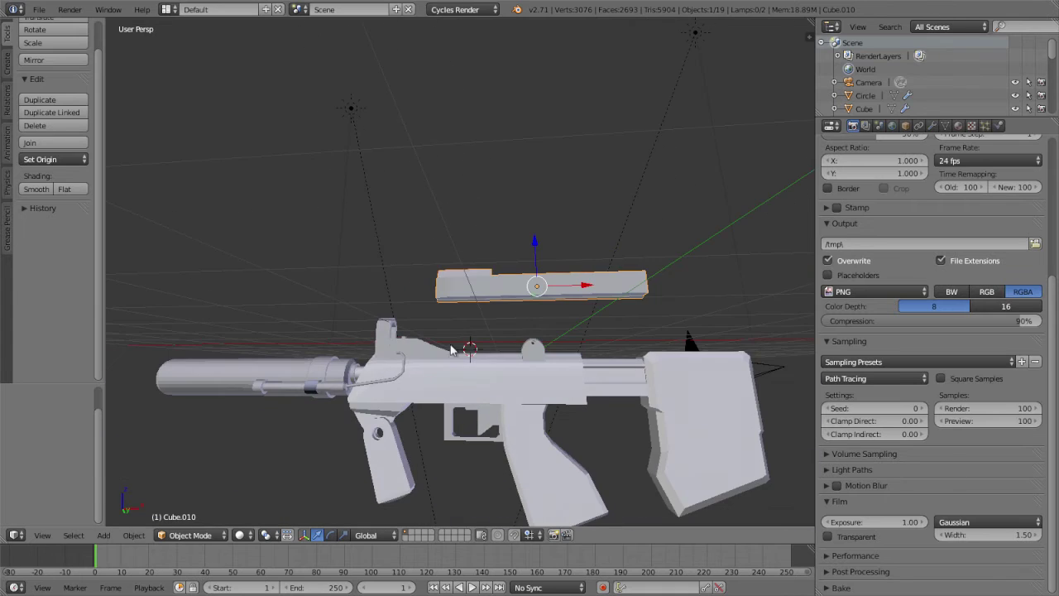
scroll(452, 338, down, 5)
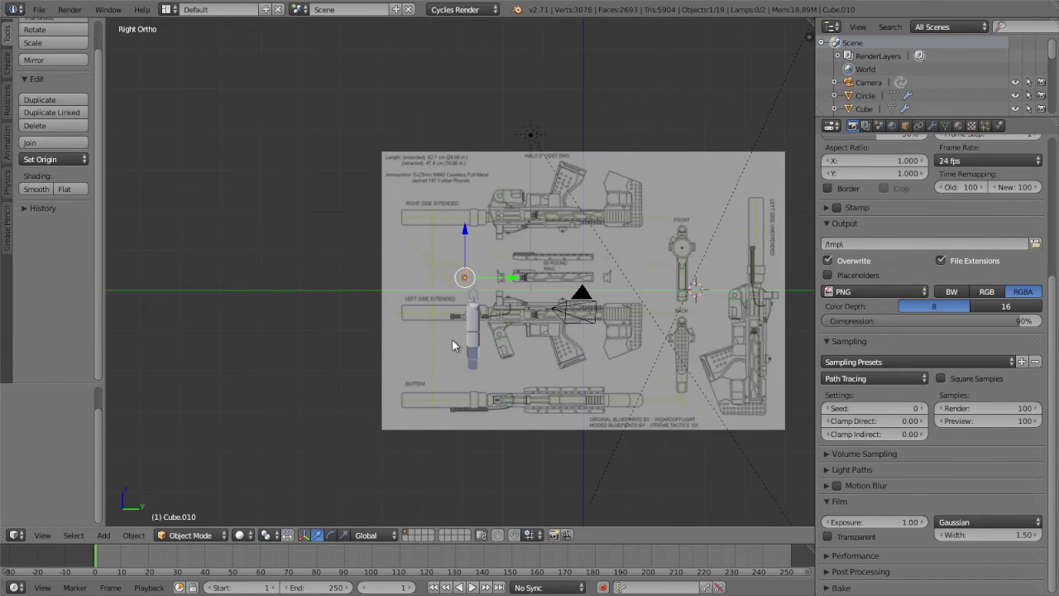
scroll(452, 338, up, 3)
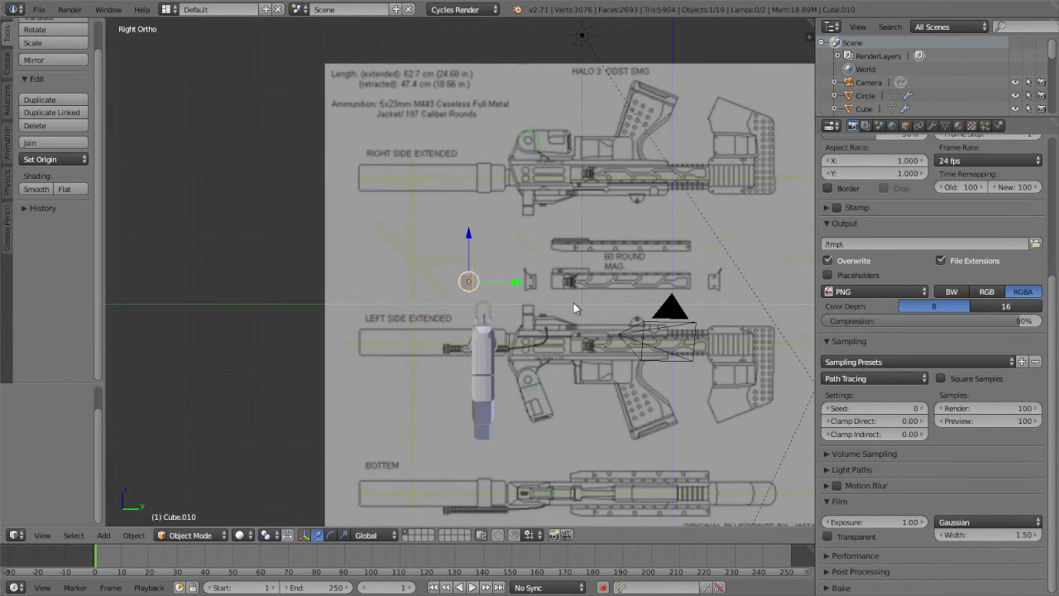
Lower the piece -0.9 along Z and open its Modifiers properties.
text(gz)
text(-0.9)
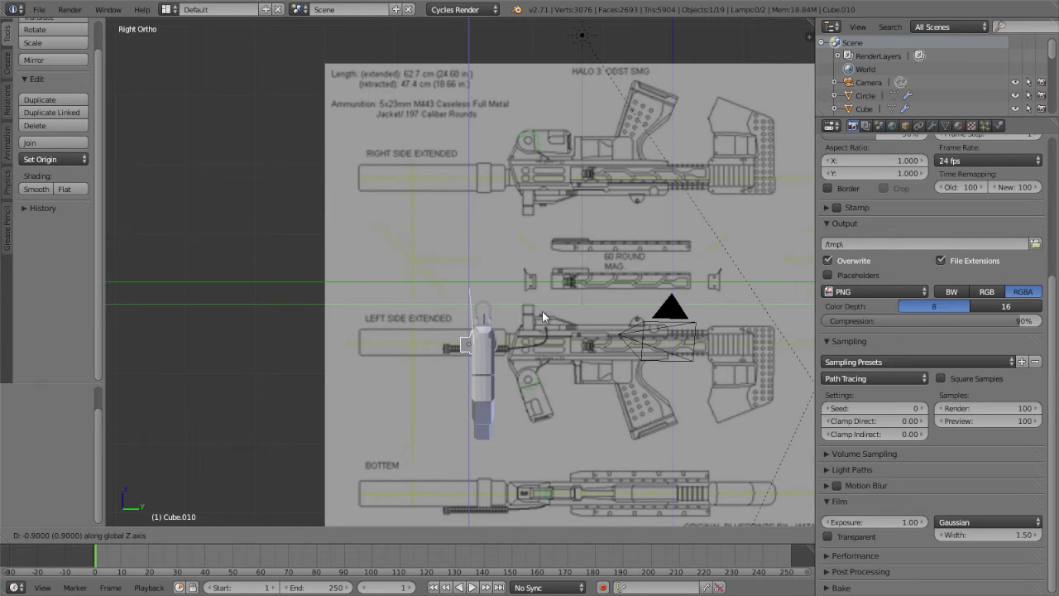
key(Return)
scroll(542, 312, up, 4)
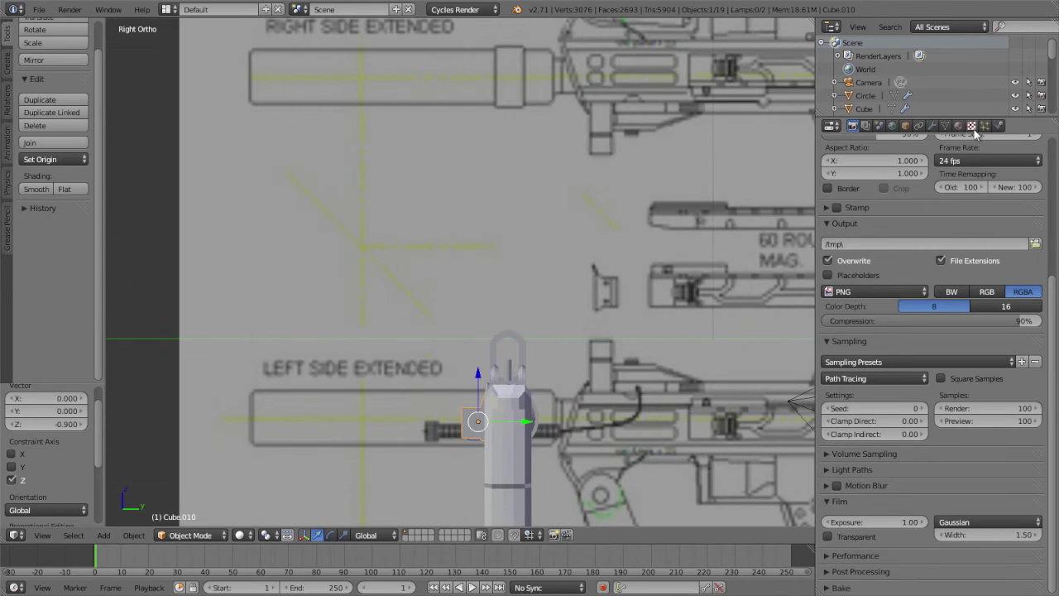
click(933, 125)
Add a Mirror modifier, then extrude the piece's geometry along Y.
click(884, 173)
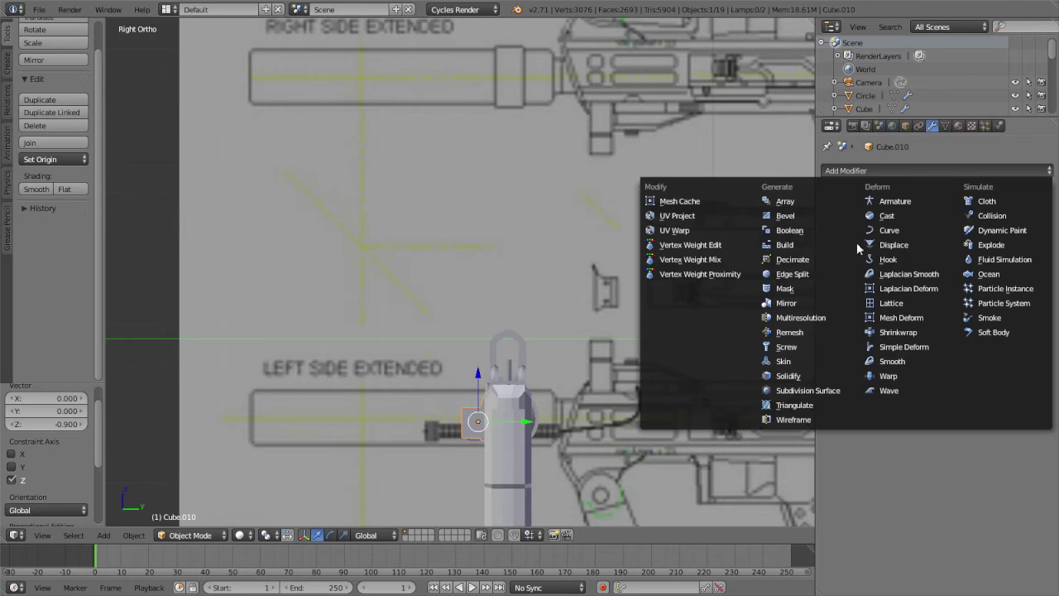
click(807, 315)
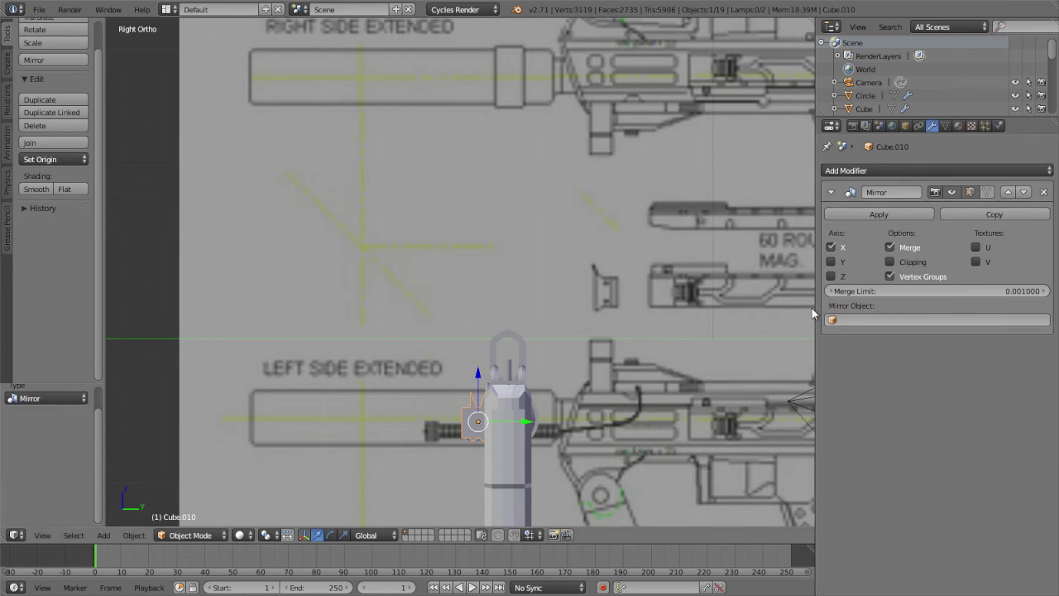
key(Tab)
key(a)
key(a)
key(e)
key(y)
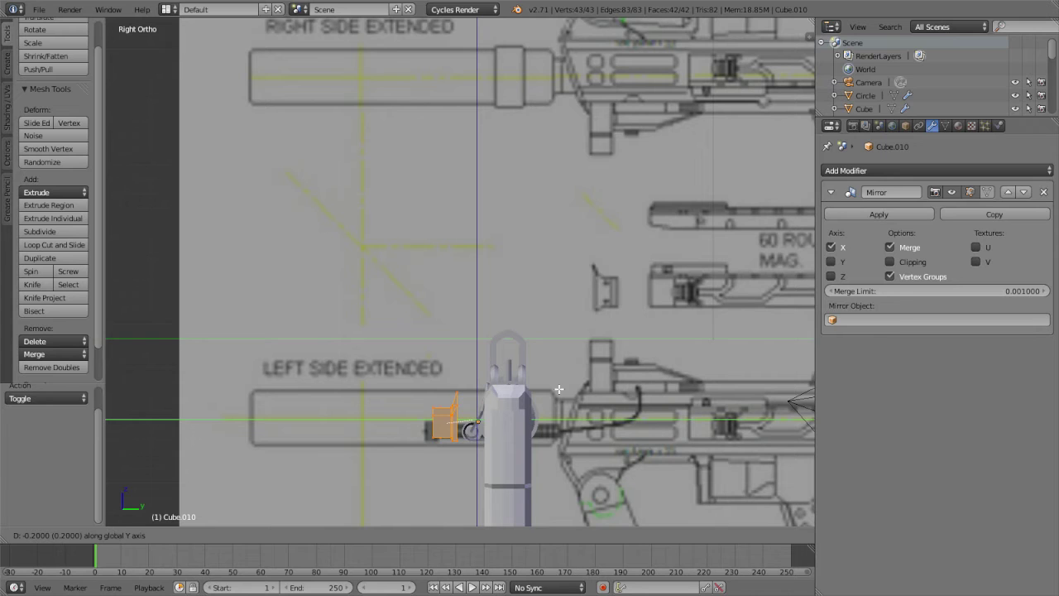
click(560, 389)
Inspect the piece in local view, then move it along Y.
key(KP_Divide)
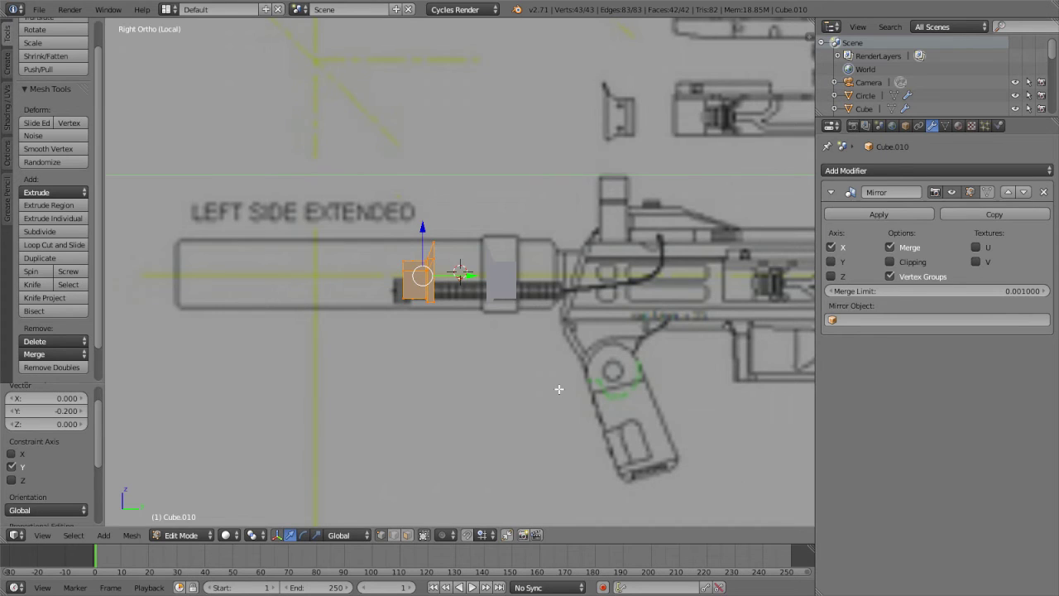
scroll(567, 340, up, 4)
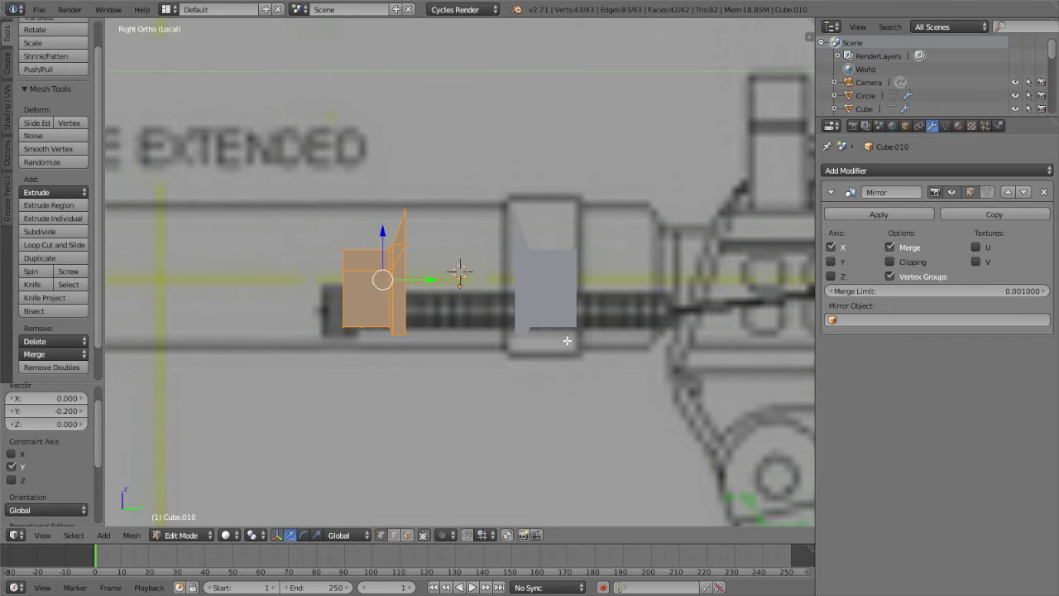
scroll(567, 340, down, 3)
key(Tab)
key(KP_Divide)
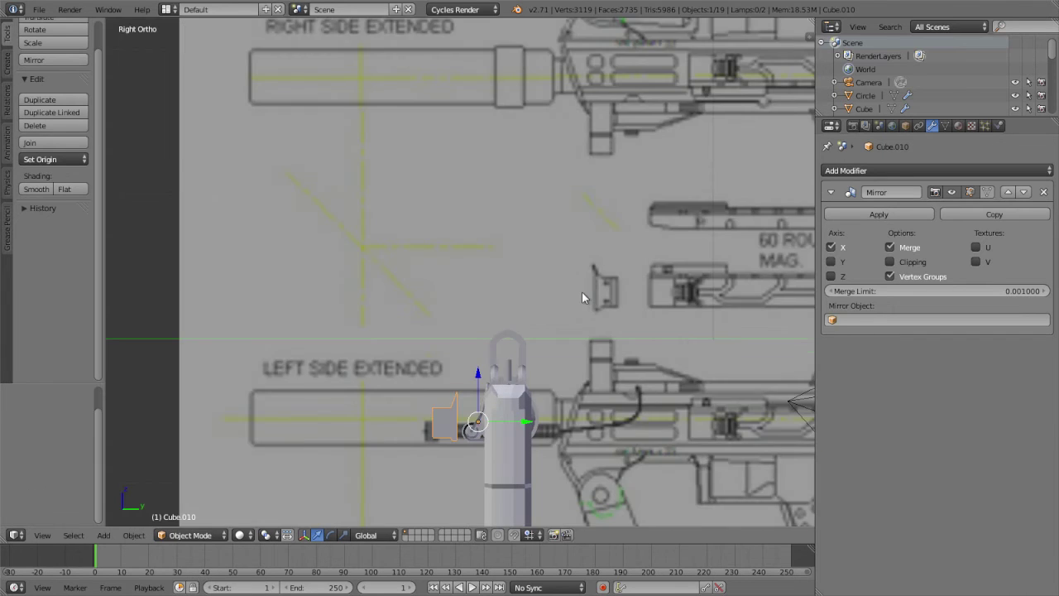
scroll(582, 291, up, 2)
key(g)
key(y)
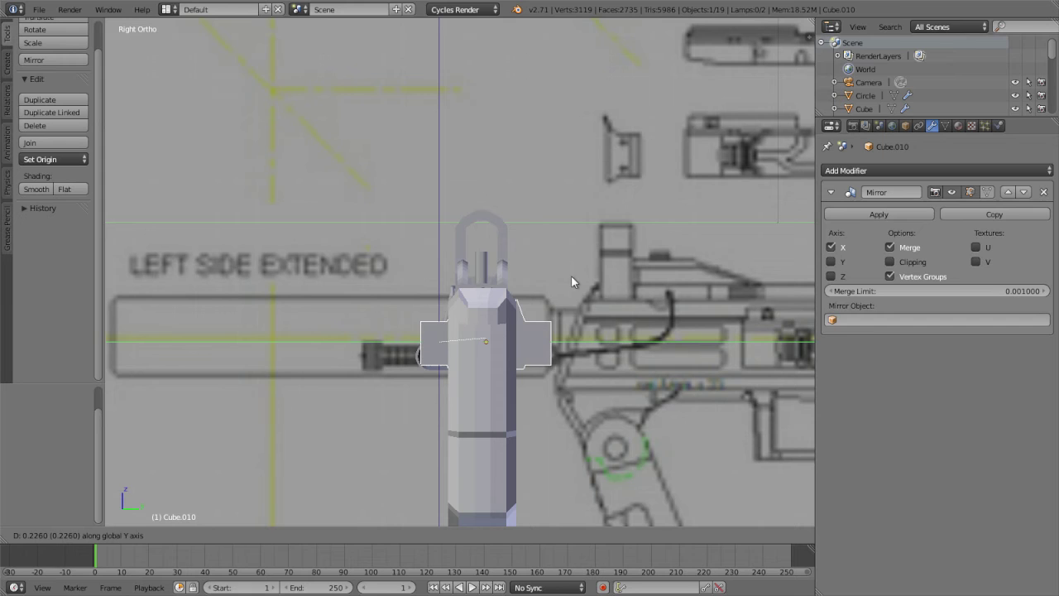
click(570, 276)
Make a small further Y adjustment to the wing piece.
scroll(591, 349, up, 3)
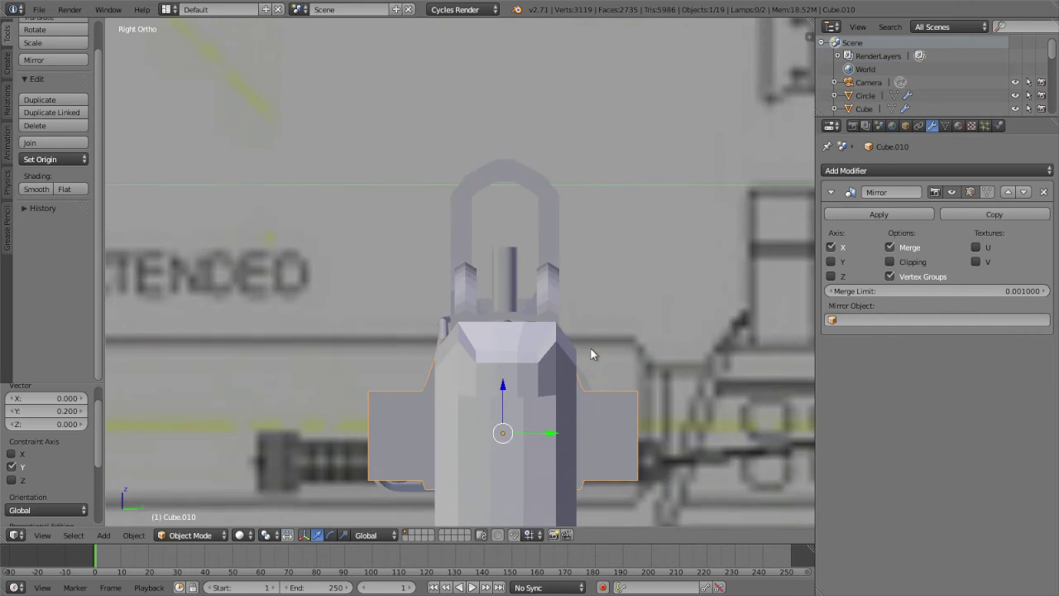
scroll(575, 199, up, 2)
scroll(578, 230, up, 3)
scroll(579, 232, up, 2)
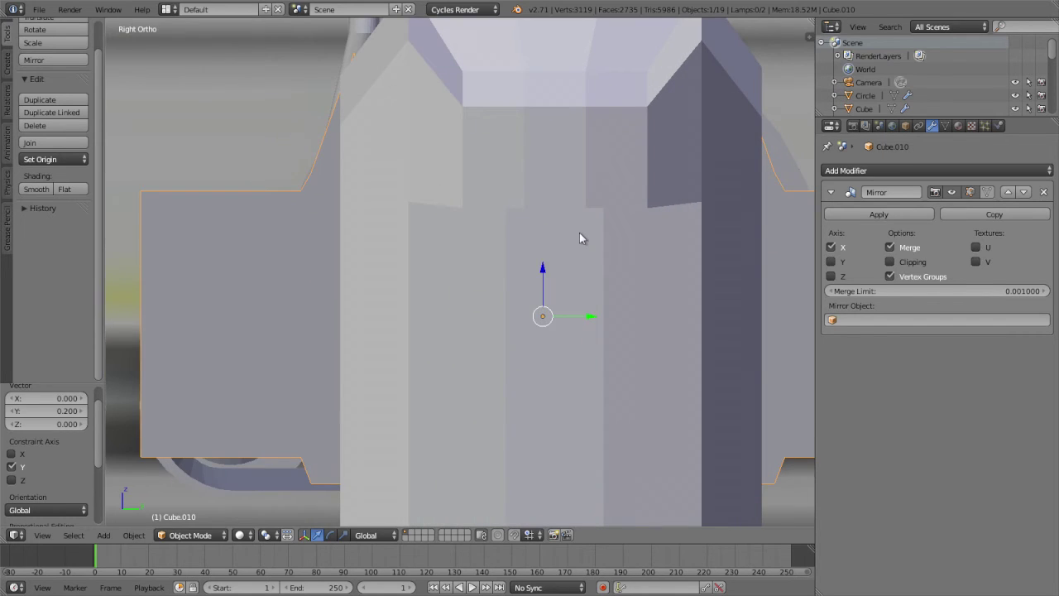
key(g)
key(y)
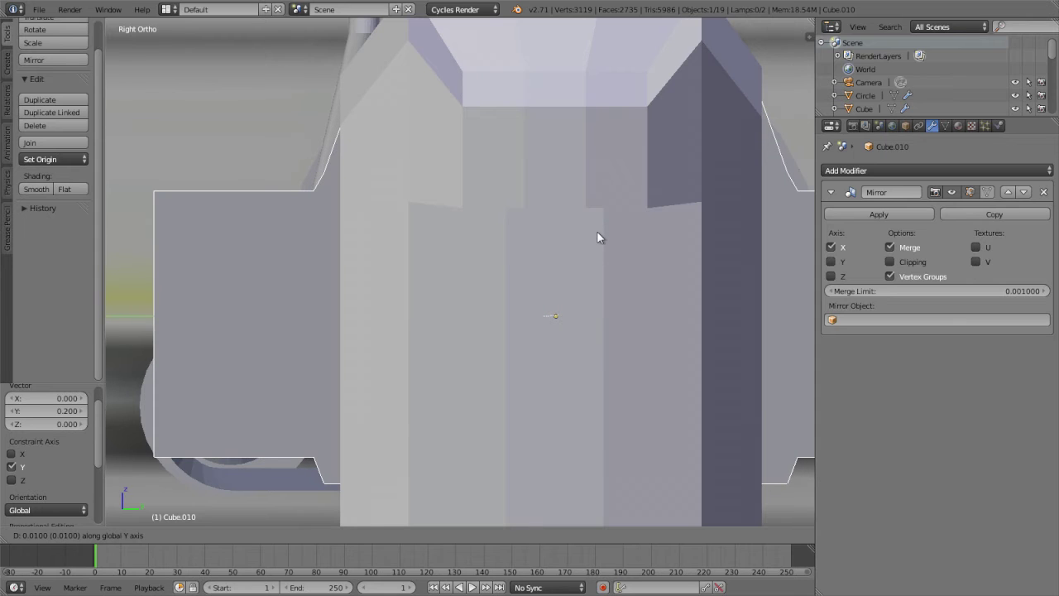
click(596, 231)
Shift the wing half's geometry 0.02 along Y in Edit Mode.
key(z)
scroll(596, 231, down, 3)
key(Tab)
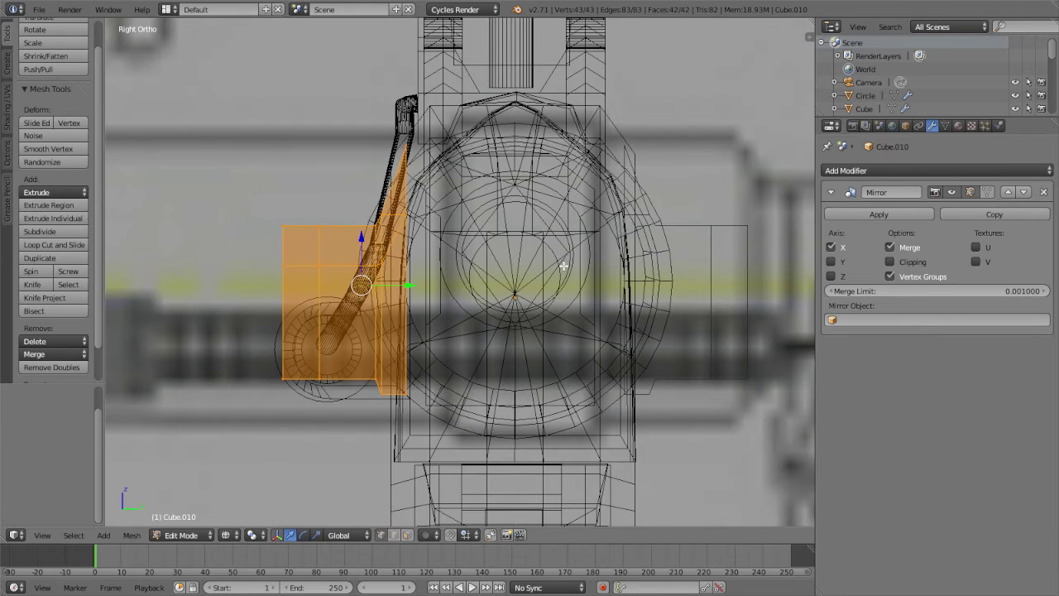
key(g)
key(y)
click(524, 274)
key(z)
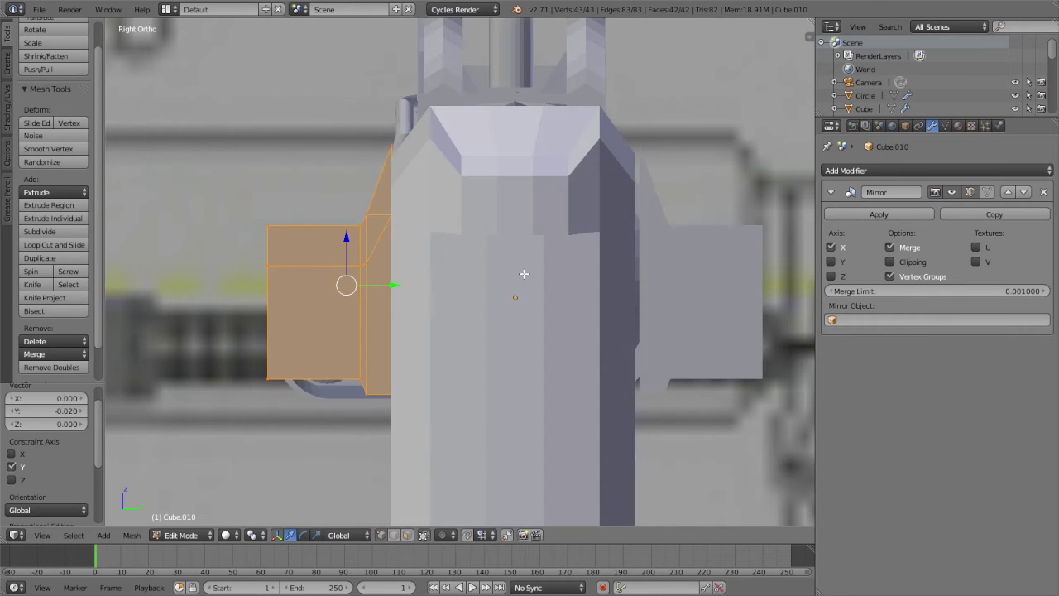
scroll(524, 274, down, 3)
scroll(524, 273, up, 4)
key(Tab)
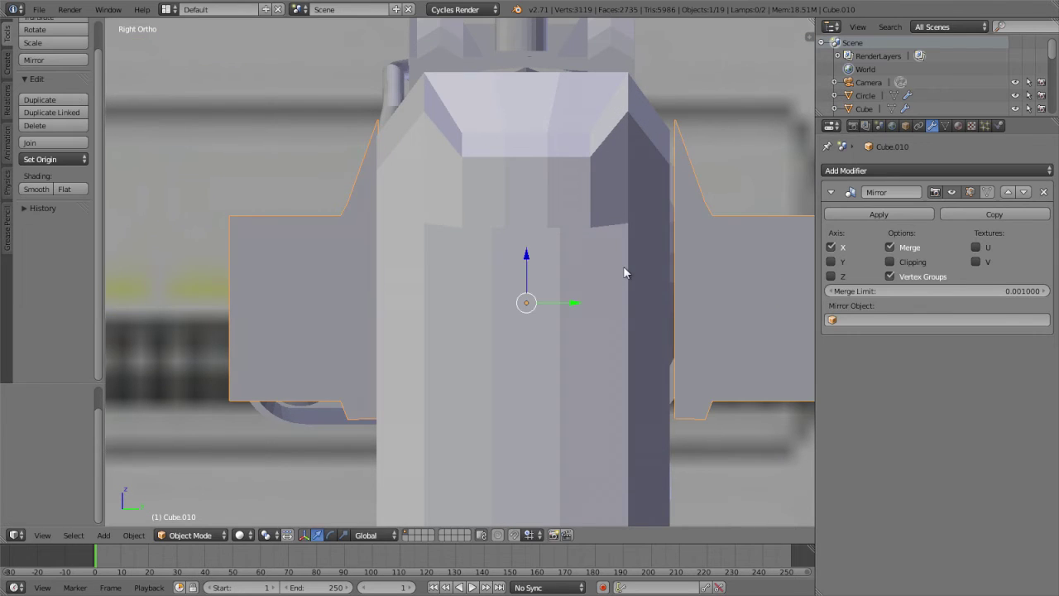
Refine the Y placement of the whole piece and the left wing half.
key(g)
key(y)
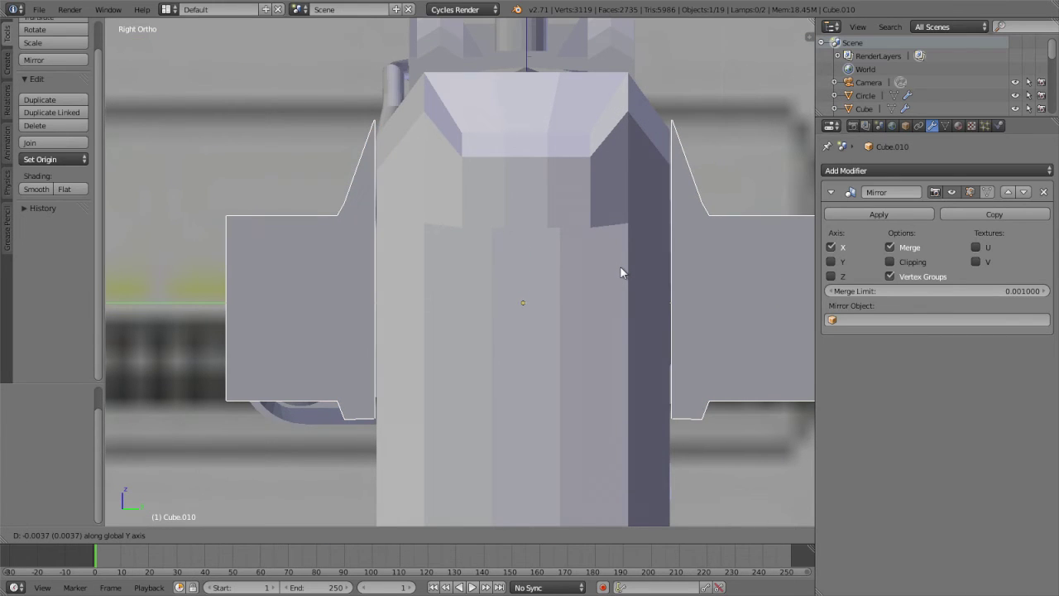
click(620, 267)
key(Tab)
key(g)
key(y)
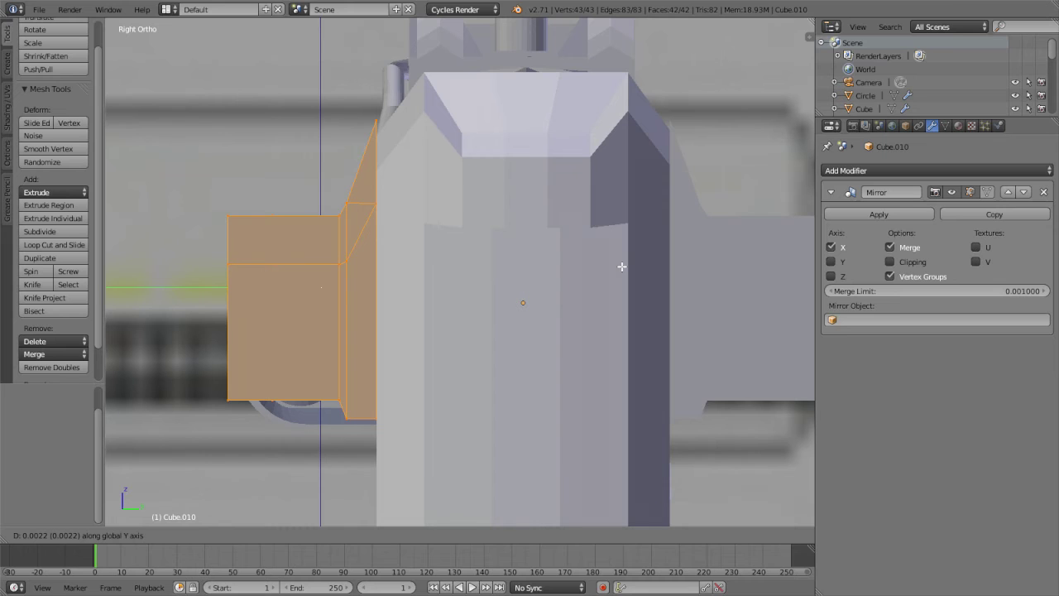
click(621, 267)
key(Tab)
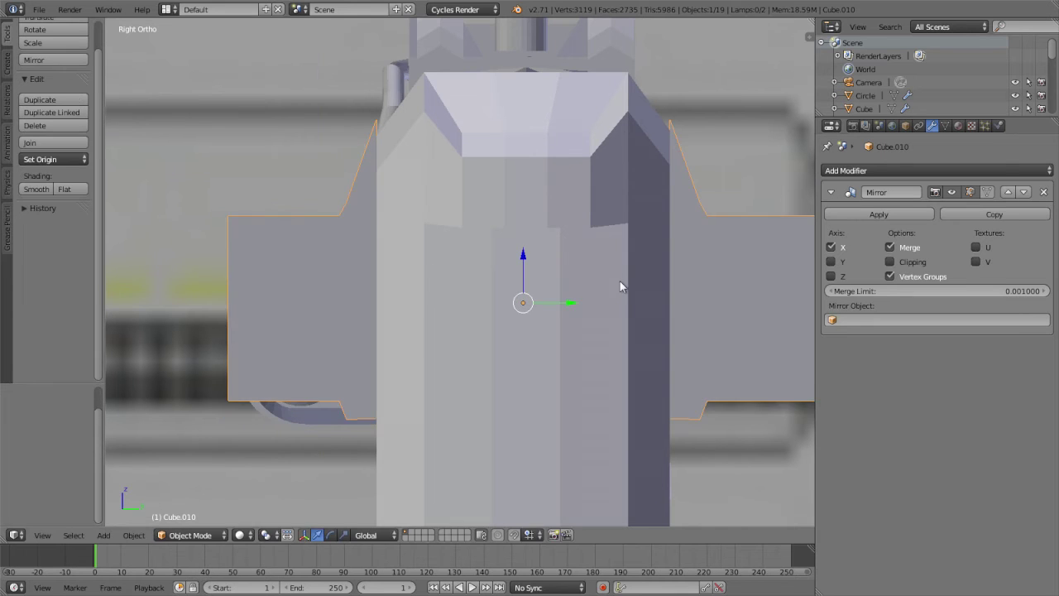
Lower the wing piece -0.019 along Z onto the receiver.
key(g)
key(z)
click(620, 297)
scroll(620, 297, down, 2)
scroll(620, 299, down, 3)
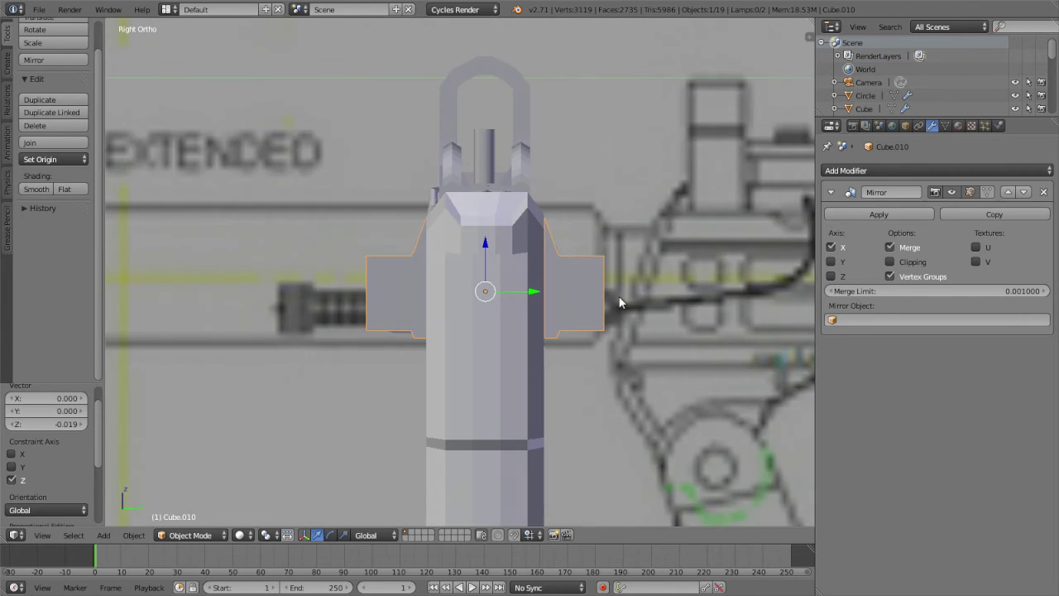
scroll(620, 301, down, 3)
In wireframe, box-select all the gun parts.
scroll(619, 302, down, 3)
key(z)
key(b)
drag(405, 217, 544, 468)
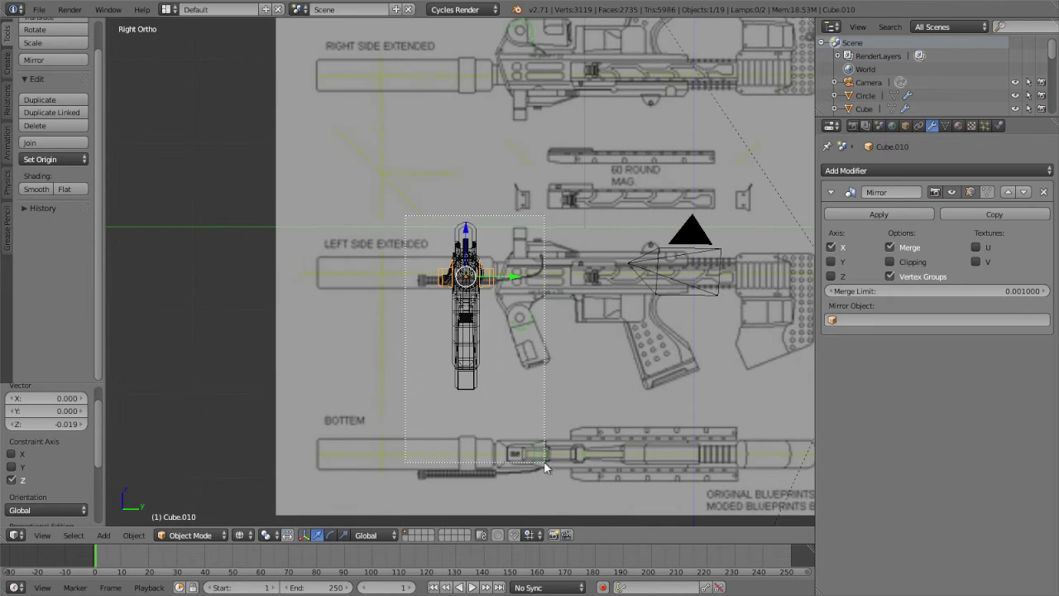
drag(538, 185, 535, 154)
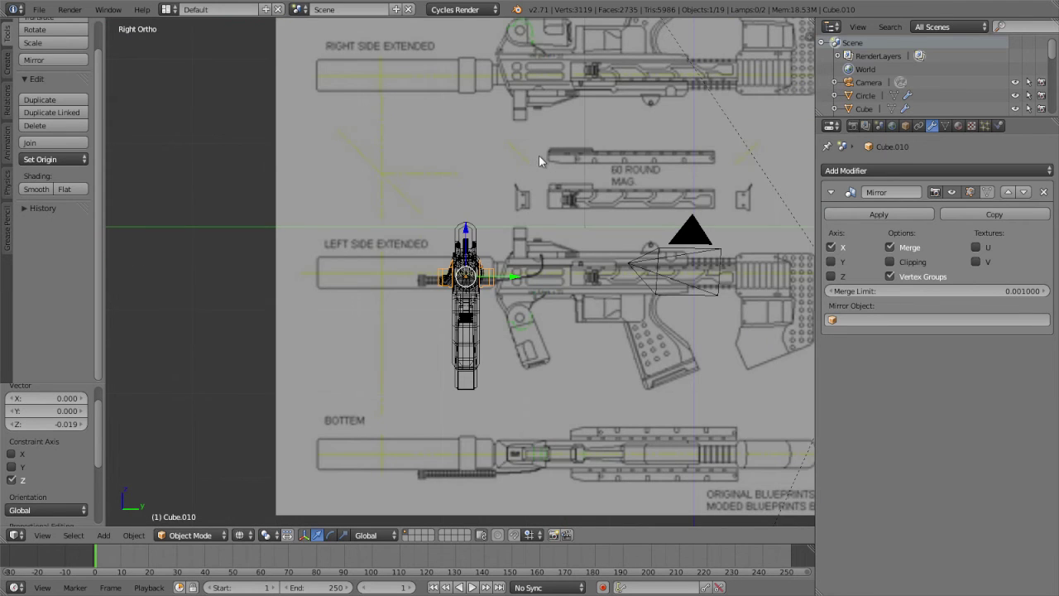
key(b)
drag(373, 152, 570, 469)
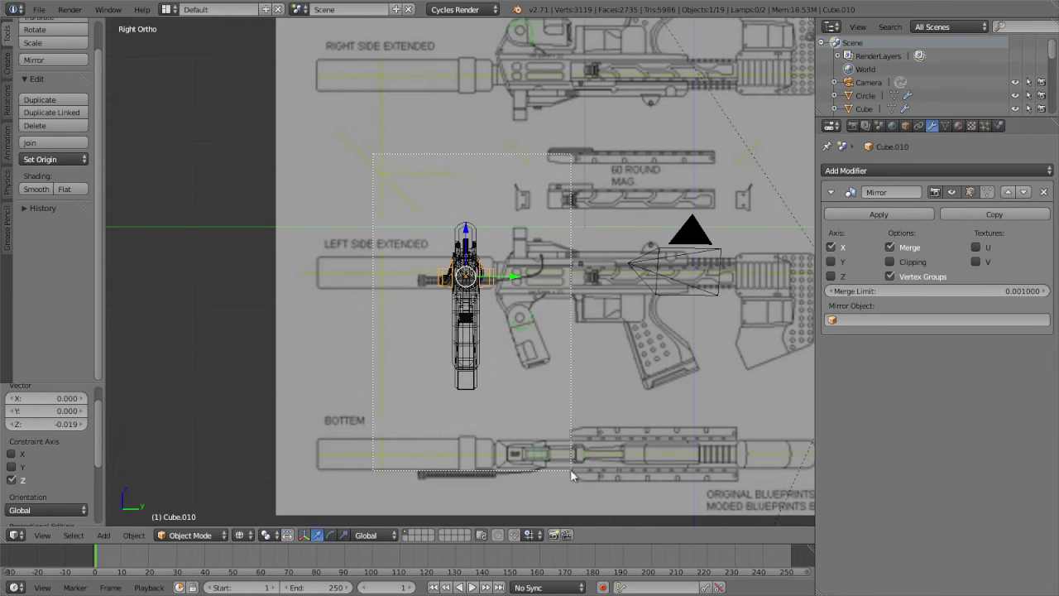
shift+middle_drag(600, 441, 274, 396)
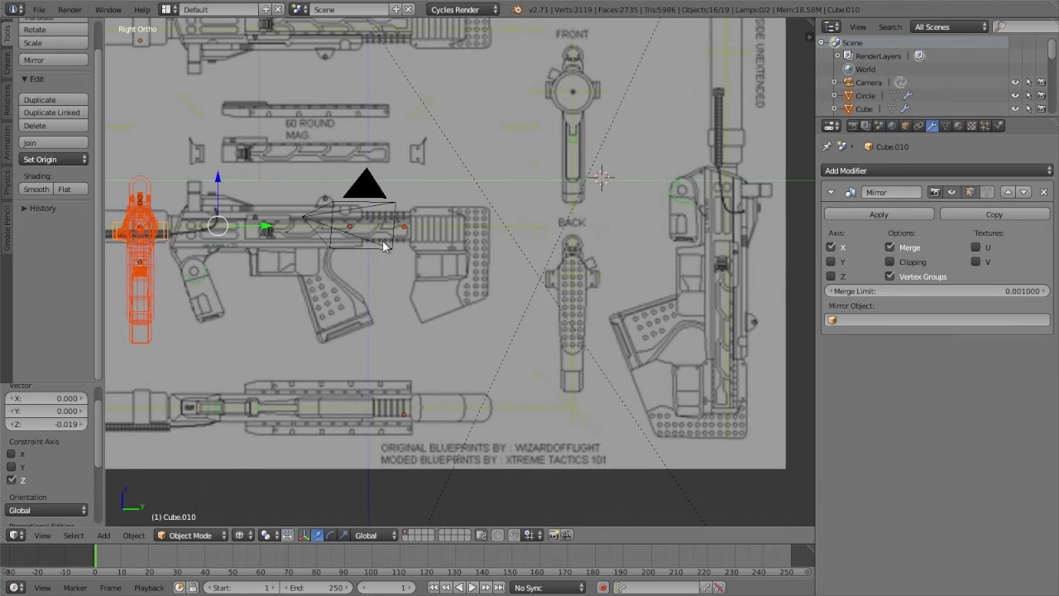
Move the selected gun parts along Y onto the BACK blueprint drawing.
key(g)
key(y)
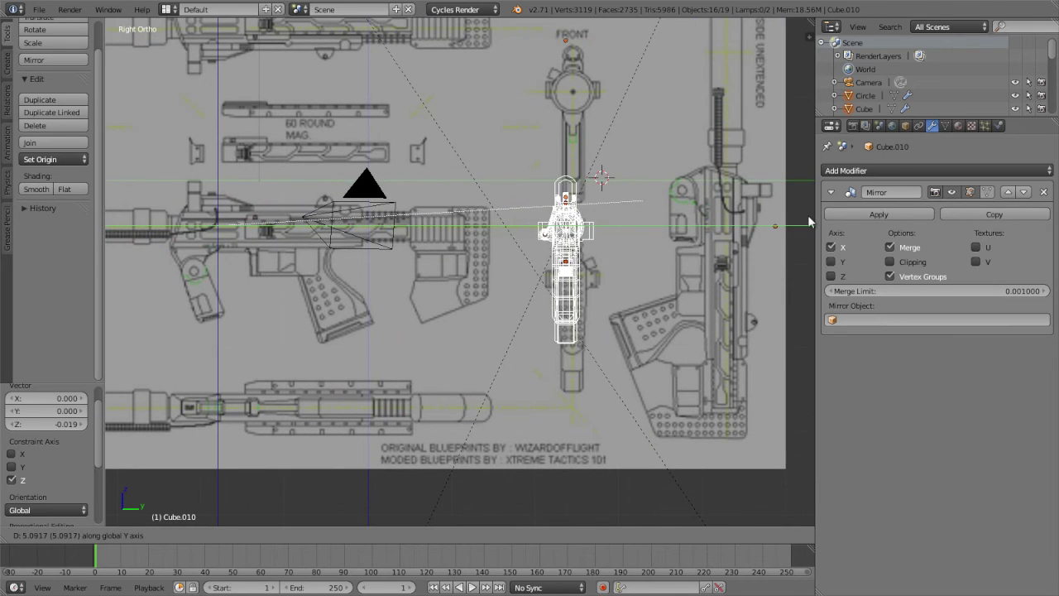
click(733, 212)
key(g)
key(z)
key(y)
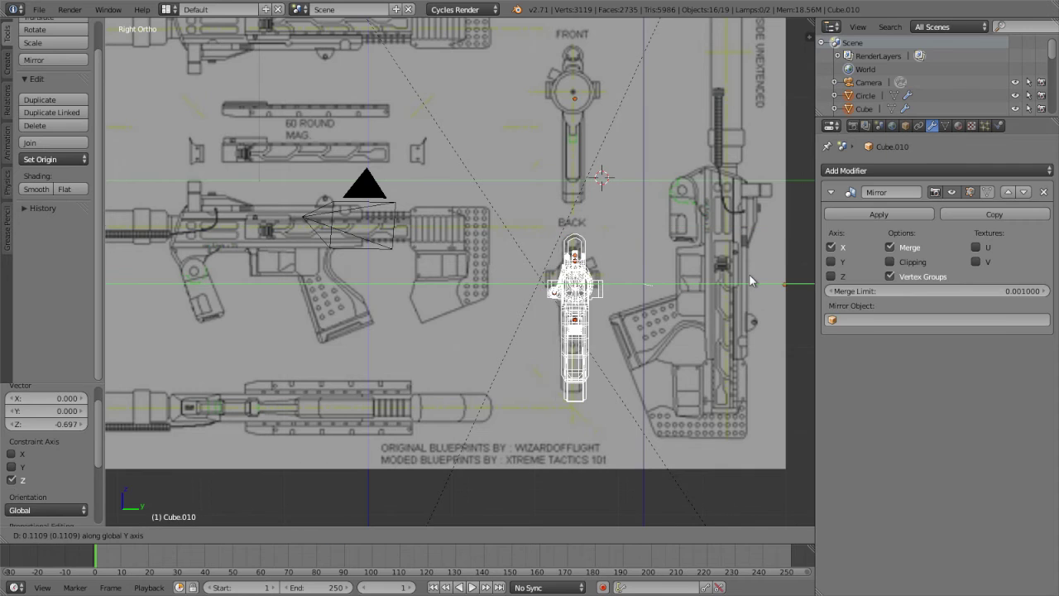
click(747, 281)
key(KP_5)
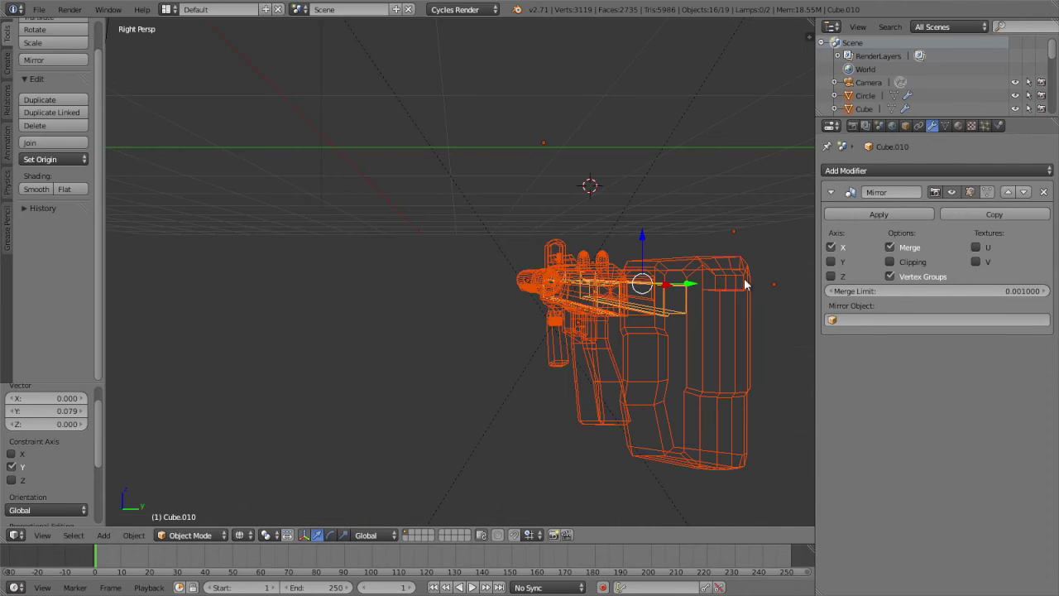
key(KP_3)
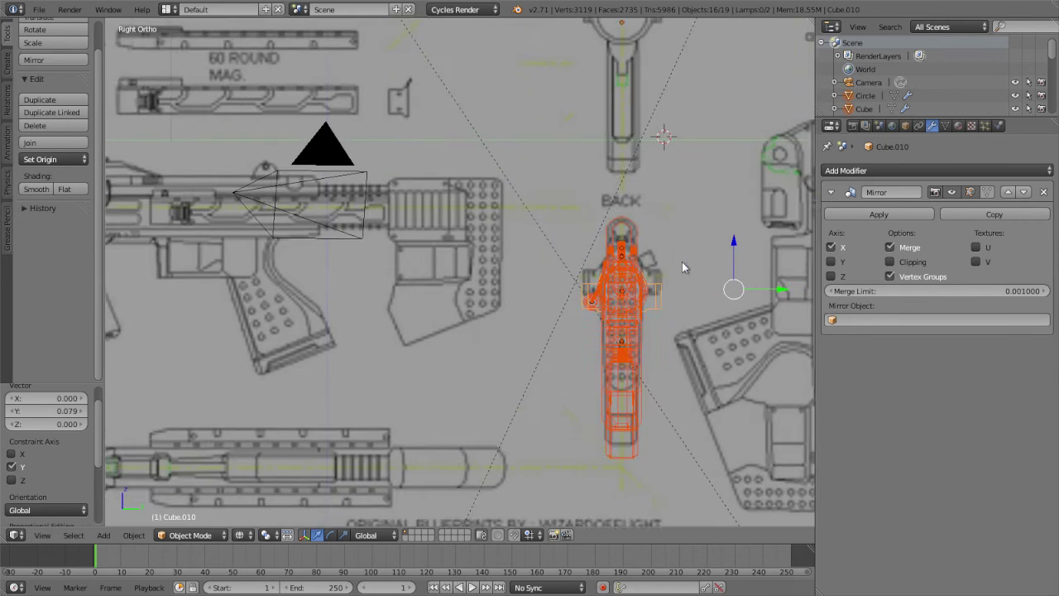
Select the side-wing piece and start raising it along Z.
scroll(682, 262, up, 2)
scroll(563, 233, up, 3)
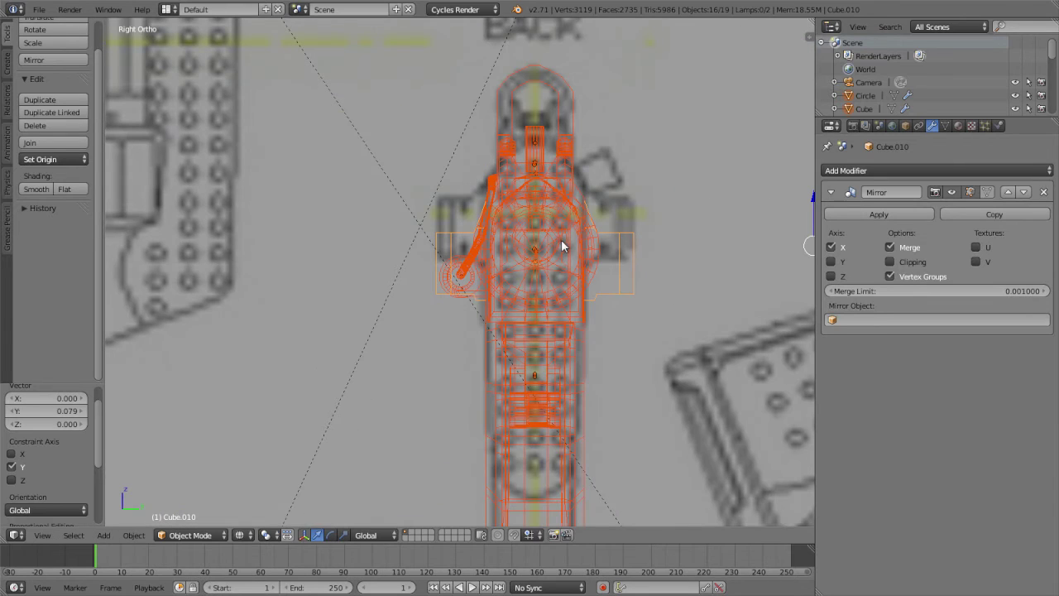
right_click(623, 248)
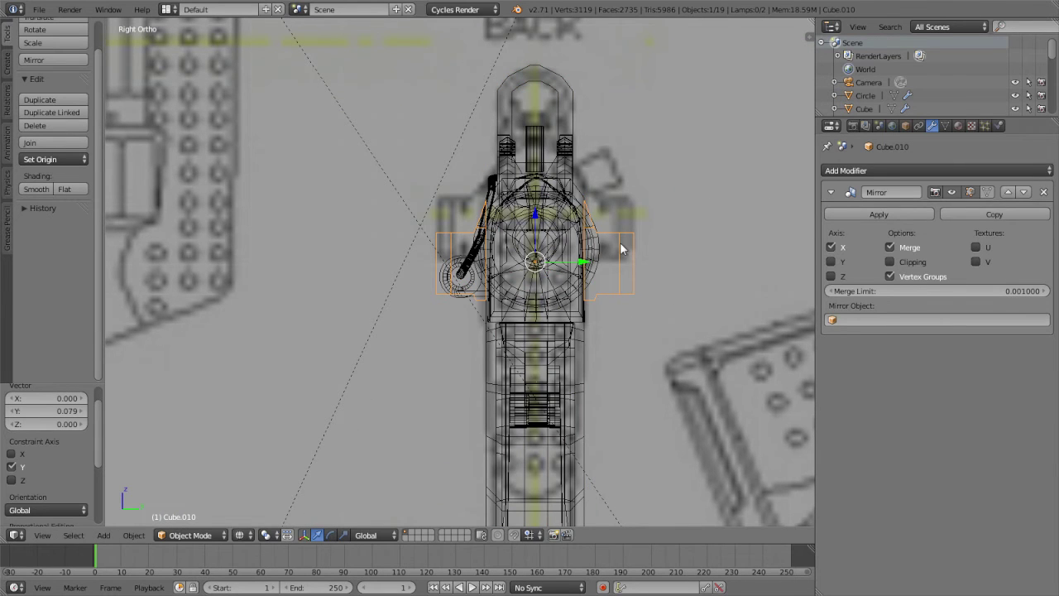
key(g)
key(z)
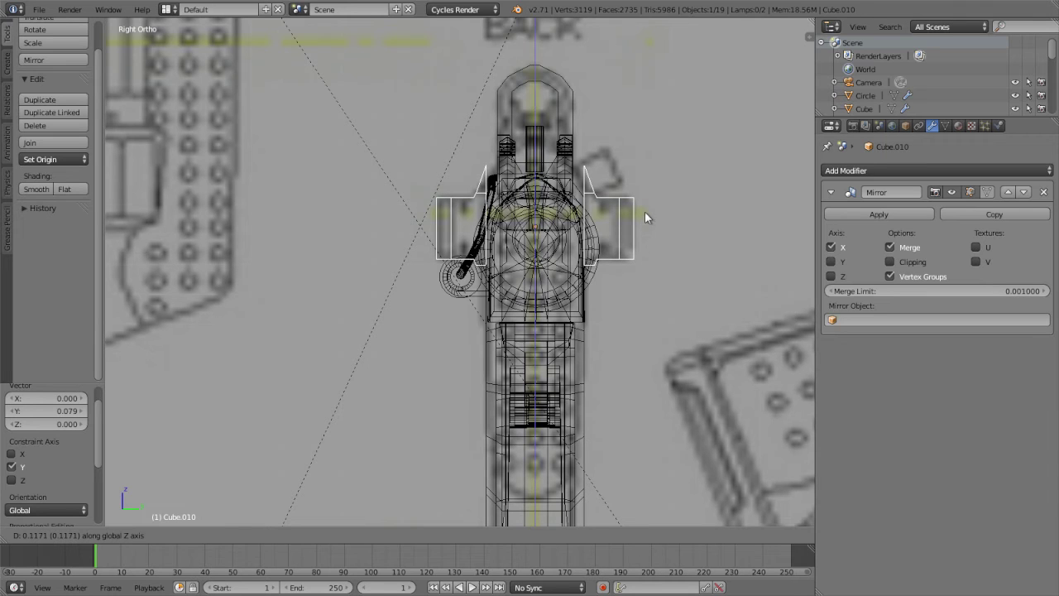
Finish raising the wing piece and select its topmost vertex in Edit Mode.
click(644, 211)
key(Tab)
scroll(505, 211, up, 3)
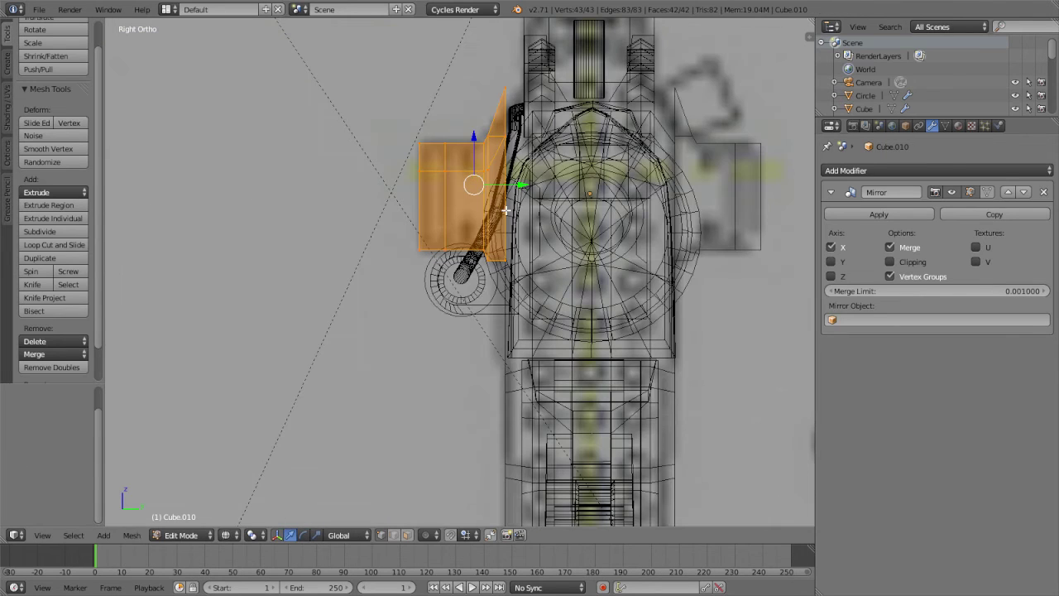
right_click(414, 143)
right_click(501, 87)
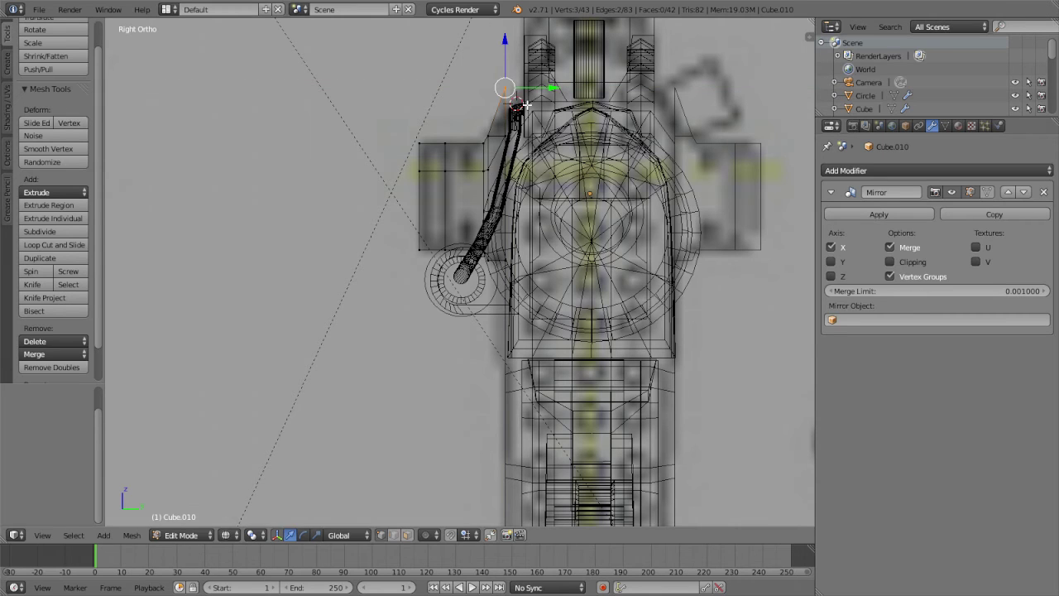
With proportional editing, stretch the top vertex 0.035 along Y.
key(o)
key(g)
key(y)
scroll(517, 103, down, 2)
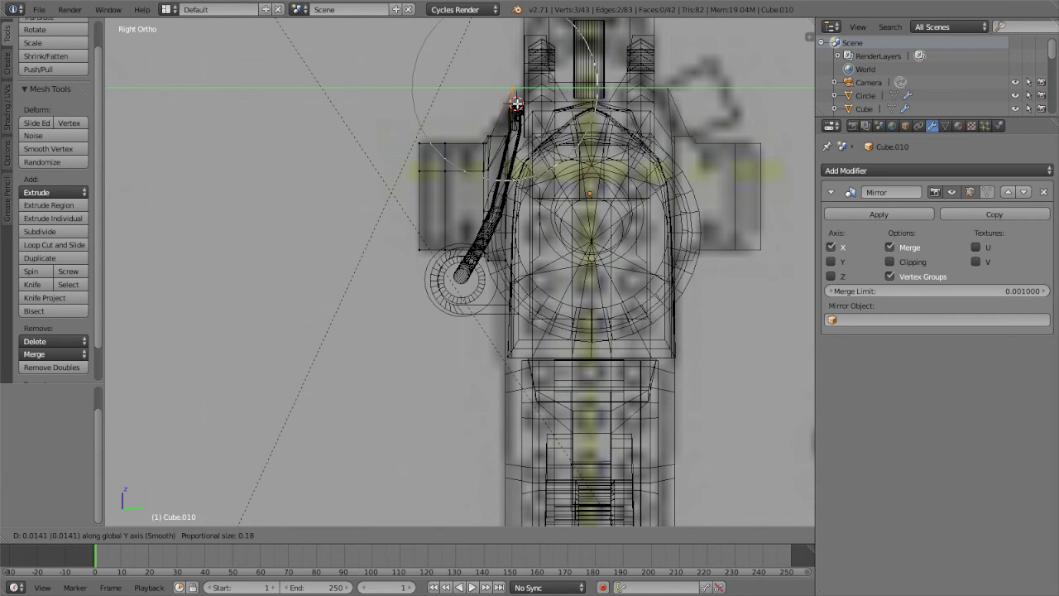
scroll(516, 103, down, 2)
scroll(516, 103, up, 4)
scroll(515, 105, up, 4)
scroll(515, 104, up, 4)
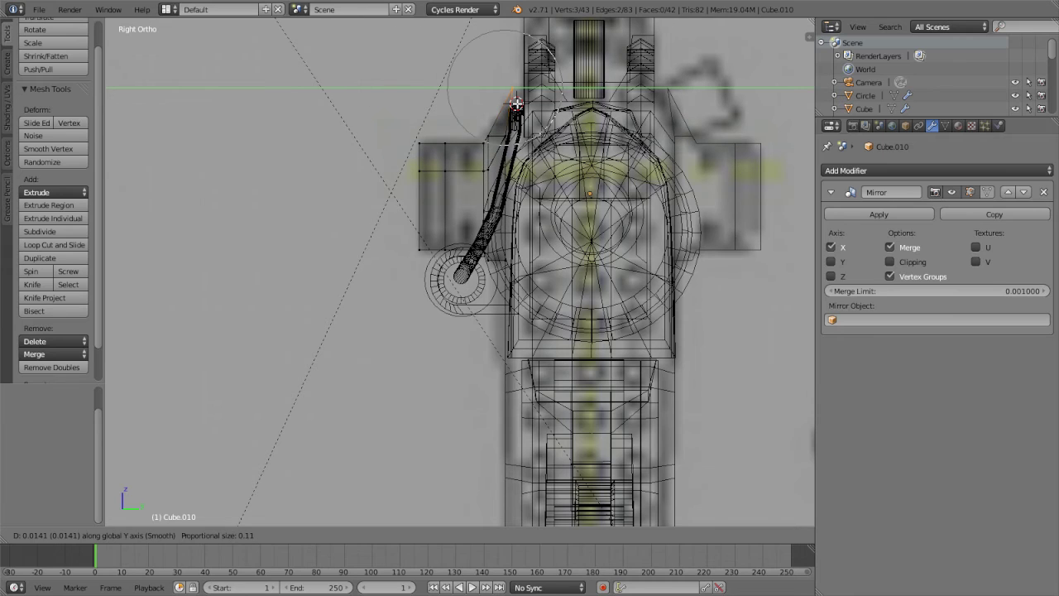
scroll(521, 104, up, 3)
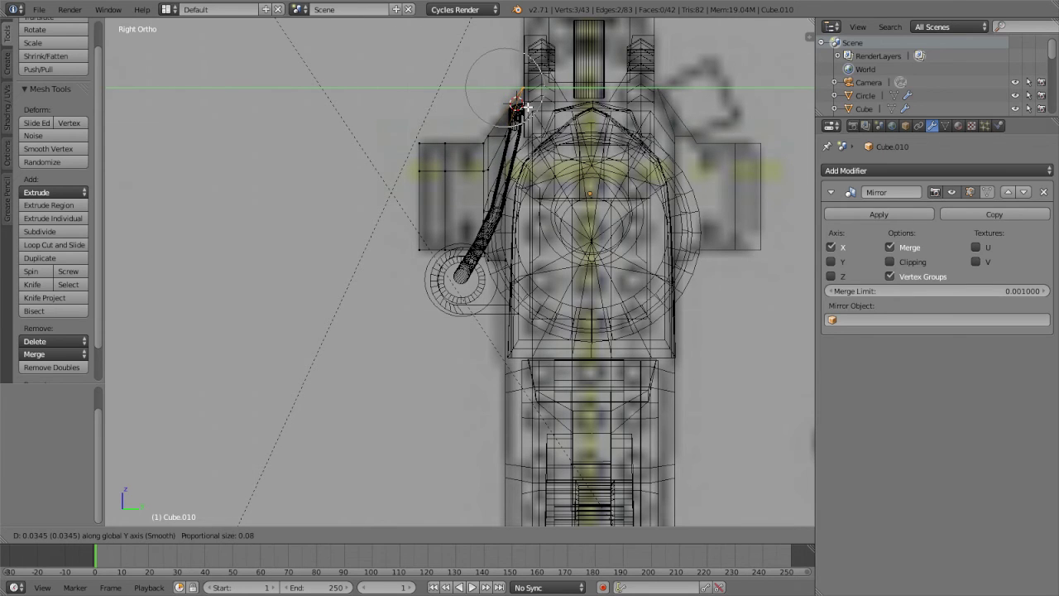
click(517, 106)
Orbit to inspect the whole gun in solid shading and return to Object Mode.
key(z)
mouse_move(517, 106)
middle_down()
mouse_move(539, 150)
mouse_move(549, 134)
mouse_move(551, 166)
mouse_move(537, 157)
mouse_move(570, 230)
mouse_move(526, 171)
middle_up()
key(KP_5)
key(g)
key(z)
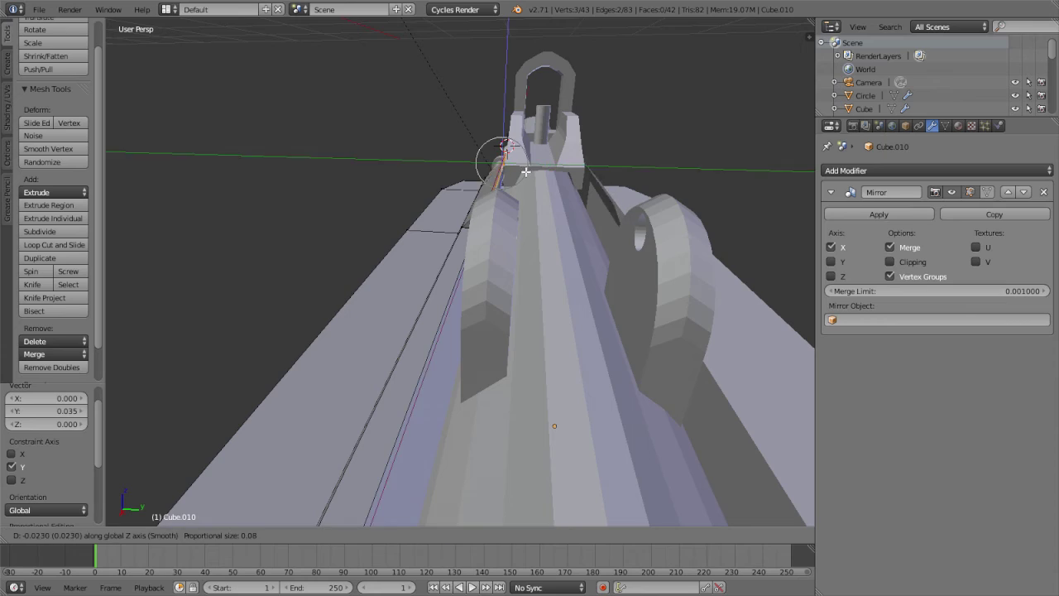
right_click(597, 188)
mouse_move(597, 189)
middle_down()
mouse_move(521, 187)
mouse_move(650, 182)
mouse_move(476, 285)
mouse_move(527, 290)
mouse_move(369, 281)
mouse_move(292, 246)
mouse_move(309, 187)
mouse_move(400, 189)
mouse_move(406, 230)
middle_up()
key(Tab)
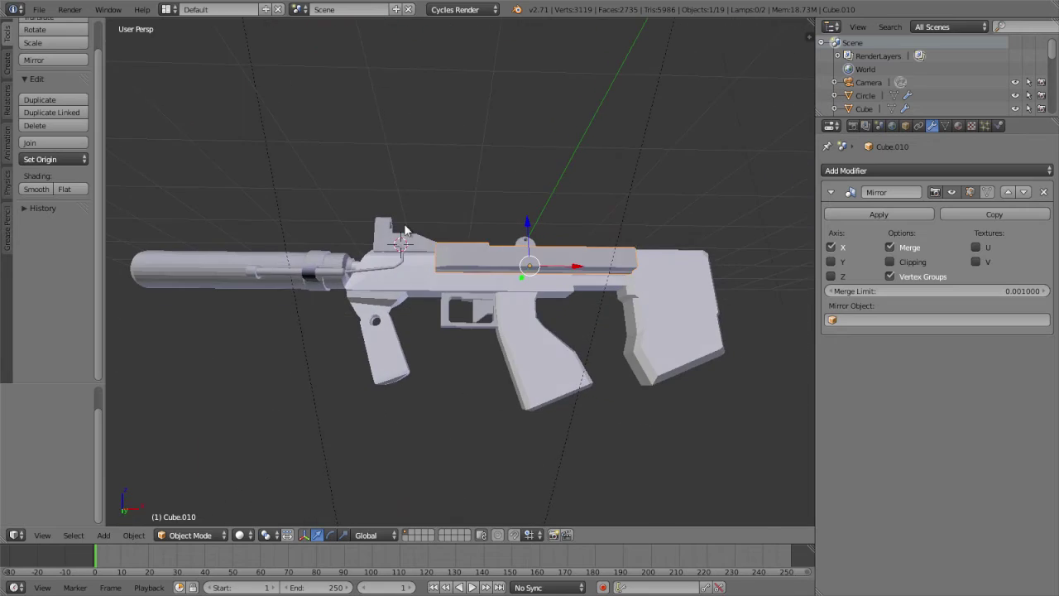
Frame the gun in front orthographic view over the blueprint drawings.
key(KP_1)
key(KP_5)
scroll(492, 246, up, 2)
scroll(492, 246, up, 3)
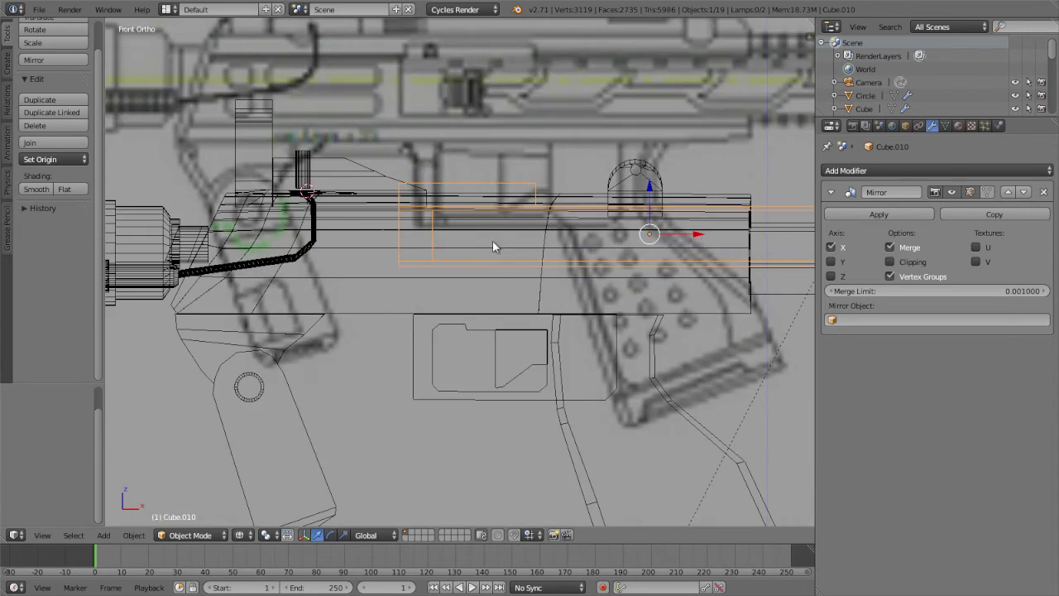
scroll(492, 240, down, 4)
scroll(484, 289, up, 1)
scroll(480, 315, up, 1)
scroll(478, 325, up, 1)
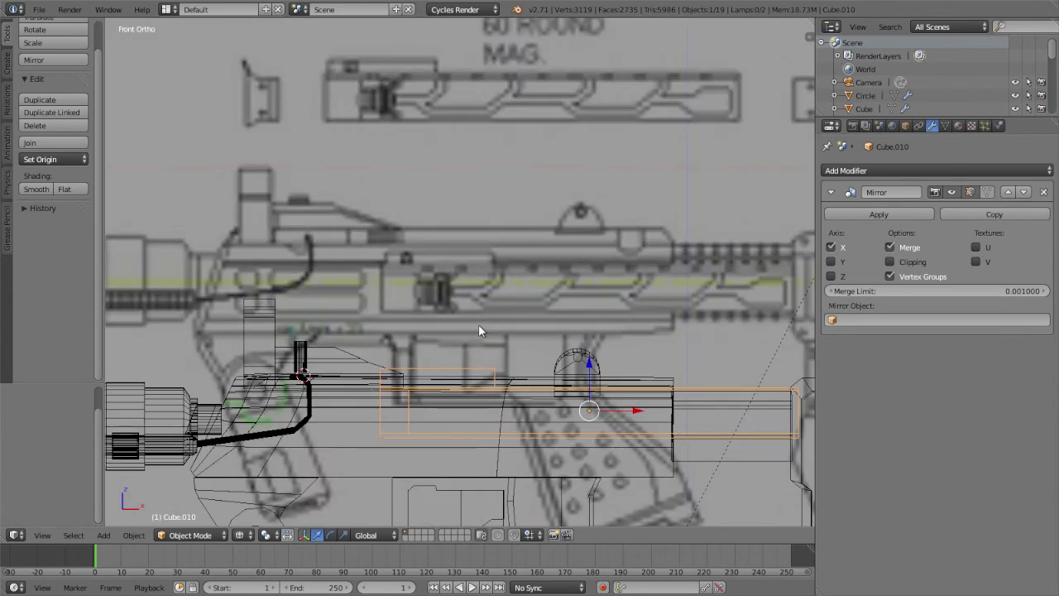
scroll(478, 324, down, 4)
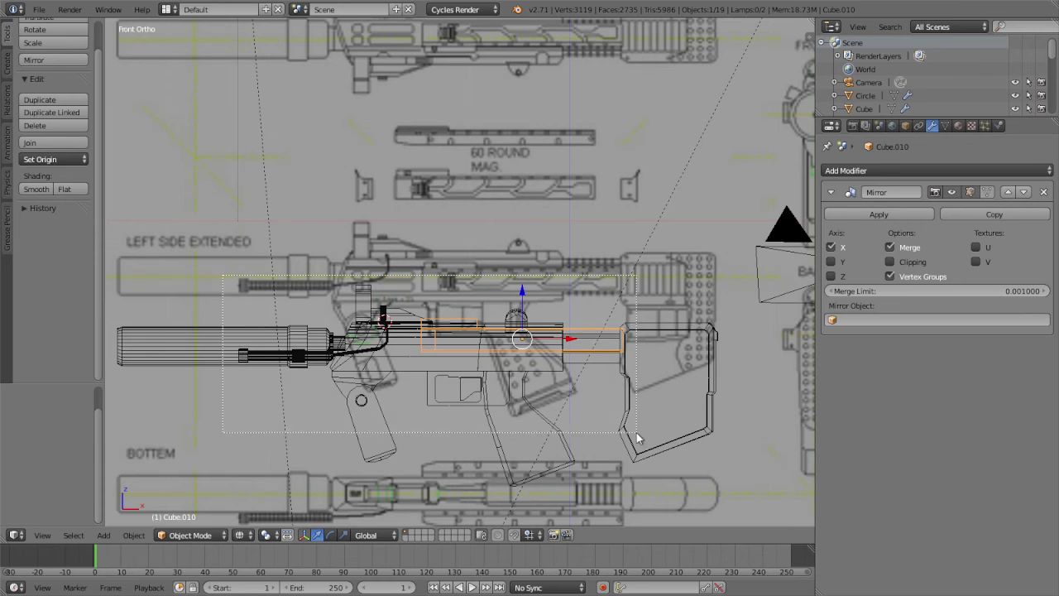
Box-select all 18 gun parts and raise them 0.713 along Z.
drag(245, 291, 640, 439)
key(g)
key(z)
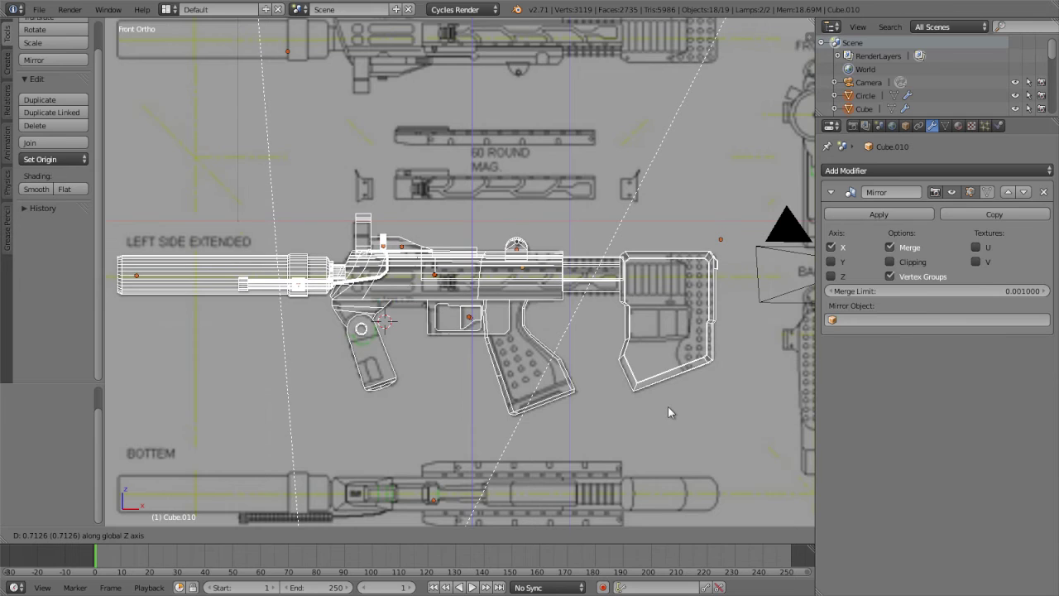
click(668, 406)
scroll(668, 407, up, 3)
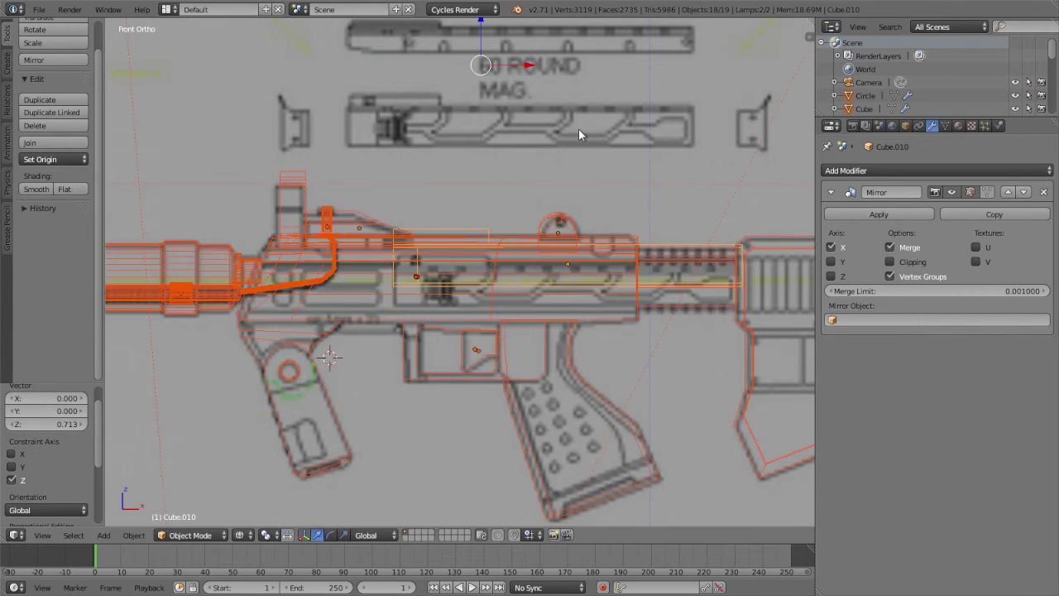
click(271, 538)
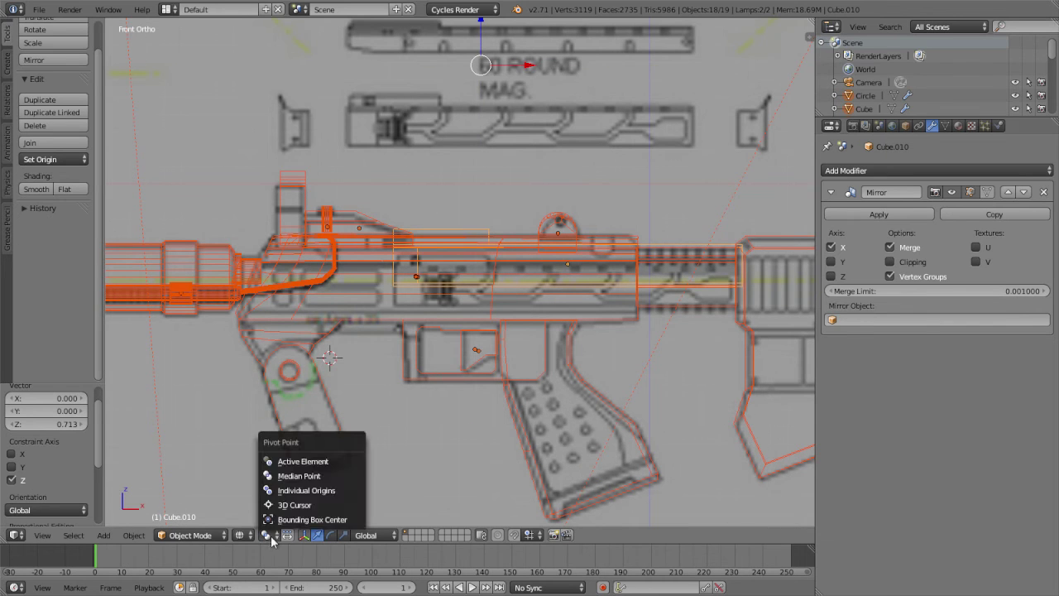
click(294, 480)
click(281, 536)
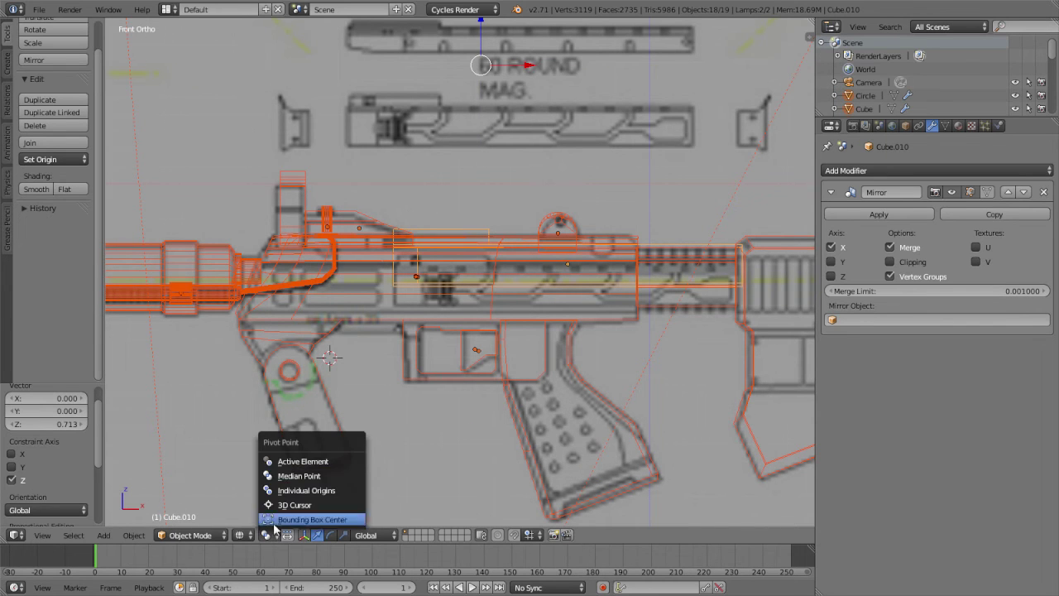
click(288, 485)
key(s)
key(z)
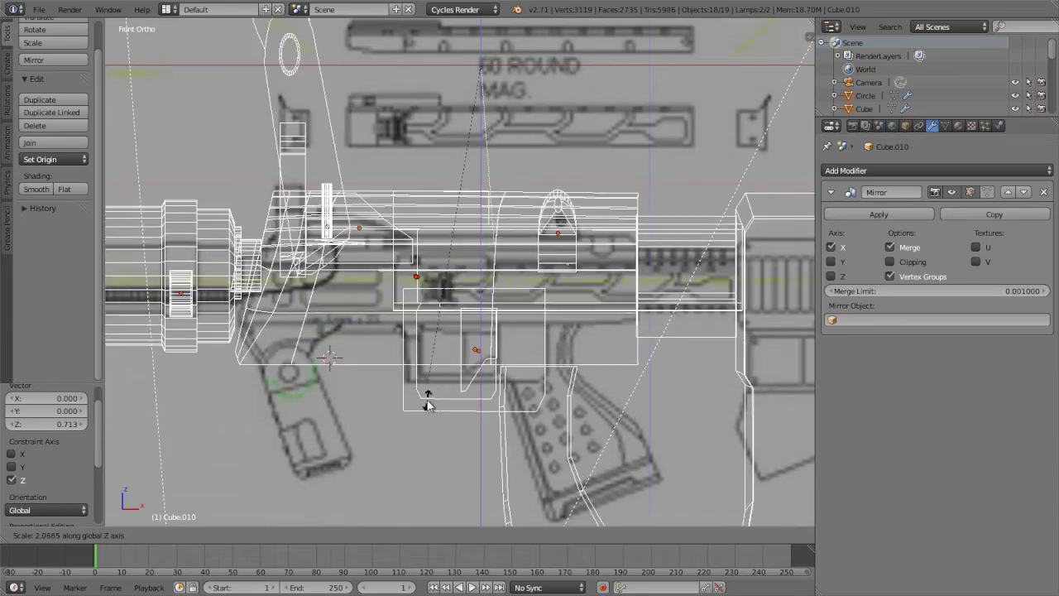
key(Escape)
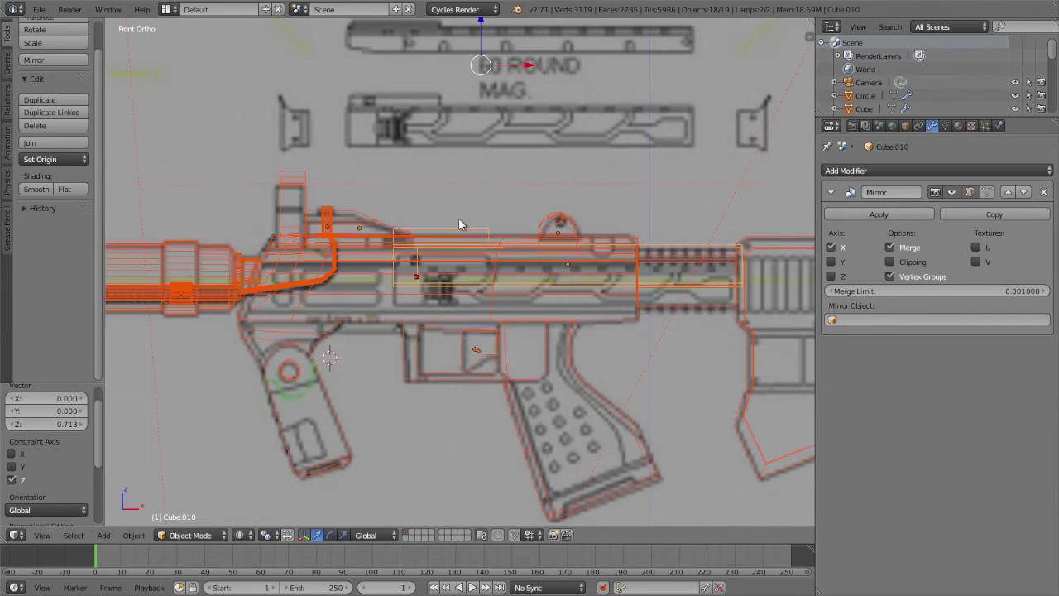
scroll(454, 248, up, 2)
scroll(454, 250, down, 2)
right_click(372, 224)
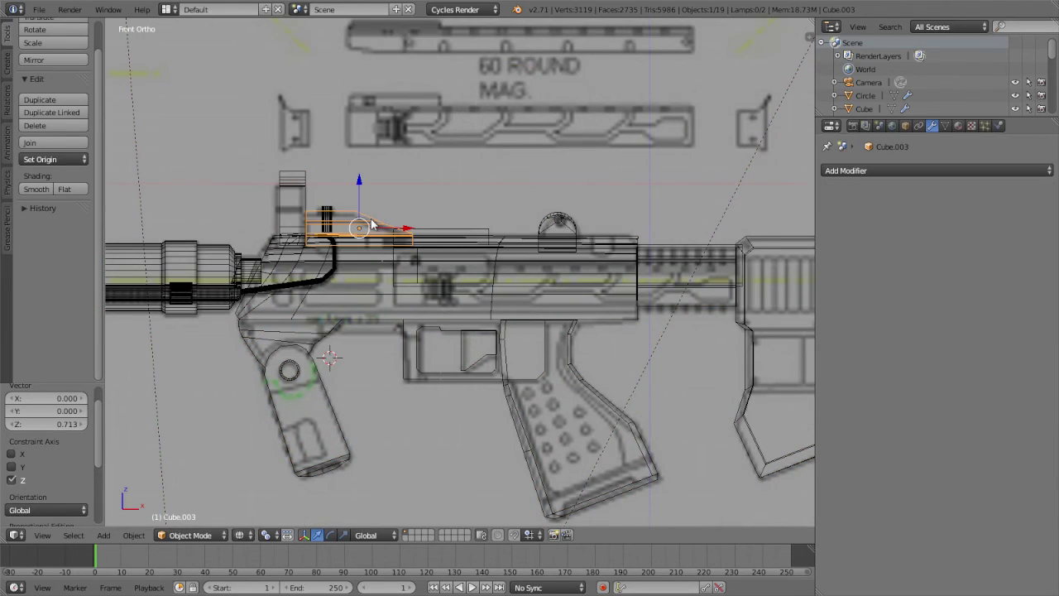
key(a)
key(a)
key(g)
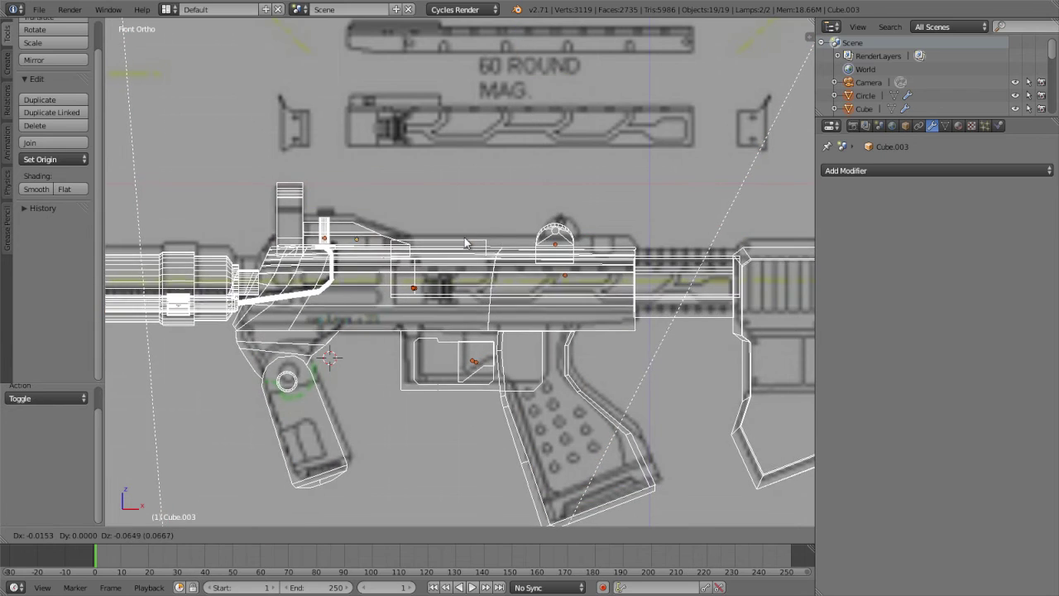
key(Escape)
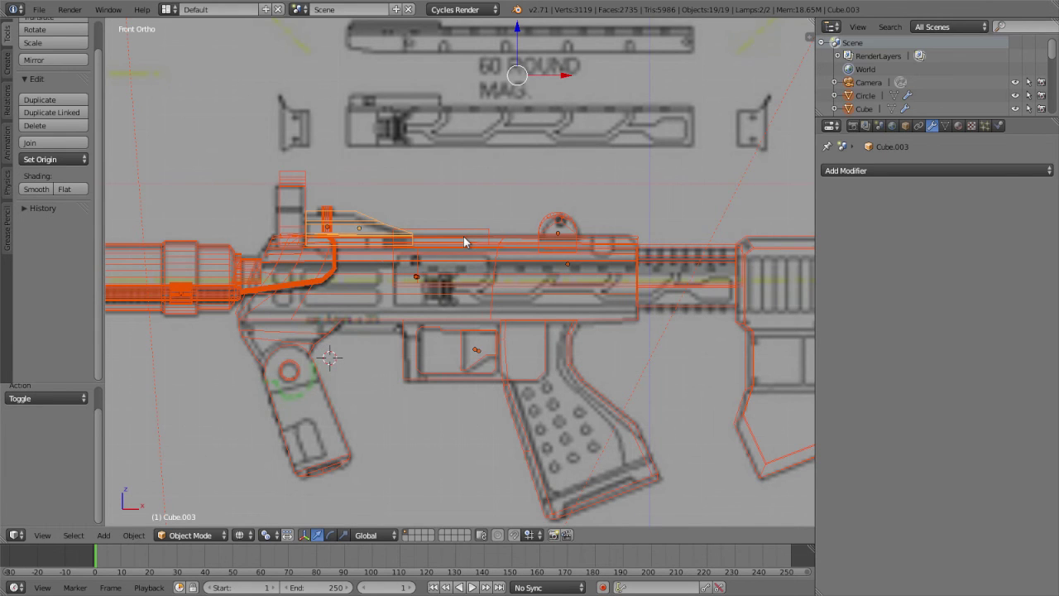
scroll(465, 242, down, 3)
scroll(551, 254, down, 2)
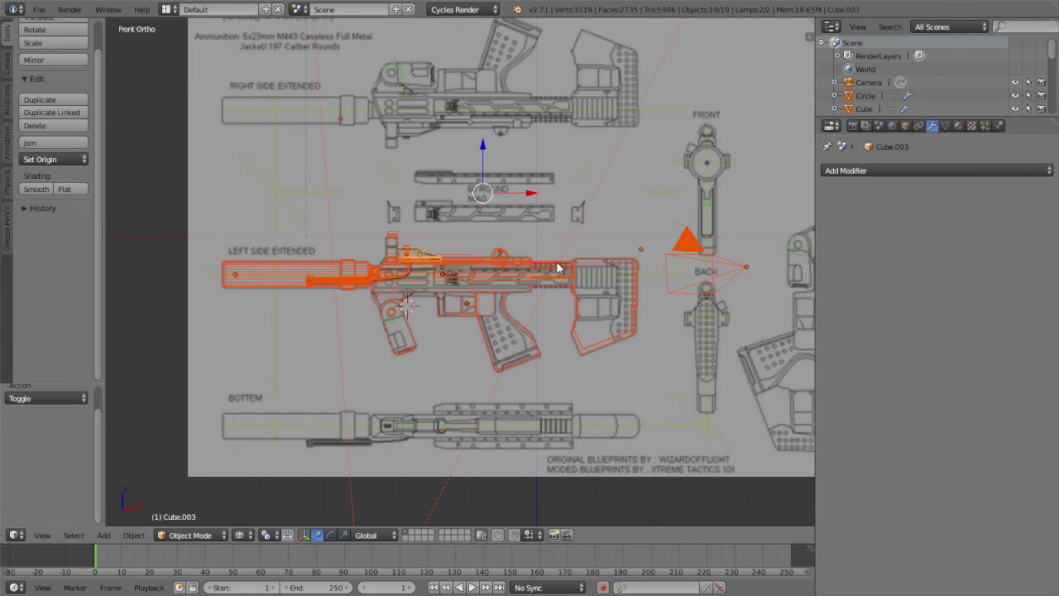
right_click(559, 267)
scroll(530, 260, up, 4)
scroll(477, 254, up, 3)
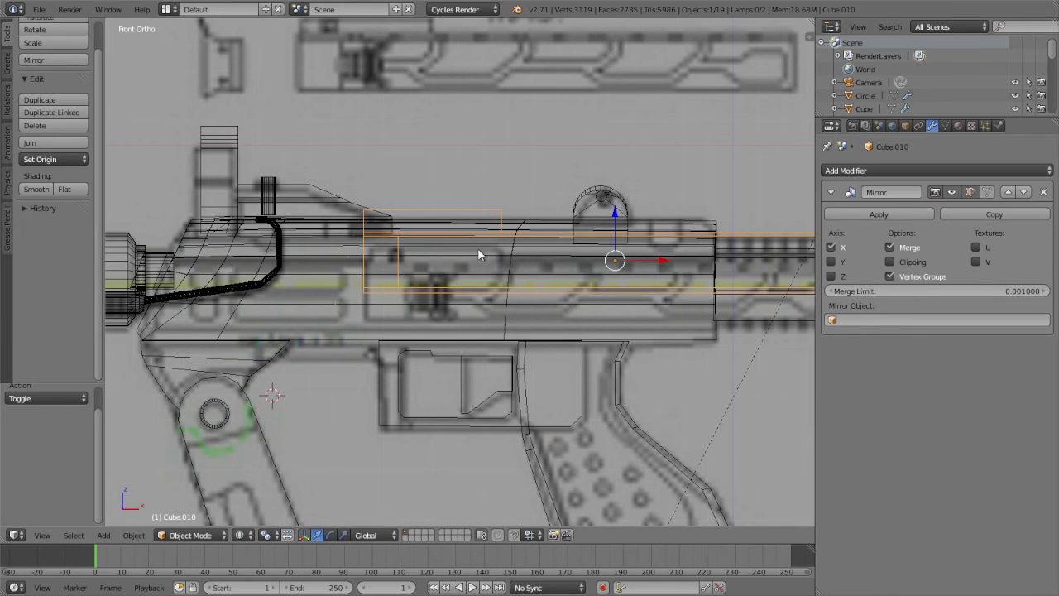
Lower the receiver side plate 0.138 units along Z.
key(g)
key(z)
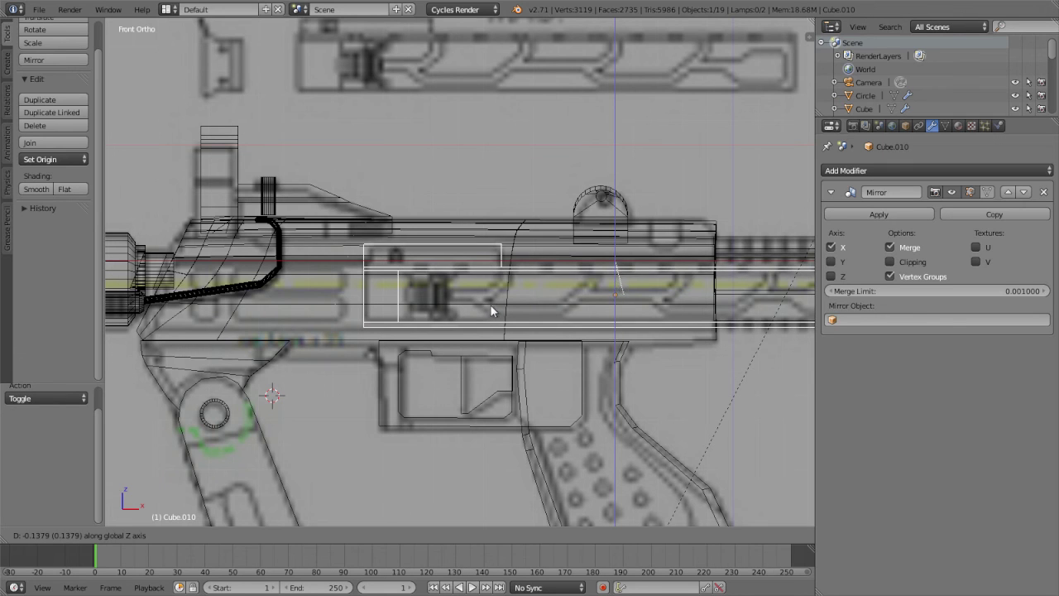
click(491, 305)
scroll(490, 305, down, 4)
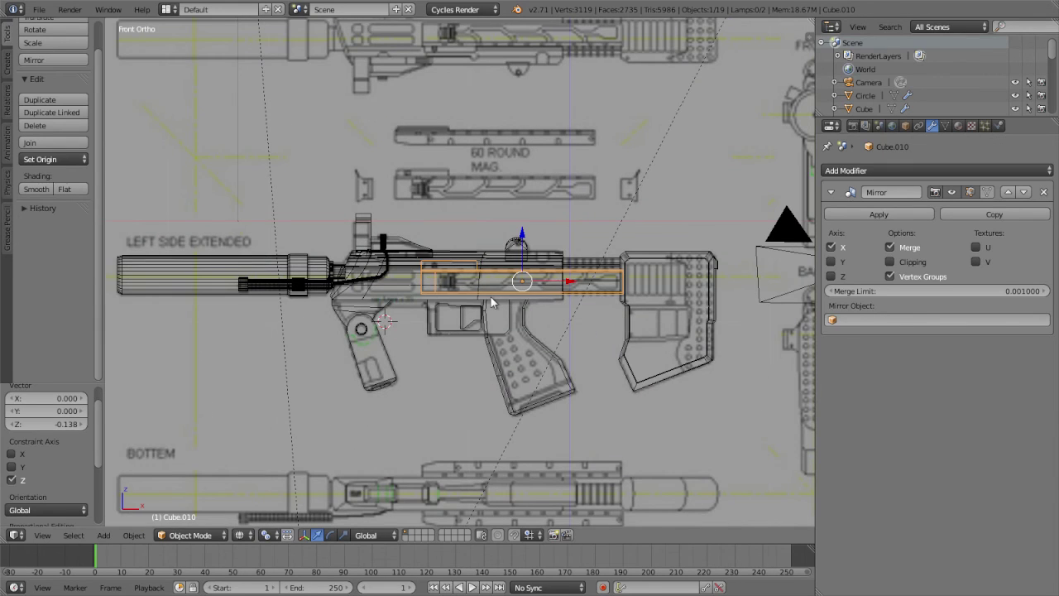
View the gun from the side in perspective with solid shading, orbiting end-on.
key(KP_3)
key(KP_5)
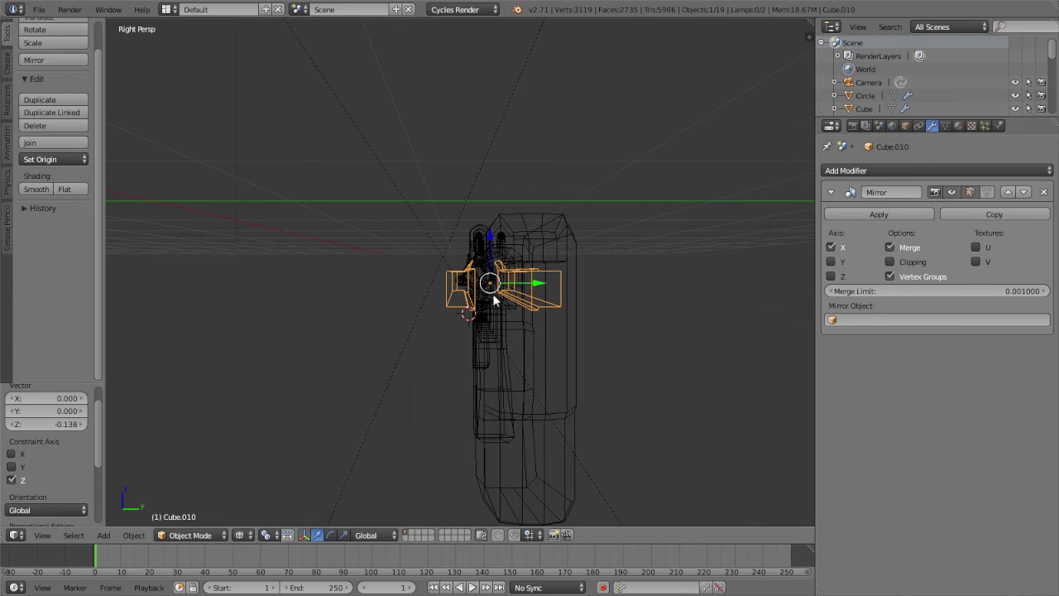
key(z)
mouse_move(445, 352)
middle_down()
mouse_move(664, 314)
mouse_move(640, 355)
mouse_move(416, 314)
mouse_move(523, 384)
mouse_move(312, 344)
mouse_move(692, 330)
mouse_move(751, 312)
mouse_move(138, 359)
mouse_move(657, 372)
mouse_move(390, 325)
mouse_move(437, 340)
mouse_move(570, 339)
mouse_move(445, 365)
middle_up()
Select the thin Cylinder.002 rod along the barrel and orbit to a front three-quarter view.
scroll(496, 347, up, 2)
scroll(496, 348, up, 2)
scroll(445, 364, down, 2)
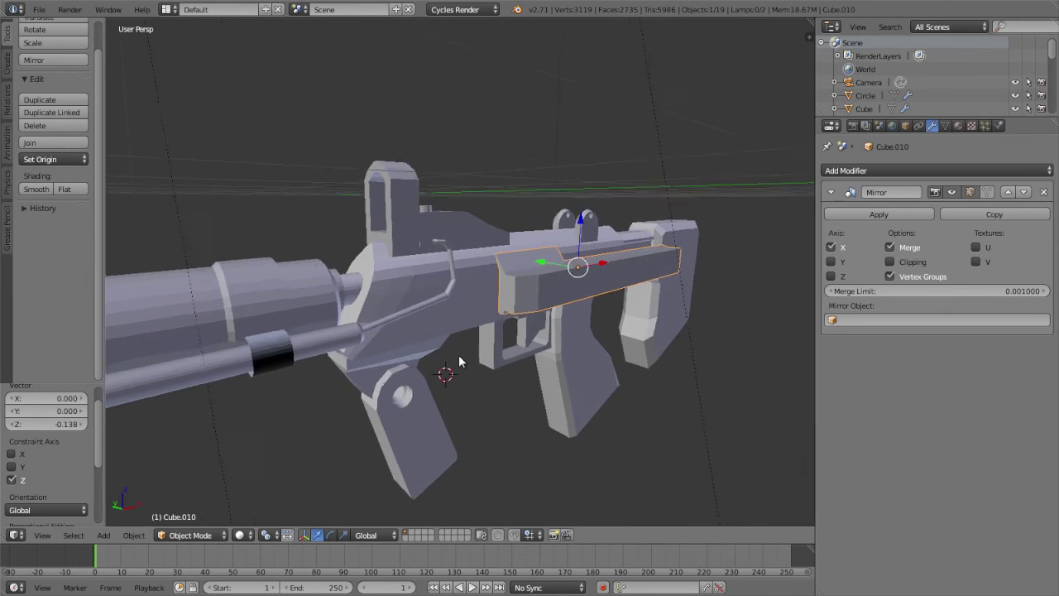
scroll(437, 350, down, 2)
scroll(414, 339, down, 3)
right_click(396, 296)
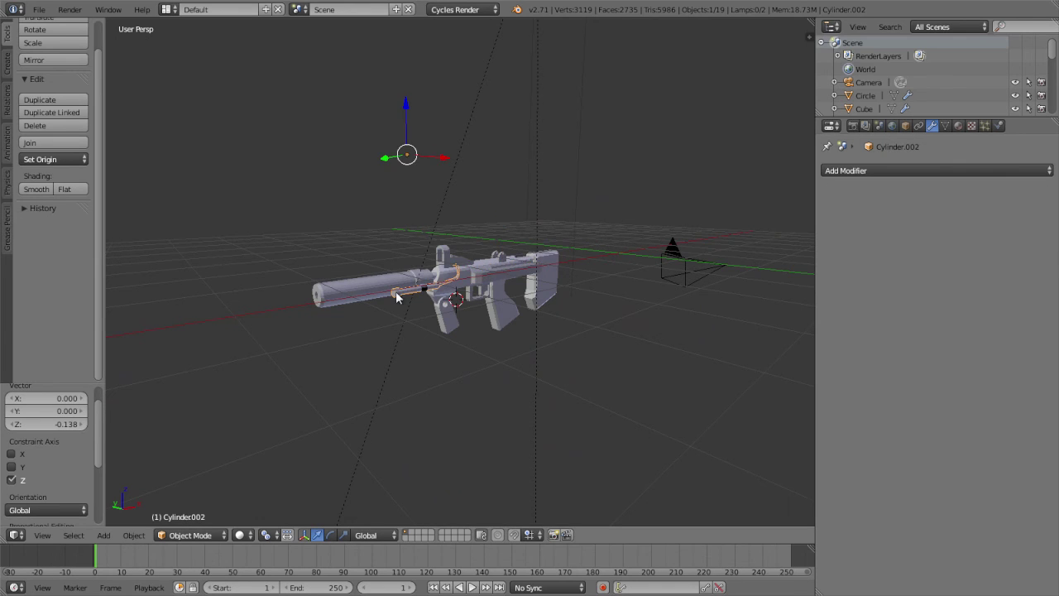
scroll(397, 296, up, 3)
scroll(397, 296, down, 3)
mouse_move(396, 297)
middle_down()
mouse_move(405, 317)
mouse_move(369, 258)
middle_up()
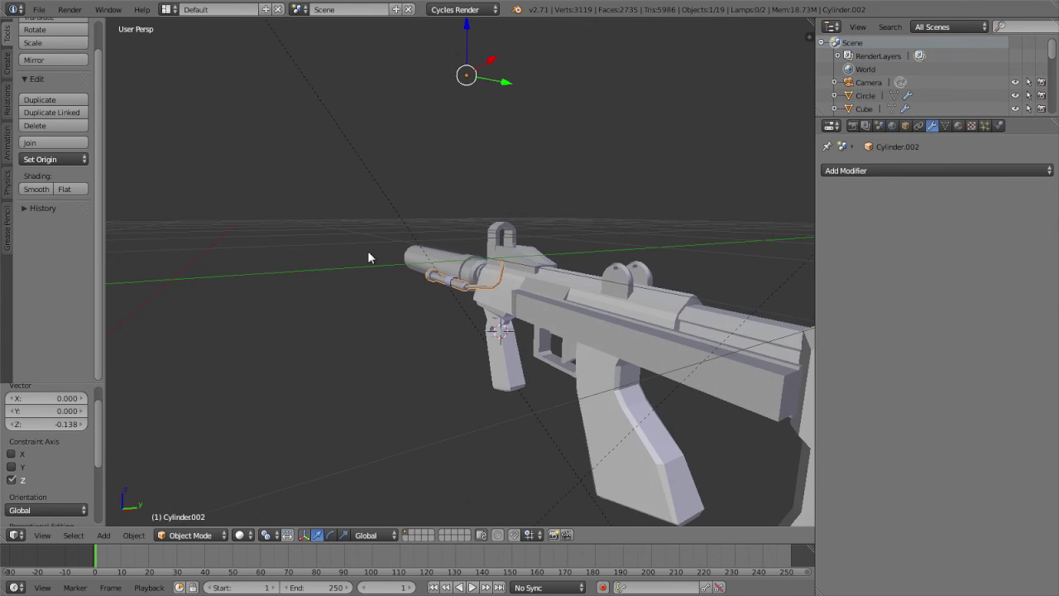
Show the front orthographic wireframe framed on the rod to compare it with the blueprint.
key(KP_1)
key(KP_5)
key(z)
key(KP_Decimal)
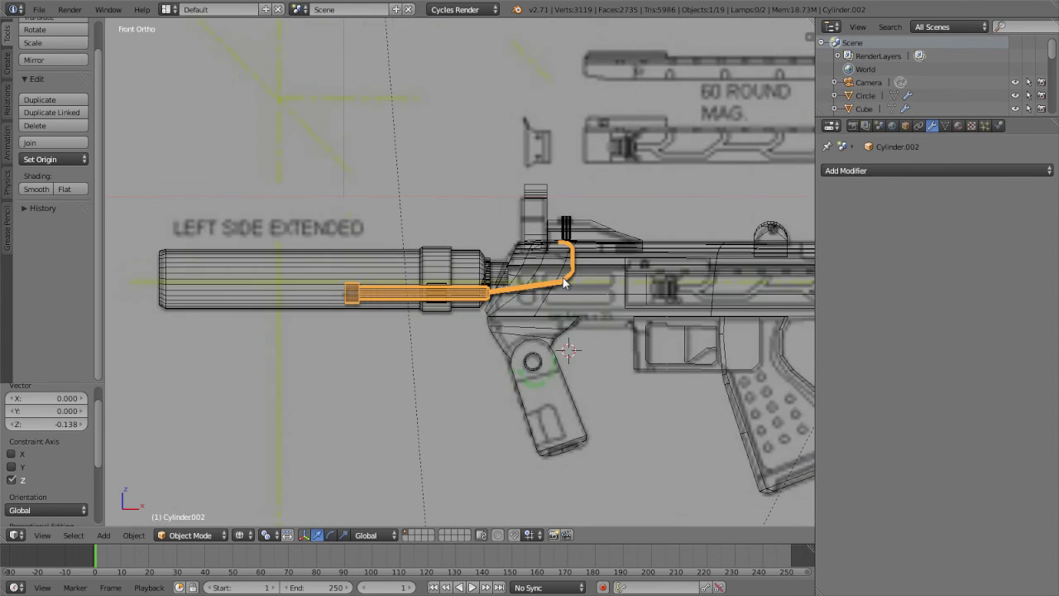
shift+middle_drag(563, 283, 568, 235)
scroll(566, 228, down, 3)
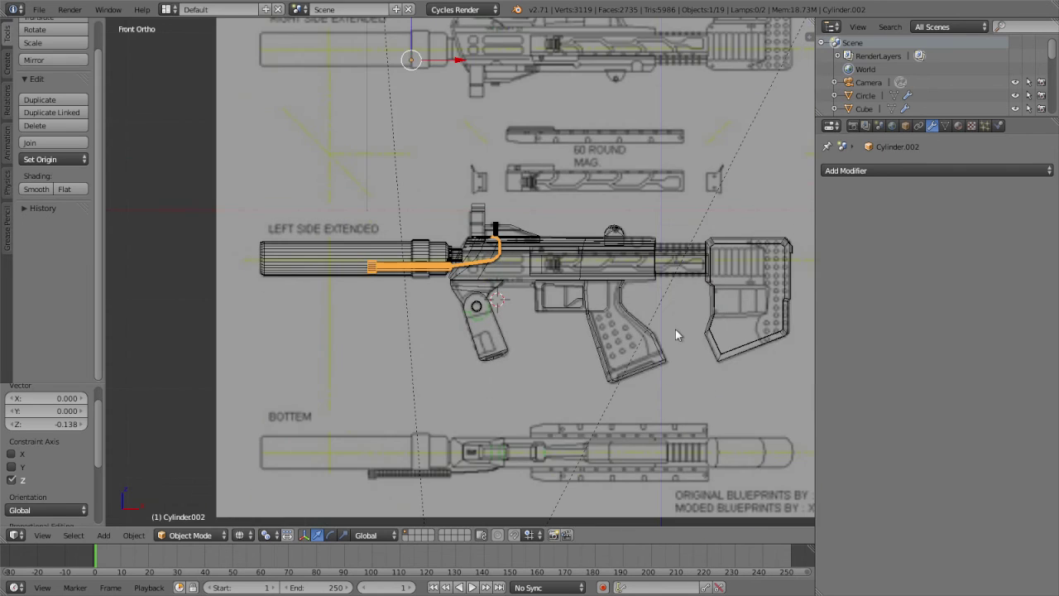
scroll(677, 332, up, 1)
scroll(654, 325, down, 1)
scroll(637, 306, down, 1)
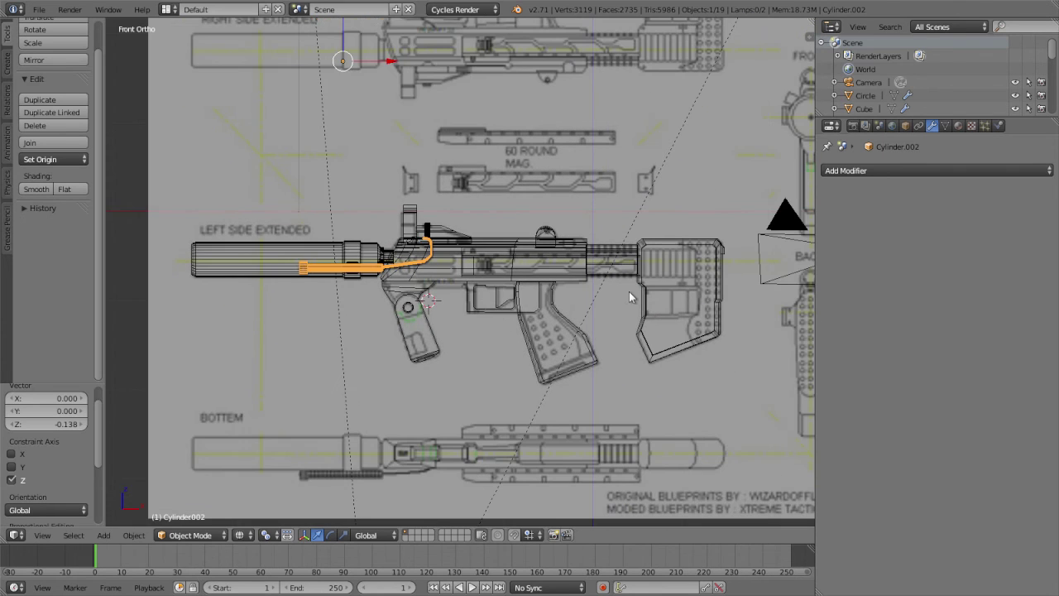
scroll(629, 291, up, 3)
scroll(628, 291, up, 2)
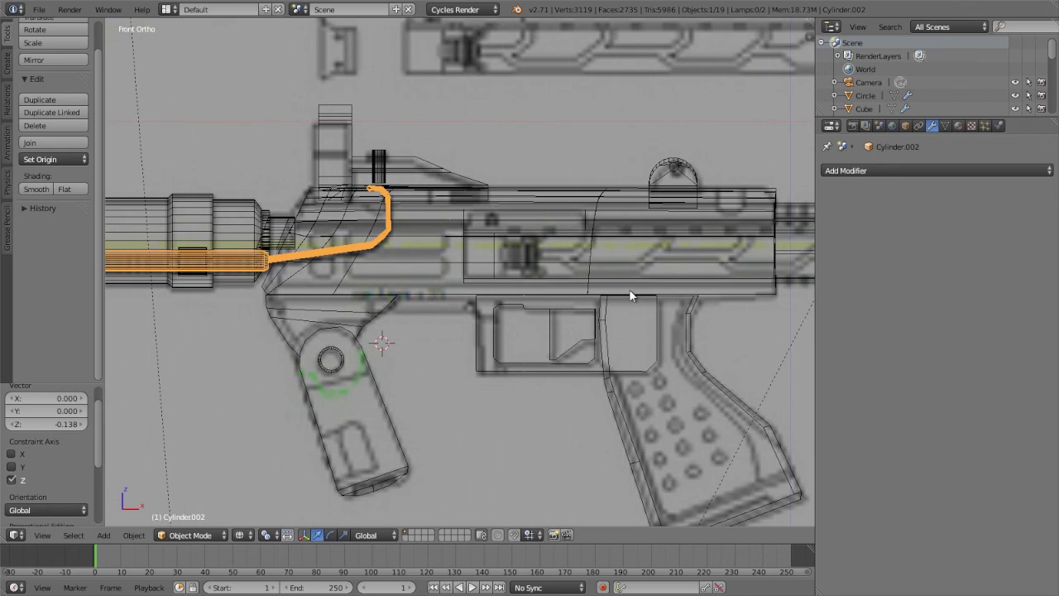
scroll(629, 291, up, 1)
scroll(629, 291, down, 3)
scroll(629, 289, down, 3)
scroll(626, 290, down, 3)
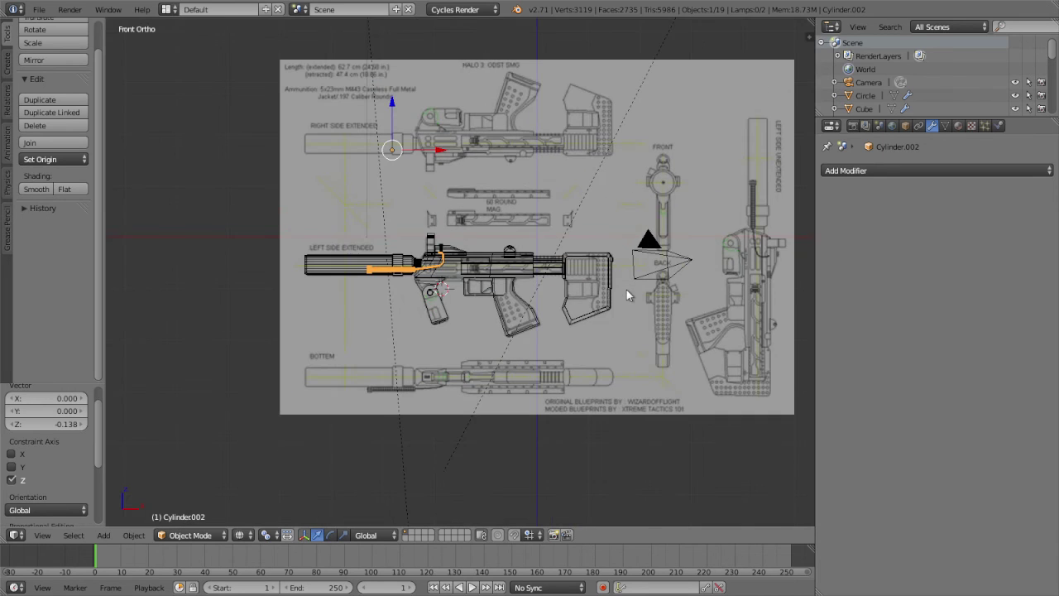
scroll(626, 295, up, 1)
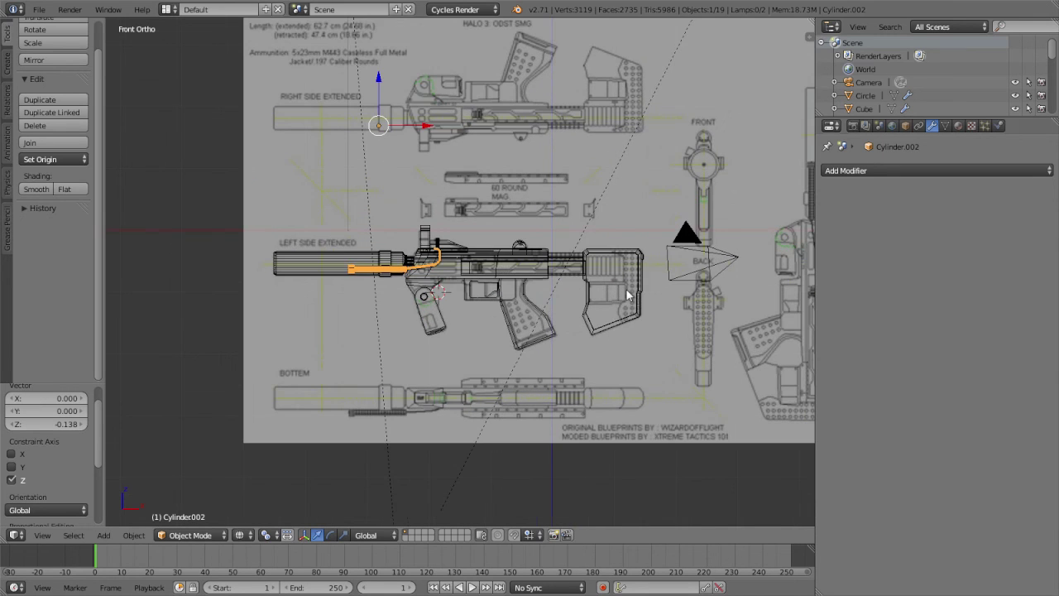
Pan across the blueprint to check the gun against the front and back drawings.
shift+middle_drag(627, 296, 516, 192)
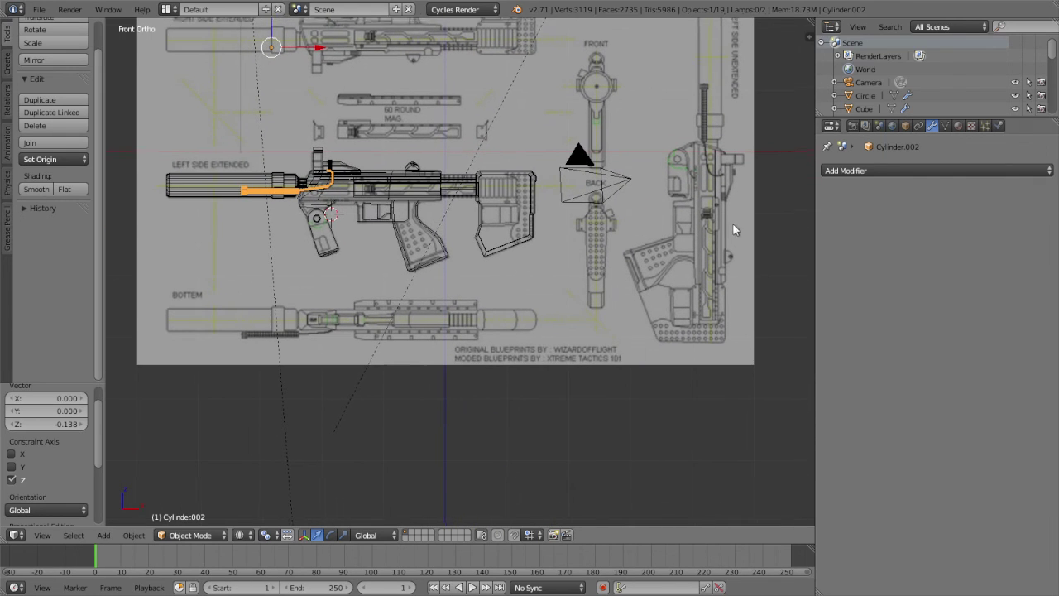
shift+middle_drag(732, 222, 655, 293)
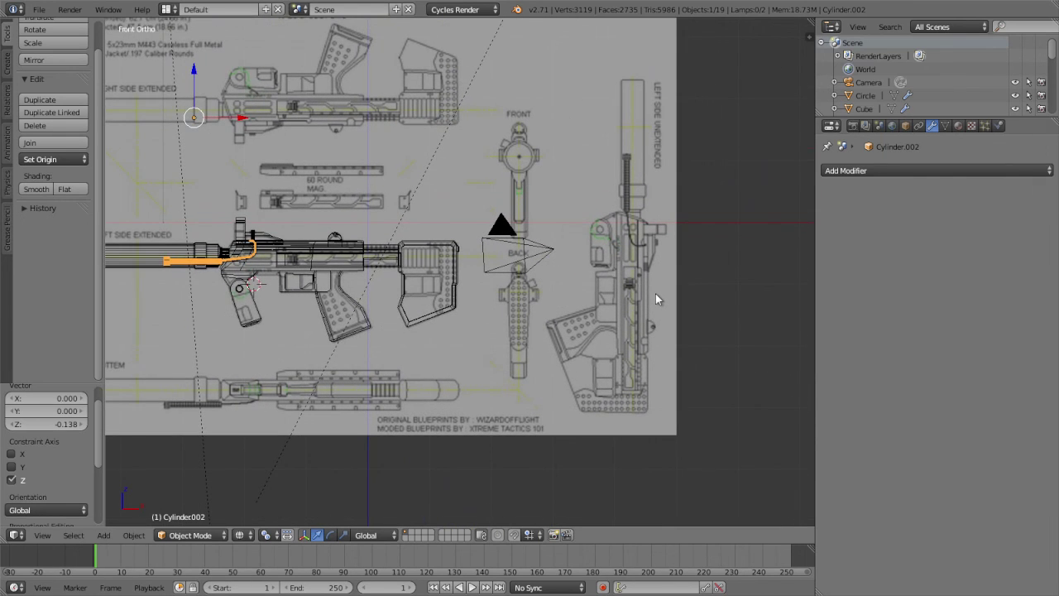
scroll(655, 293, up, 1)
scroll(653, 288, up, 1)
shift+middle_drag(653, 286, 777, 276)
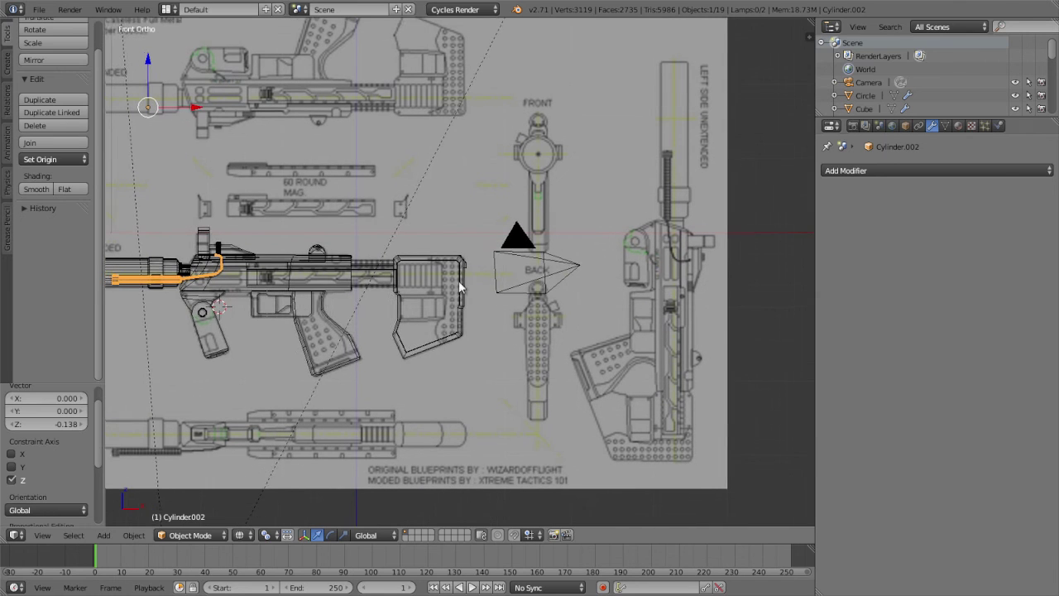
scroll(577, 278, down, 1)
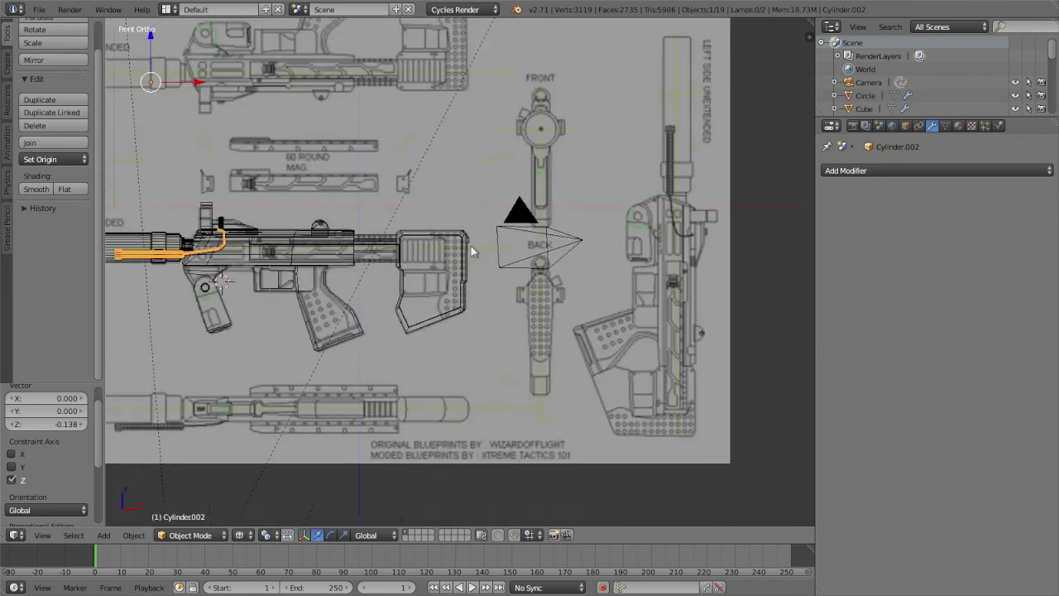
scroll(444, 303, down, 1)
scroll(444, 304, down, 2)
Show the gun in perspective from a three-quarter angle with solid grey shading.
key(KP_5)
mouse_move(445, 304)
middle_down()
mouse_move(551, 270)
mouse_move(442, 246)
middle_up()
key(z)
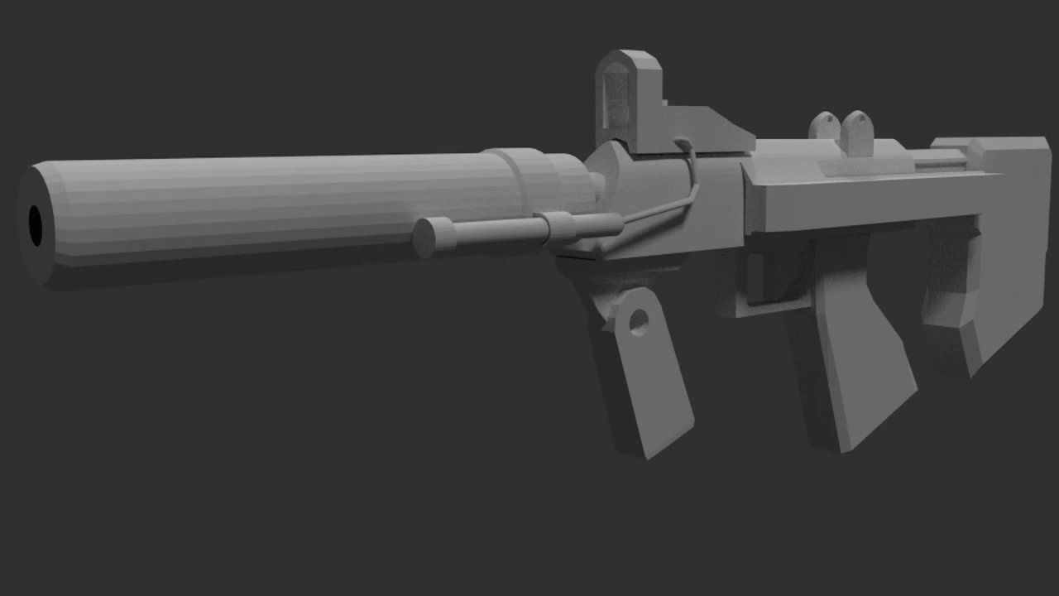